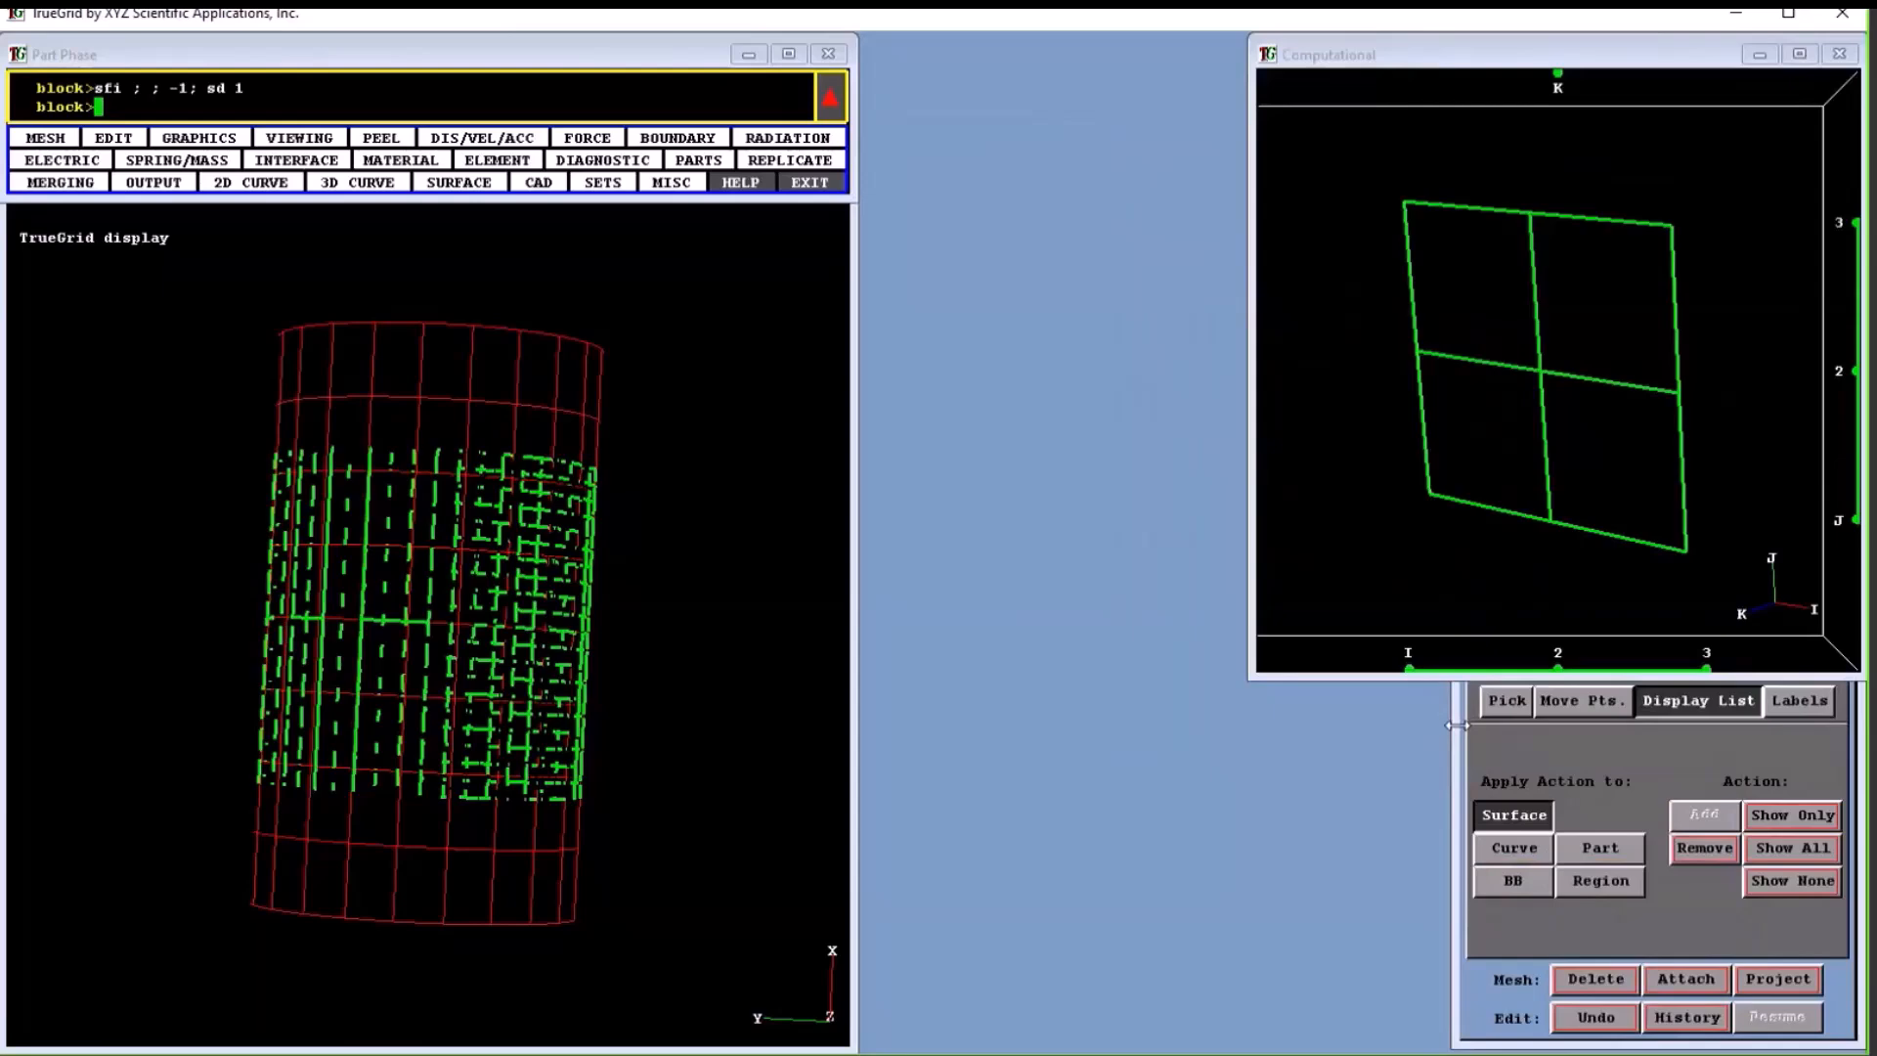
Turn off the surface definition interior lines with sdint off and view the mesh on the cylinder.
{"action": "mouse_move", "coordinate": [800, 612]}
{"action": "left_mouse_down"}
{"action": "mouse_move", "coordinate": [625, 557]}
{"action": "mouse_move", "coordinate": [479, 641]}
{"action": "mouse_move", "coordinate": [411, 780]}
{"action": "mouse_move", "coordinate": [548, 667]}
{"action": "mouse_move", "coordinate": [438, 778]}
{"action": "mouse_move", "coordinate": [484, 692]}
{"action": "left_mouse_up"}
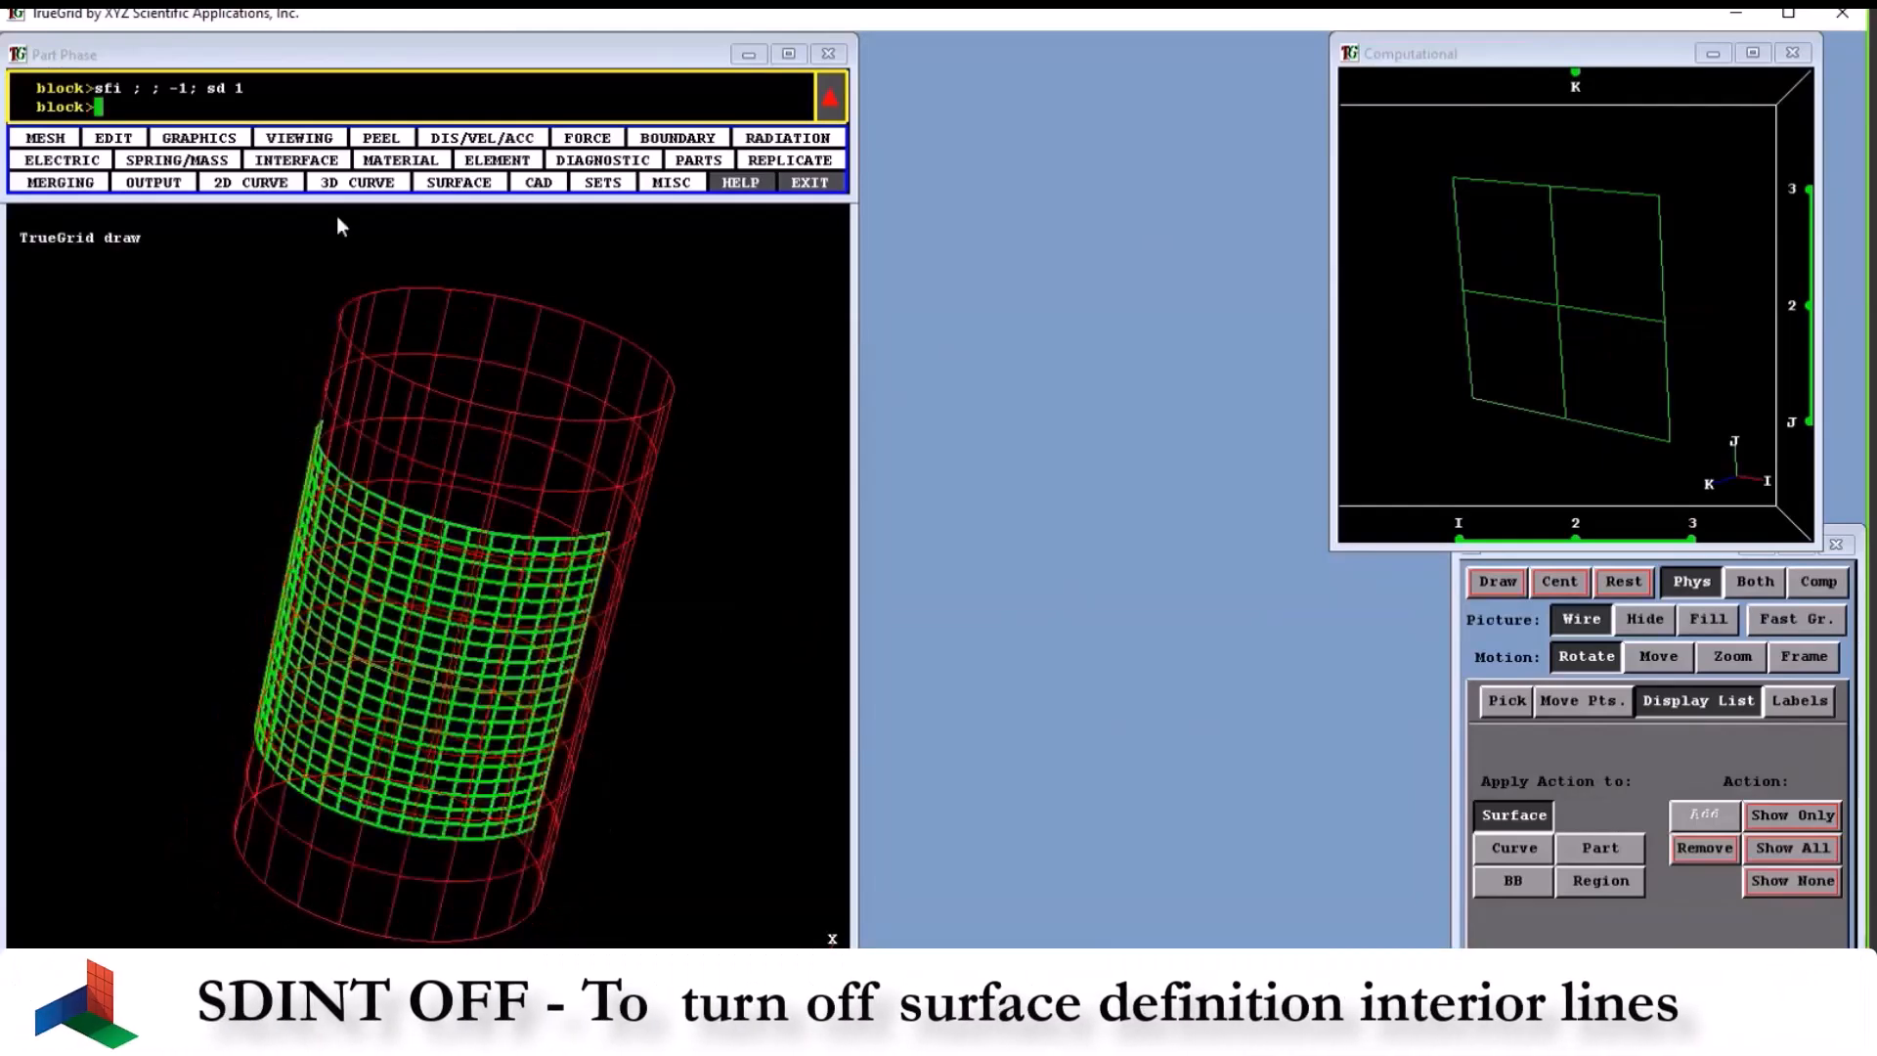
{"action": "type", "text": "sdint off"}
{"action": "key", "text": "Return"}
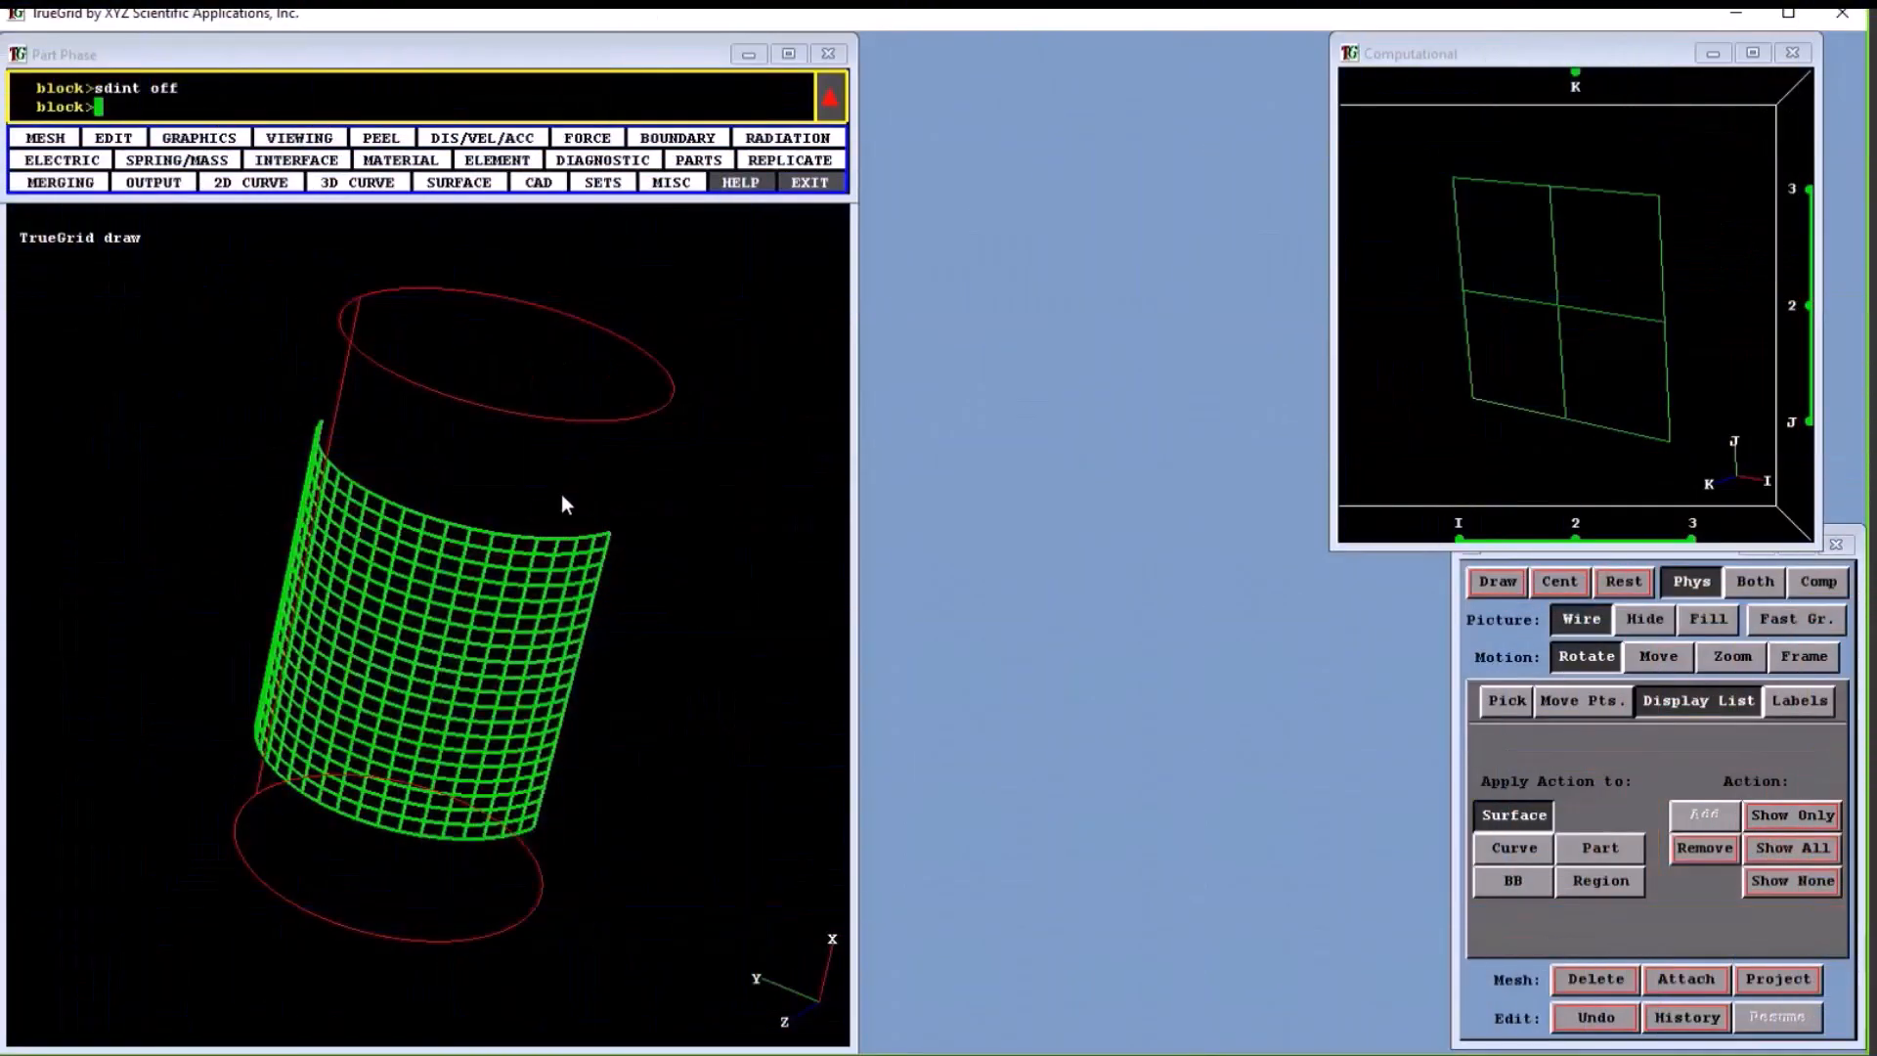
{"action": "left_click_drag", "start_coordinate": [561, 495], "coordinate": [446, 577]}
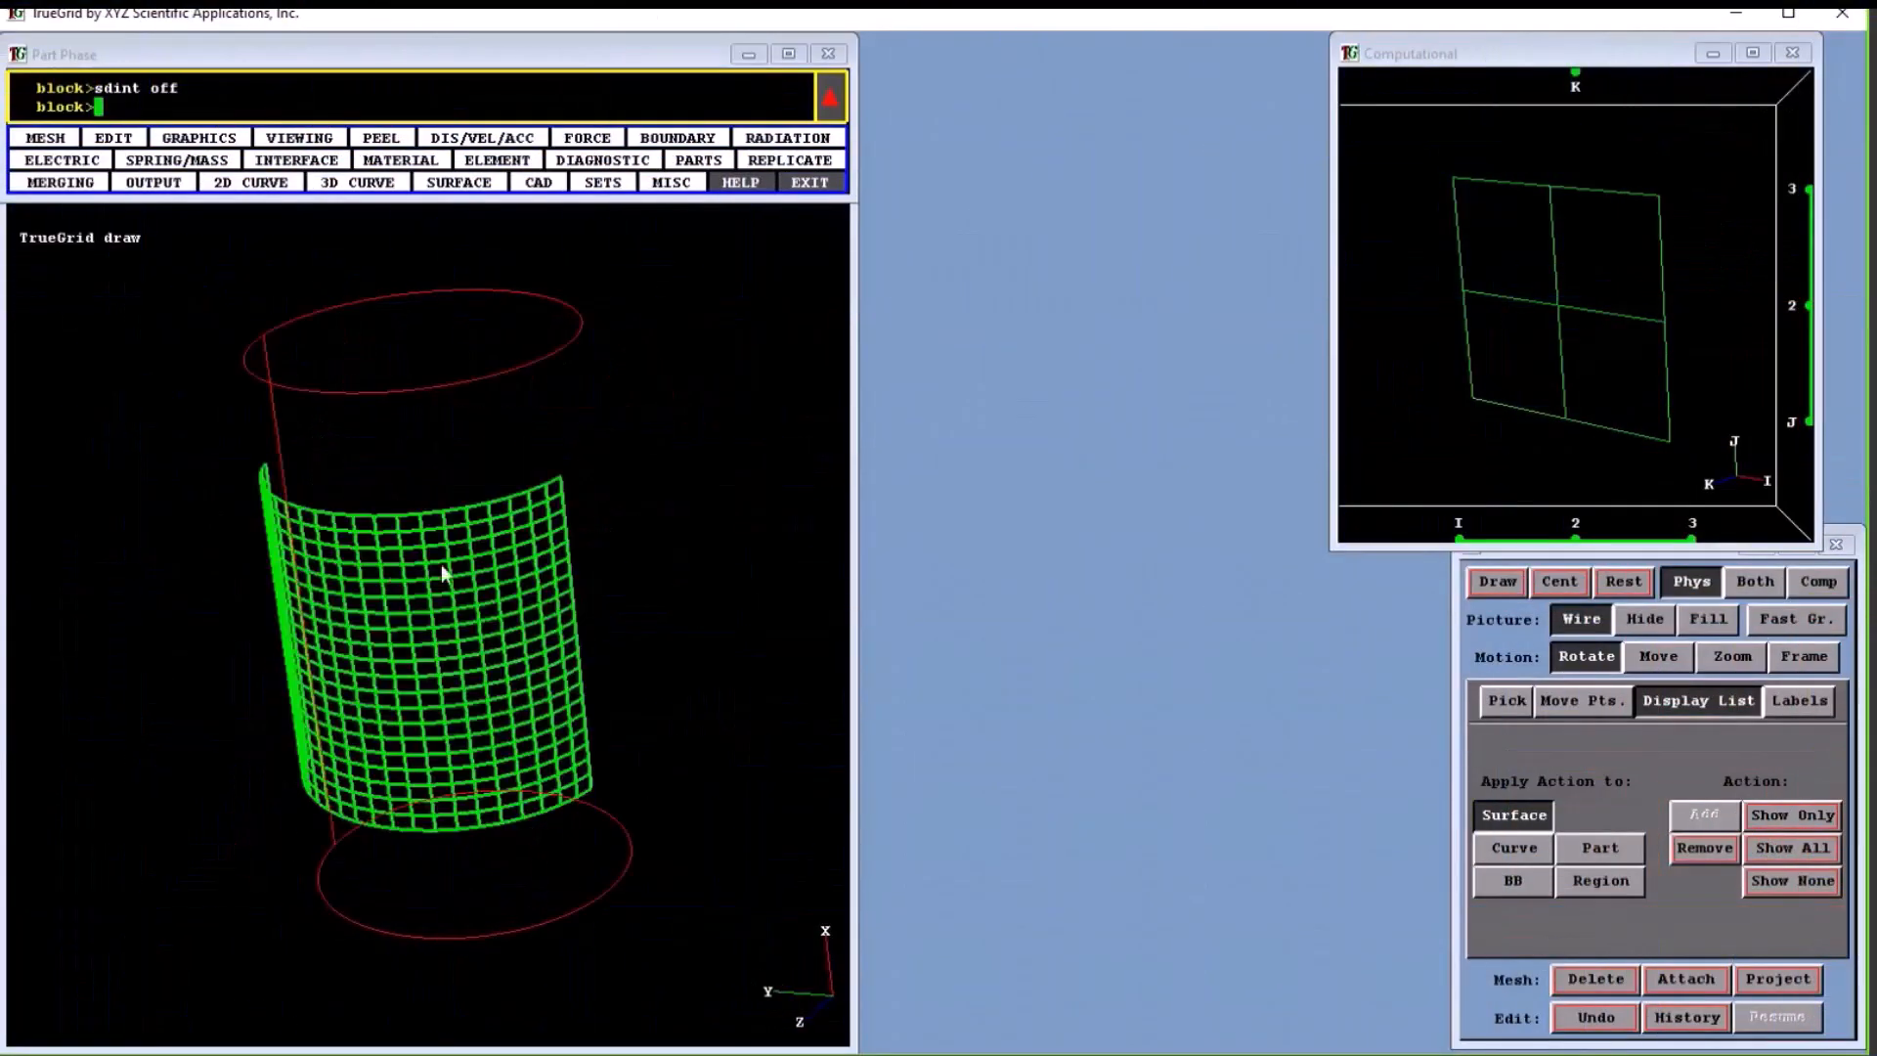
Deactivate the sfi command in the history table, redraw the mesh, and inspect it relative to the cylinder from the side and end.
{"action": "left_click", "coordinate": [1684, 1019]}
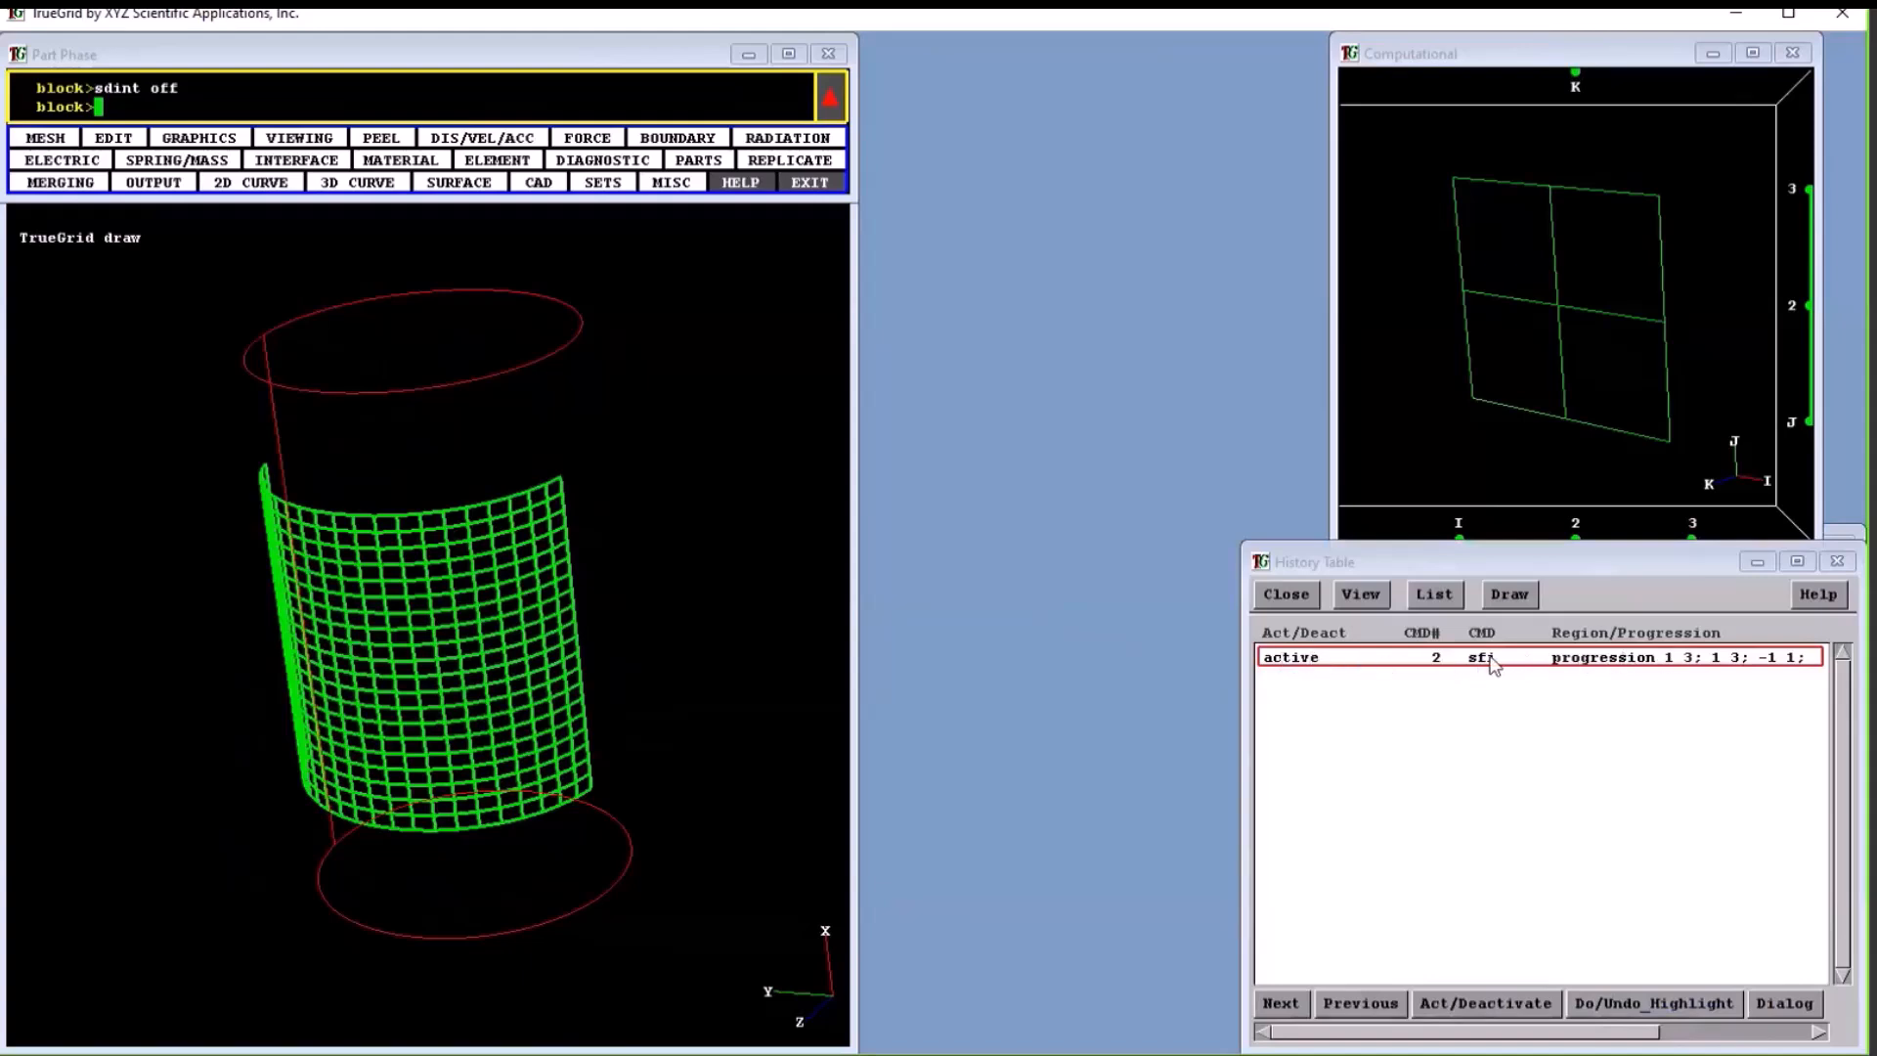
{"action": "left_click", "coordinate": [1283, 661]}
{"action": "left_click", "coordinate": [1502, 597]}
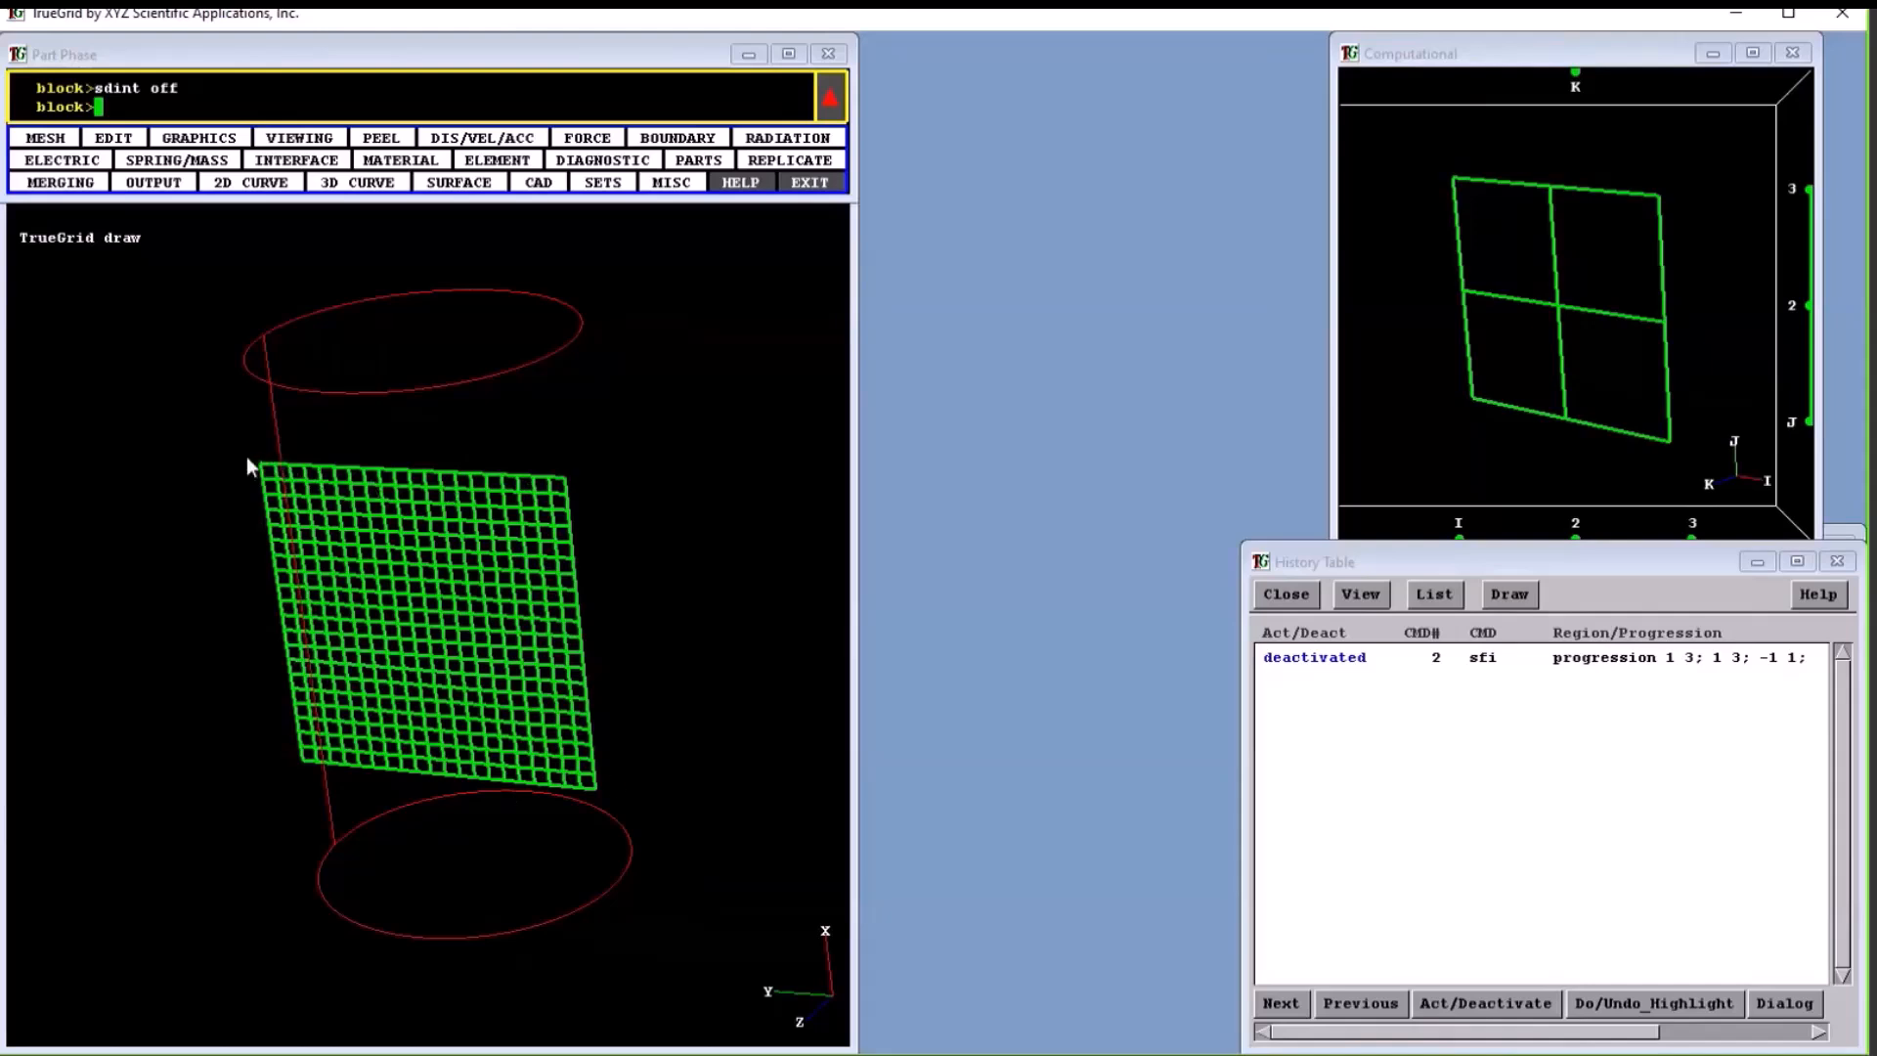
{"action": "left_click_drag", "start_coordinate": [275, 735], "coordinate": [422, 736]}
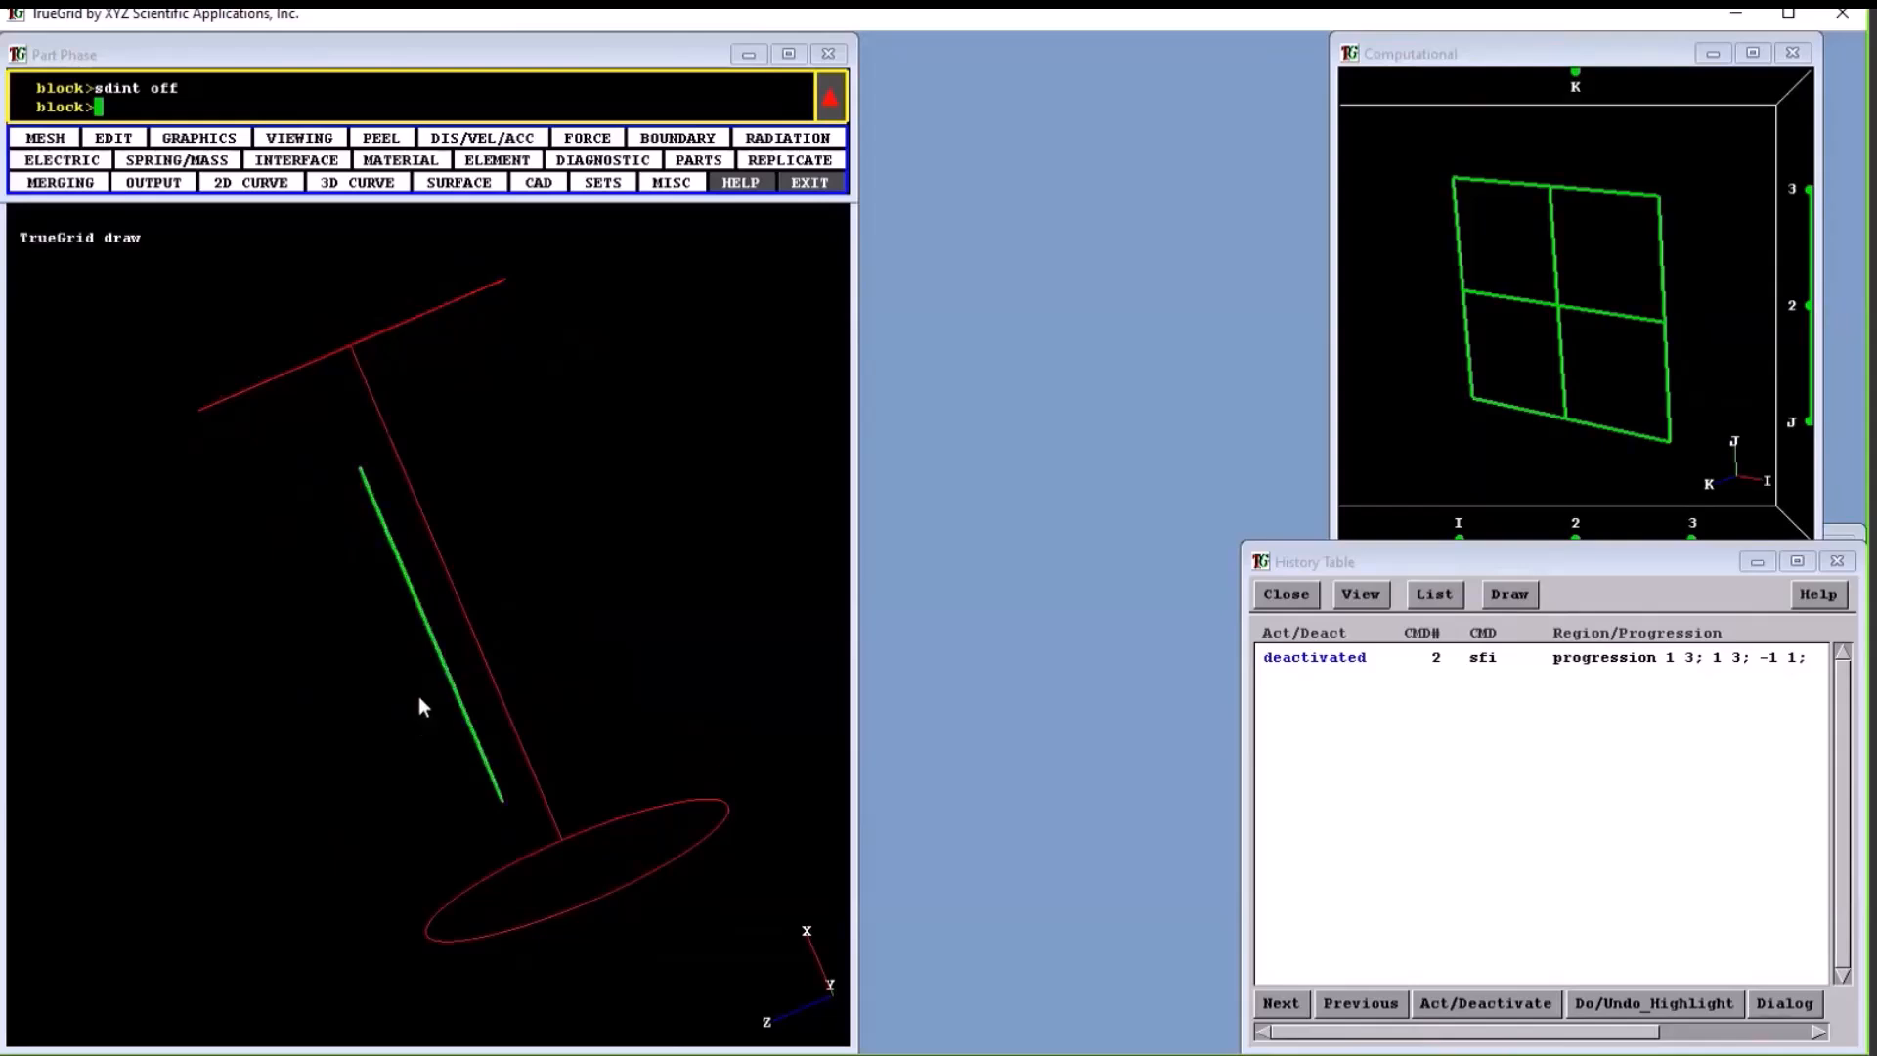
{"action": "left_click_drag", "start_coordinate": [421, 581], "coordinate": [544, 832]}
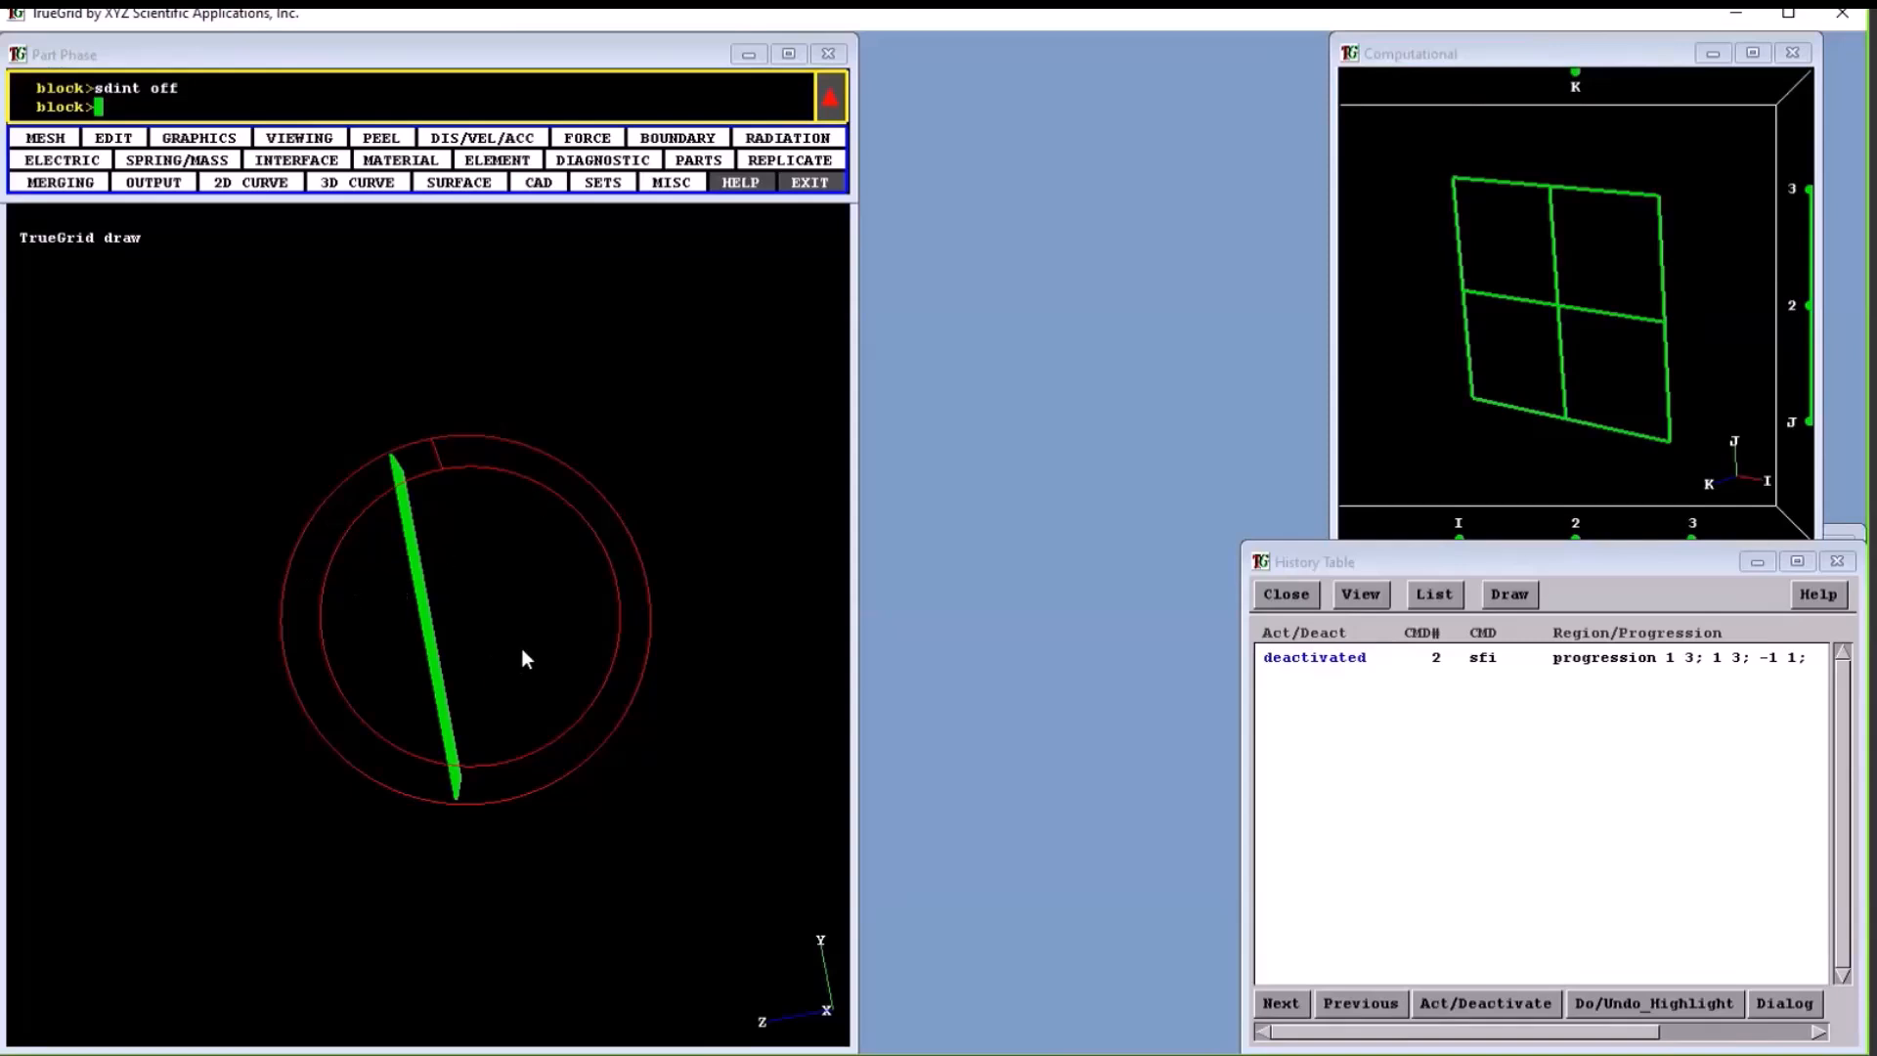
{"action": "left_click_drag", "start_coordinate": [561, 628], "coordinate": [575, 630]}
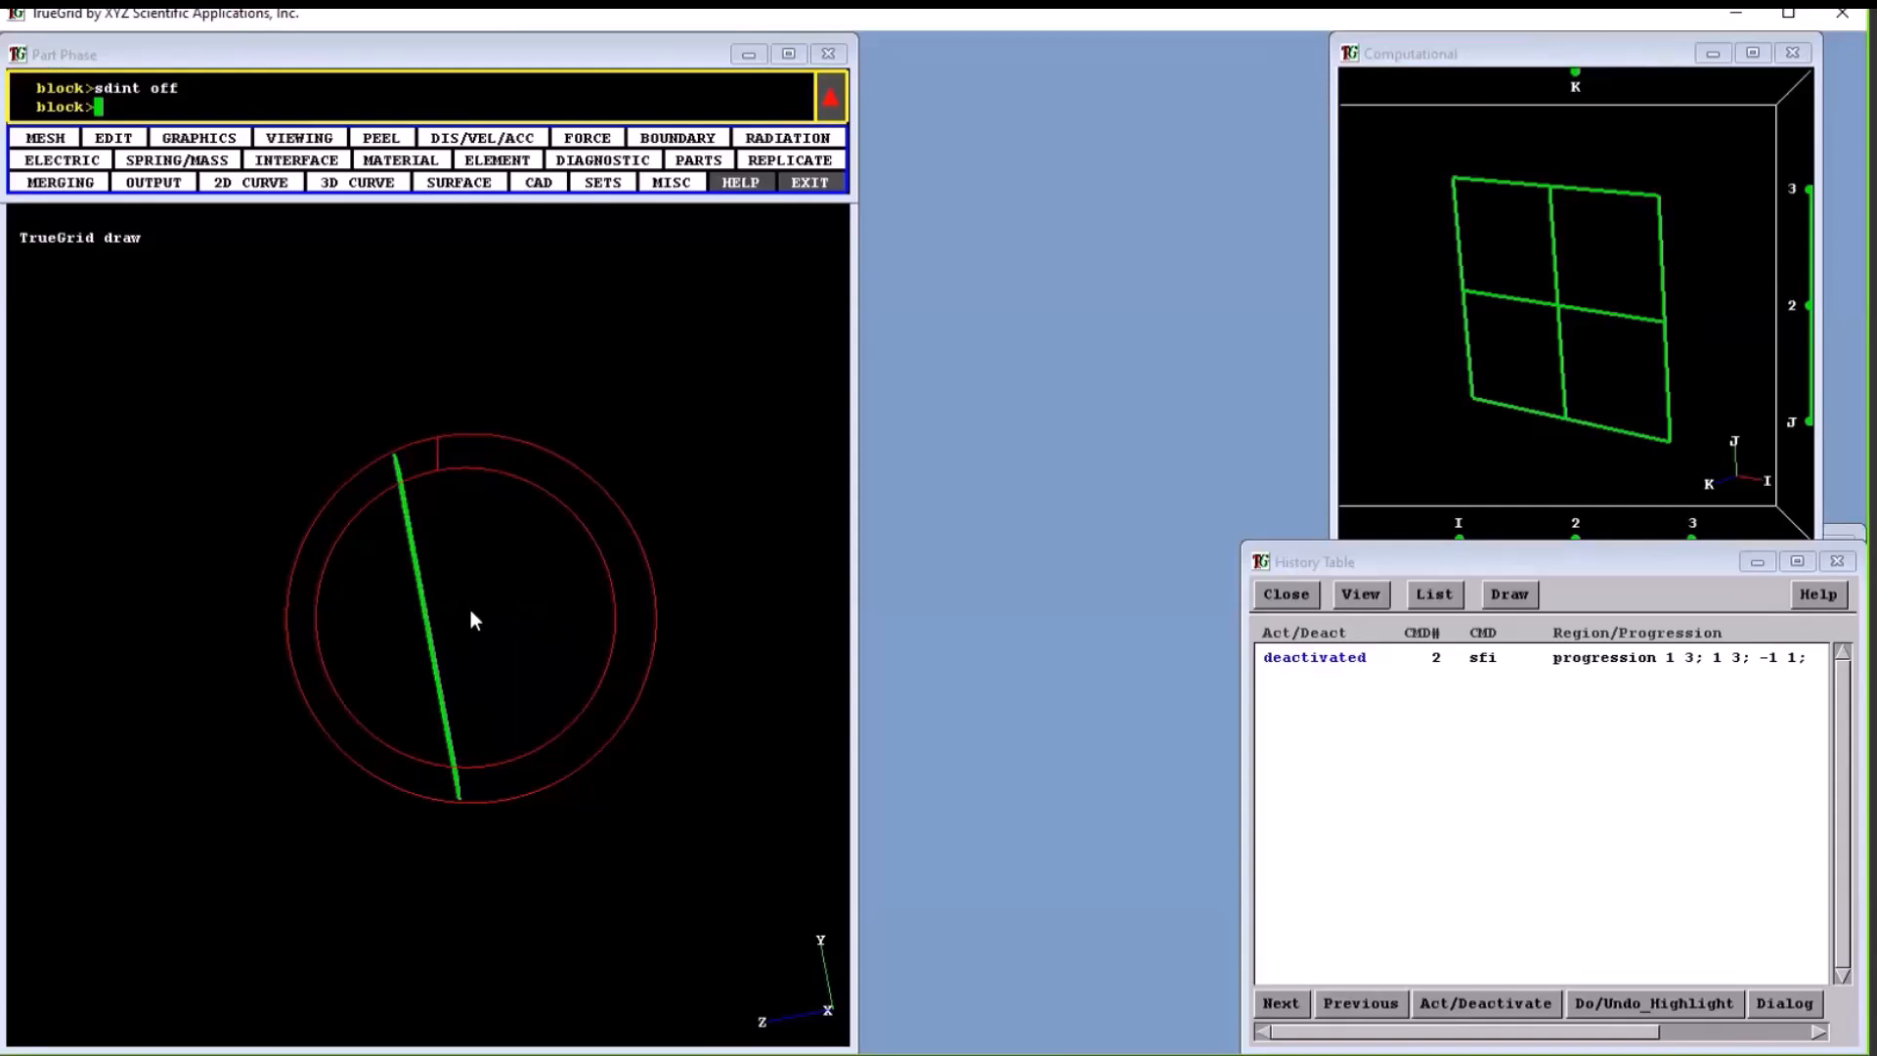
{"action": "left_click_drag", "start_coordinate": [471, 619], "coordinate": [763, 478]}
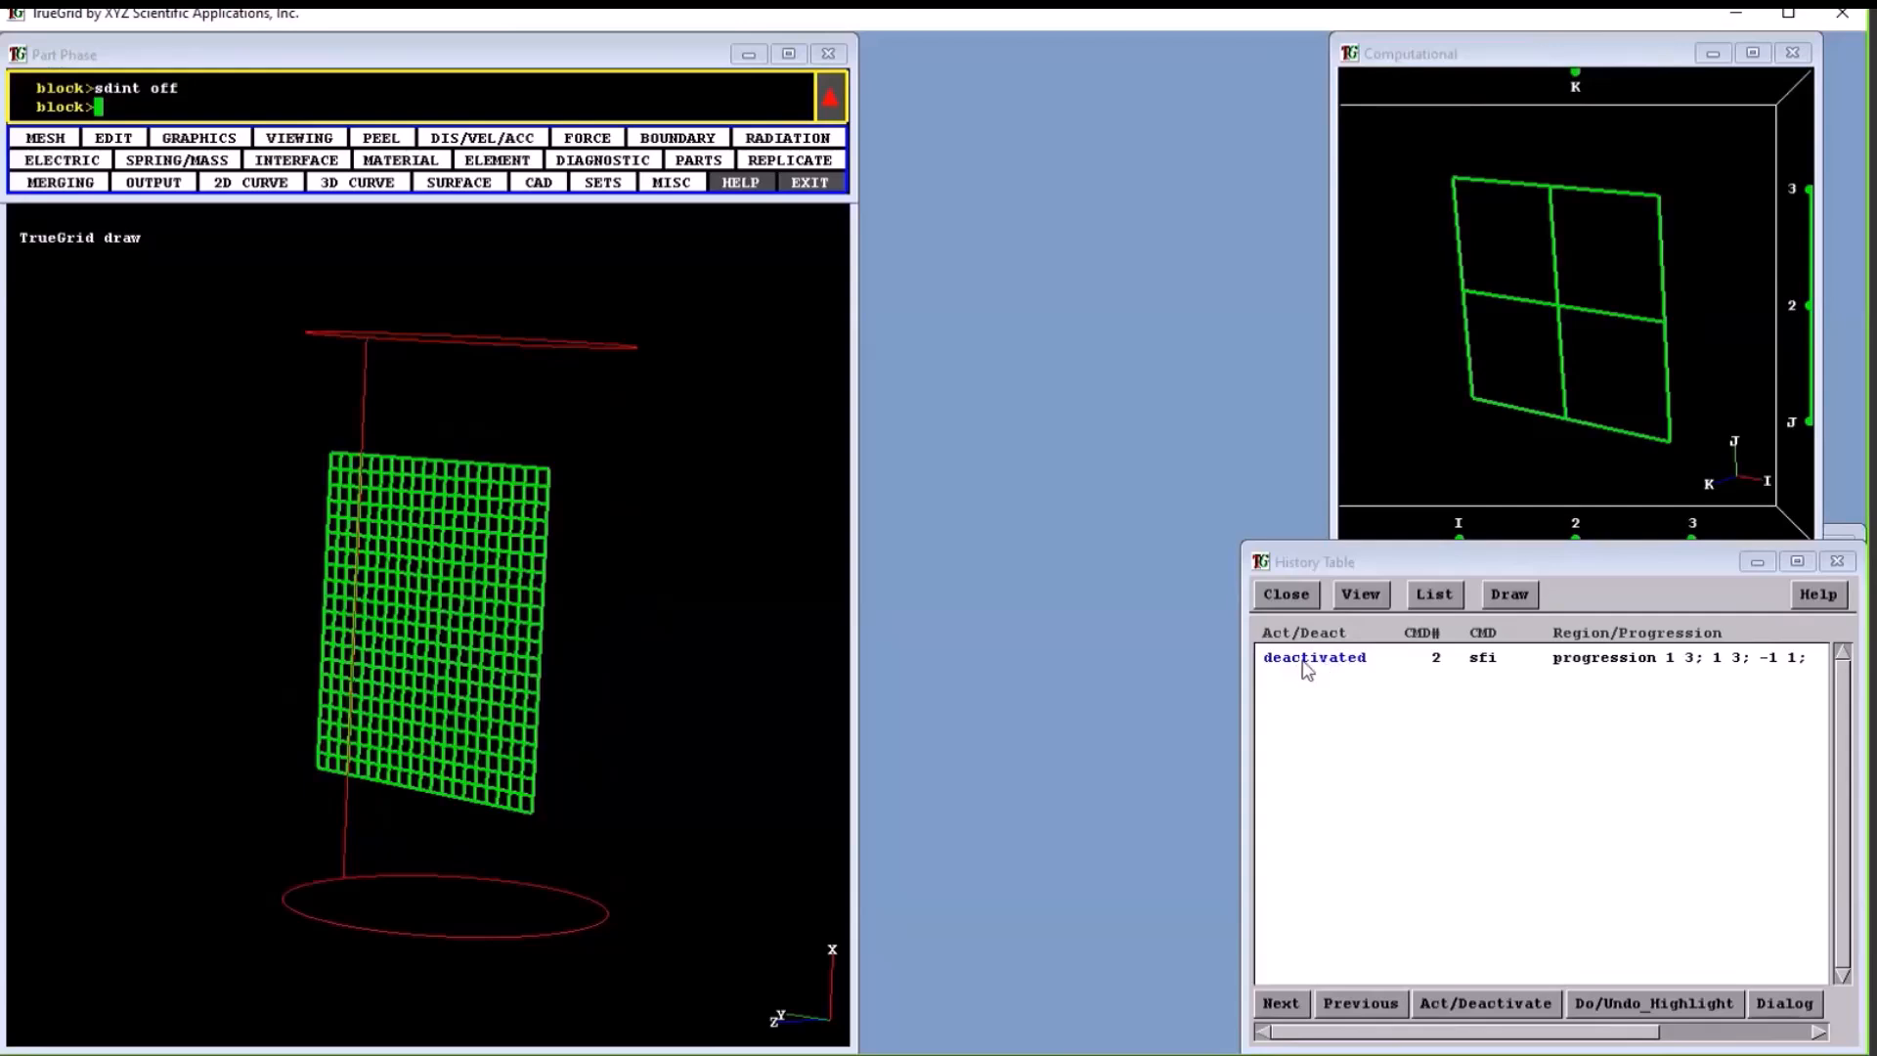
Reactivate the sfi command in the history, redraw the projected mesh, and close the history table.
{"action": "left_click", "coordinate": [1307, 659]}
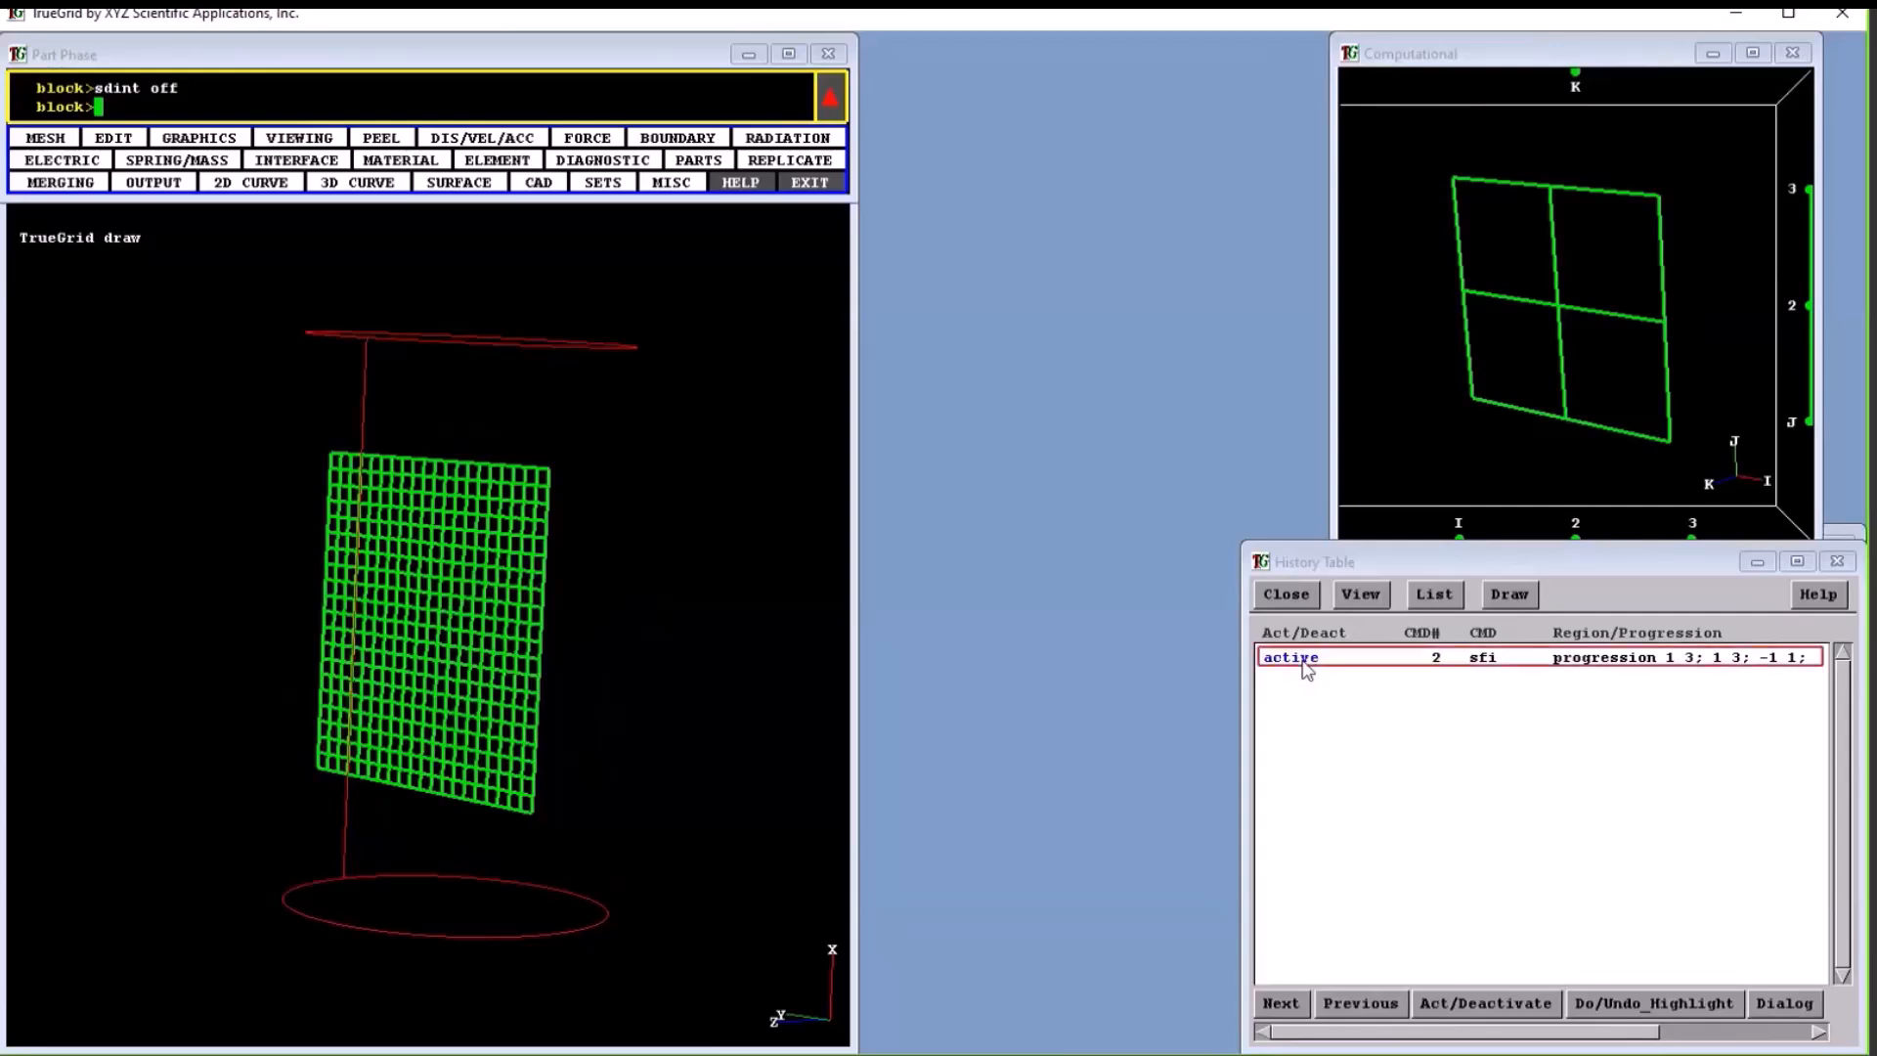
{"action": "left_click", "coordinate": [1509, 595]}
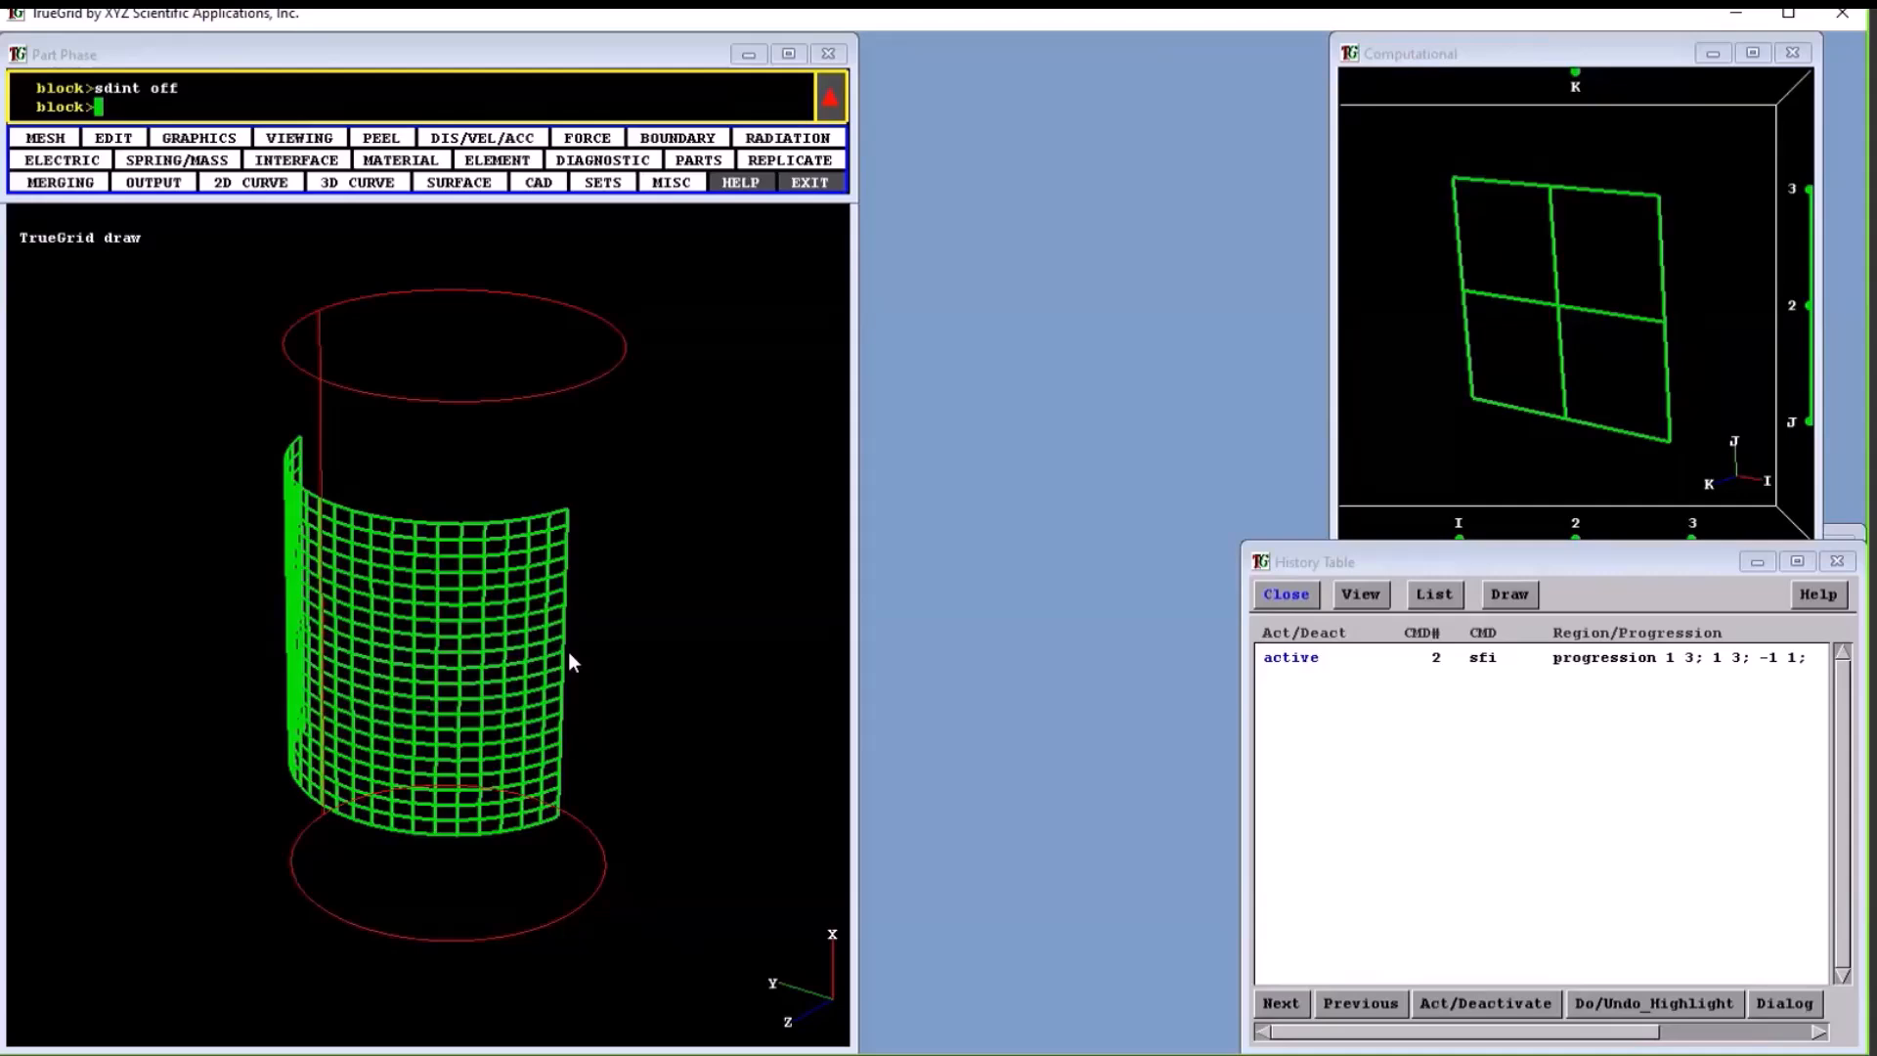
{"action": "left_click", "coordinate": [1838, 563]}
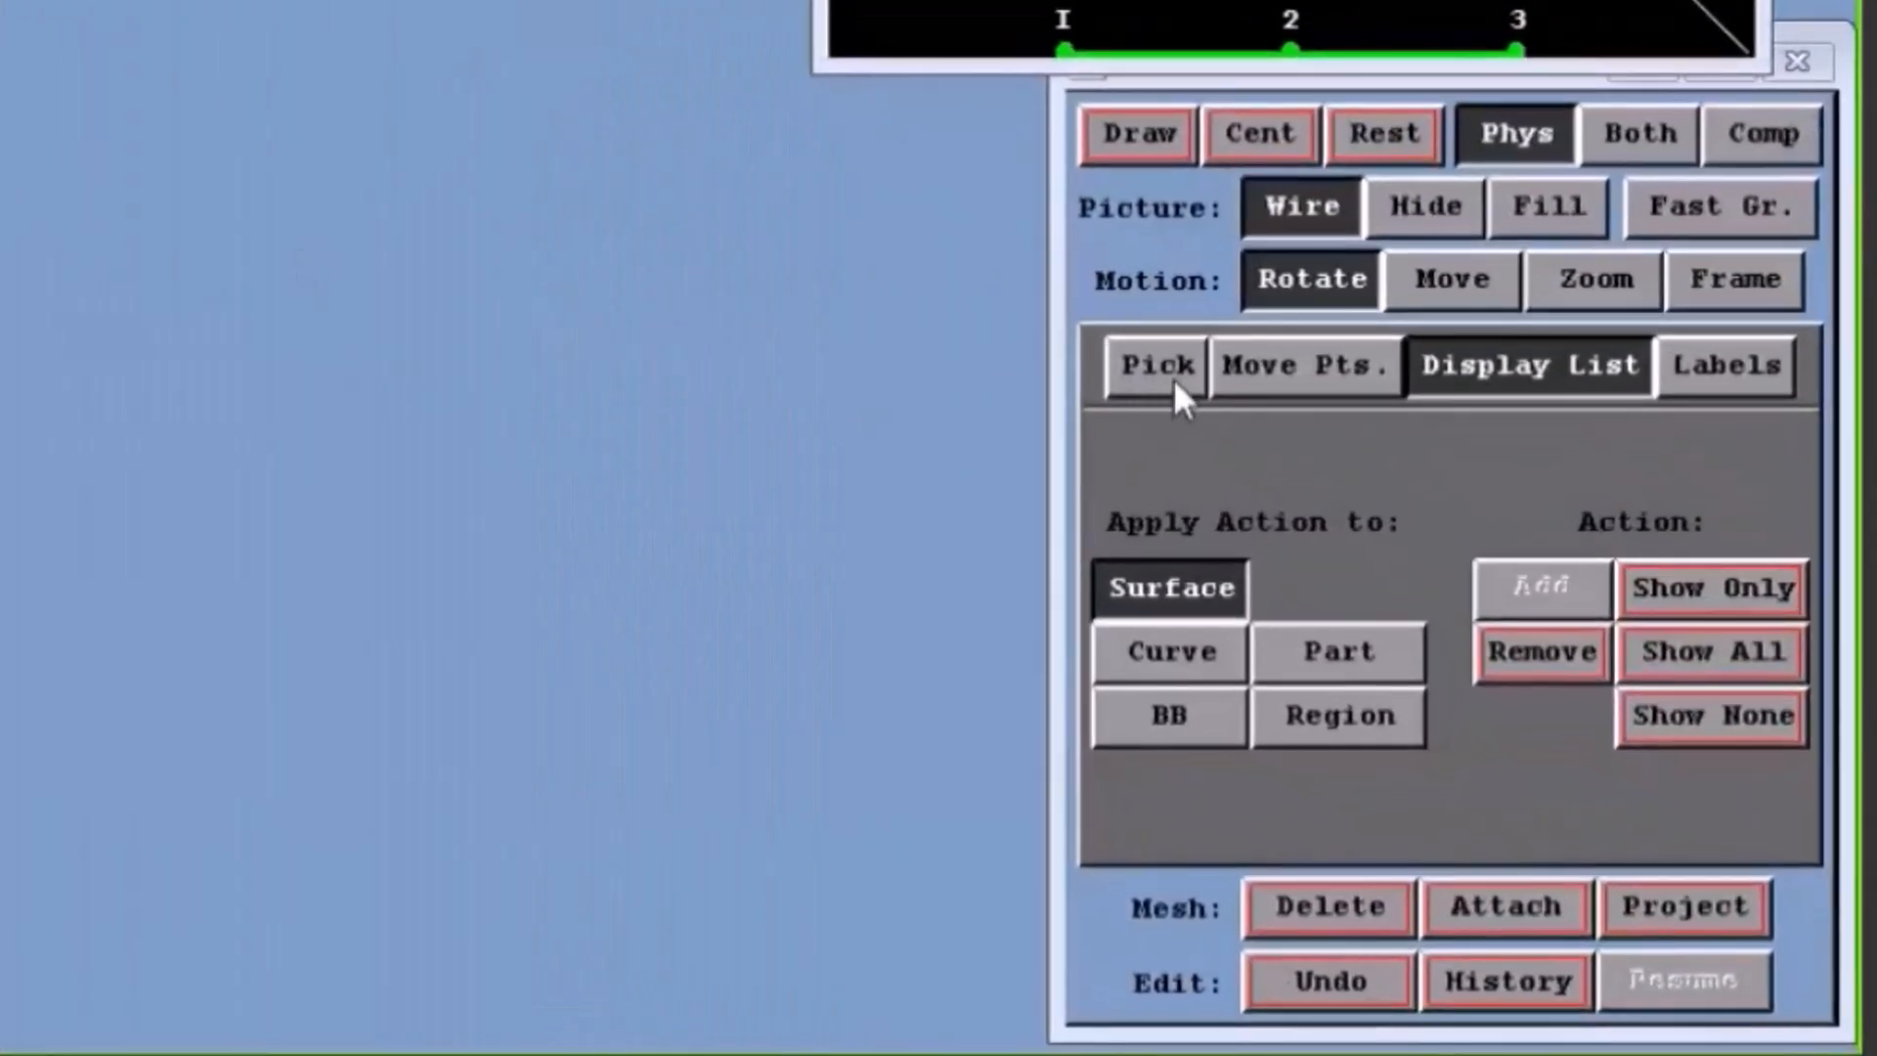
Move mesh vertex 3 1 1 in the screen plane to about 4.14, -5.65, -0.38.
{"action": "left_click", "coordinate": [1304, 374]}
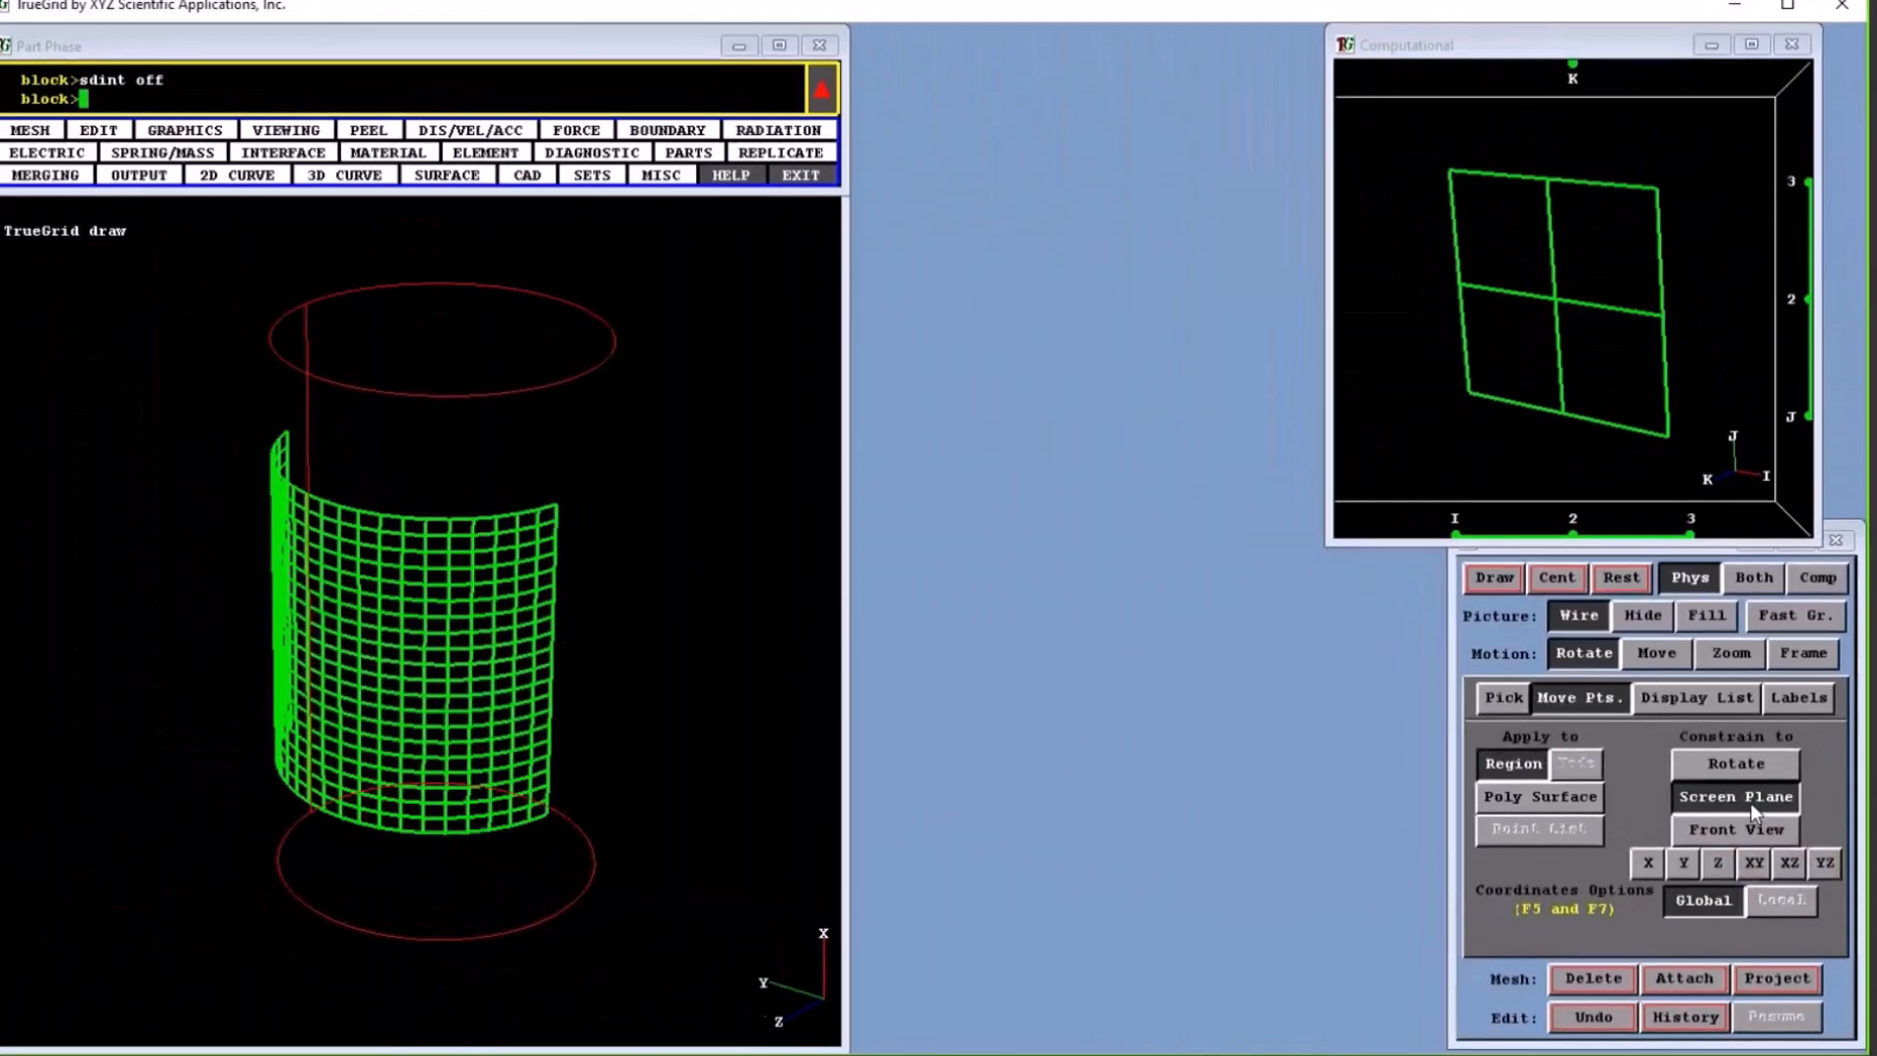
{"action": "left_click", "coordinate": [567, 509]}
{"action": "mouse_move", "coordinate": [569, 506]}
{"action": "left_mouse_down"}
{"action": "mouse_move", "coordinate": [662, 503]}
{"action": "mouse_move", "coordinate": [696, 524]}
{"action": "mouse_move", "coordinate": [635, 648]}
{"action": "mouse_move", "coordinate": [616, 620]}
{"action": "left_mouse_up"}
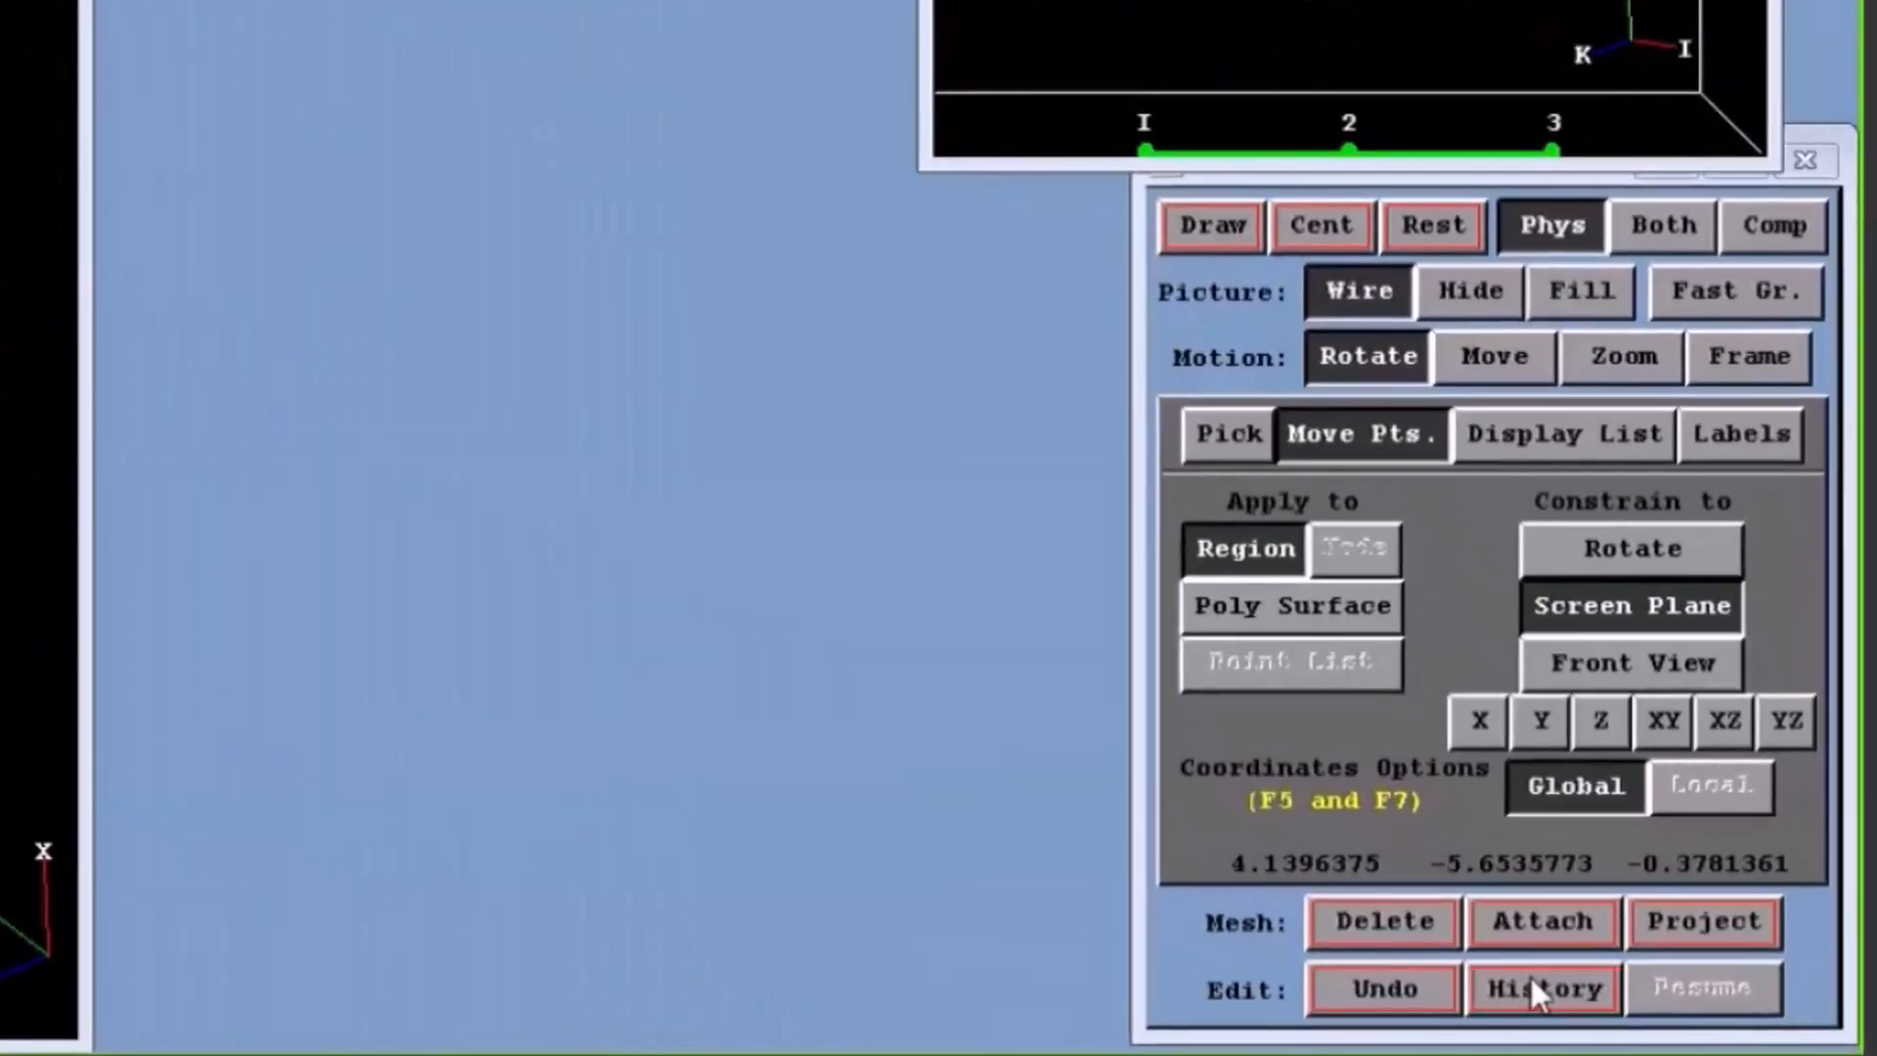
Deactivate the sfi command in the history table and redraw to inspect the unprojected mesh with its moved corner.
{"action": "left_click", "coordinate": [1682, 1015]}
{"action": "left_click", "coordinate": [877, 368]}
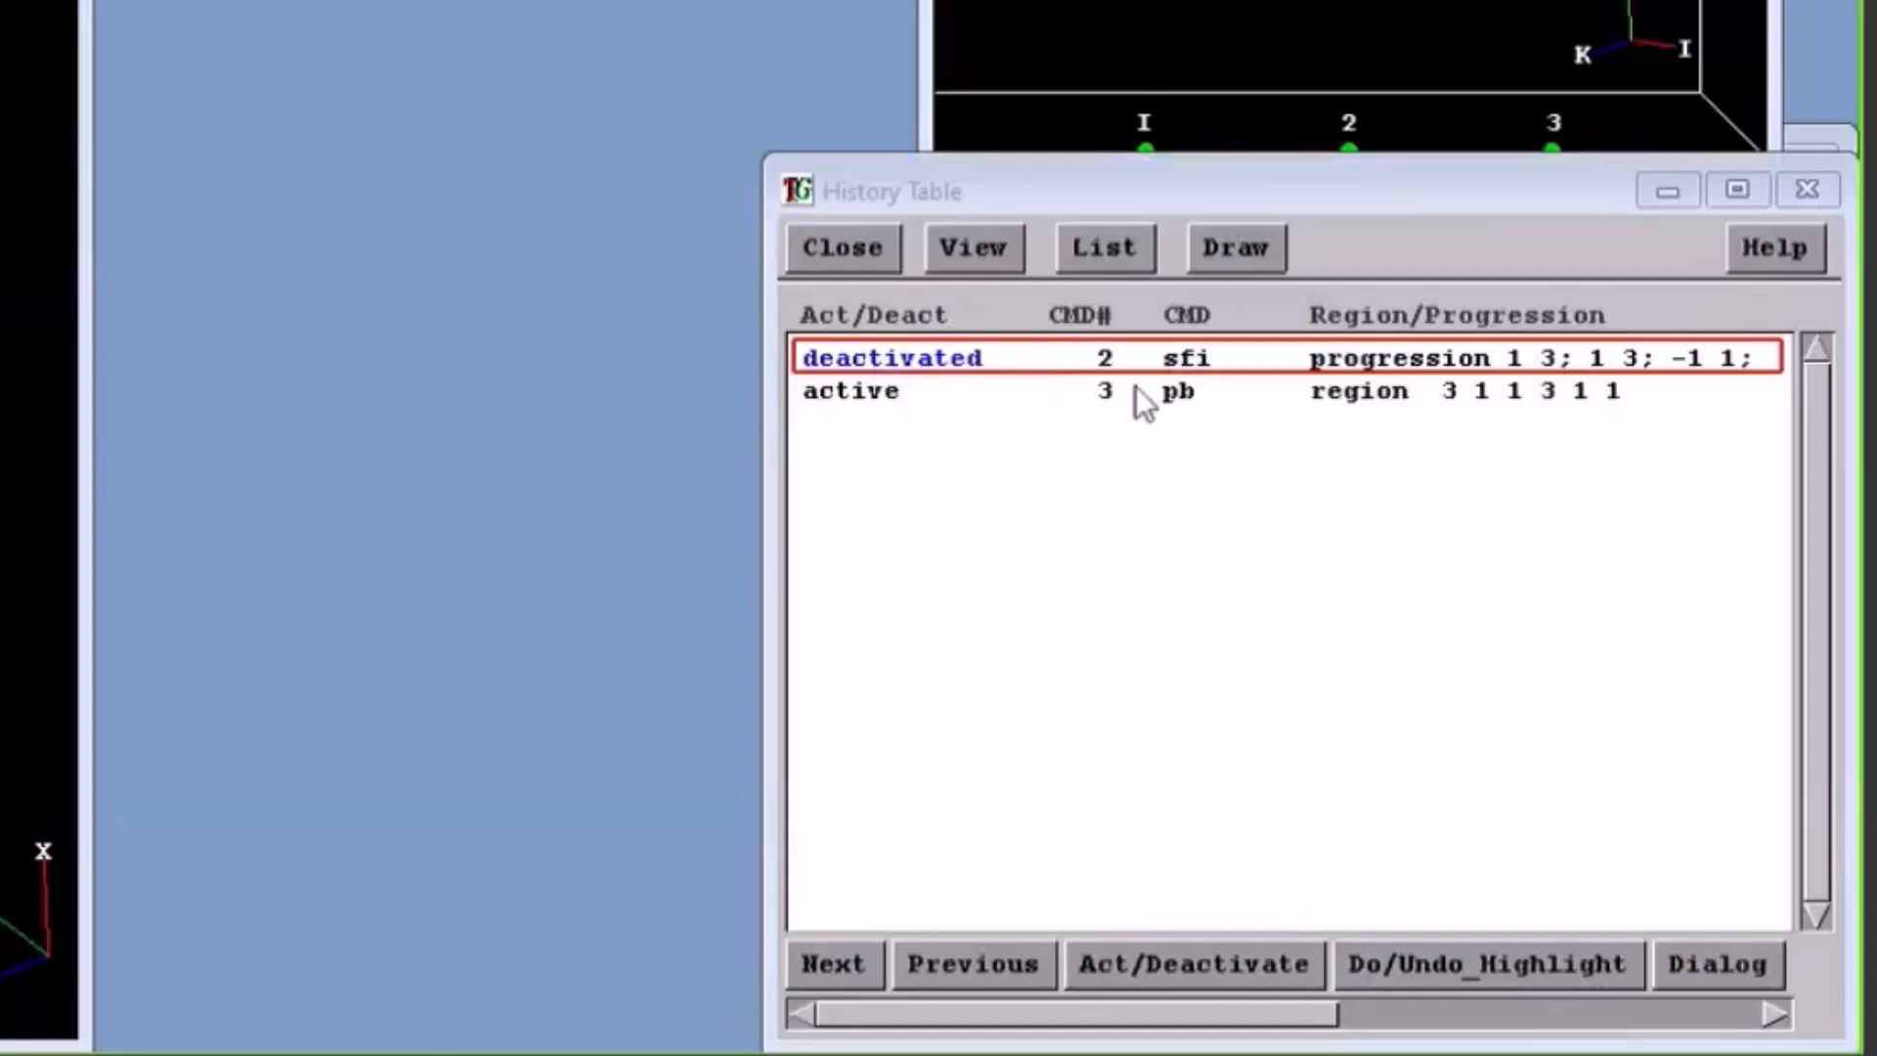
{"action": "left_click", "coordinate": [1250, 248]}
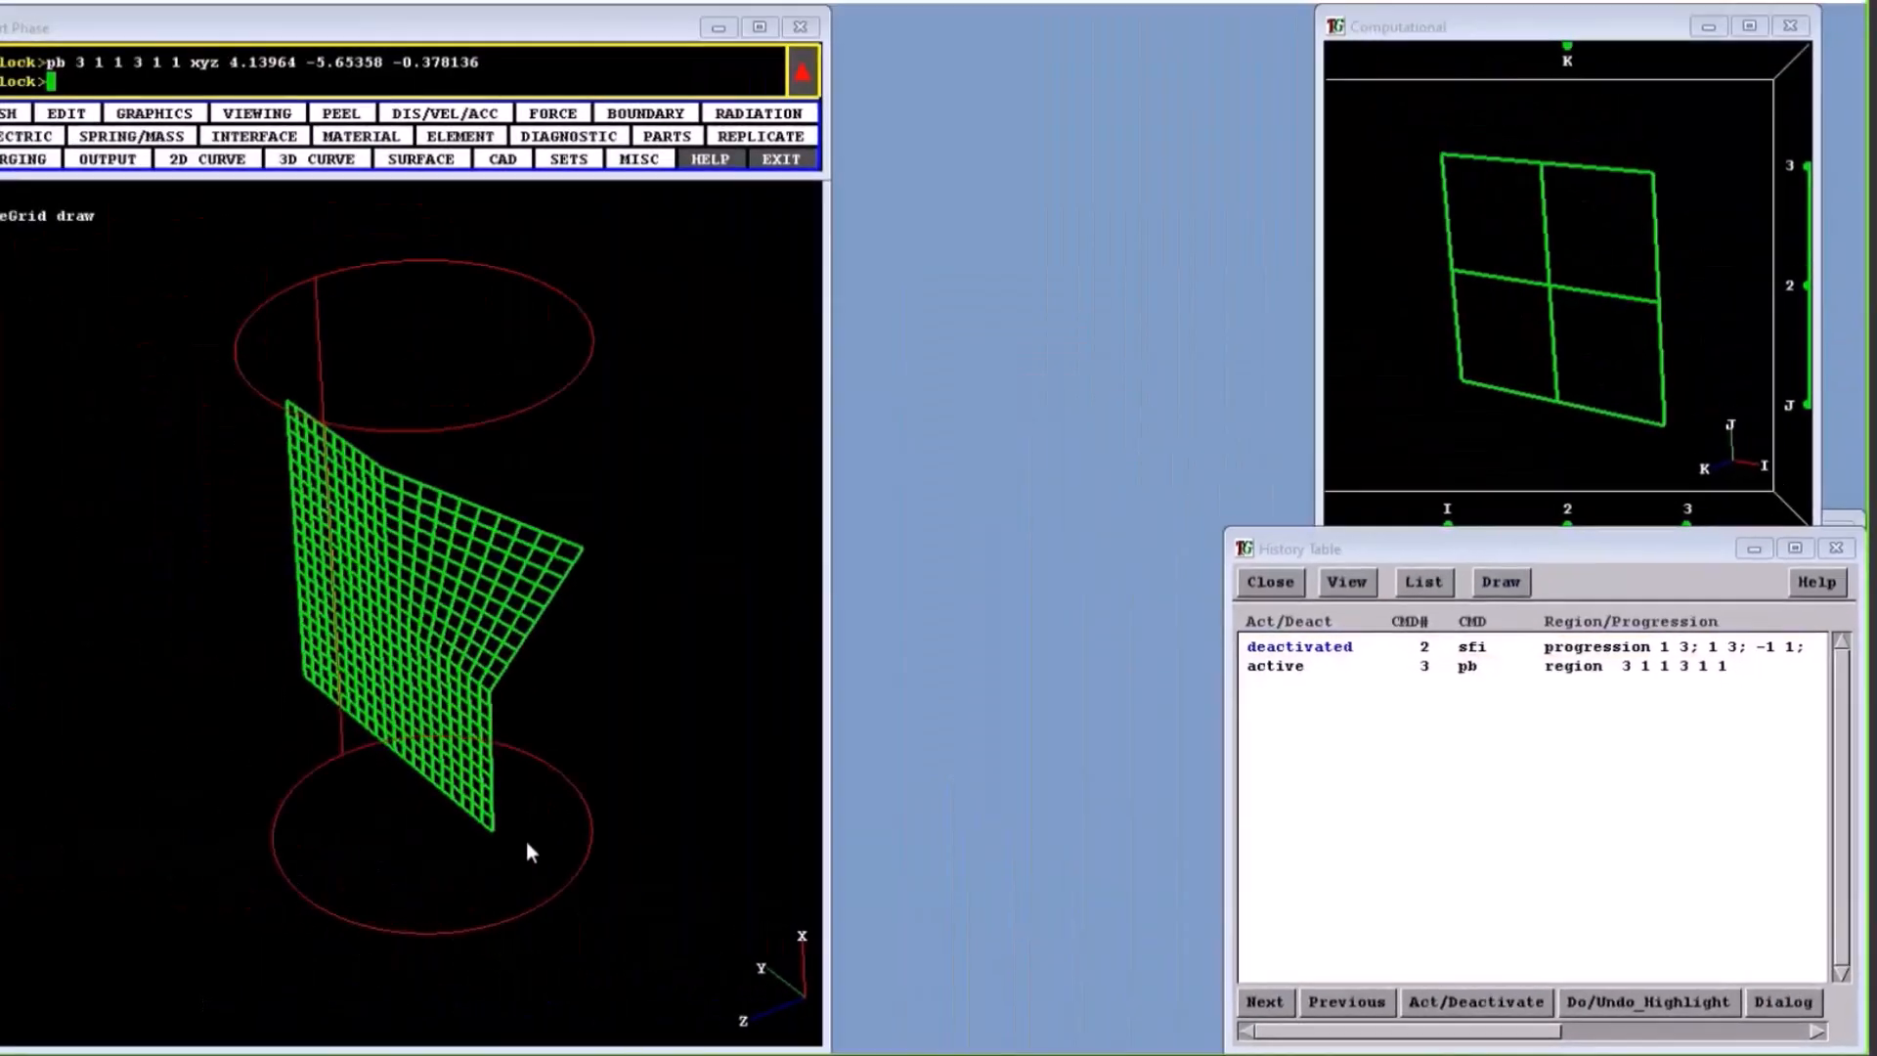
{"action": "mouse_move", "coordinate": [488, 857]}
{"action": "middle_mouse_down"}
{"action": "mouse_move", "coordinate": [503, 803]}
{"action": "mouse_move", "coordinate": [681, 772]}
{"action": "mouse_move", "coordinate": [776, 851]}
{"action": "middle_mouse_up"}
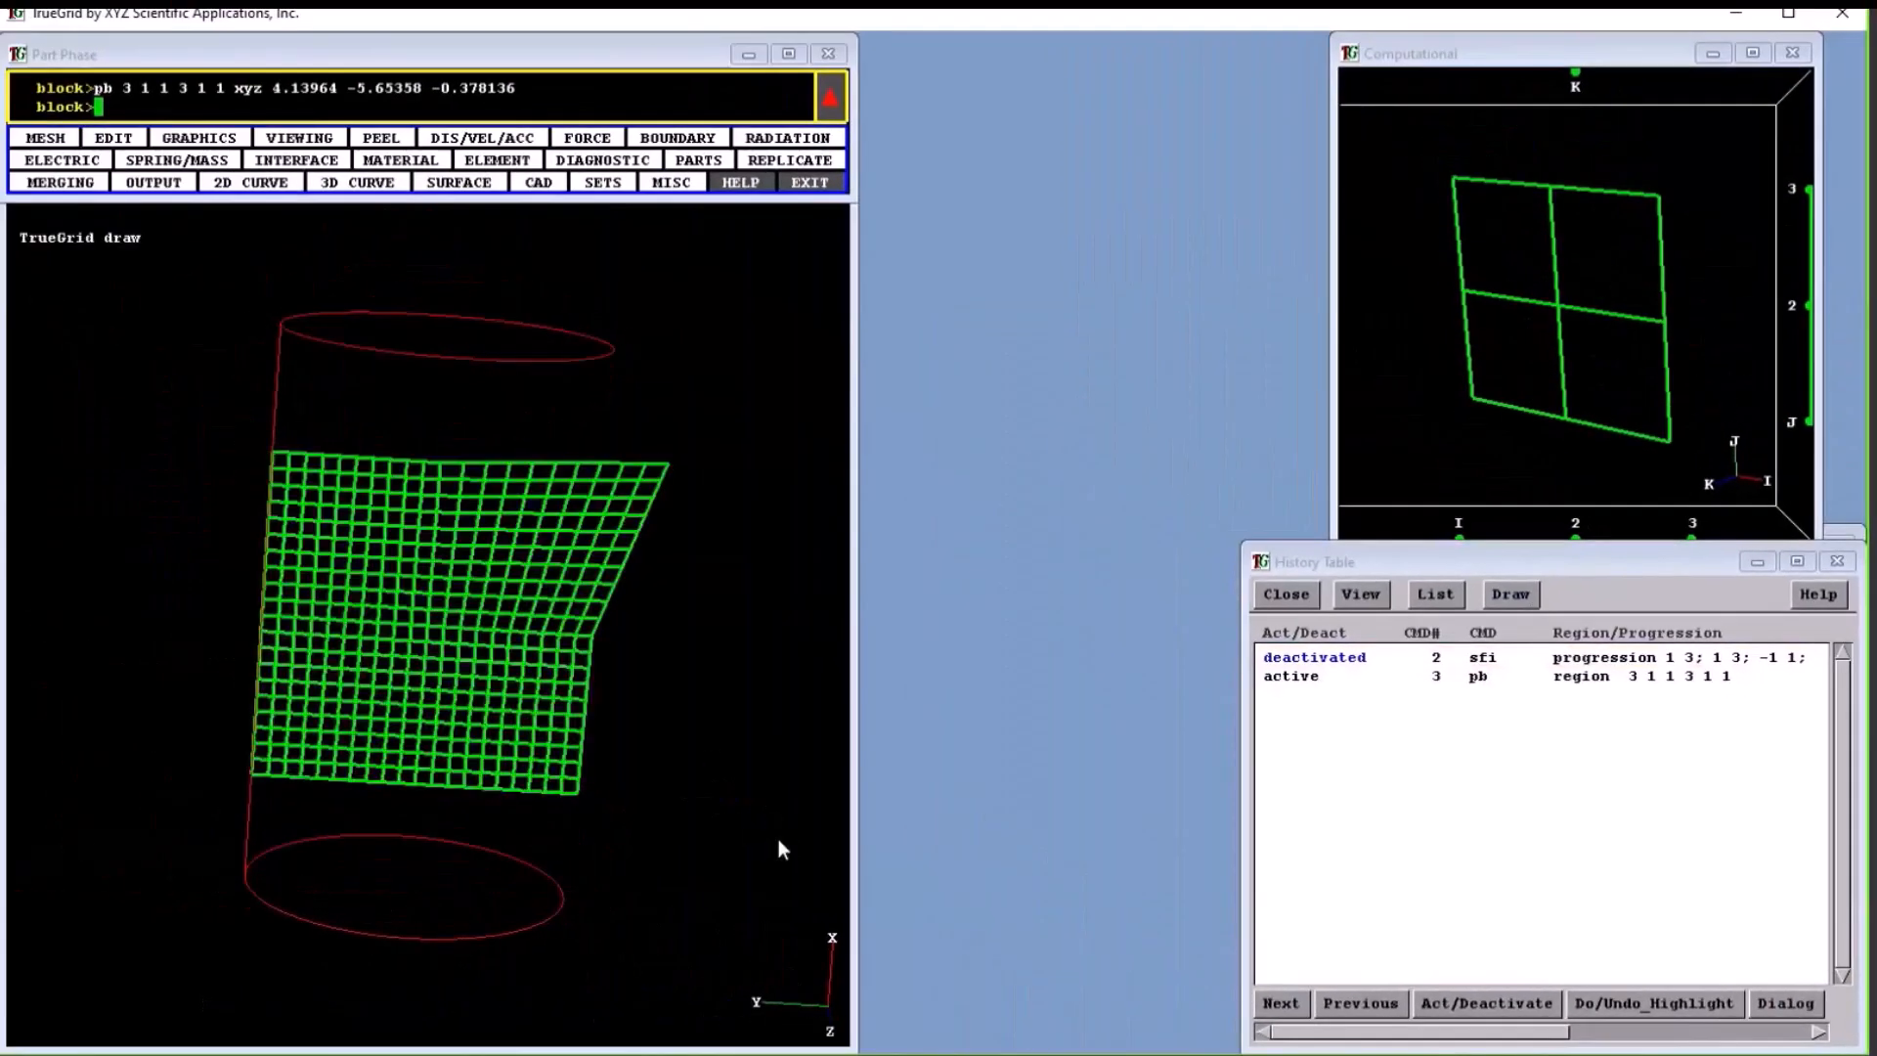
{"action": "middle_click_drag", "start_coordinate": [606, 616], "coordinate": [772, 644]}
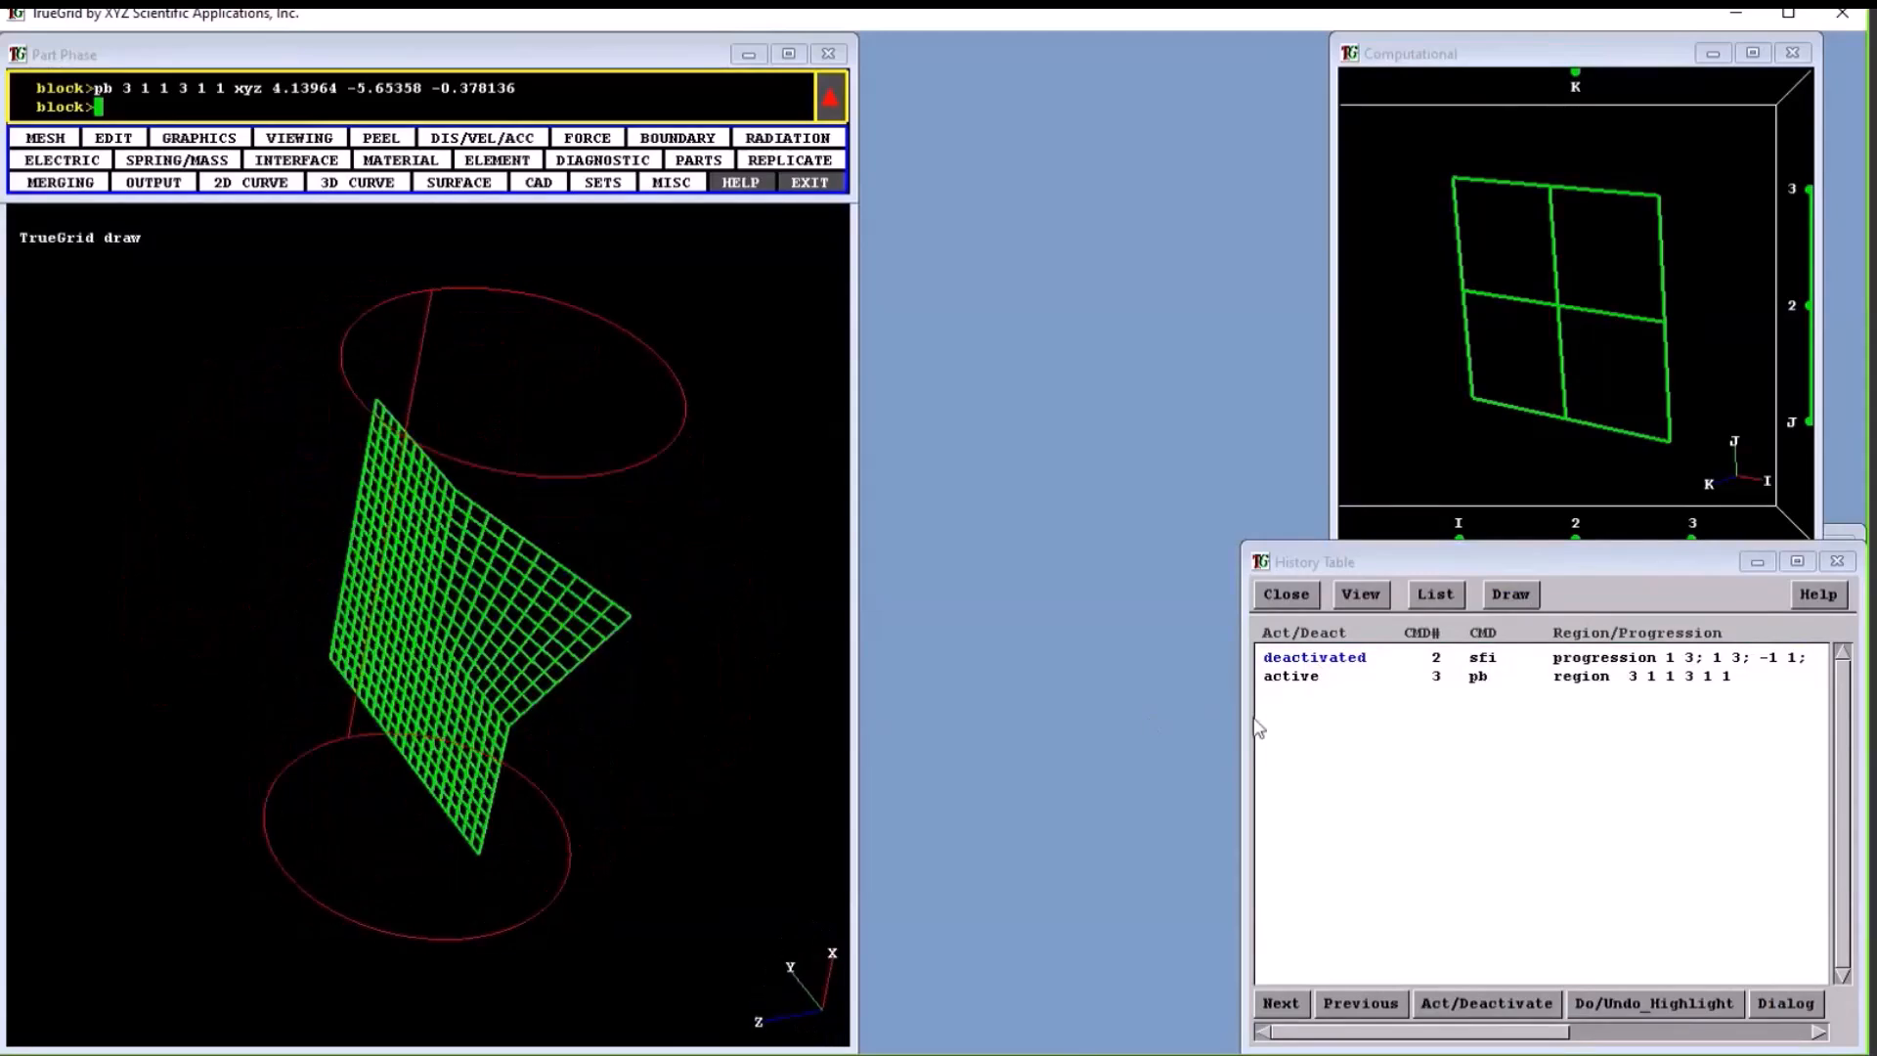
Set the sfi command back to active in the history and redraw the mesh on the cylinder.
{"action": "left_click", "coordinate": [1332, 661]}
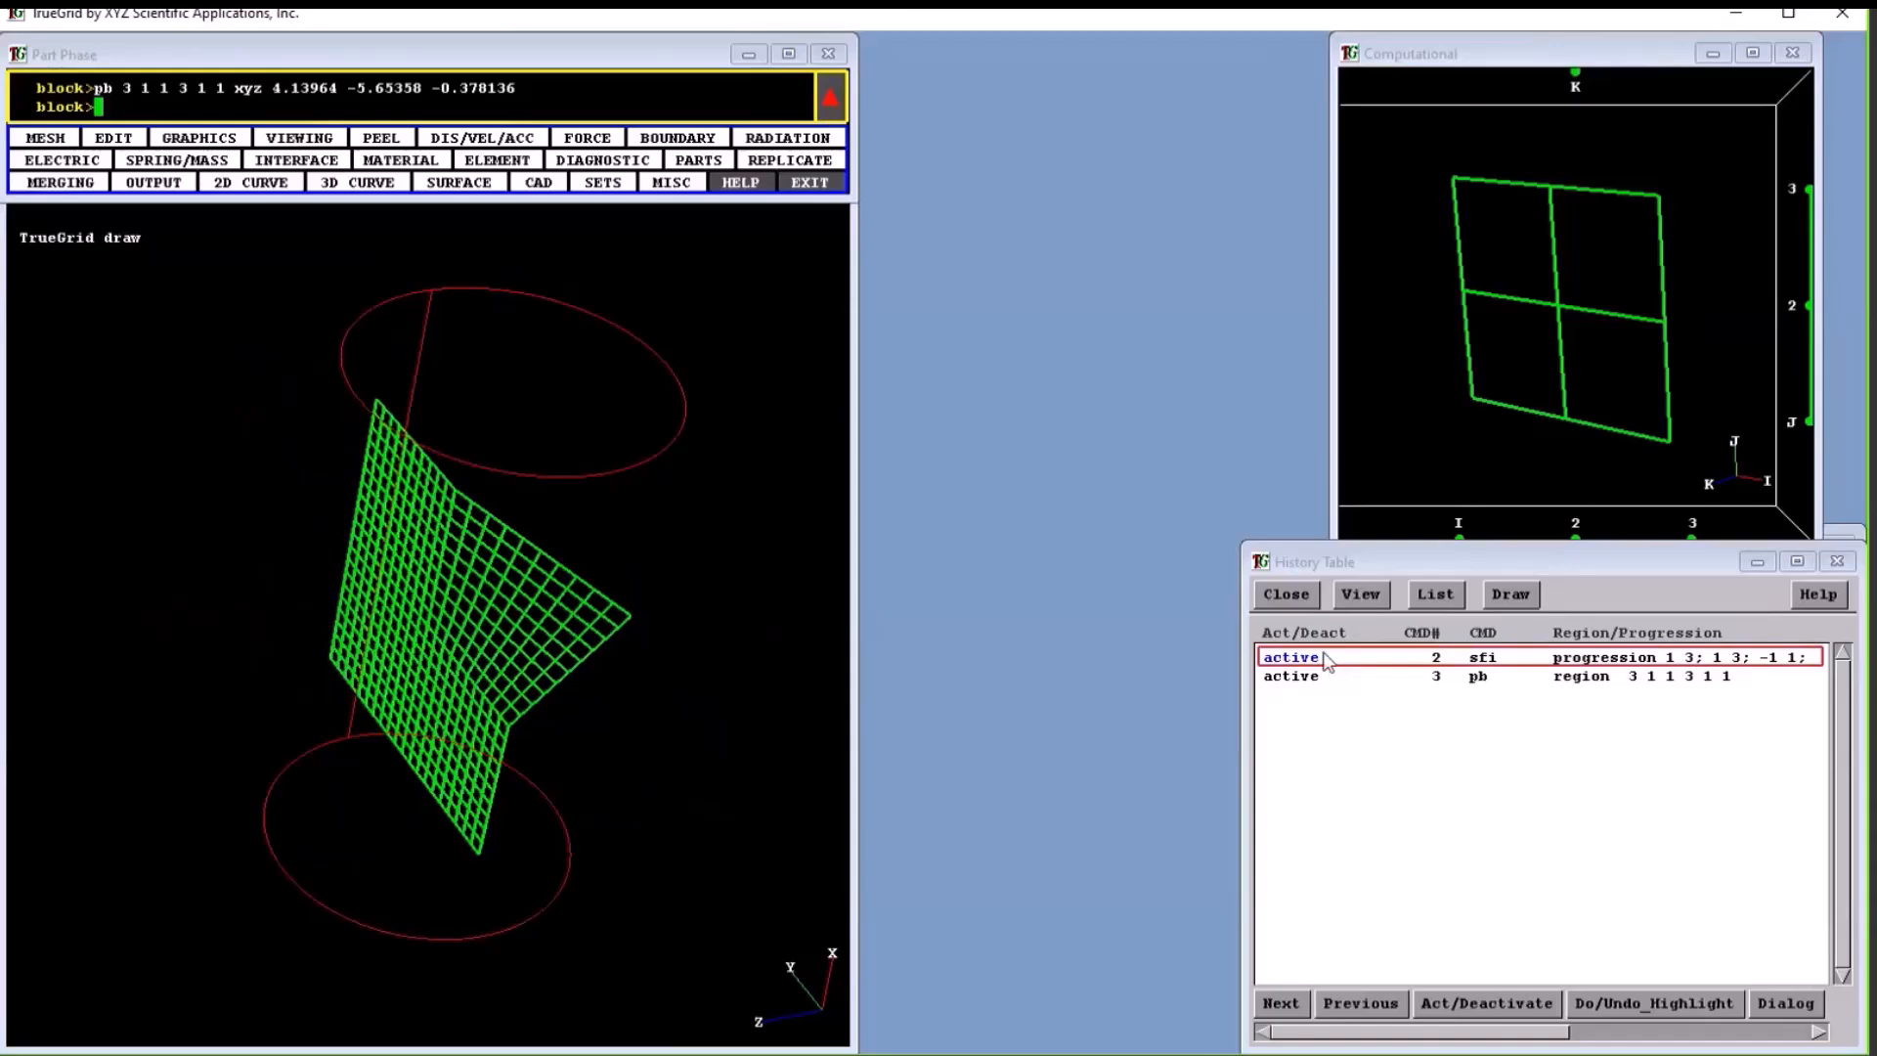
{"action": "left_click", "coordinate": [1512, 596]}
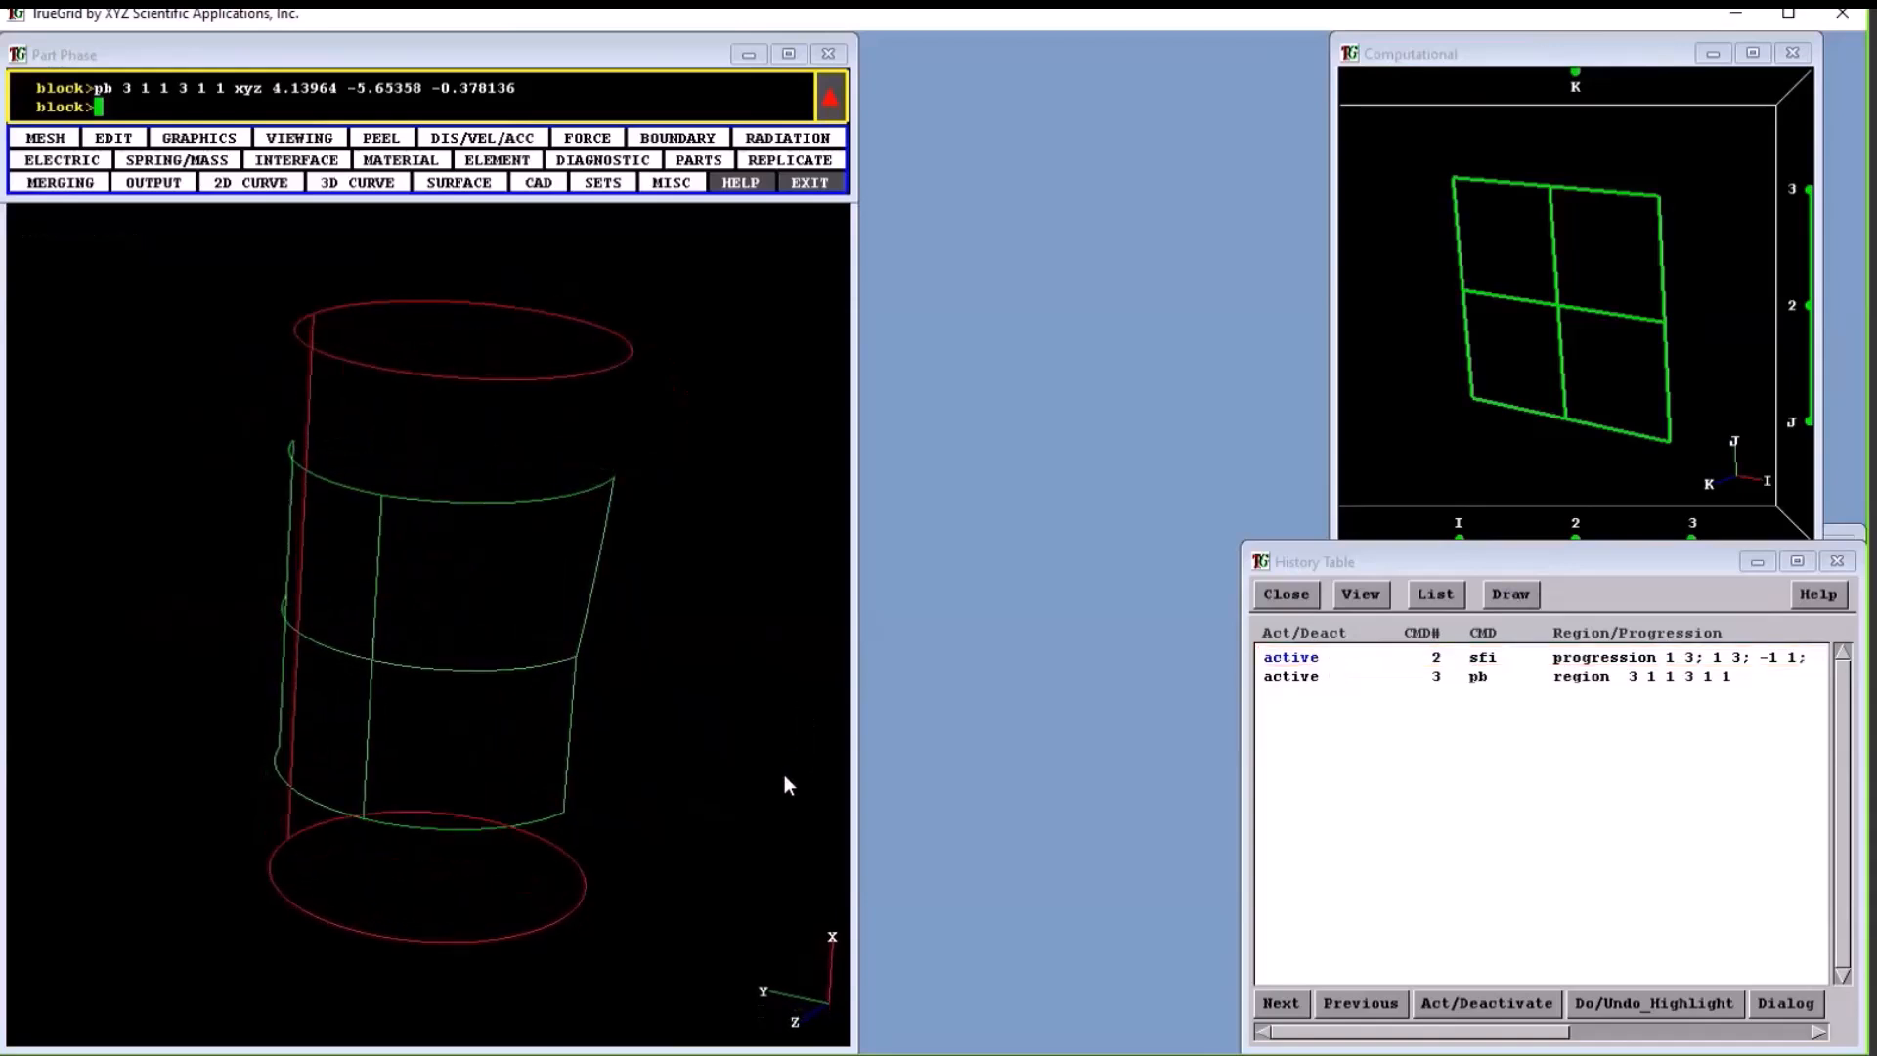
Move vertex 2 1 1 to about -0.37, -7.04, -0.67 and vertex 1 1 1 to about -3.57, -1.59, -3.28.
{"action": "left_click_drag", "start_coordinate": [693, 683], "coordinate": [691, 686]}
{"action": "middle_click_drag", "start_coordinate": [689, 839], "coordinate": [342, 865]}
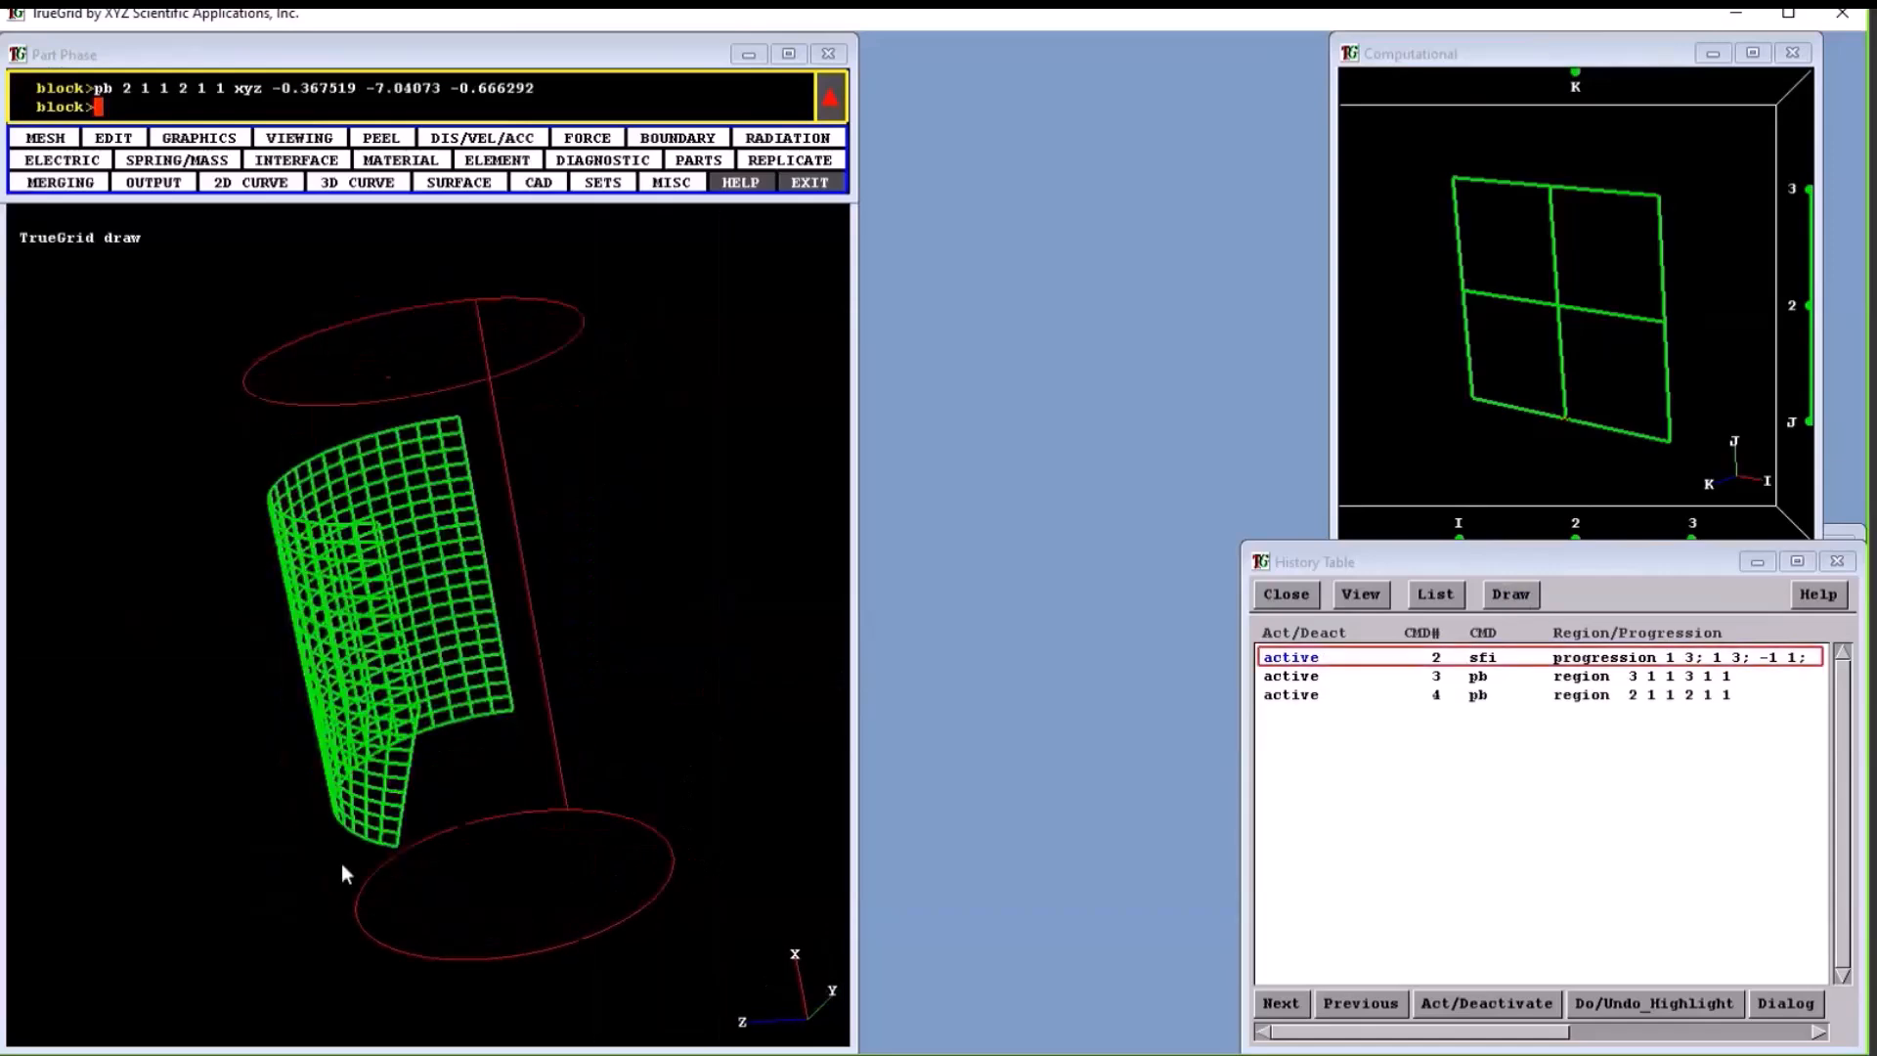
{"action": "left_click_drag", "start_coordinate": [342, 864], "coordinate": [219, 925]}
{"action": "mouse_move", "coordinate": [219, 925]}
{"action": "middle_mouse_down"}
{"action": "mouse_move", "coordinate": [669, 860]}
{"action": "mouse_move", "coordinate": [660, 566]}
{"action": "mouse_move", "coordinate": [627, 661]}
{"action": "mouse_move", "coordinate": [483, 507]}
{"action": "mouse_move", "coordinate": [629, 406]}
{"action": "mouse_move", "coordinate": [681, 557]}
{"action": "mouse_move", "coordinate": [578, 736]}
{"action": "middle_mouse_up"}
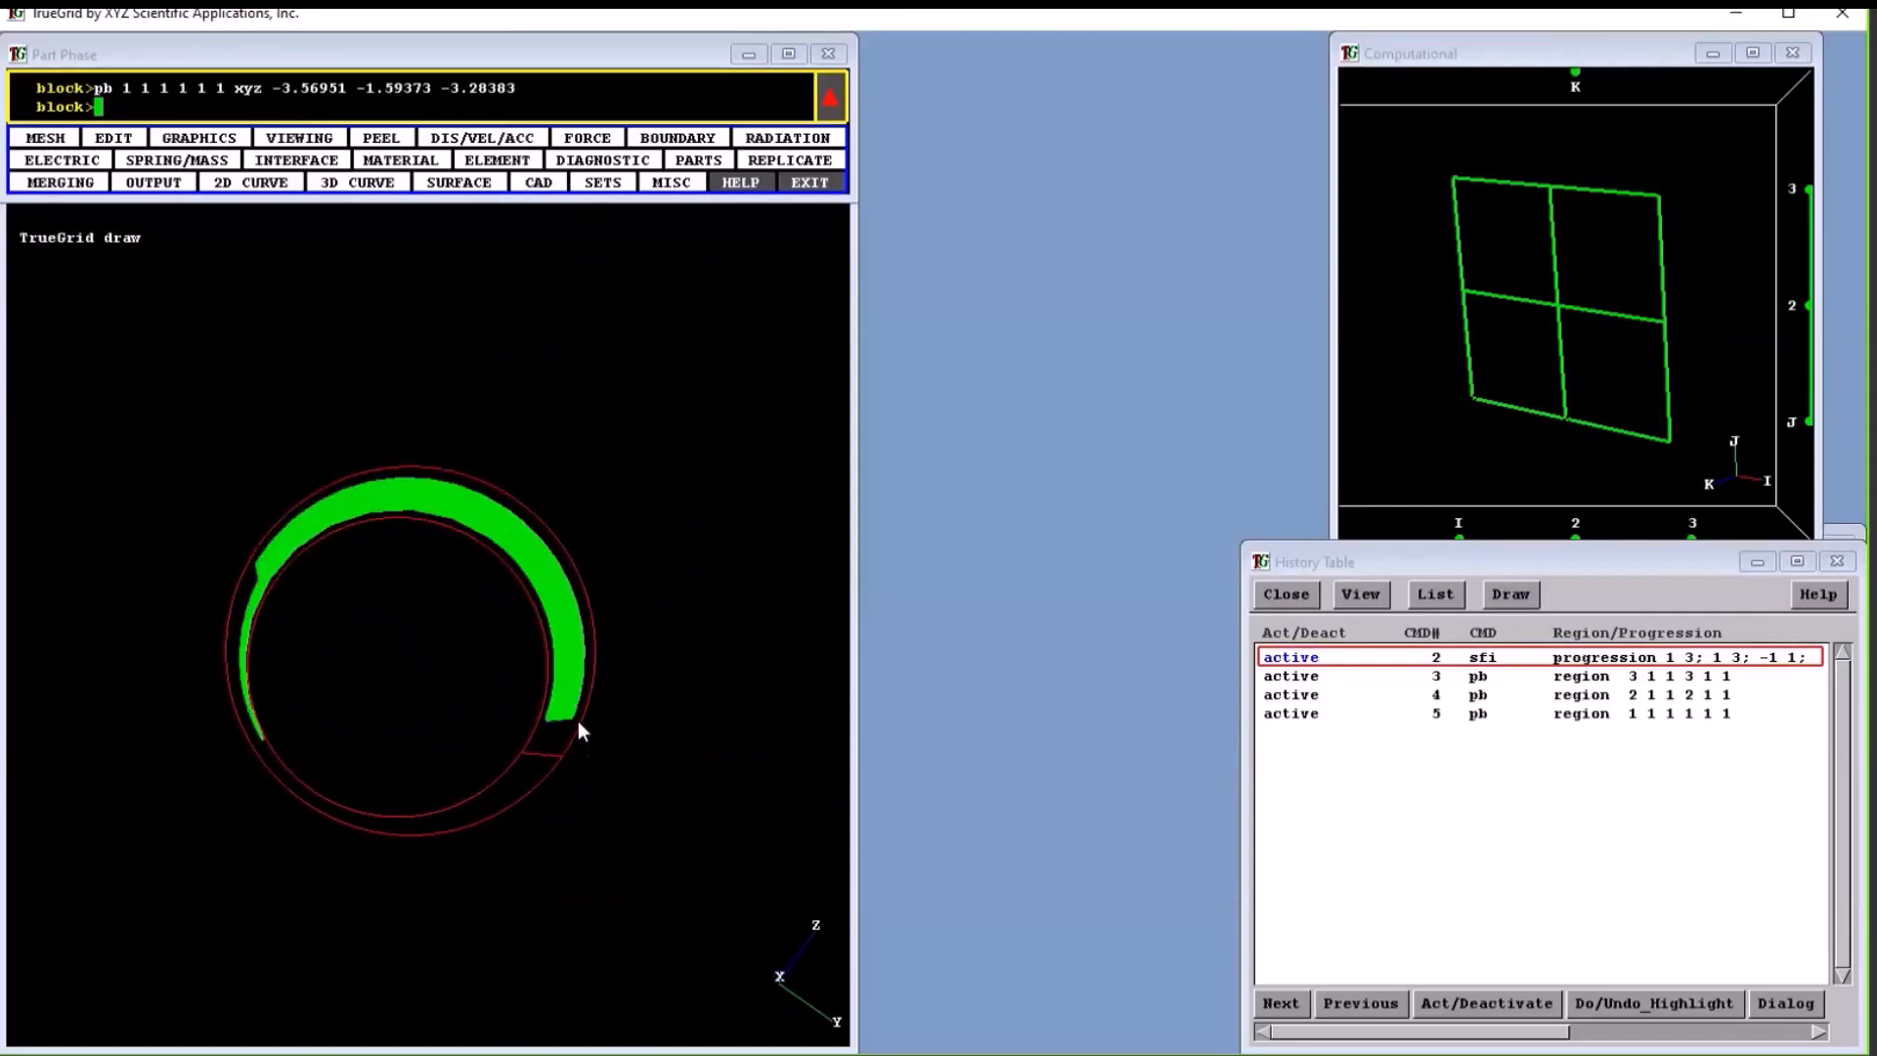
Move vertex 3 3 1 in stages around the cylinder to about 3.27, -0.54, -4.00.
{"action": "left_click_drag", "start_coordinate": [571, 715], "coordinate": [466, 835]}
{"action": "middle_click_drag", "start_coordinate": [465, 835], "coordinate": [473, 418]}
{"action": "middle_click_drag", "start_coordinate": [486, 565], "coordinate": [694, 900]}
{"action": "left_click_drag", "start_coordinate": [596, 736], "coordinate": [549, 794]}
{"action": "mouse_move", "coordinate": [549, 794]}
{"action": "middle_mouse_down"}
{"action": "mouse_move", "coordinate": [438, 535]}
{"action": "mouse_move", "coordinate": [688, 790]}
{"action": "middle_mouse_up"}
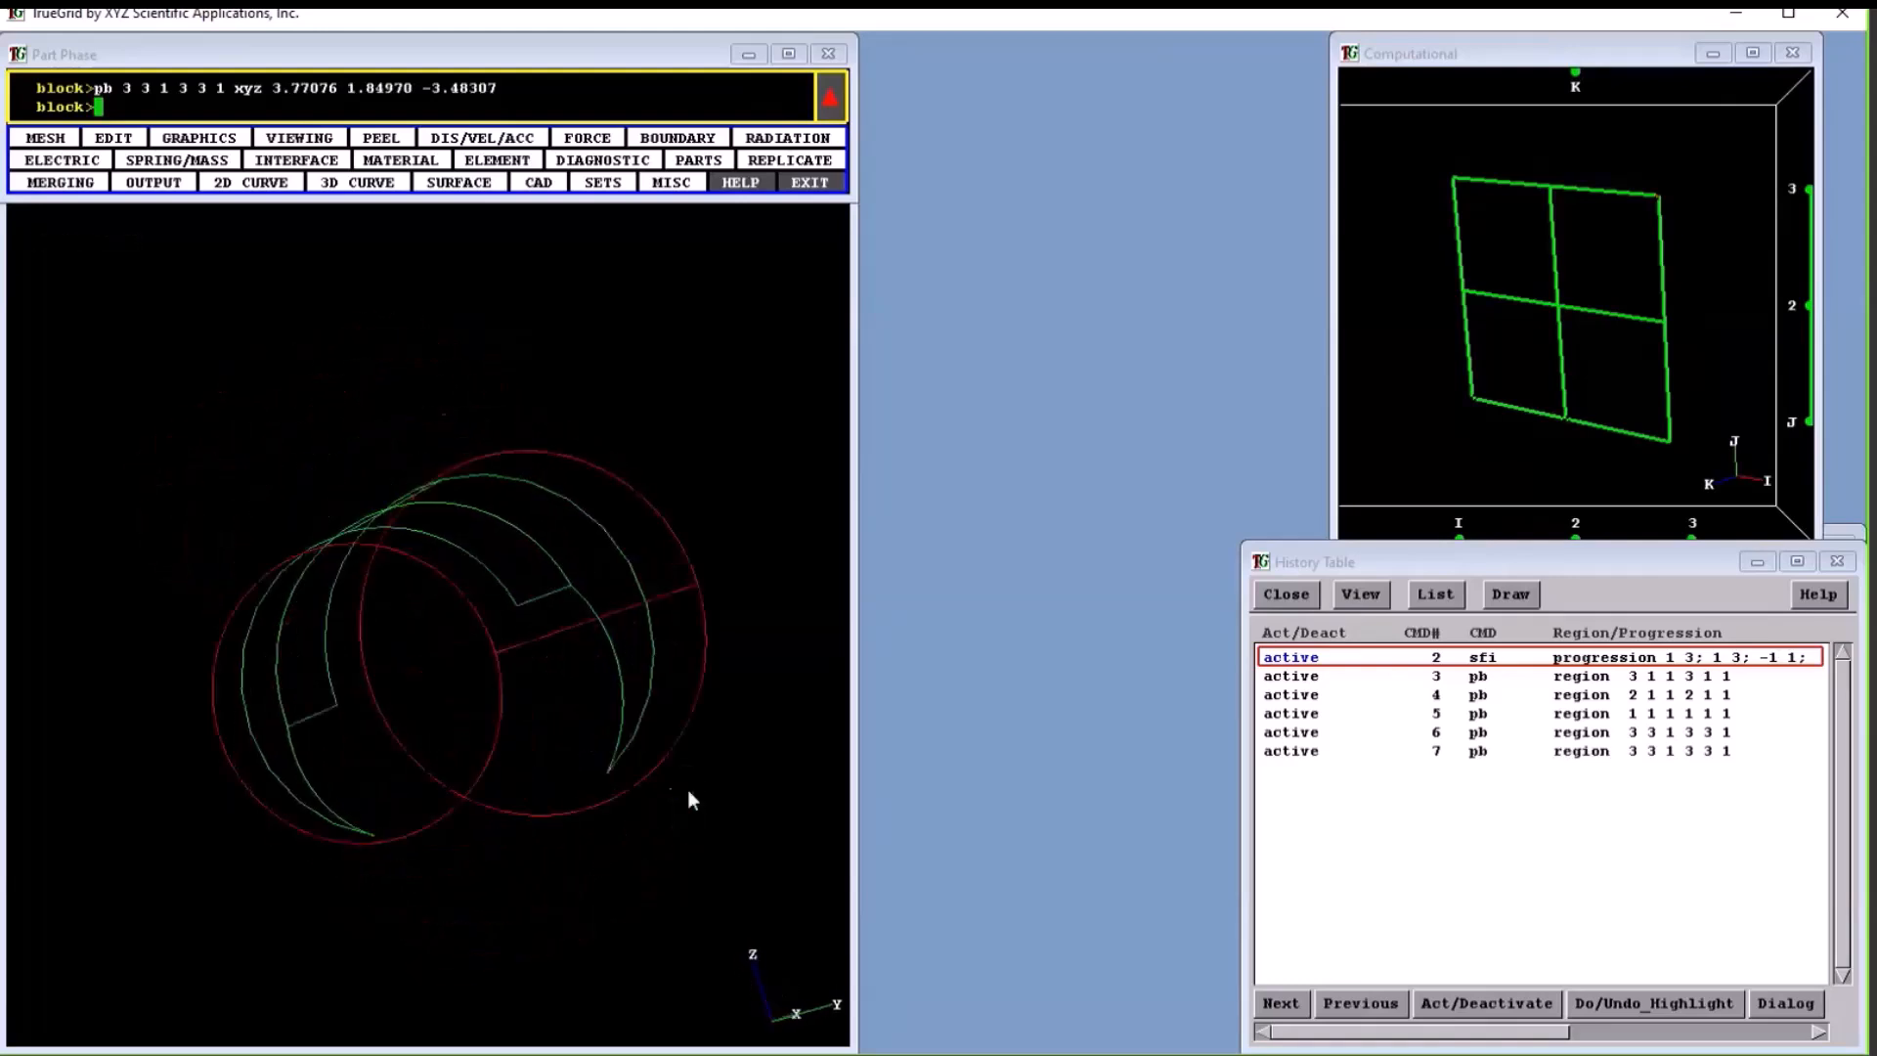
{"action": "left_click_drag", "start_coordinate": [608, 770], "coordinate": [561, 812]}
{"action": "middle_click_drag", "start_coordinate": [560, 812], "coordinate": [626, 828]}
{"action": "left_click_drag", "start_coordinate": [538, 830], "coordinate": [490, 853]}
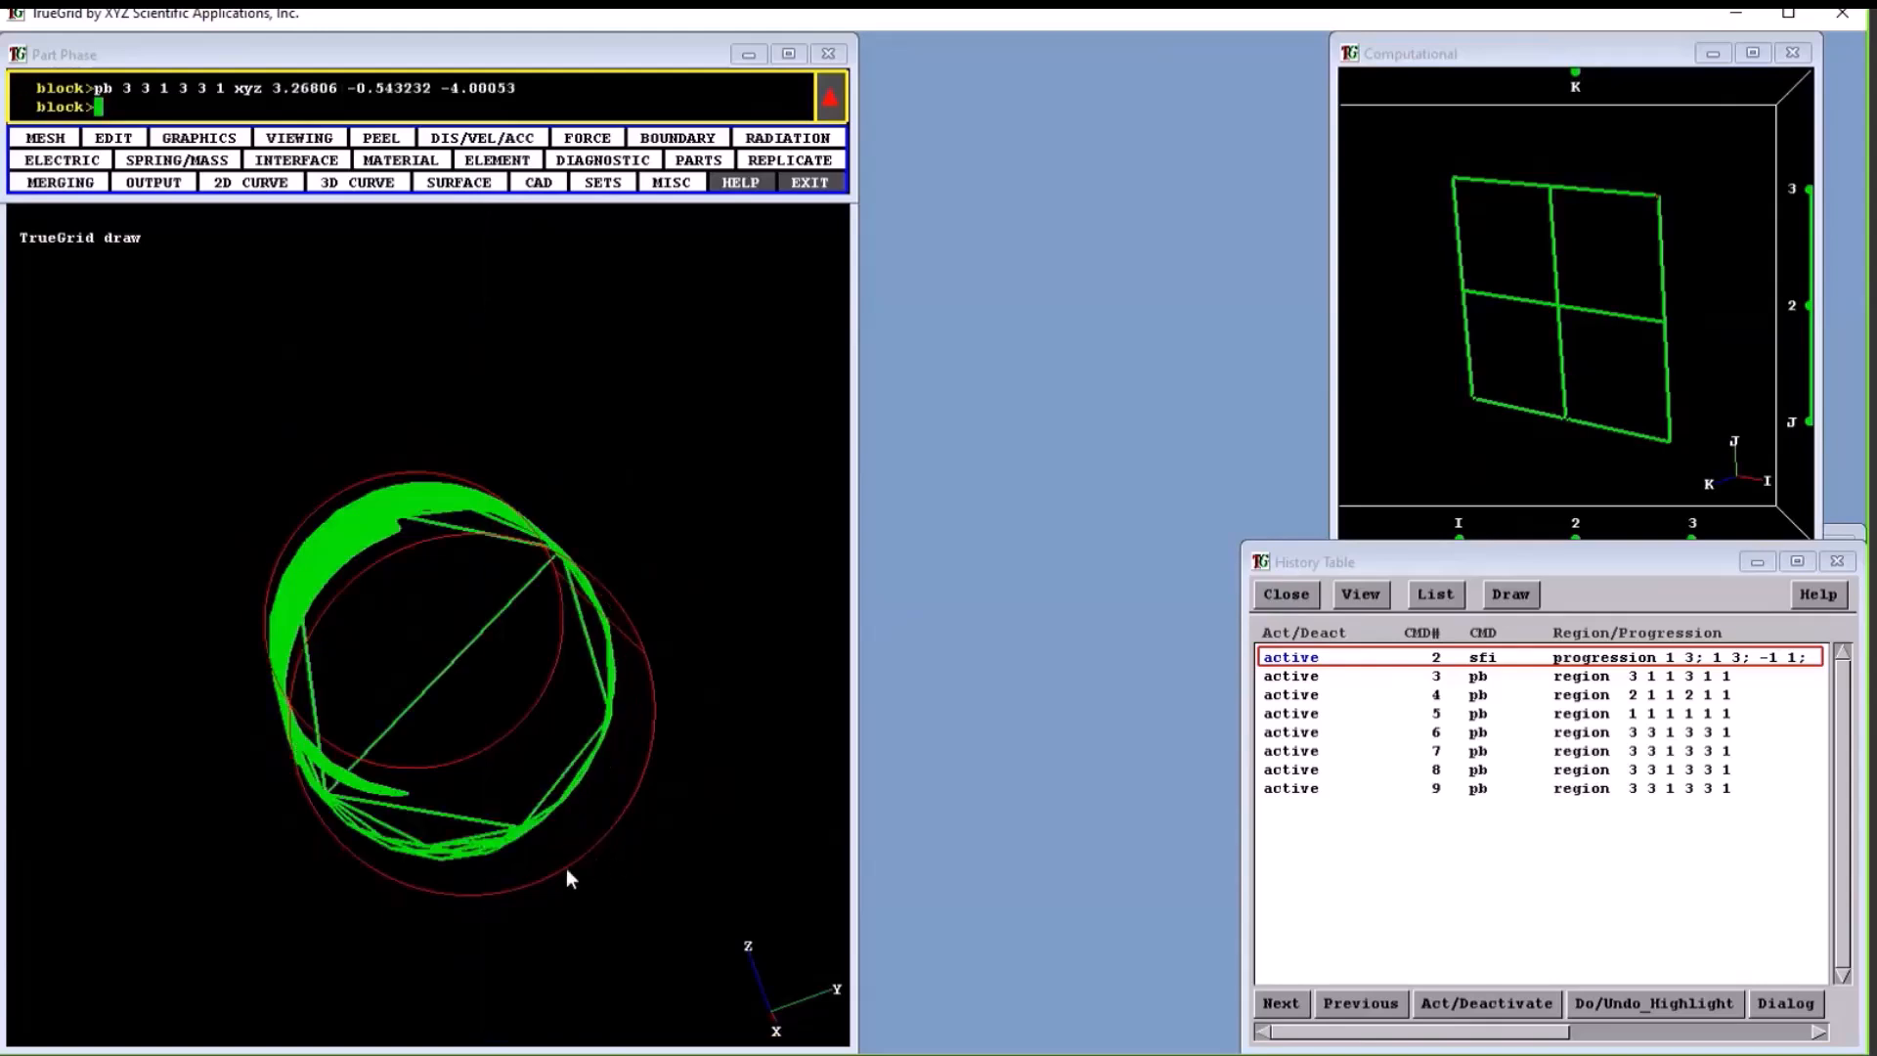
{"action": "mouse_move", "coordinate": [626, 753]}
{"action": "middle_mouse_down"}
{"action": "mouse_move", "coordinate": [626, 555]}
{"action": "mouse_move", "coordinate": [547, 557]}
{"action": "mouse_move", "coordinate": [548, 655]}
{"action": "mouse_move", "coordinate": [459, 618]}
{"action": "middle_mouse_up"}
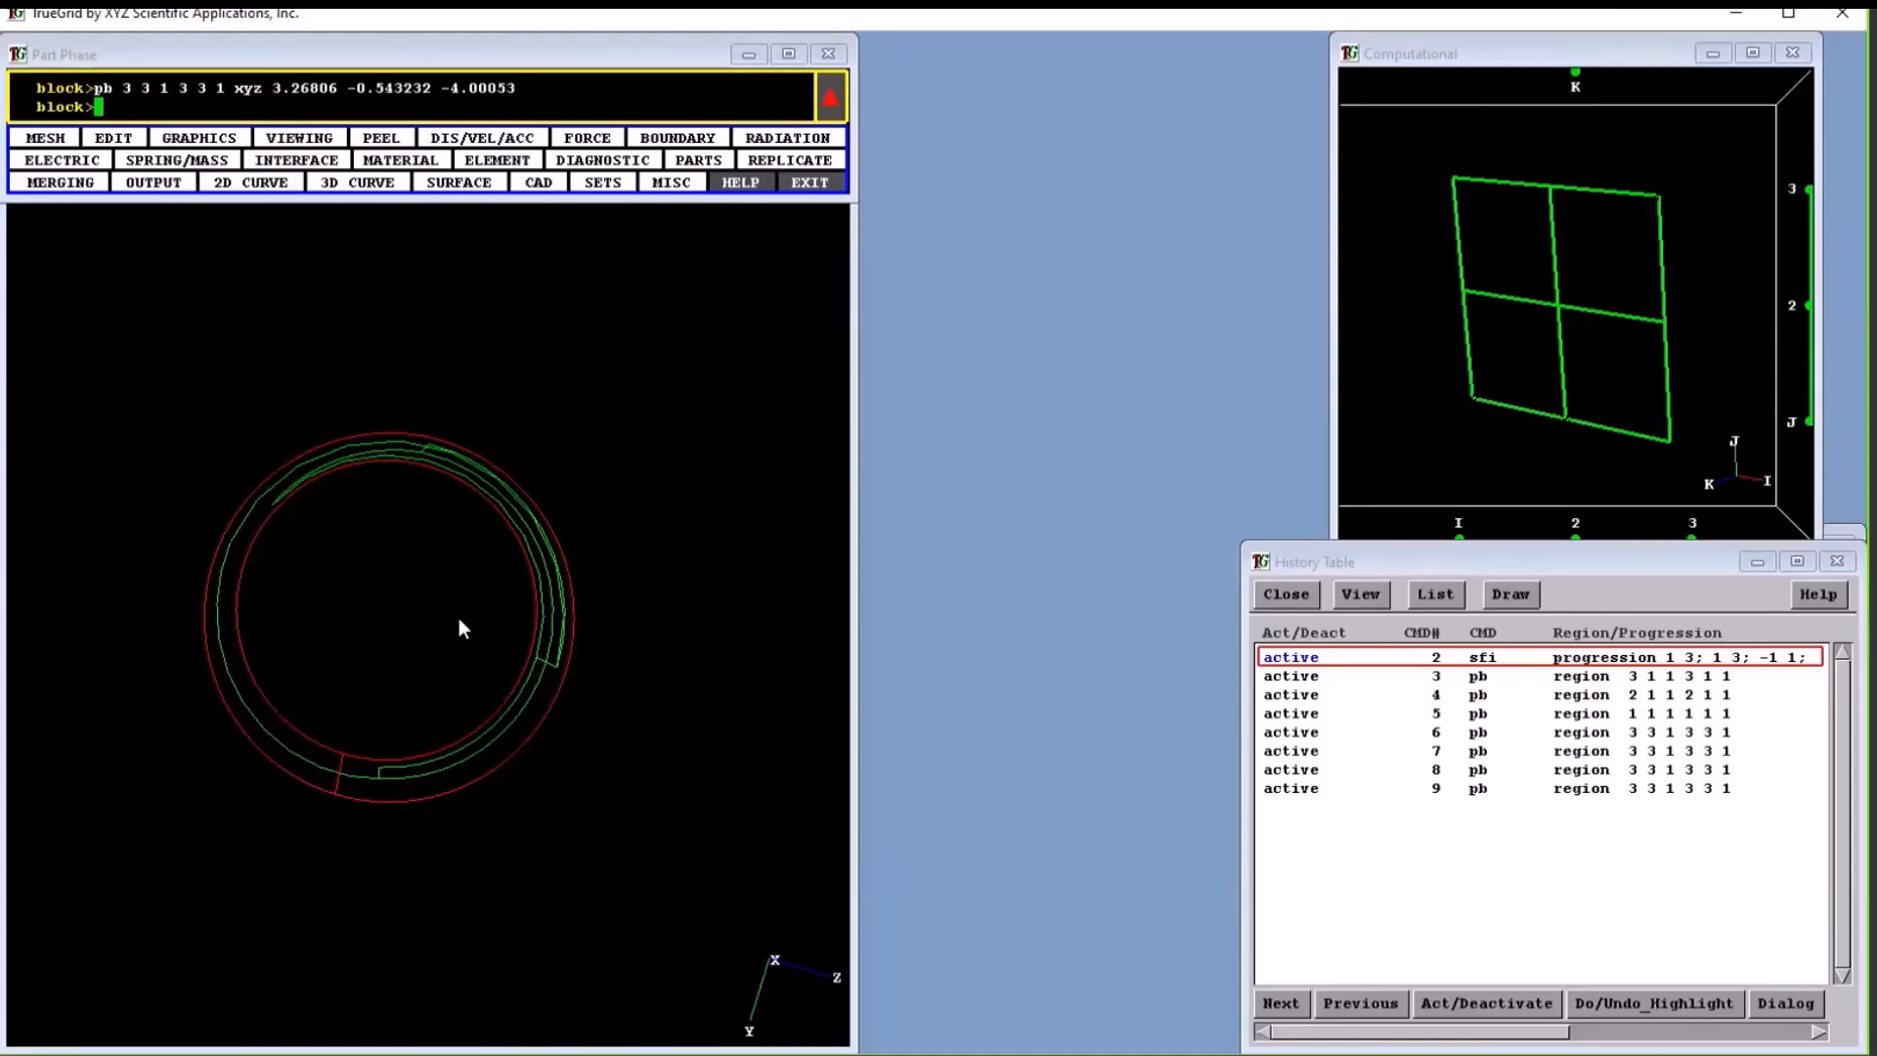
{"action": "middle_click_drag", "start_coordinate": [460, 618], "coordinate": [459, 618]}
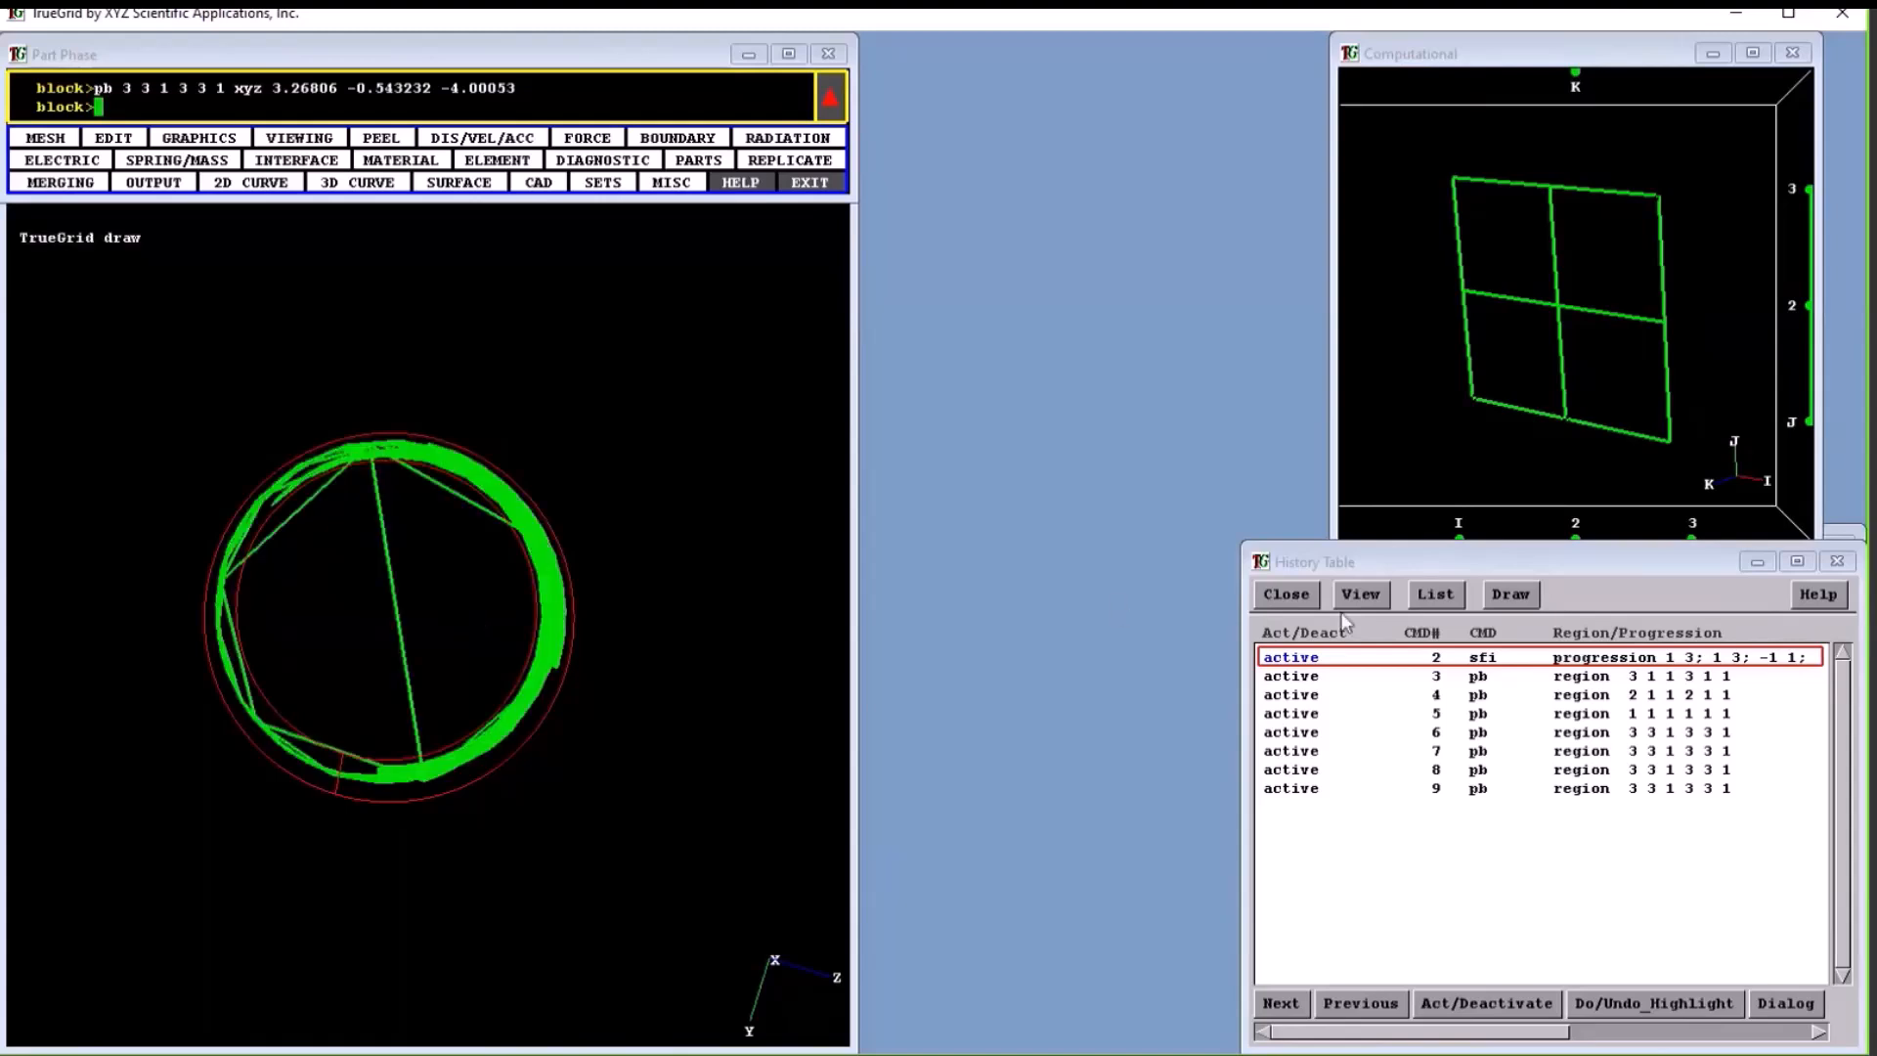
Close the history table, render the model in Fill mode, and examine the distorted mesh elements inside the cylinder from several angles.
{"action": "left_click", "coordinate": [1287, 594]}
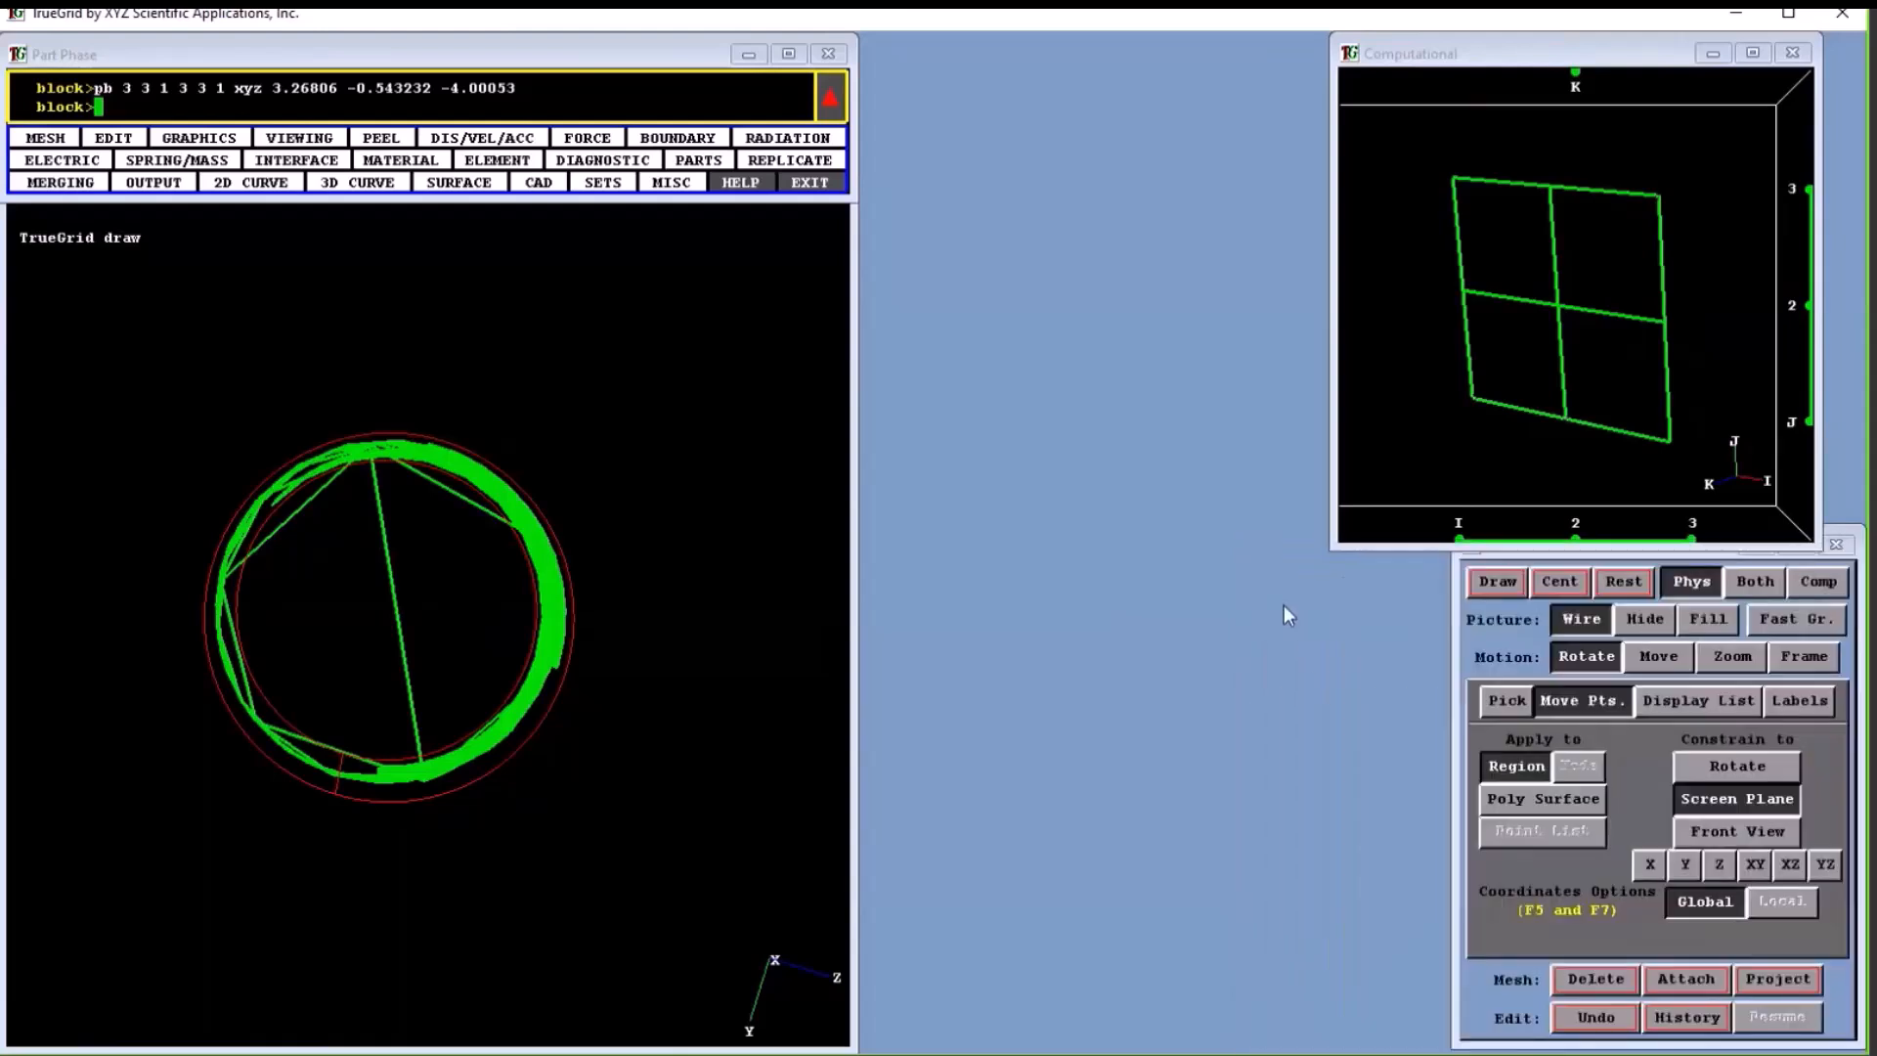
{"action": "left_click", "coordinate": [1643, 620]}
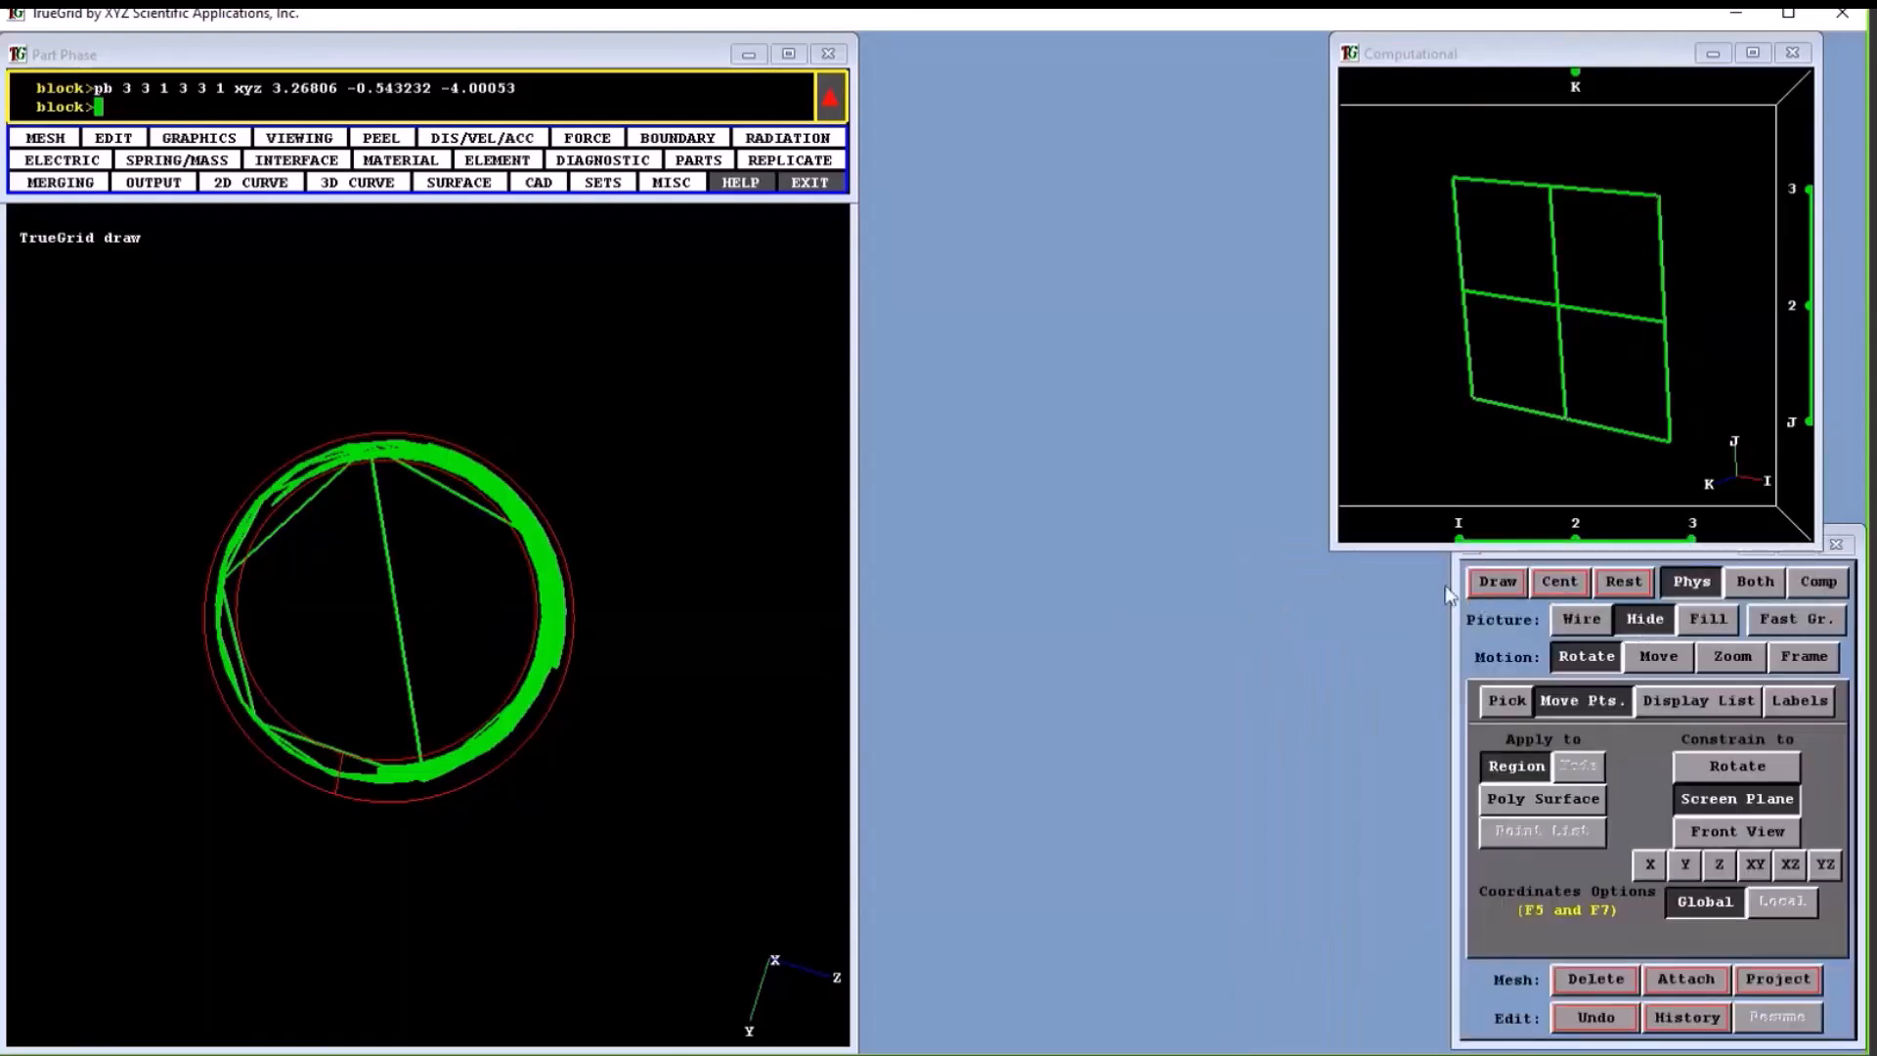
{"action": "left_click", "coordinate": [1721, 622]}
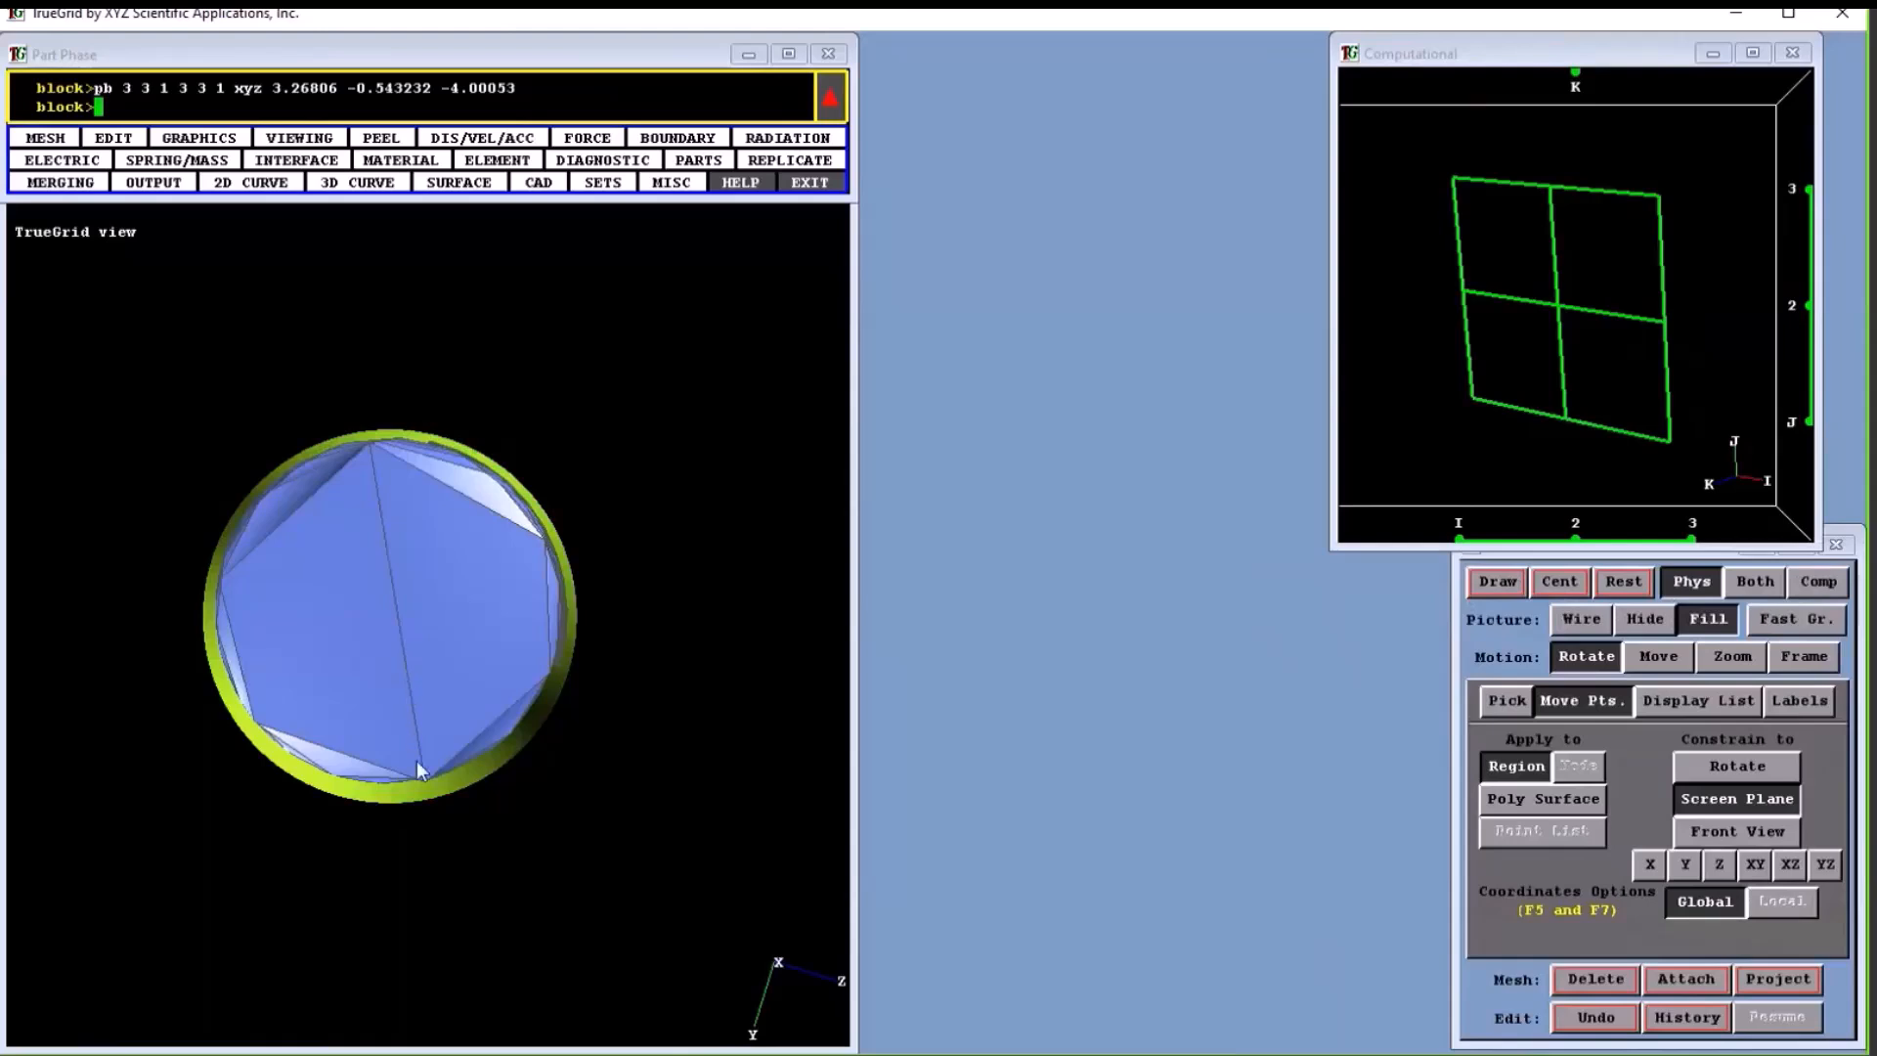
{"action": "left_click_drag", "start_coordinate": [489, 702], "coordinate": [493, 696]}
{"action": "middle_click_drag", "start_coordinate": [511, 587], "coordinate": [5, 645]}
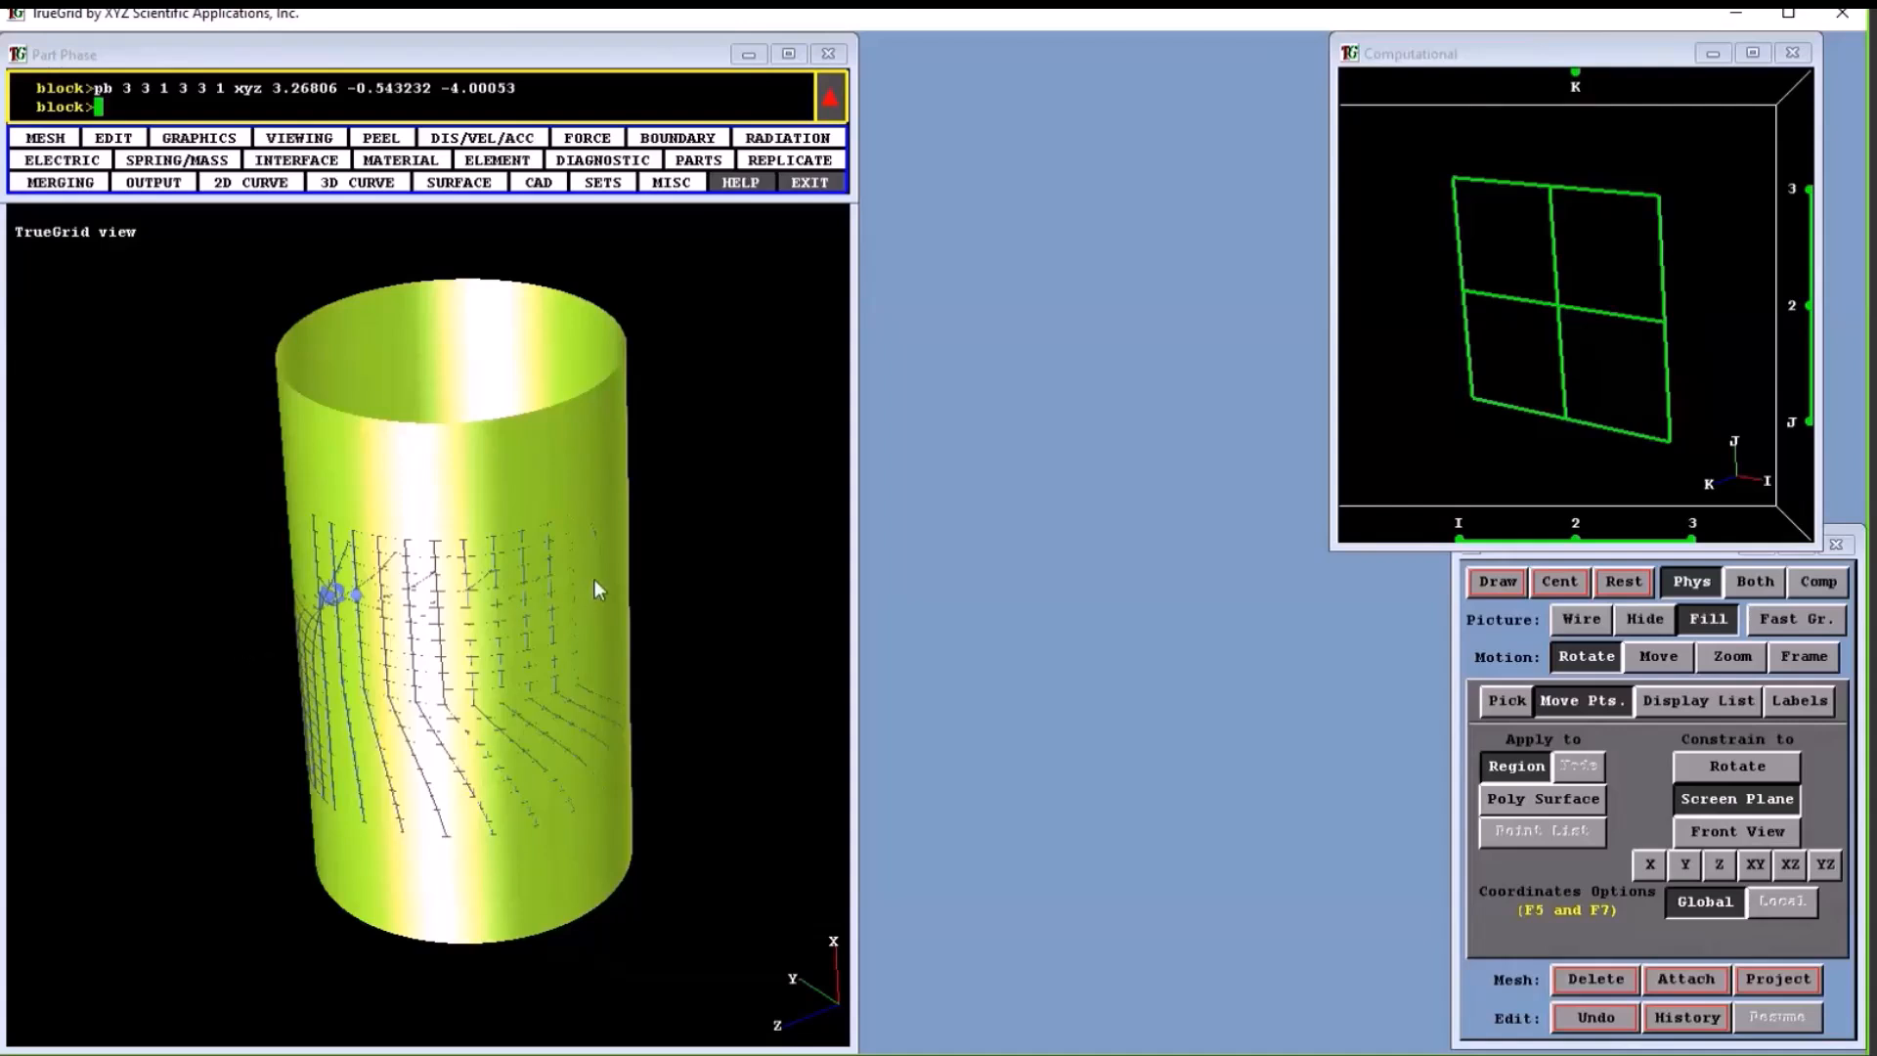
{"action": "mouse_move", "coordinate": [594, 579]}
{"action": "left_mouse_down"}
{"action": "mouse_move", "coordinate": [668, 782]}
{"action": "mouse_move", "coordinate": [530, 504]}
{"action": "mouse_move", "coordinate": [493, 583]}
{"action": "mouse_move", "coordinate": [571, 477]}
{"action": "mouse_move", "coordinate": [420, 460]}
{"action": "left_mouse_up"}
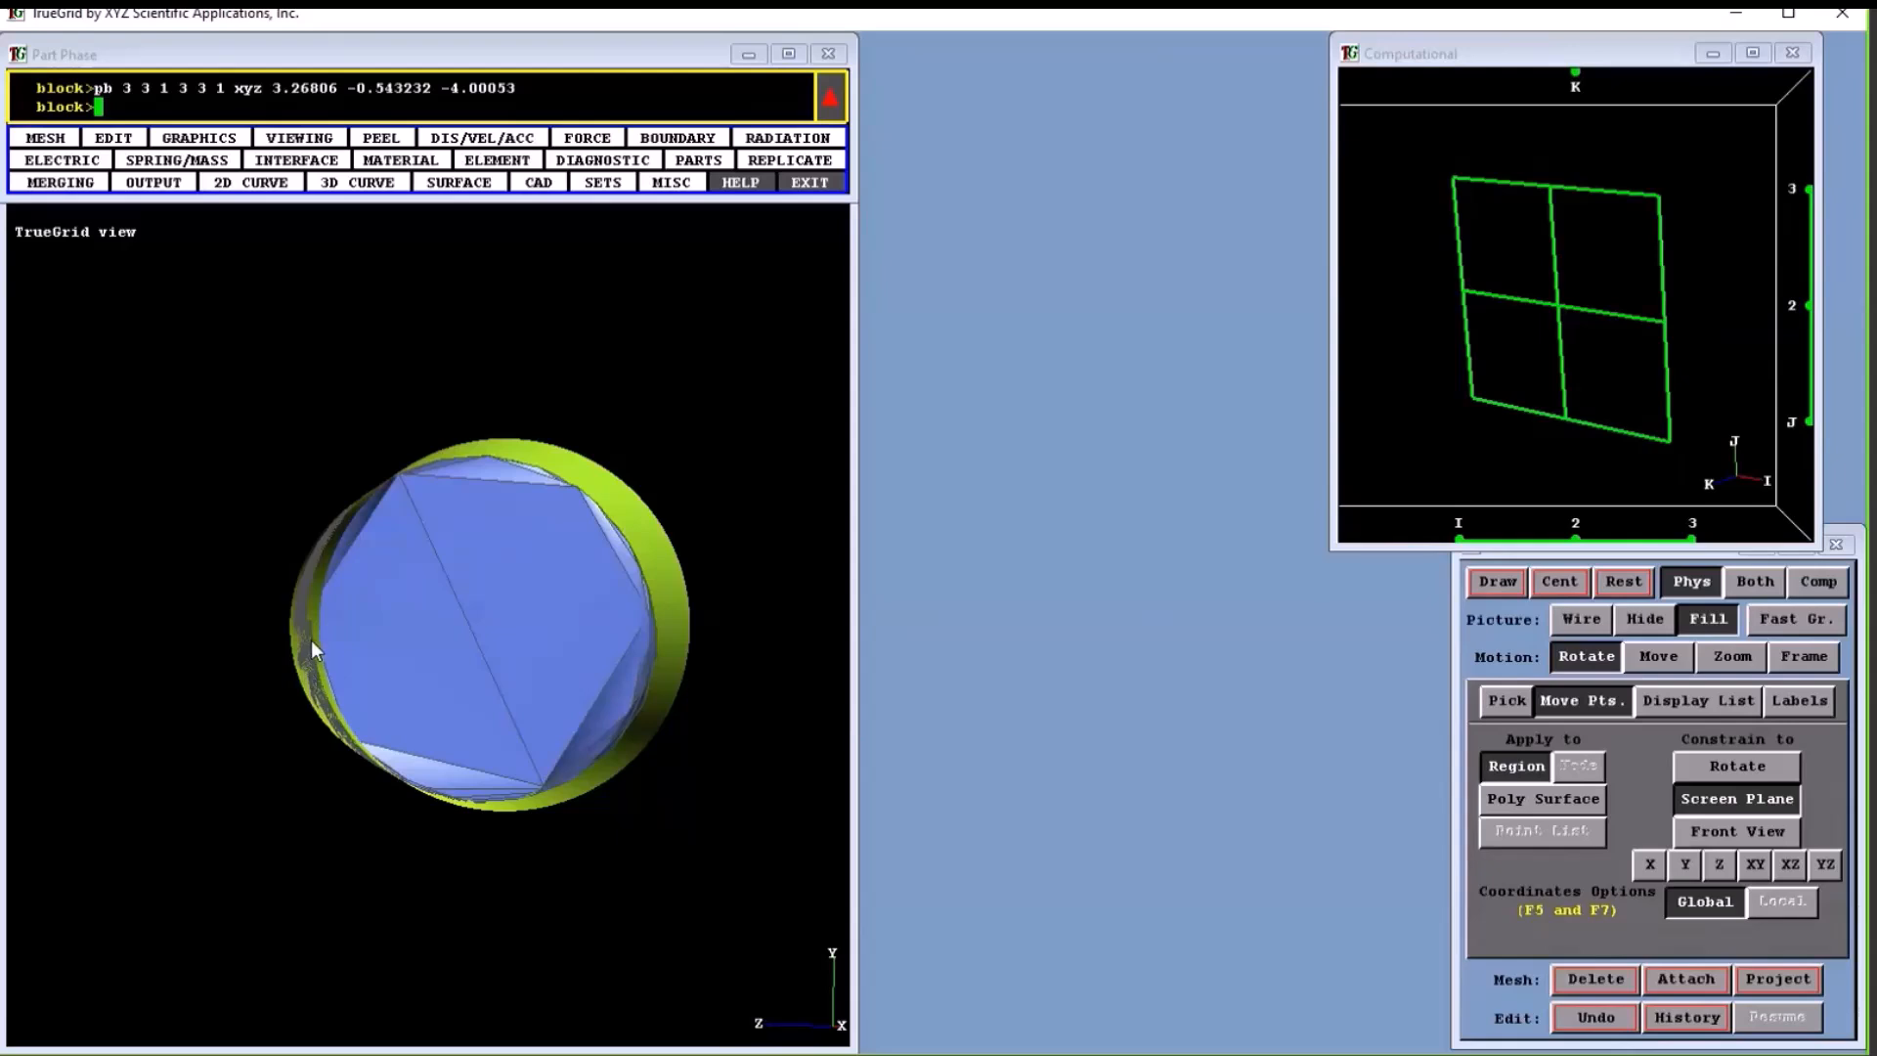
{"action": "mouse_move", "coordinate": [685, 845]}
{"action": "left_mouse_down"}
{"action": "mouse_move", "coordinate": [691, 662]}
{"action": "mouse_move", "coordinate": [407, 608]}
{"action": "mouse_move", "coordinate": [218, 754]}
{"action": "mouse_move", "coordinate": [277, 837]}
{"action": "mouse_move", "coordinate": [321, 831]}
{"action": "mouse_move", "coordinate": [383, 655]}
{"action": "mouse_move", "coordinate": [433, 686]}
{"action": "left_mouse_up"}
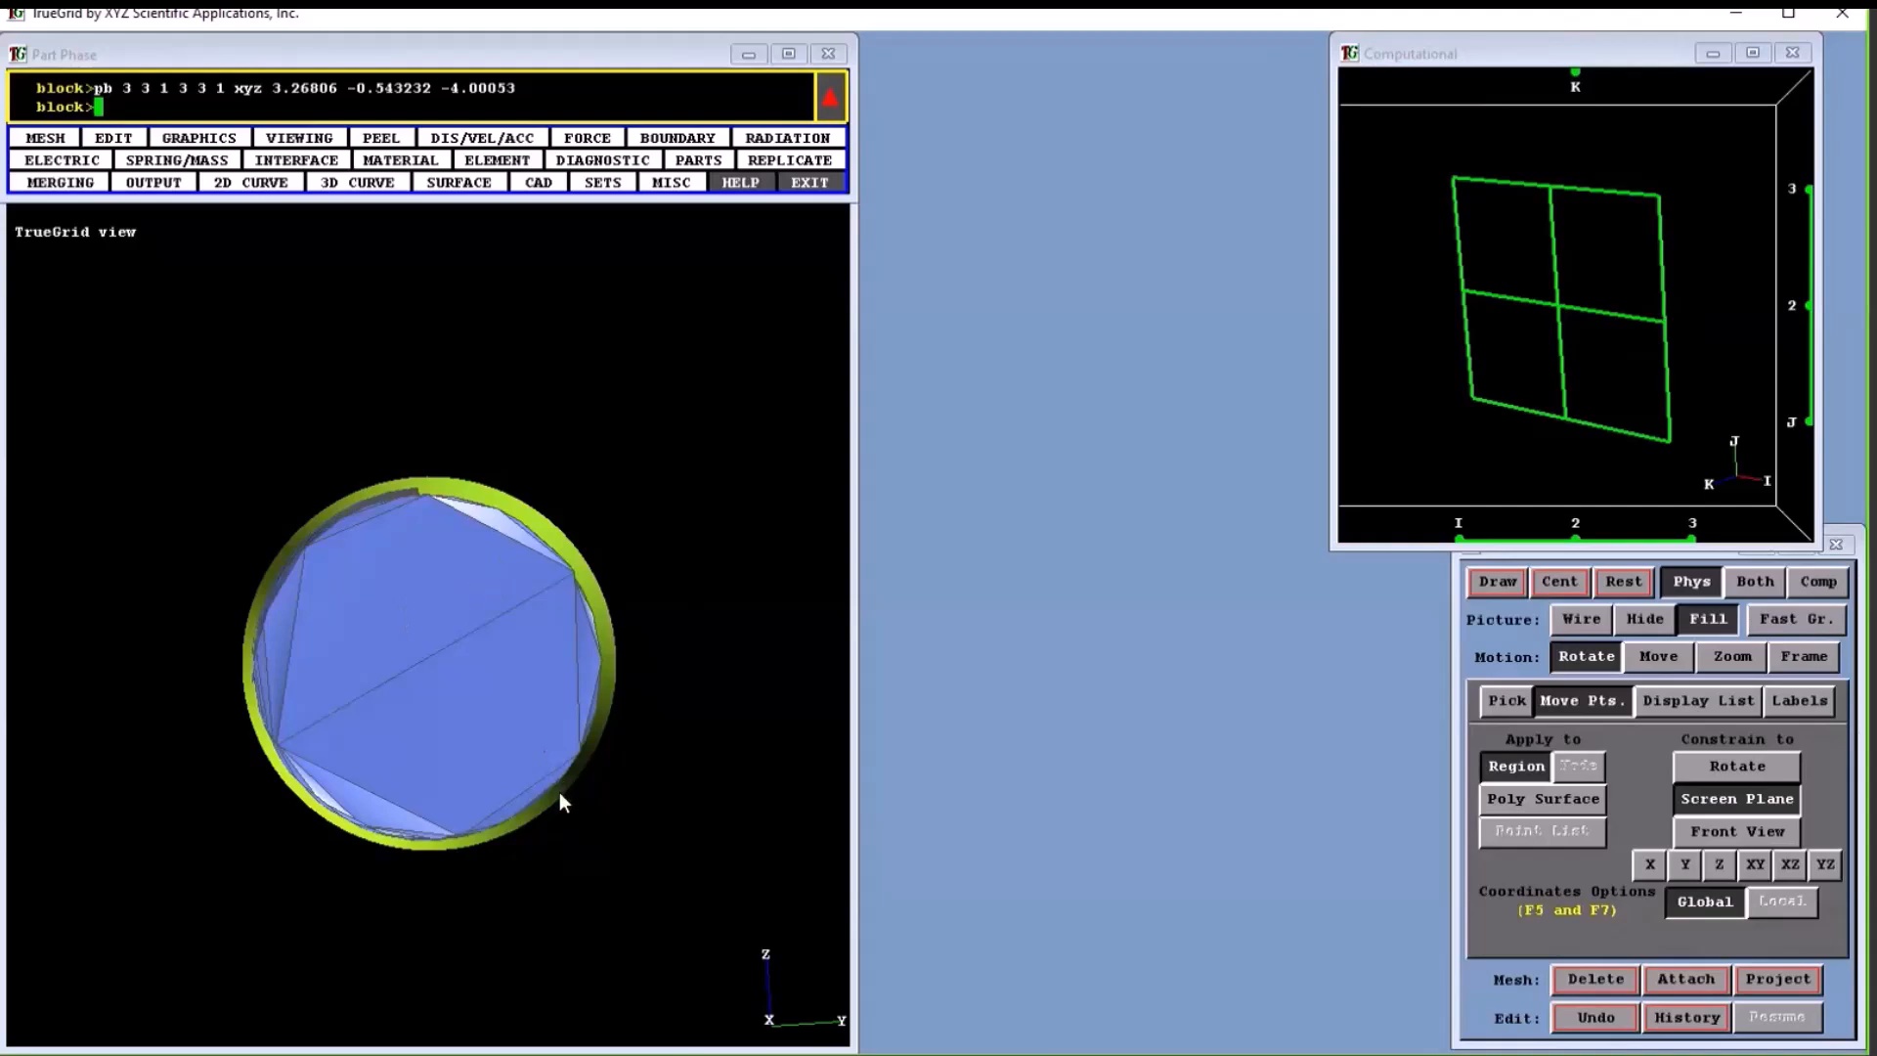
{"action": "left_click_drag", "start_coordinate": [566, 761], "coordinate": [560, 402]}
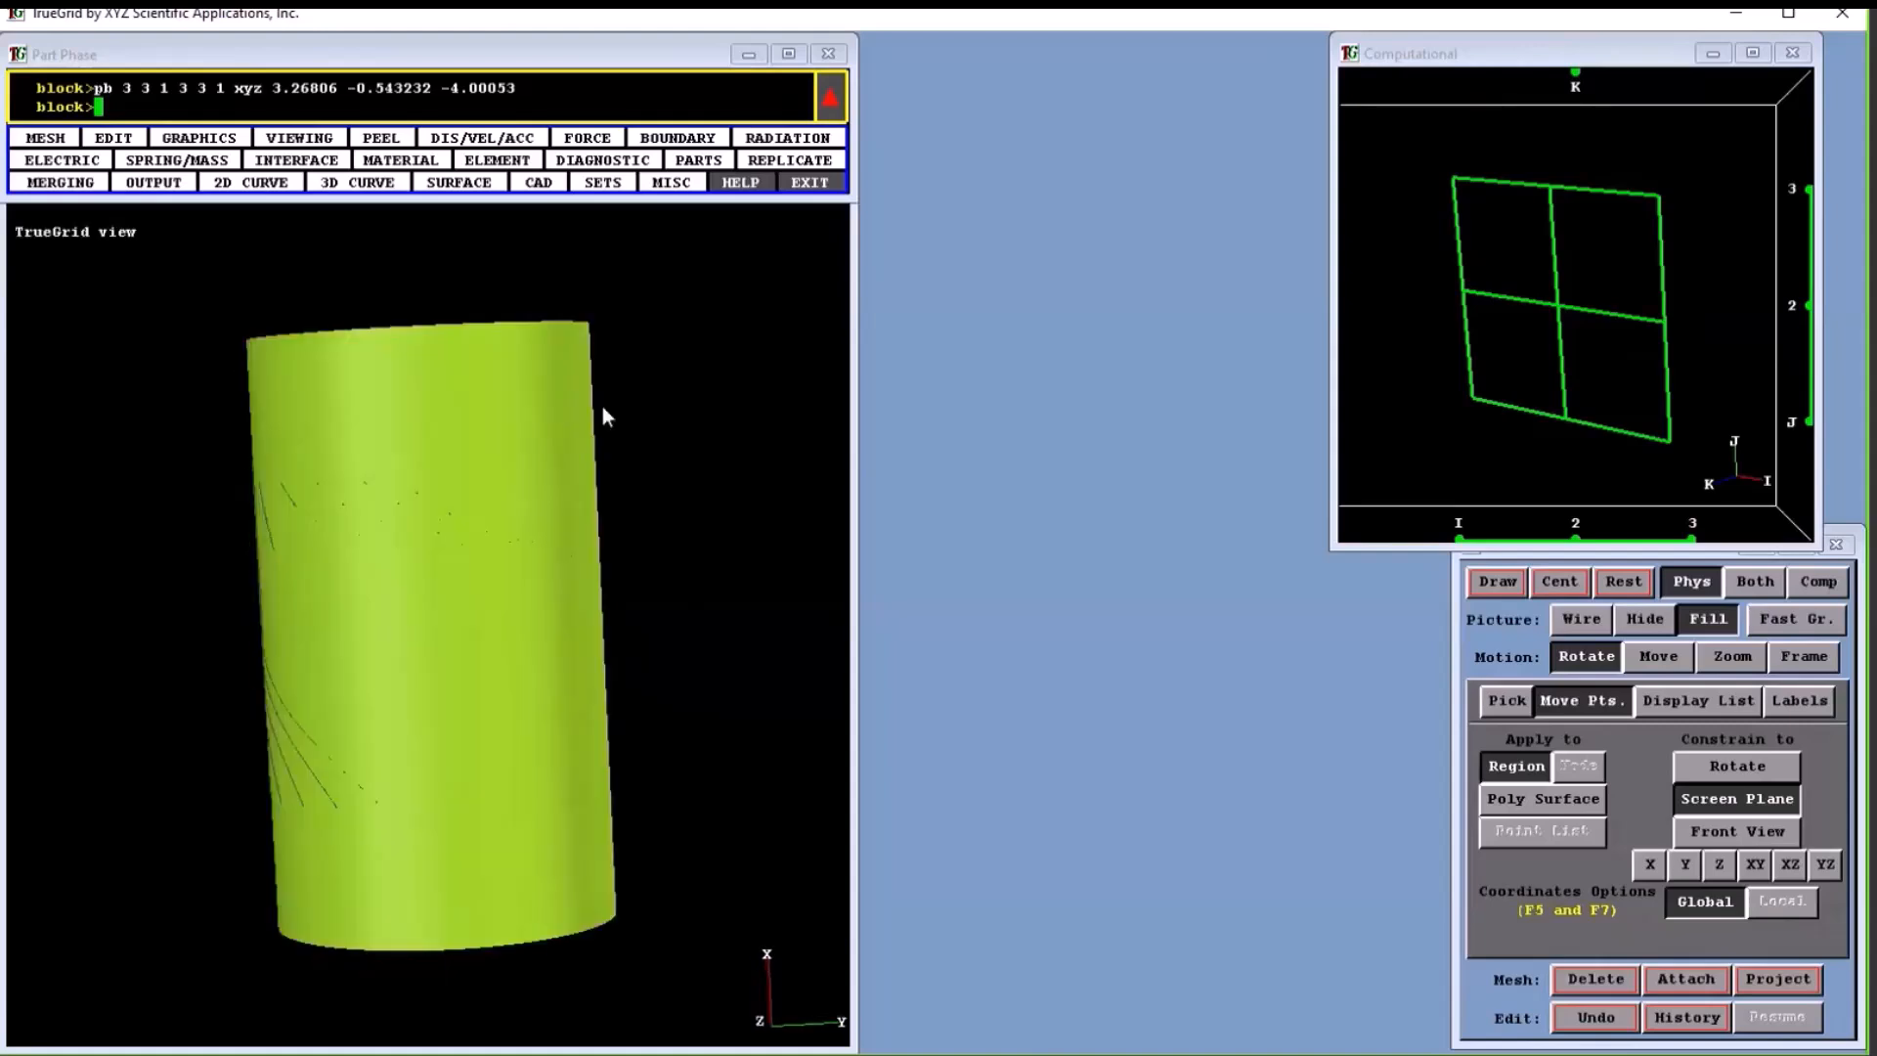
Undo the vertex moves and display the mesh and cylinder in wireframe.
{"action": "left_click", "coordinate": [1596, 1019]}
{"action": "left_click", "coordinate": [1597, 1019]}
{"action": "mouse_move", "coordinate": [475, 788]}
{"action": "left_mouse_down"}
{"action": "mouse_move", "coordinate": [517, 695]}
{"action": "mouse_move", "coordinate": [577, 714]}
{"action": "mouse_move", "coordinate": [397, 665]}
{"action": "mouse_move", "coordinate": [577, 493]}
{"action": "mouse_move", "coordinate": [935, 550]}
{"action": "mouse_move", "coordinate": [525, 702]}
{"action": "left_mouse_up"}
{"action": "left_click", "coordinate": [1580, 619]}
{"action": "mouse_move", "coordinate": [452, 649]}
{"action": "left_mouse_down"}
{"action": "mouse_move", "coordinate": [520, 518]}
{"action": "mouse_move", "coordinate": [425, 403]}
{"action": "left_mouse_up"}
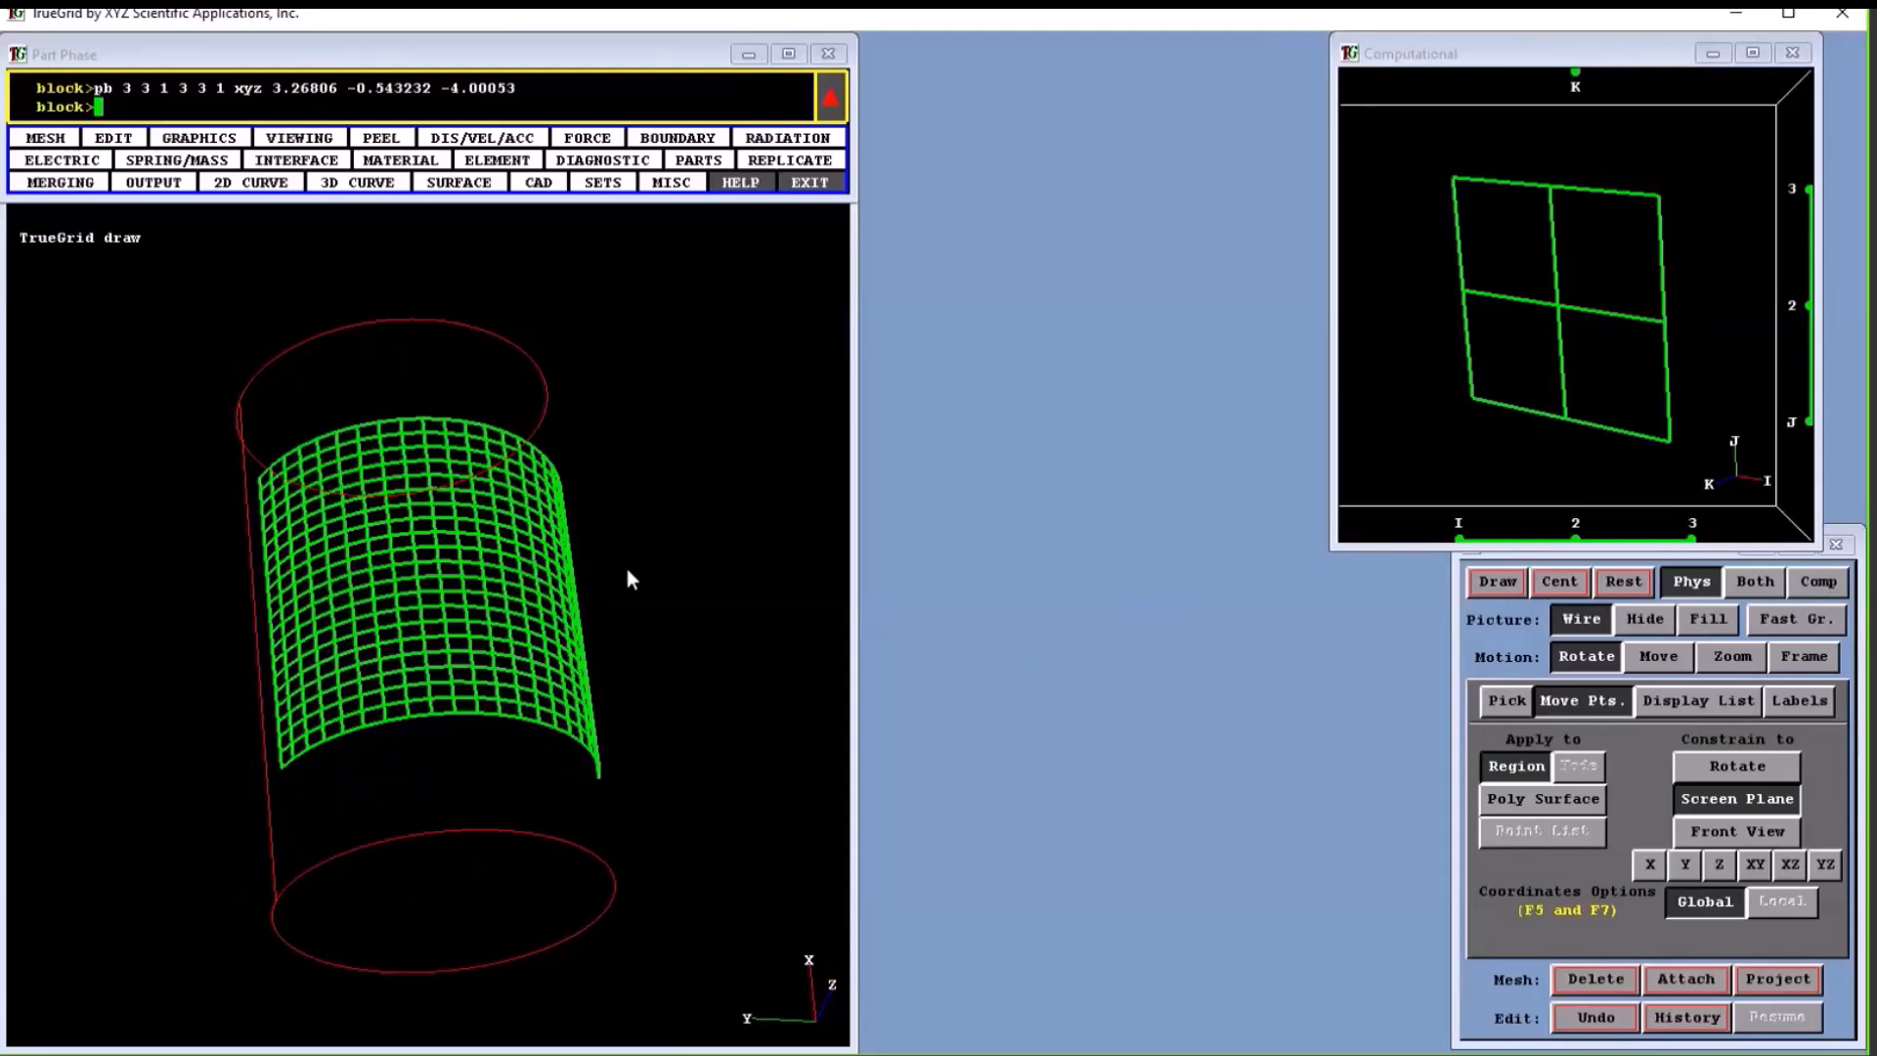
{"action": "mouse_move", "coordinate": [691, 537]}
{"action": "left_mouse_down"}
{"action": "mouse_move", "coordinate": [654, 603]}
{"action": "mouse_move", "coordinate": [711, 567]}
{"action": "left_mouse_up"}
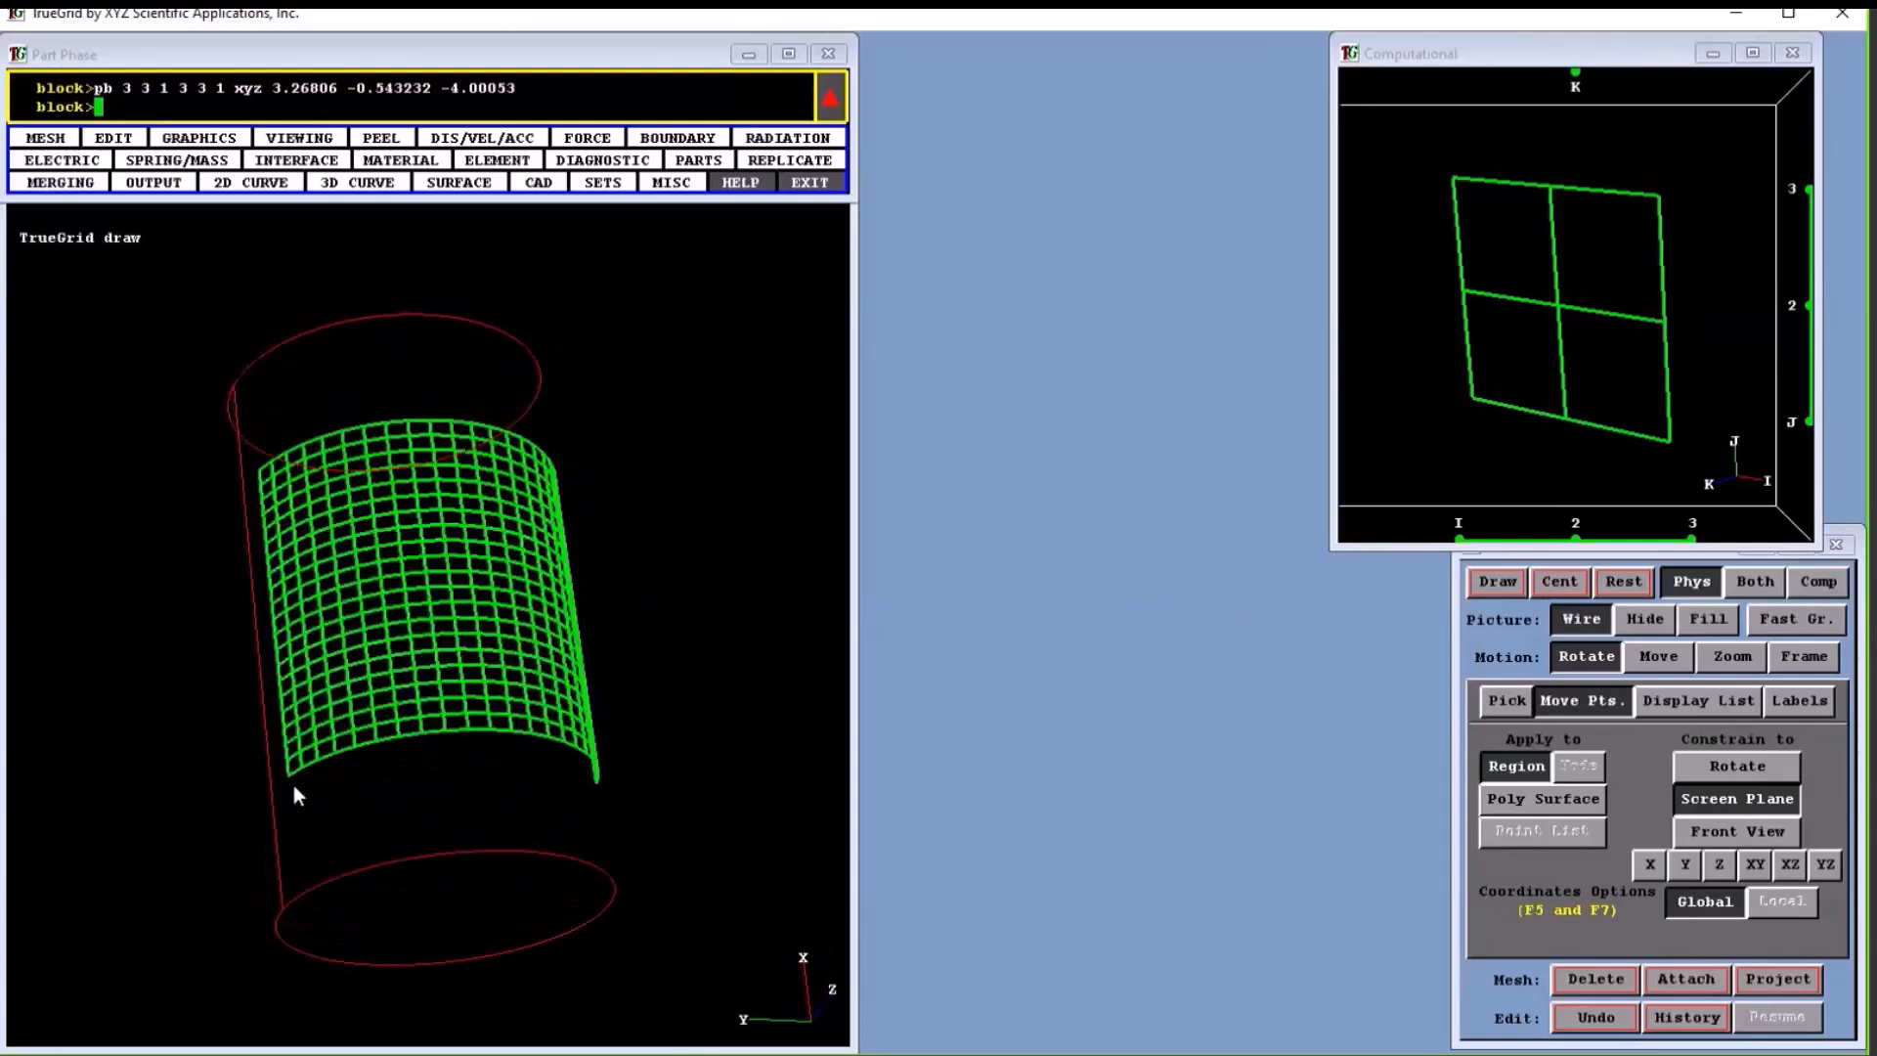
Start a relative spacing (RES) definition with the mesh edge from 1 1 1 to 3 1 1 as its region.
{"action": "left_click_drag", "start_coordinate": [1478, 399], "coordinate": [1659, 442]}
{"action": "middle_click_drag", "start_coordinate": [674, 626], "coordinate": [525, 637]}
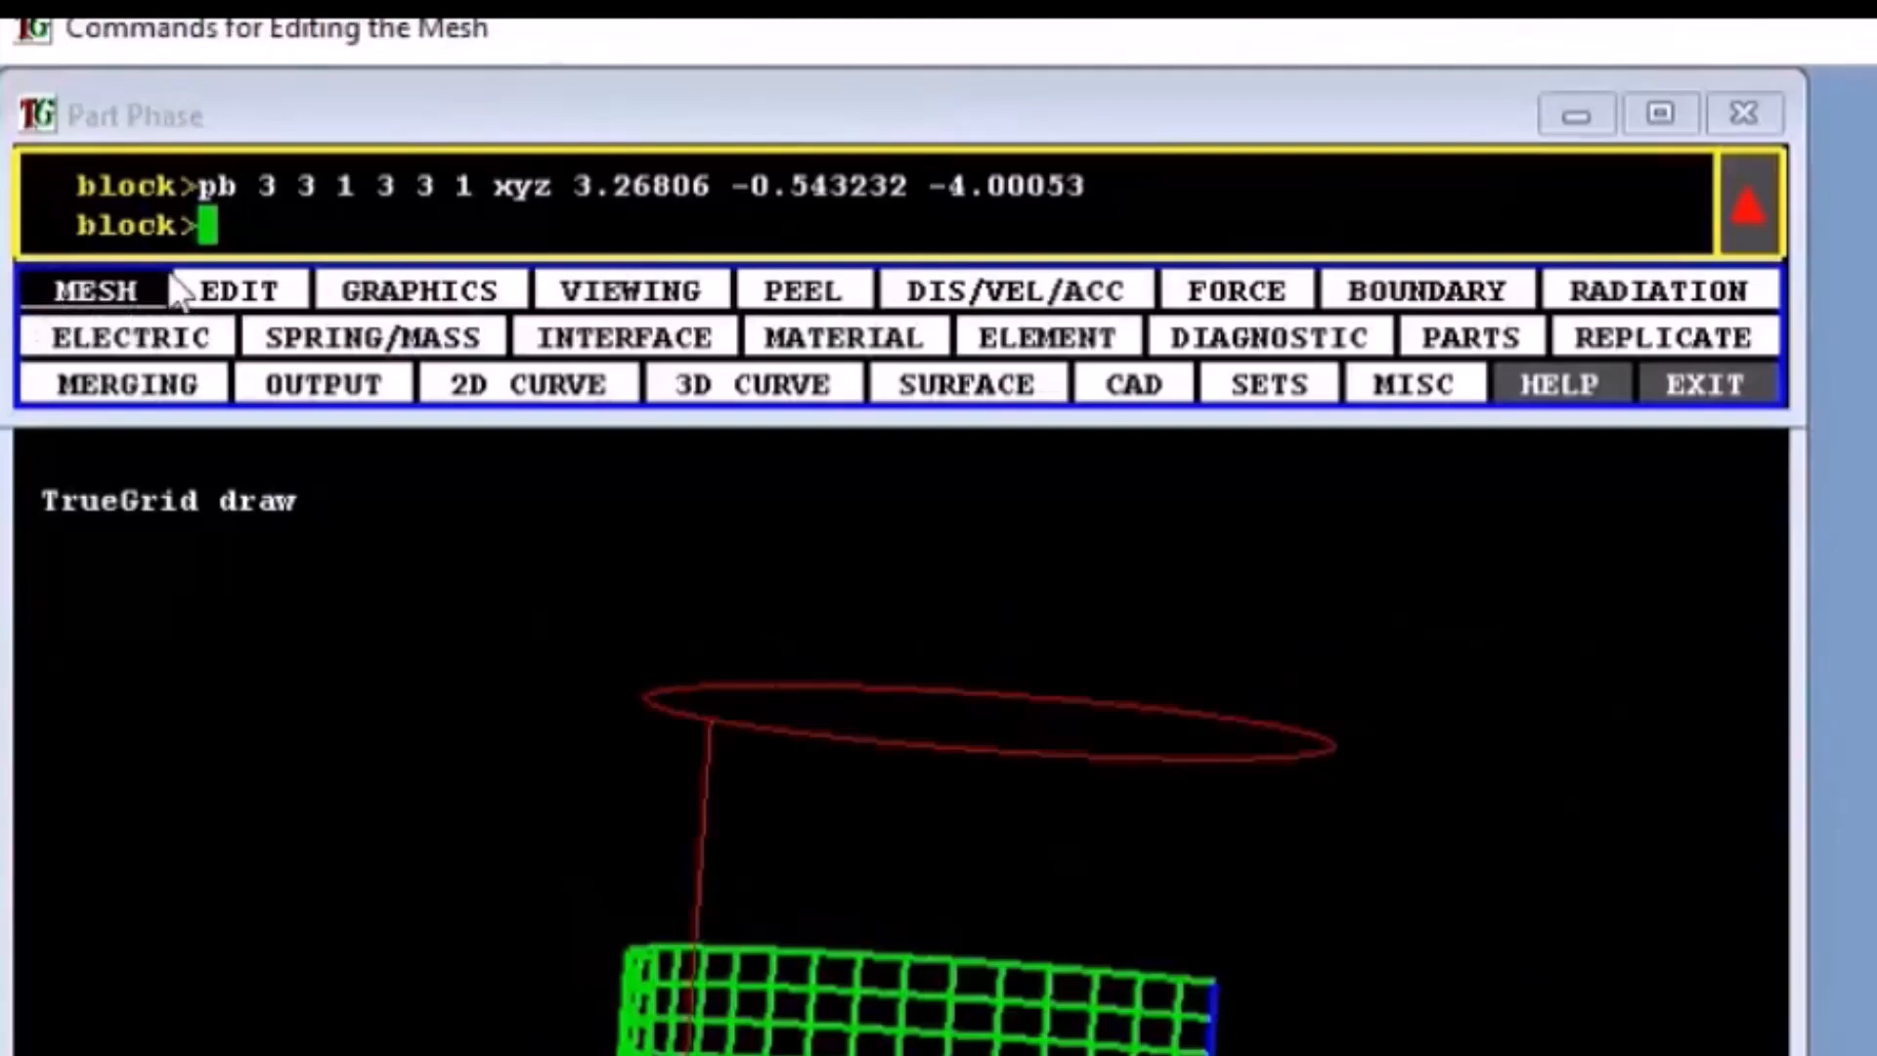
{"action": "left_click", "coordinate": [84, 282]}
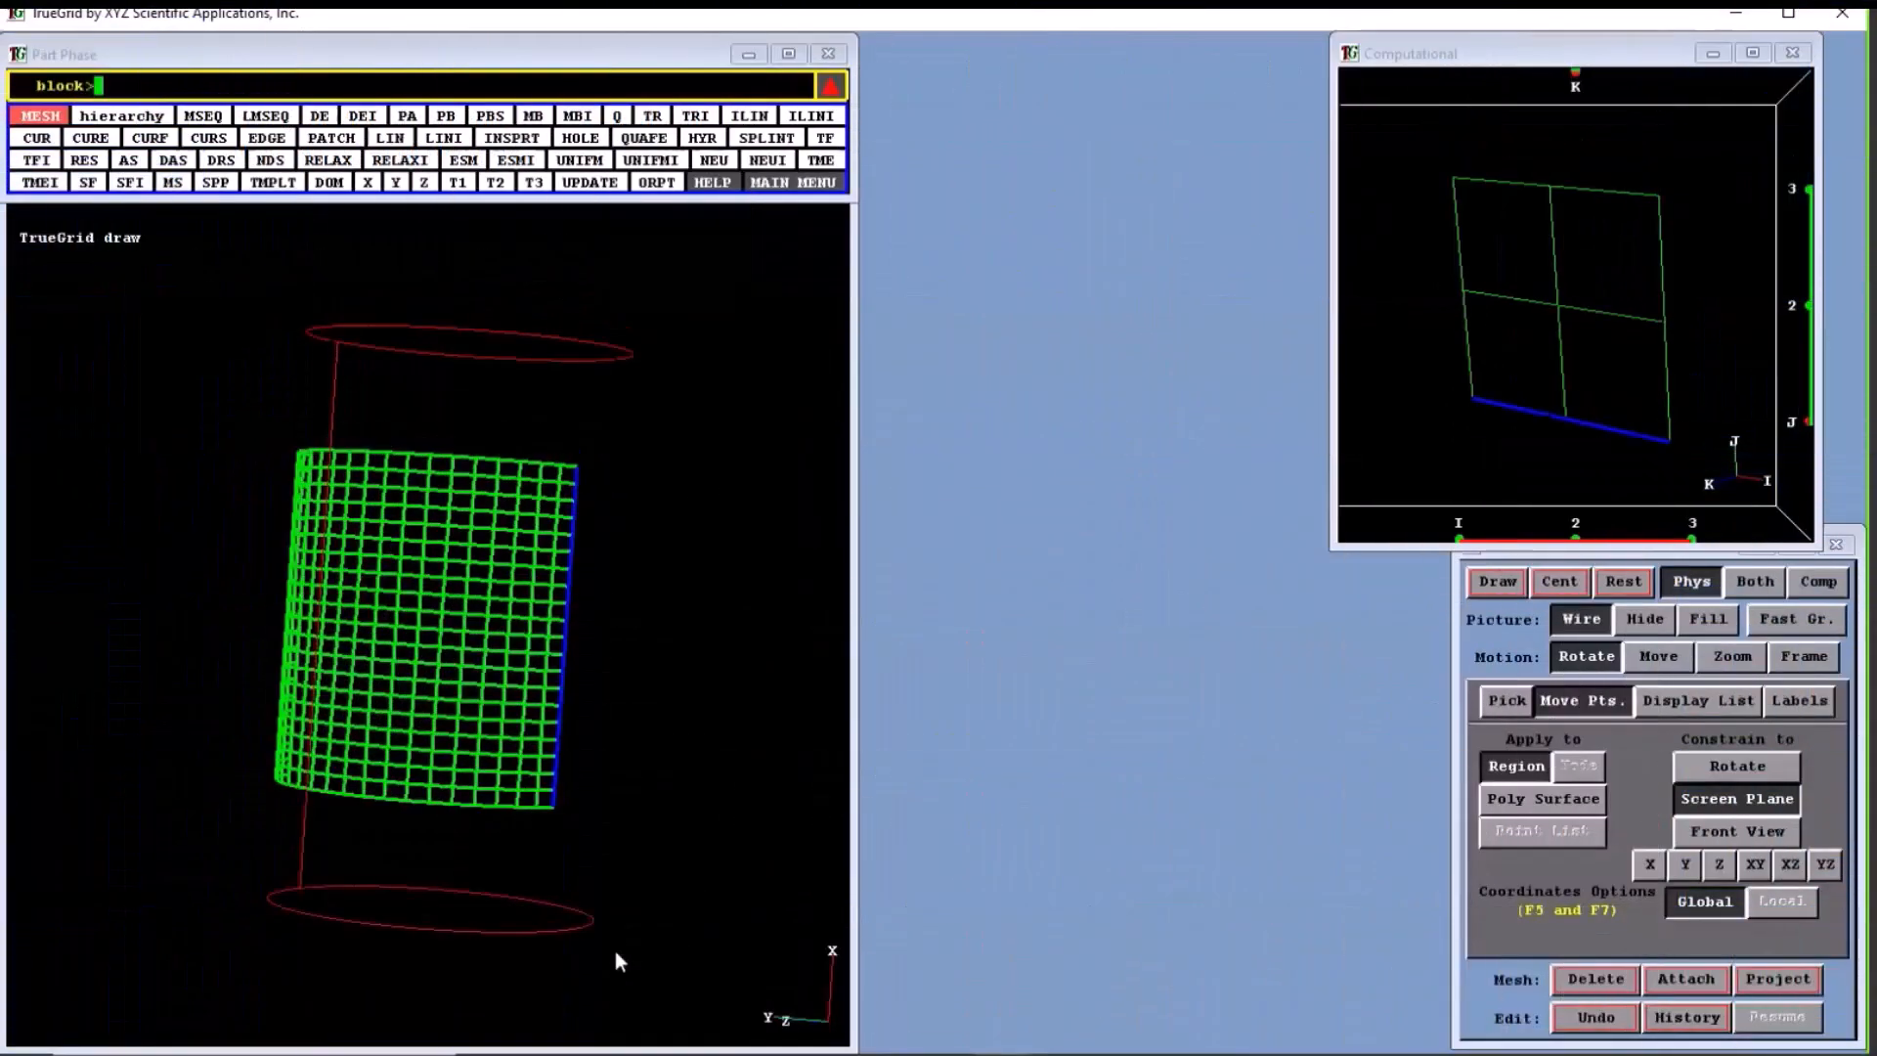
{"action": "middle_click_drag", "start_coordinate": [440, 712], "coordinate": [597, 629]}
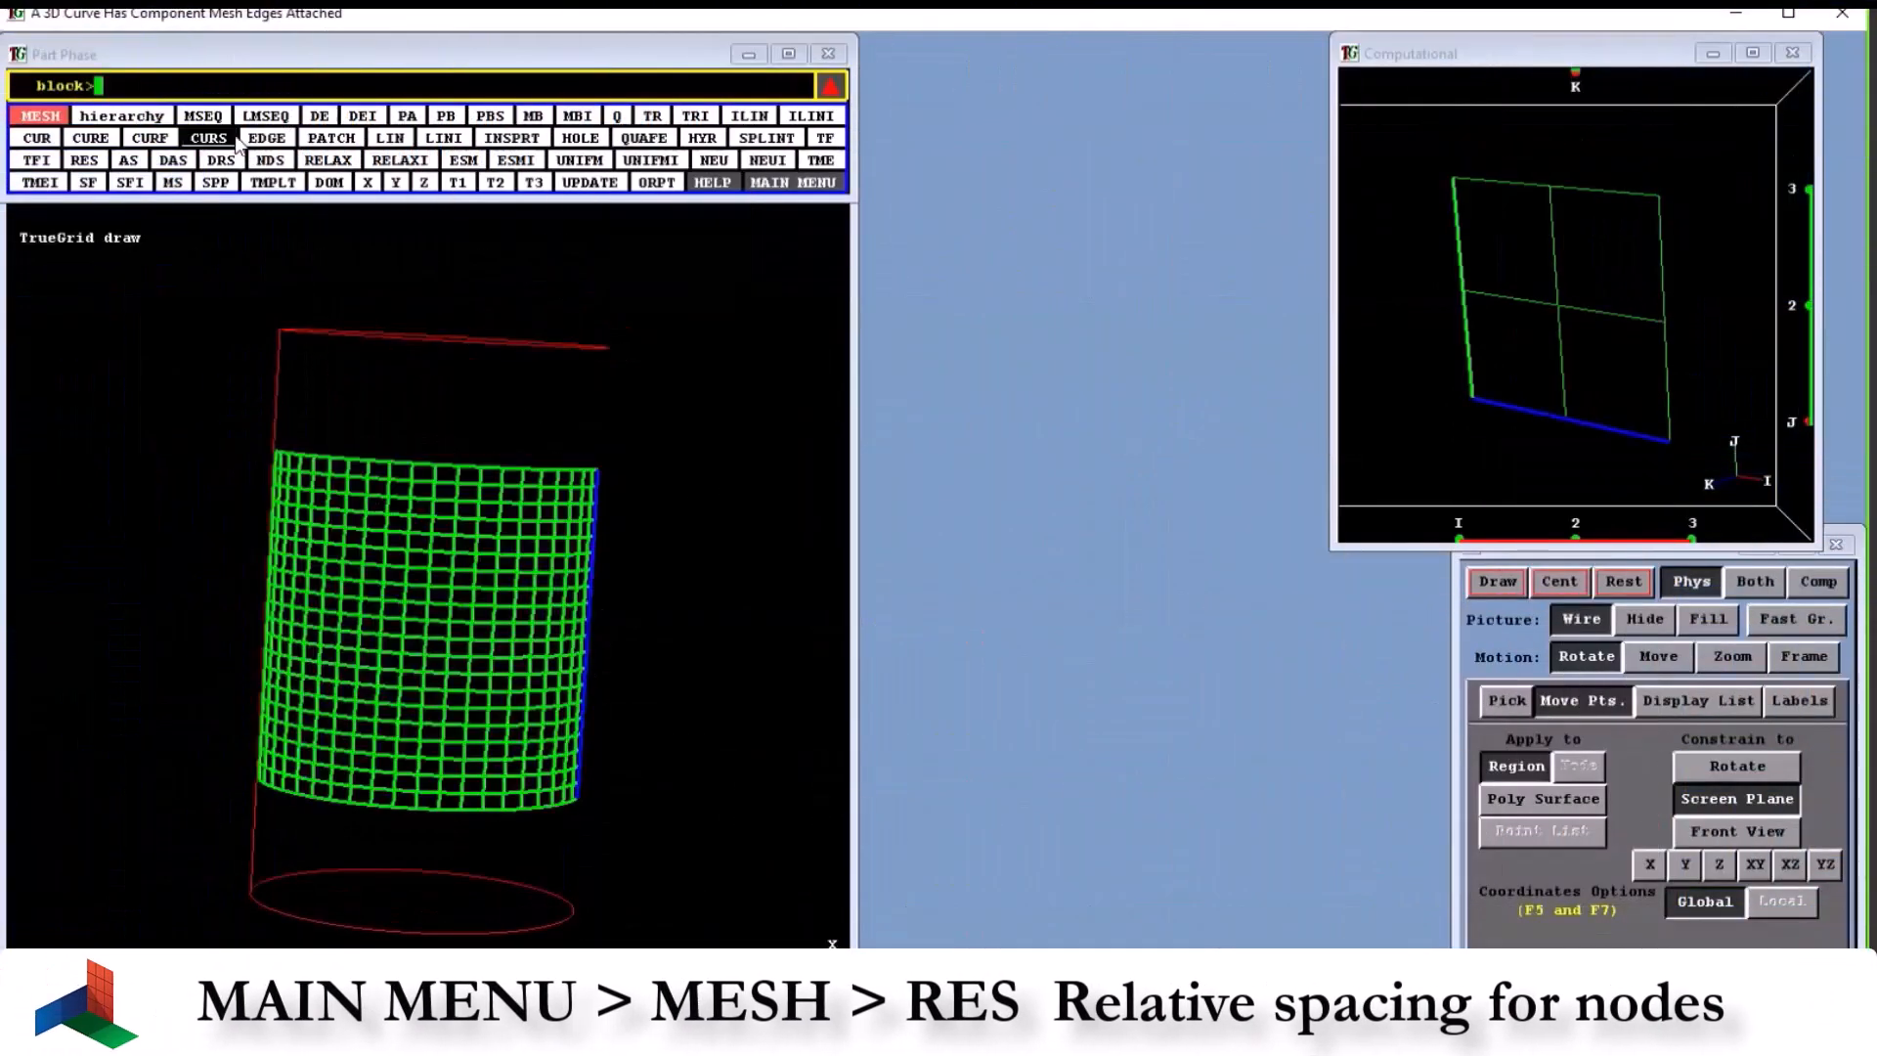
{"action": "left_click", "coordinate": [84, 159]}
{"action": "left_click_drag", "start_coordinate": [1374, 309], "coordinate": [1371, 548]}
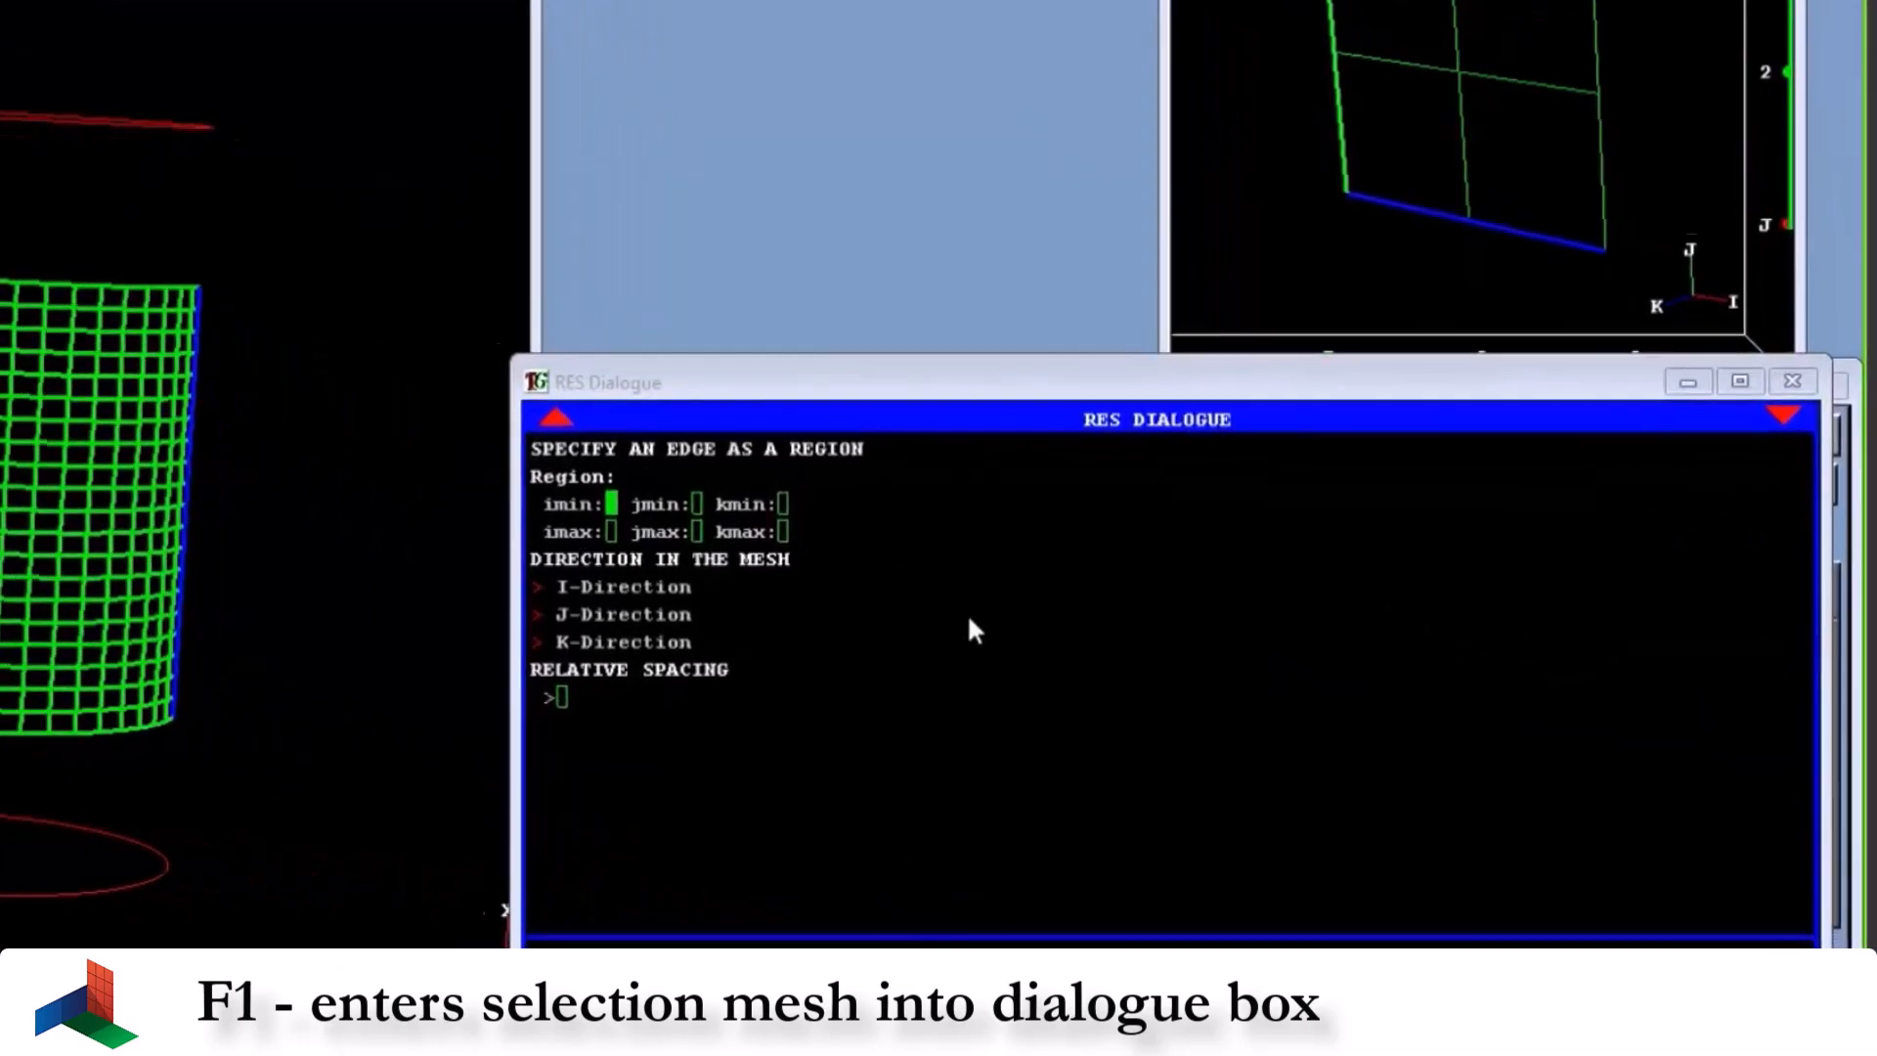
{"action": "key", "text": "F1"}
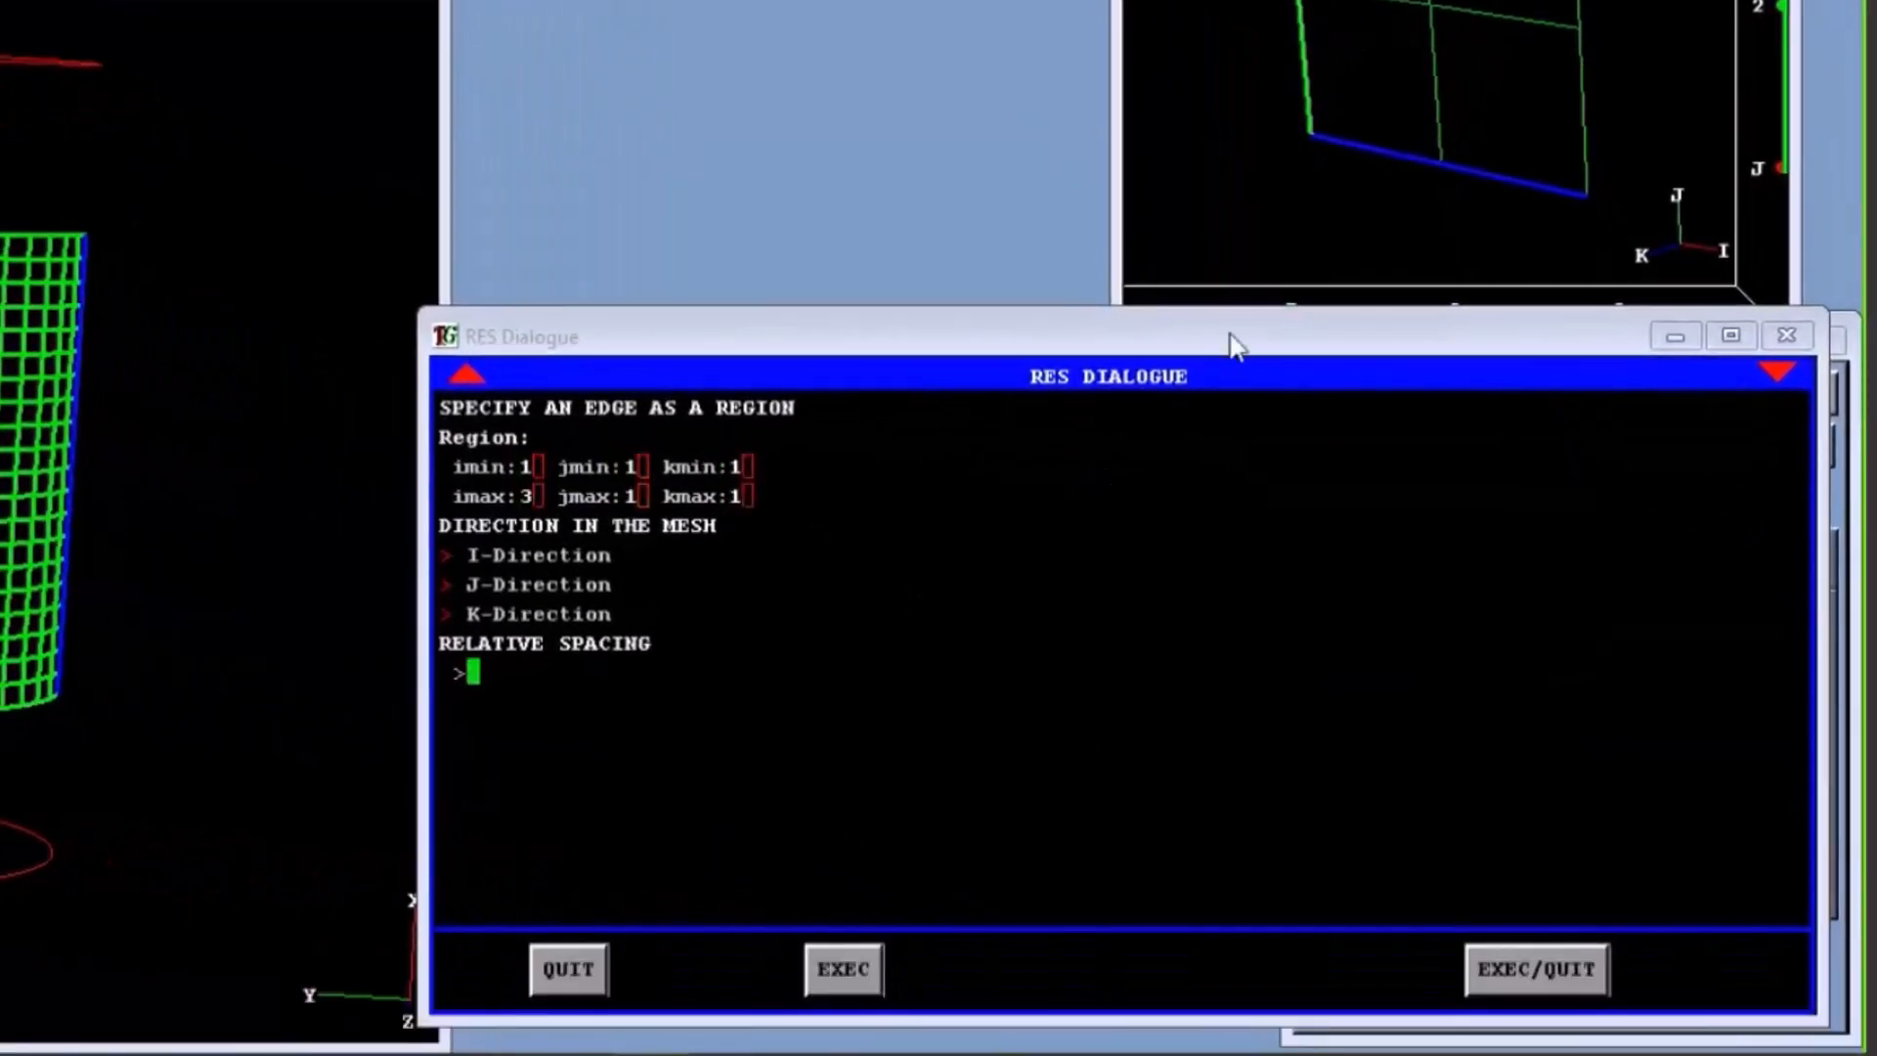
{"action": "left_click_drag", "start_coordinate": [1100, 306], "coordinate": [1101, 370]}
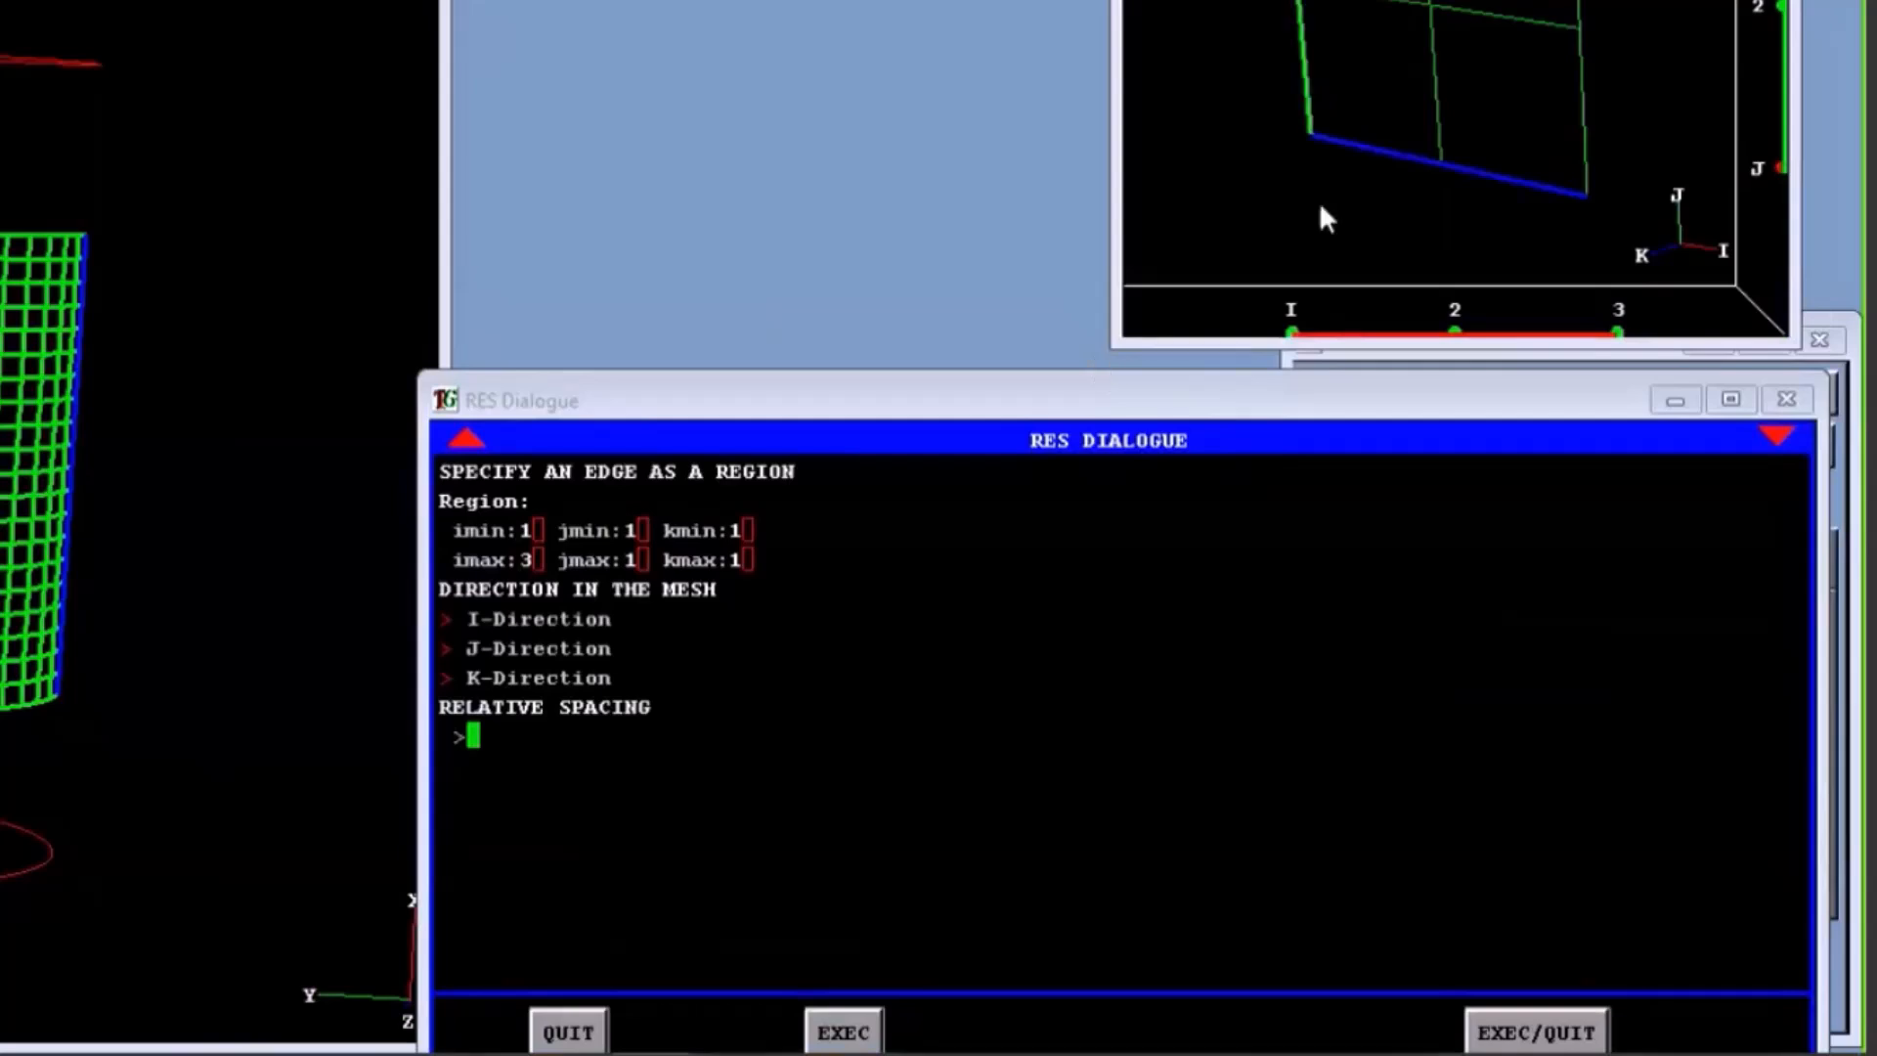
Apply a relative spacing of 2 in the I-direction to the edge and redraw the mesh.
{"action": "left_click", "coordinate": [538, 619]}
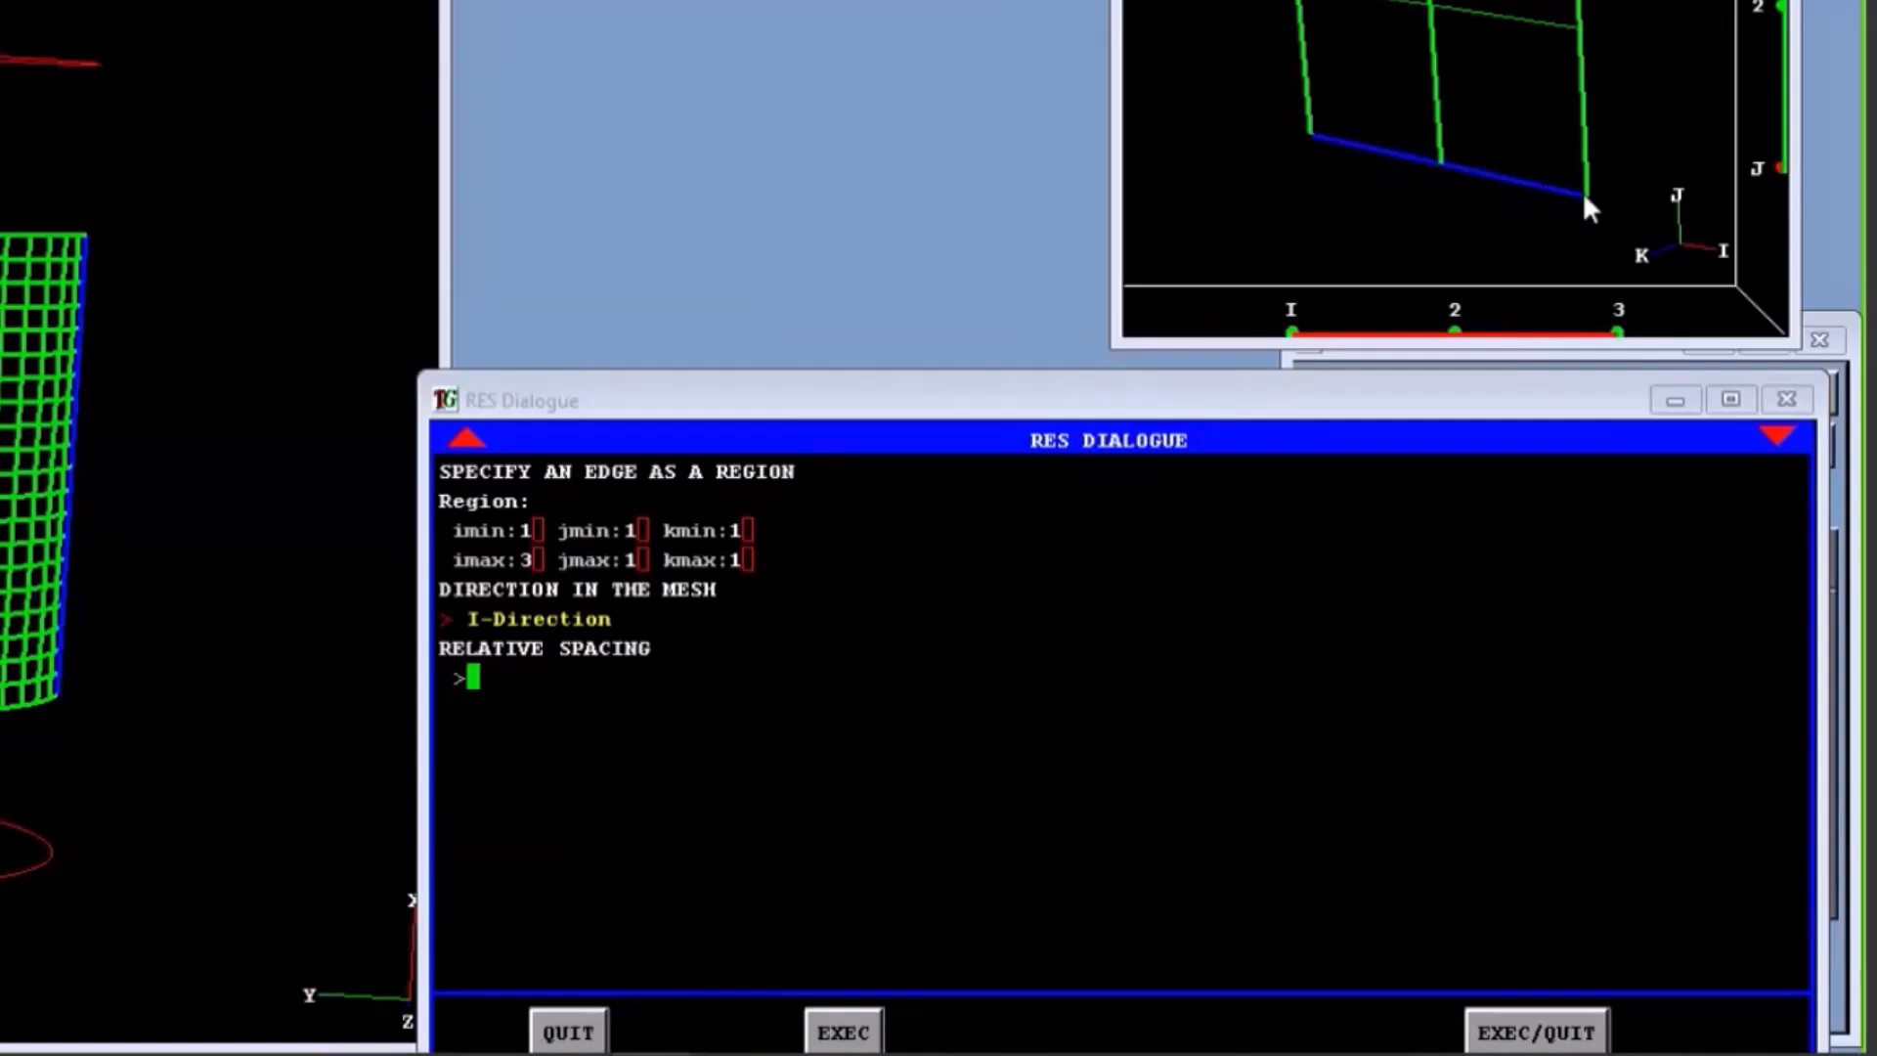
{"action": "type", "text": "2"}
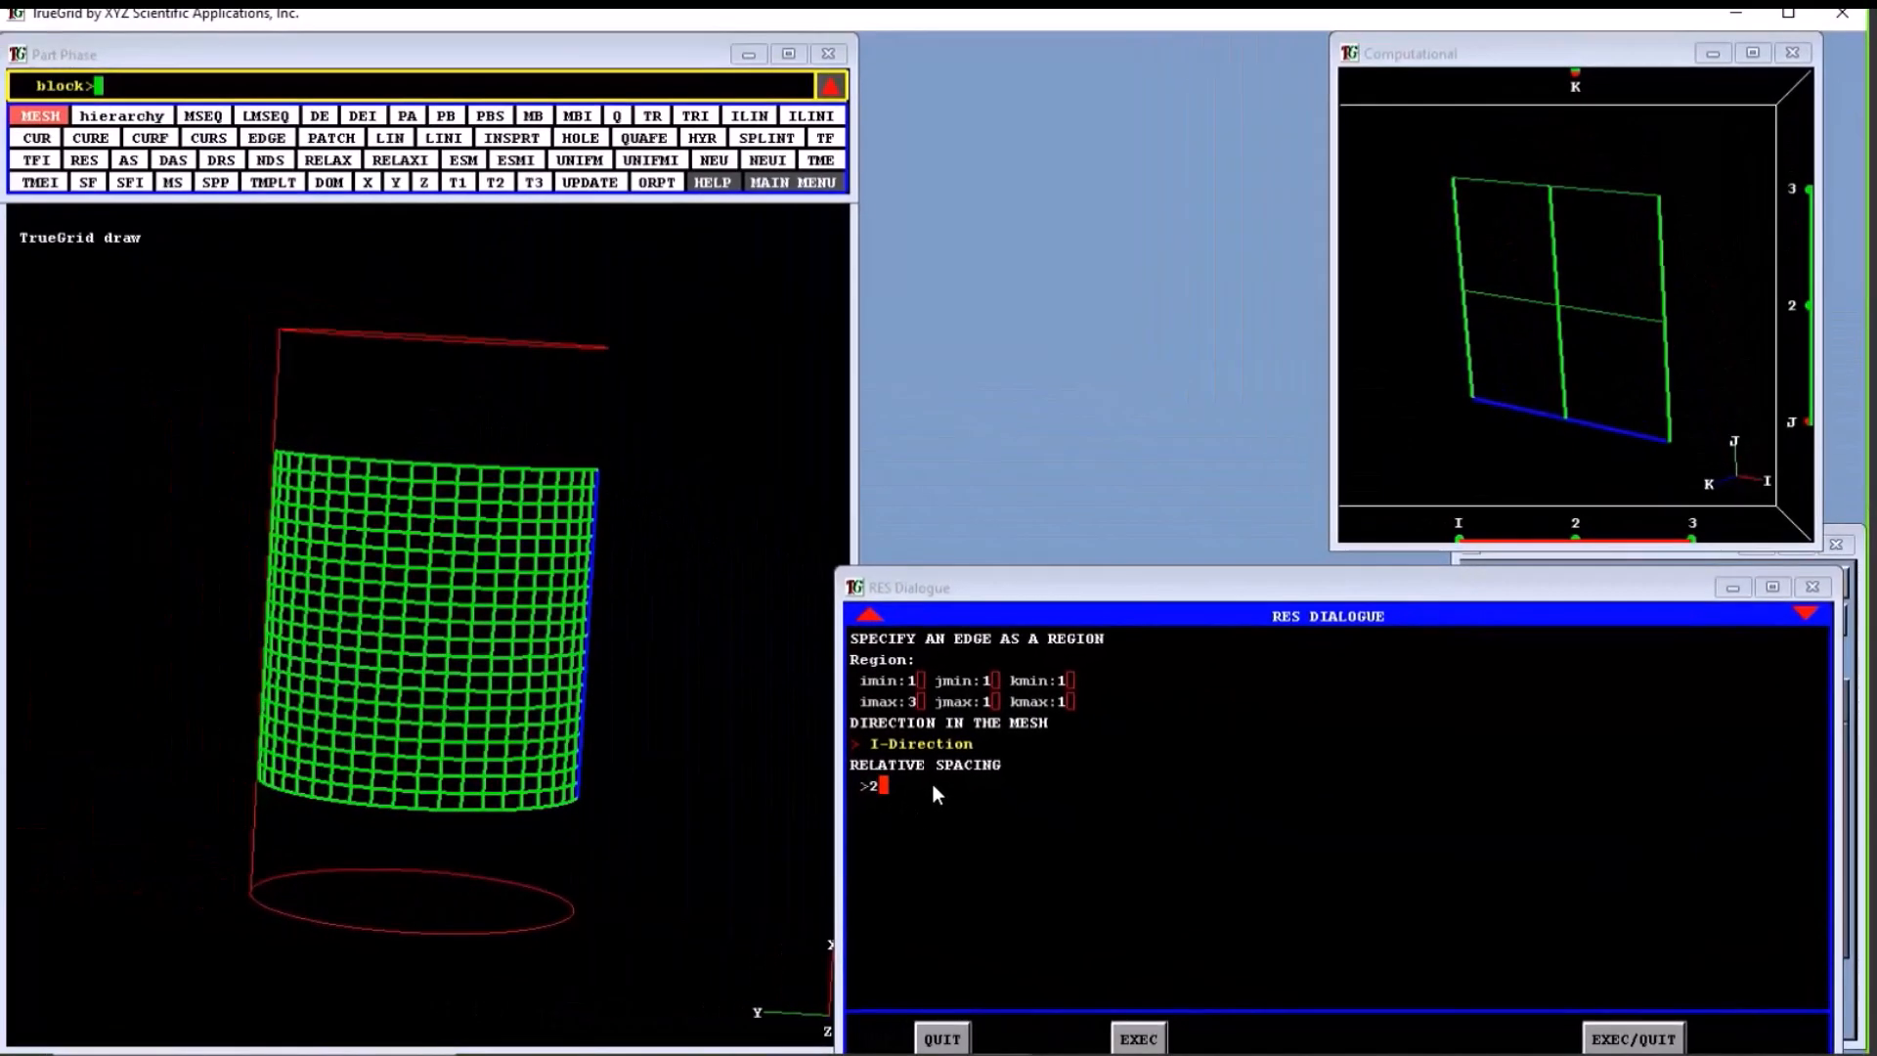
{"action": "left_click", "coordinate": [1598, 1039]}
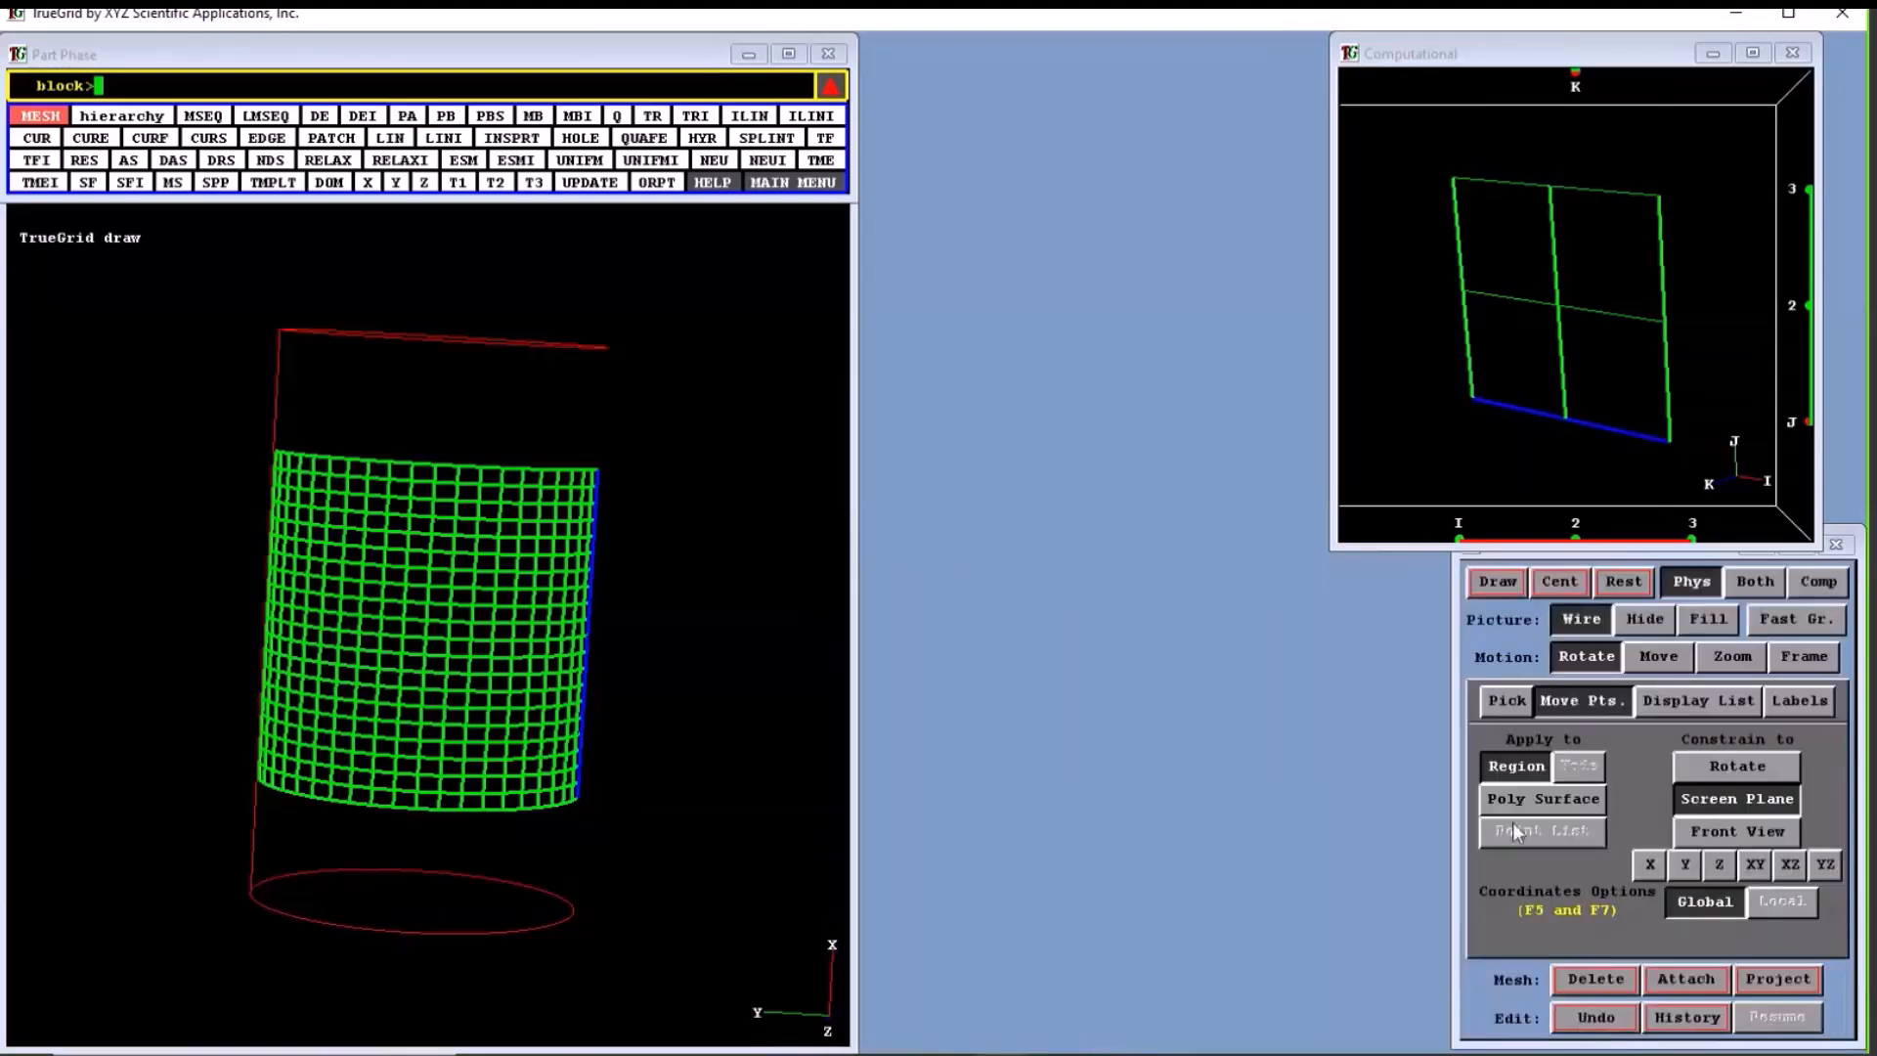
{"action": "left_click", "coordinate": [1499, 583]}
Examine the clustered nodes at the end of the respaced edge up close and identify the corner node 1 1 1.
{"action": "left_click_drag", "start_coordinate": [495, 632], "coordinate": [402, 563]}
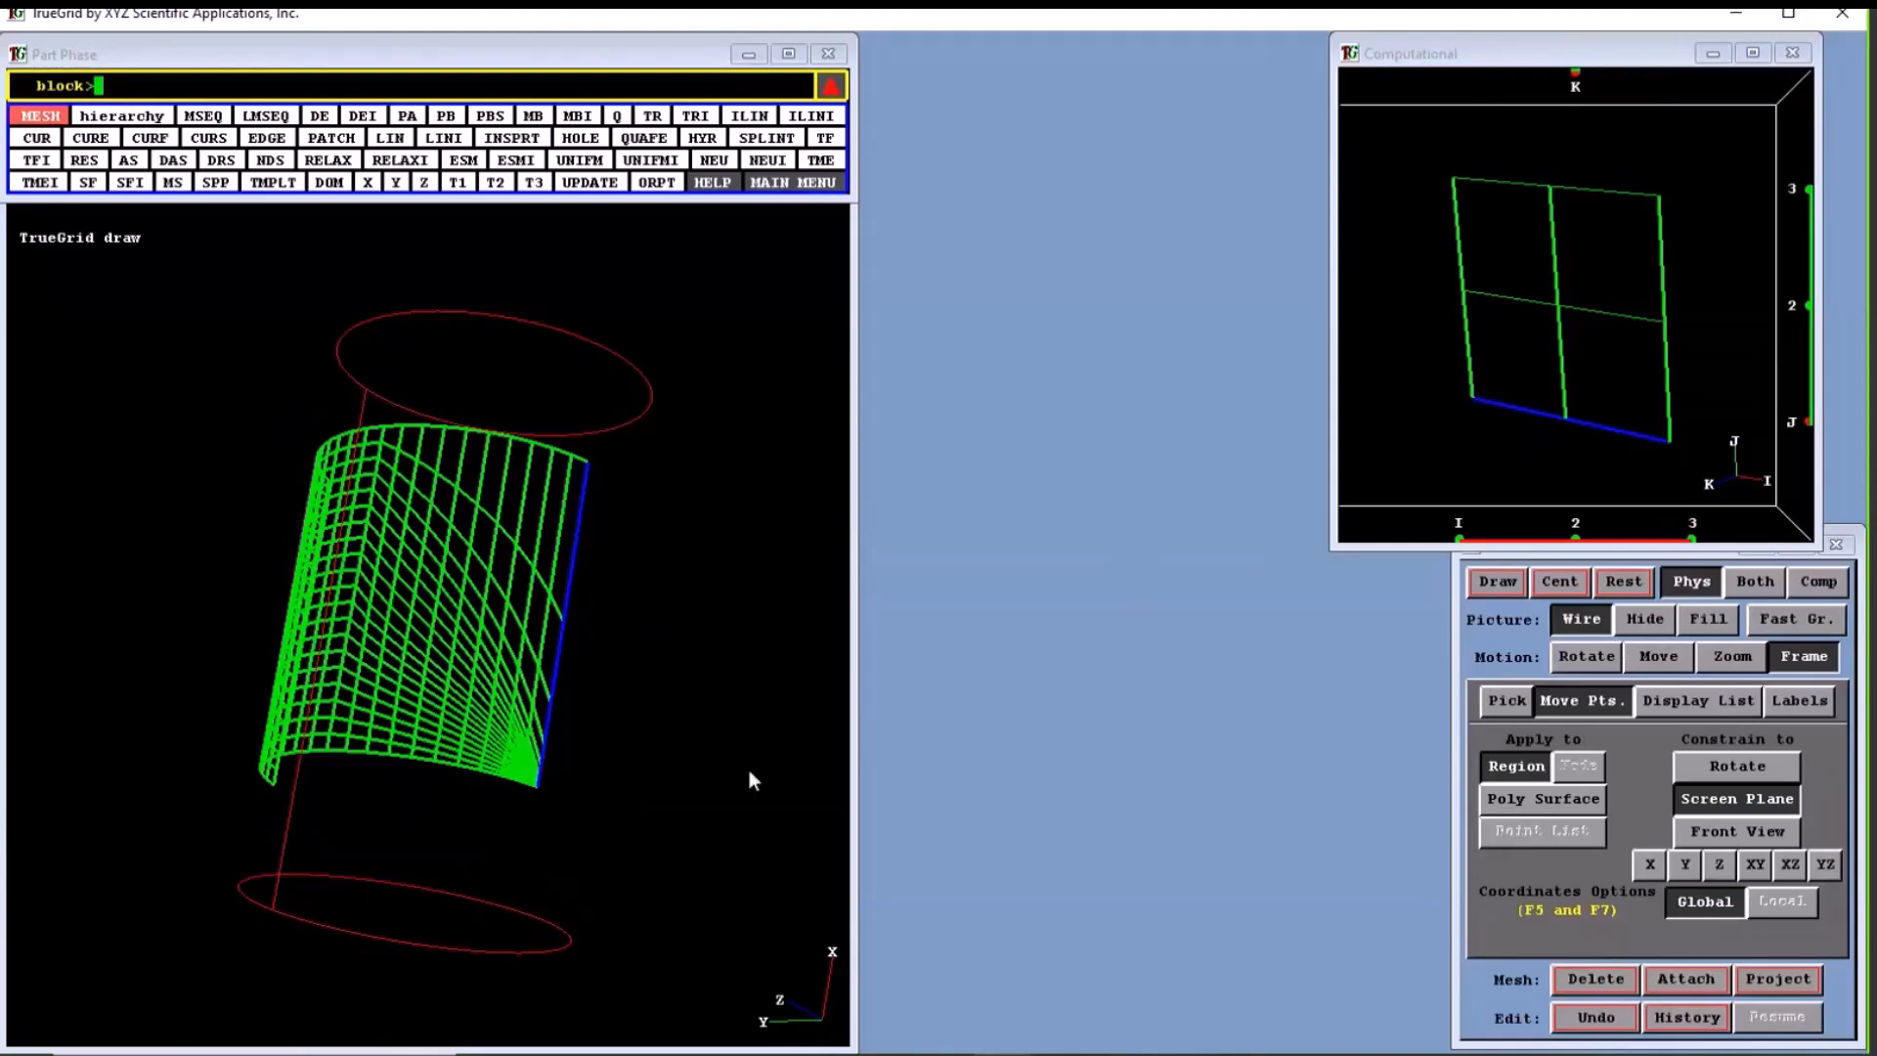
{"action": "scroll", "coordinate": [579, 812], "scroll_direction": "up", "scroll_amount": 5}
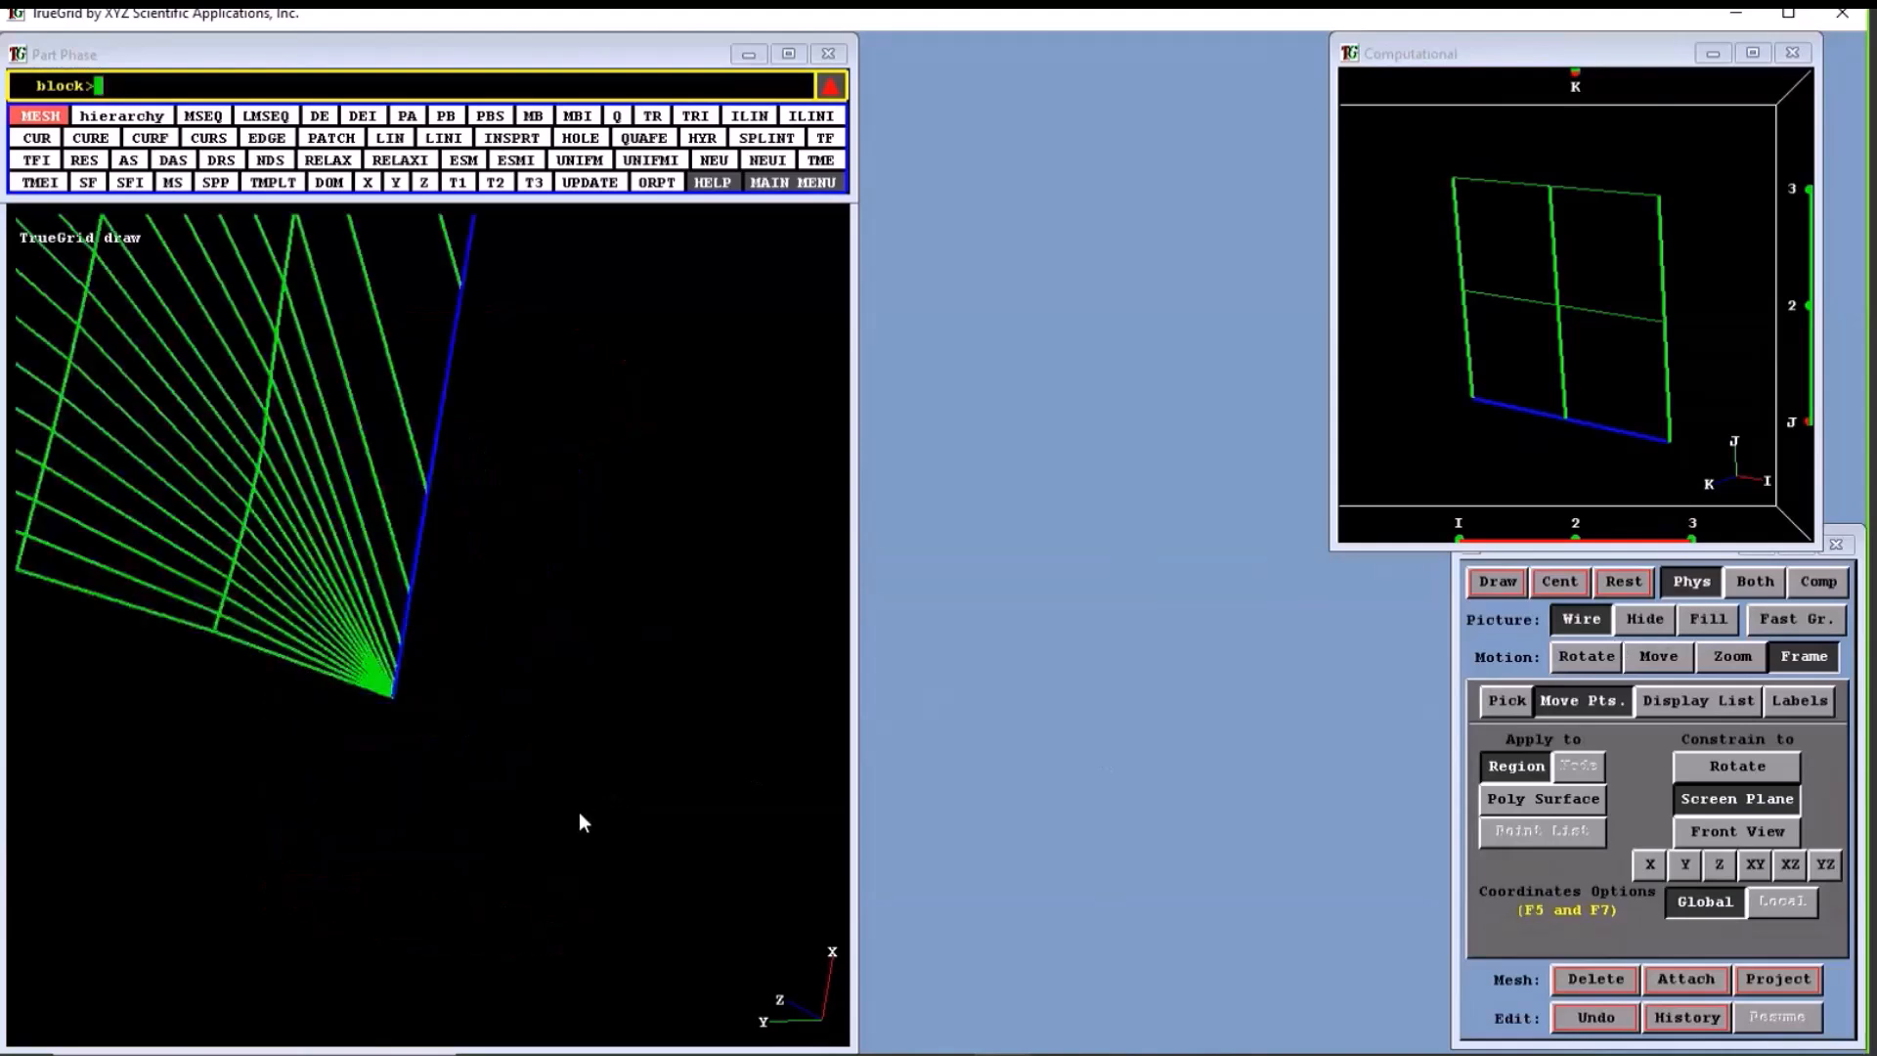
{"action": "left_click_drag", "start_coordinate": [328, 594], "coordinate": [427, 754]}
{"action": "left_click_drag", "start_coordinate": [461, 558], "coordinate": [567, 747]}
{"action": "left_click_drag", "start_coordinate": [494, 640], "coordinate": [616, 748]}
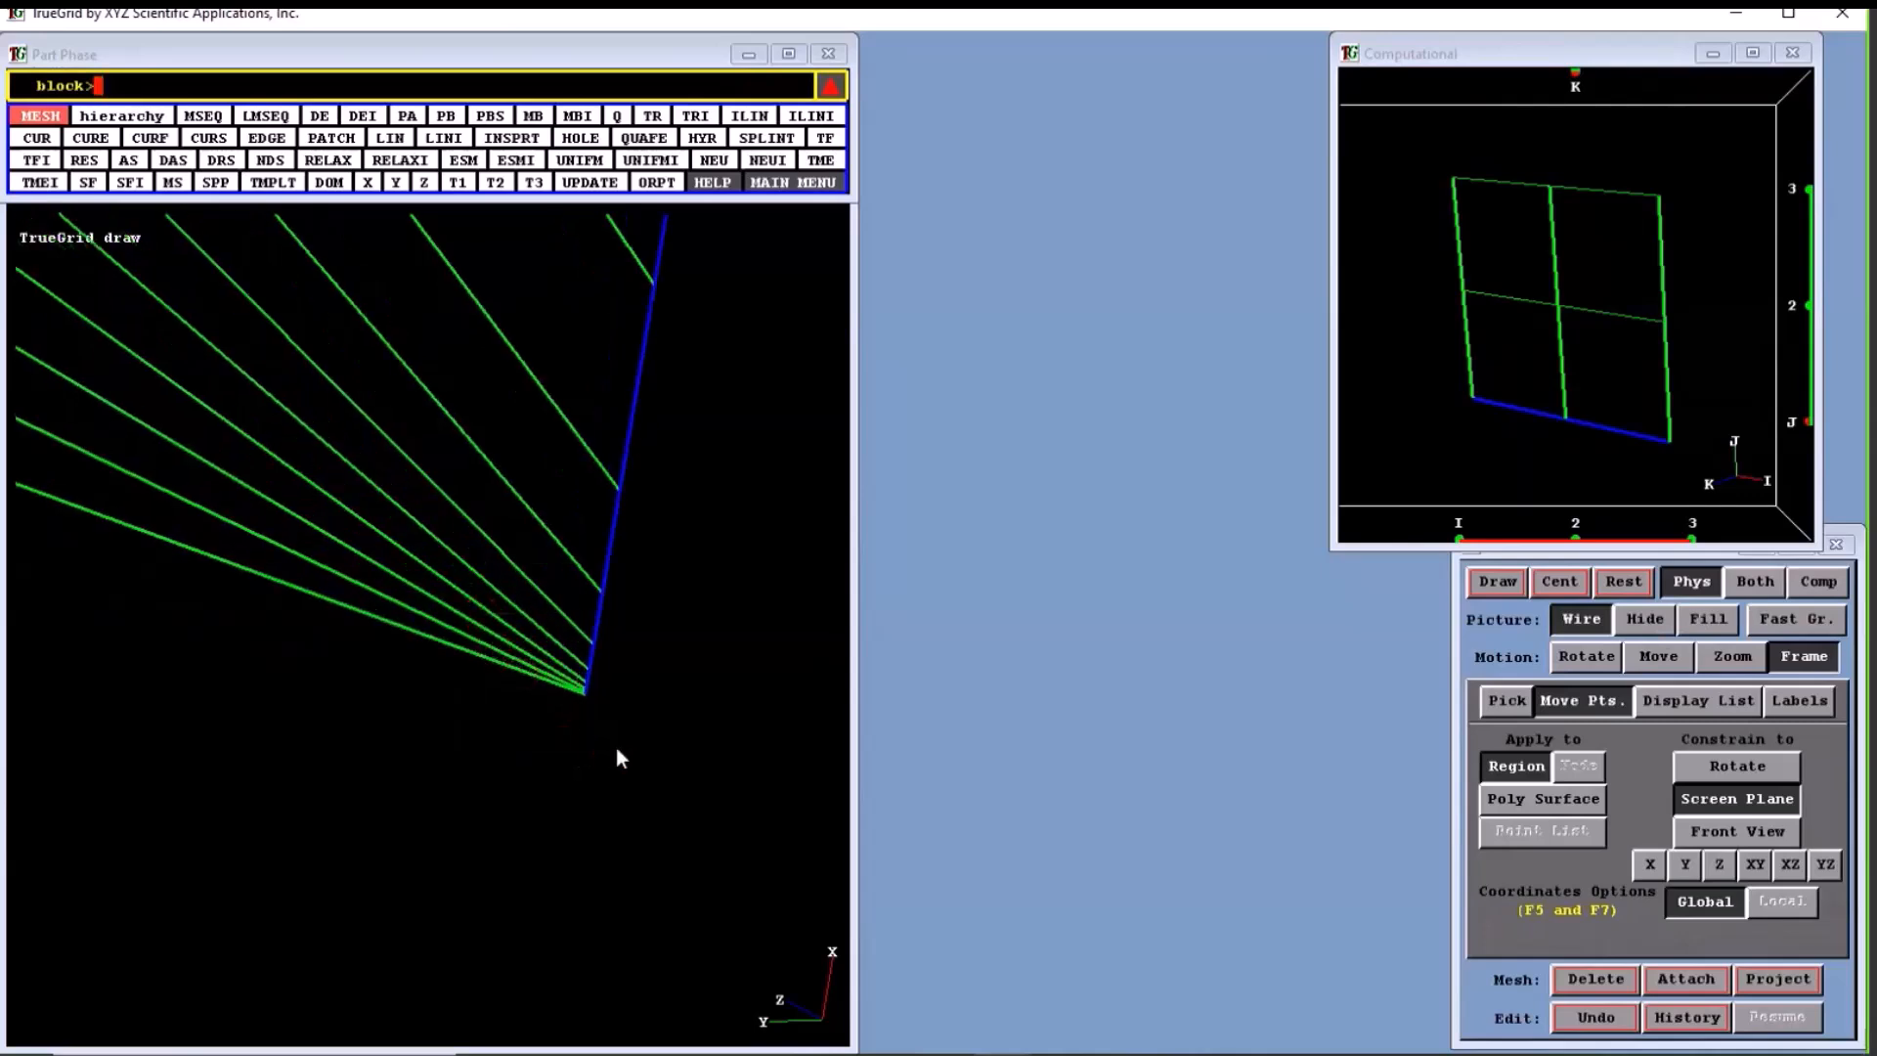
{"action": "left_click_drag", "start_coordinate": [562, 606], "coordinate": [640, 698]}
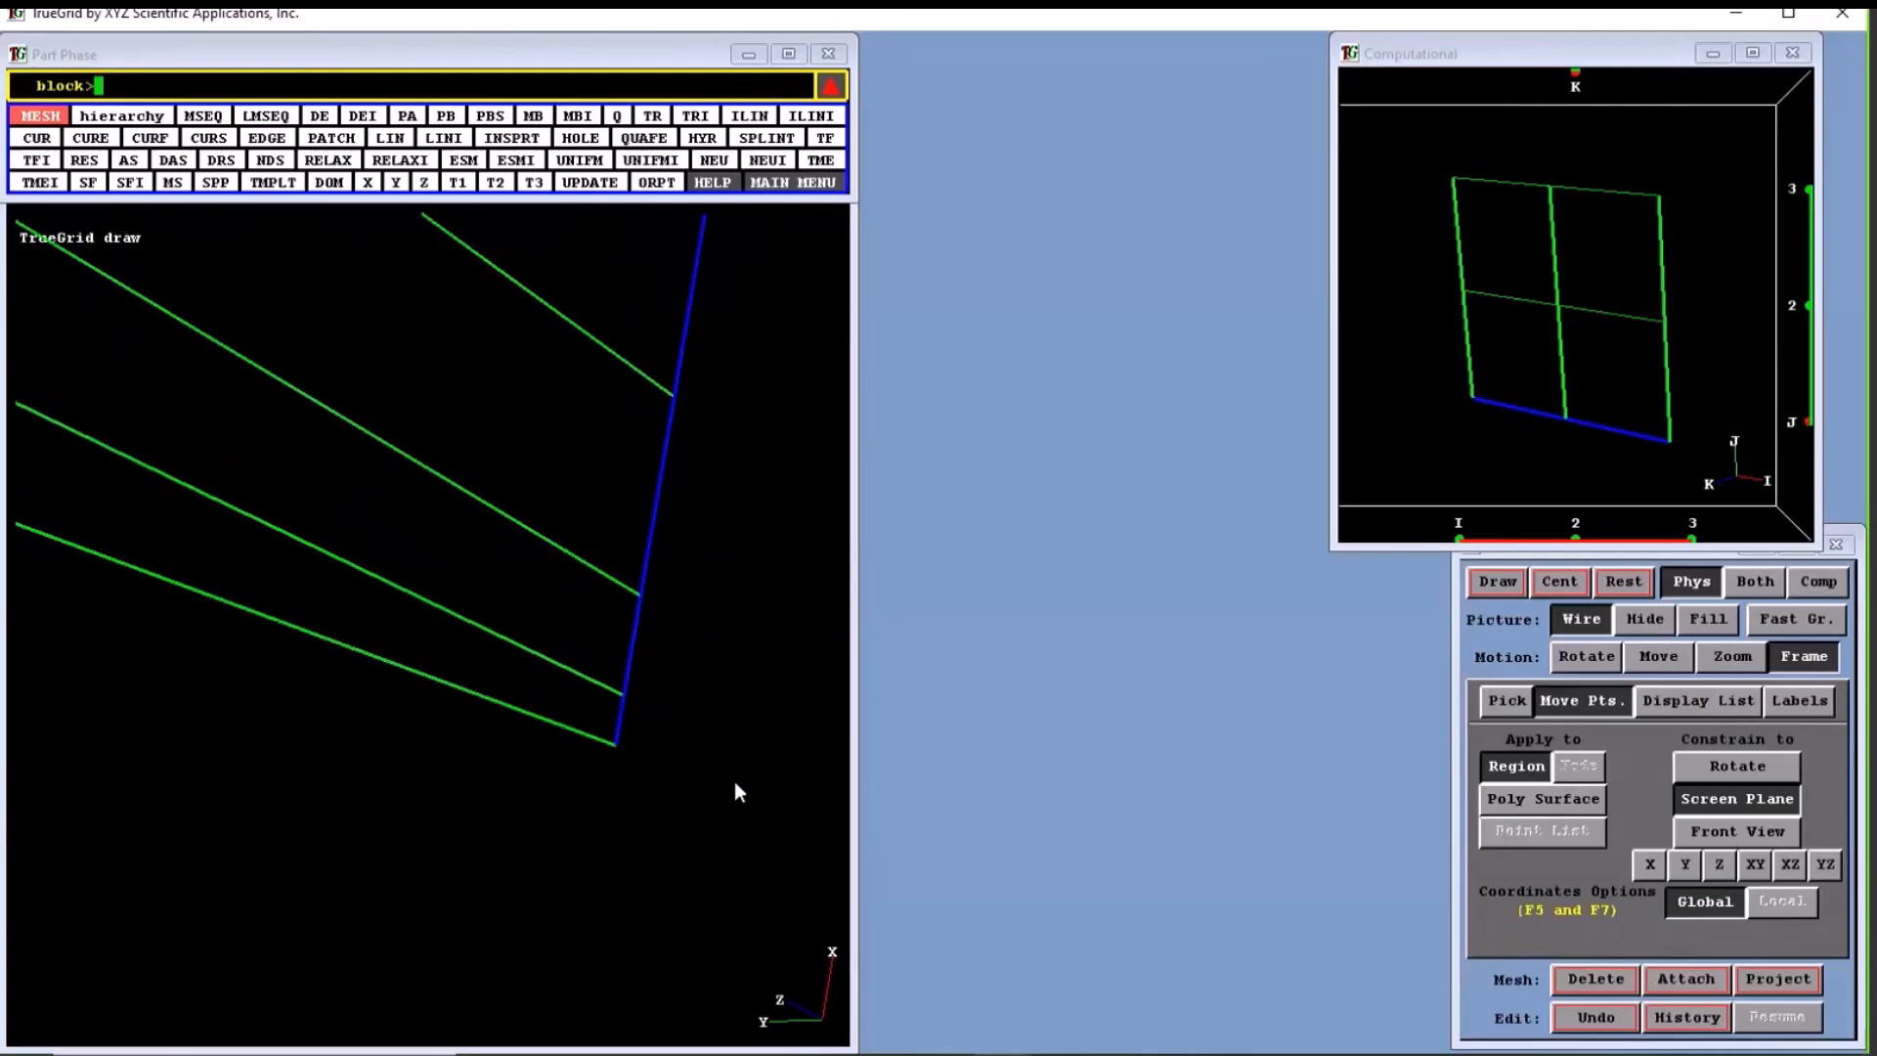
{"action": "left_click", "coordinate": [1507, 700]}
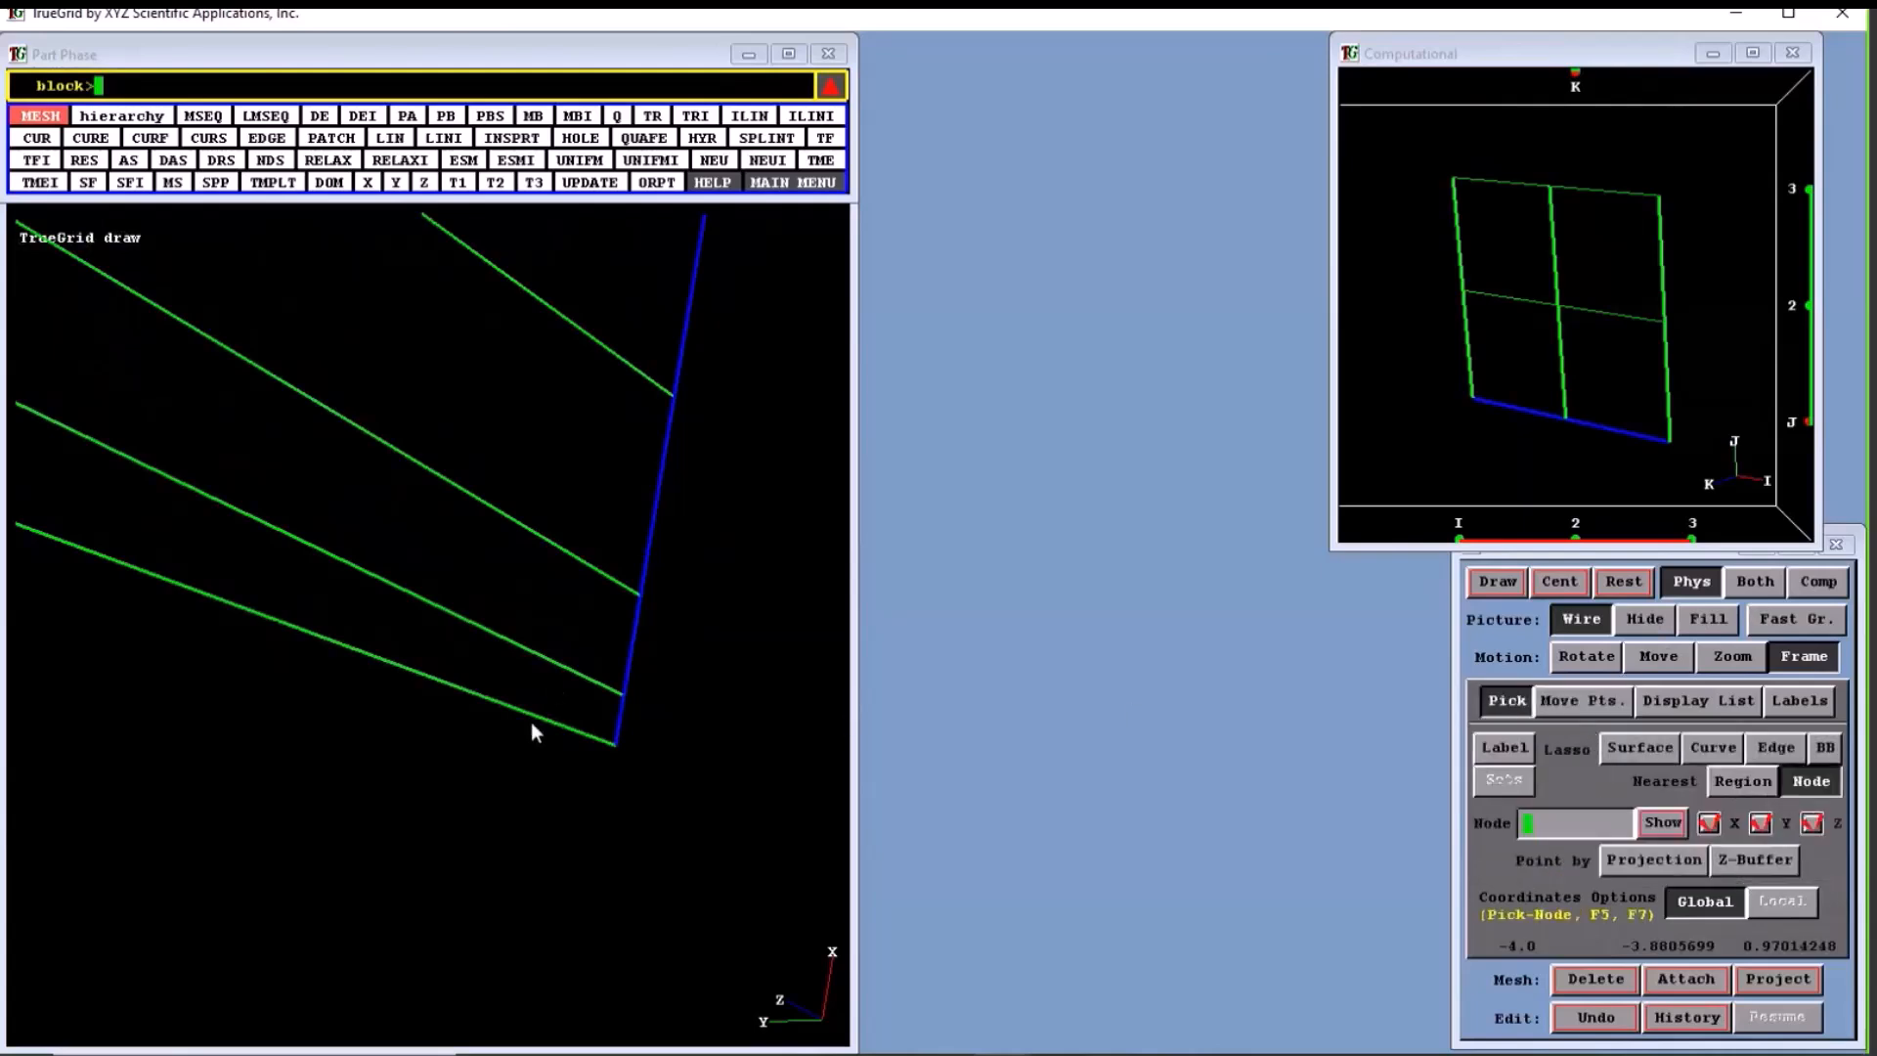
{"action": "left_click", "coordinate": [617, 750]}
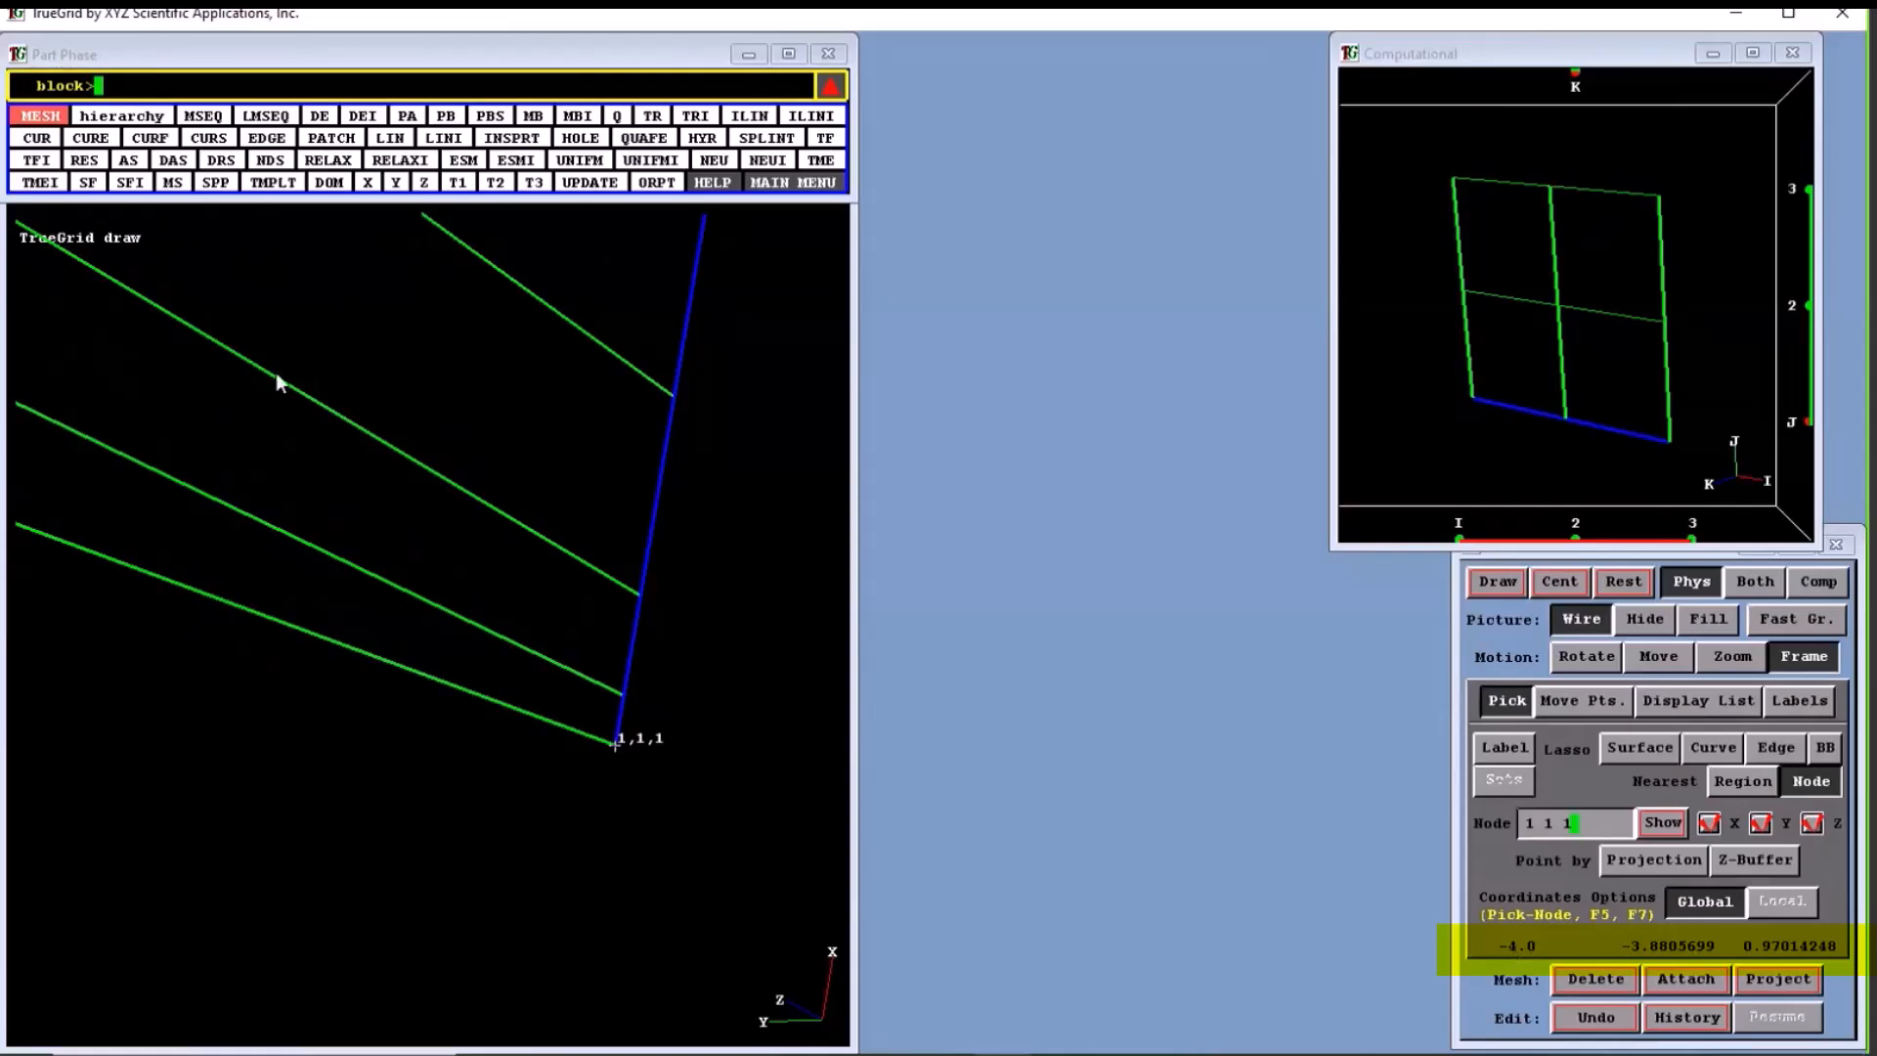
Measure the distance between nodes 1 1 1 and 2 1 1 on the respaced edge.
{"action": "left_click", "coordinate": [792, 182]}
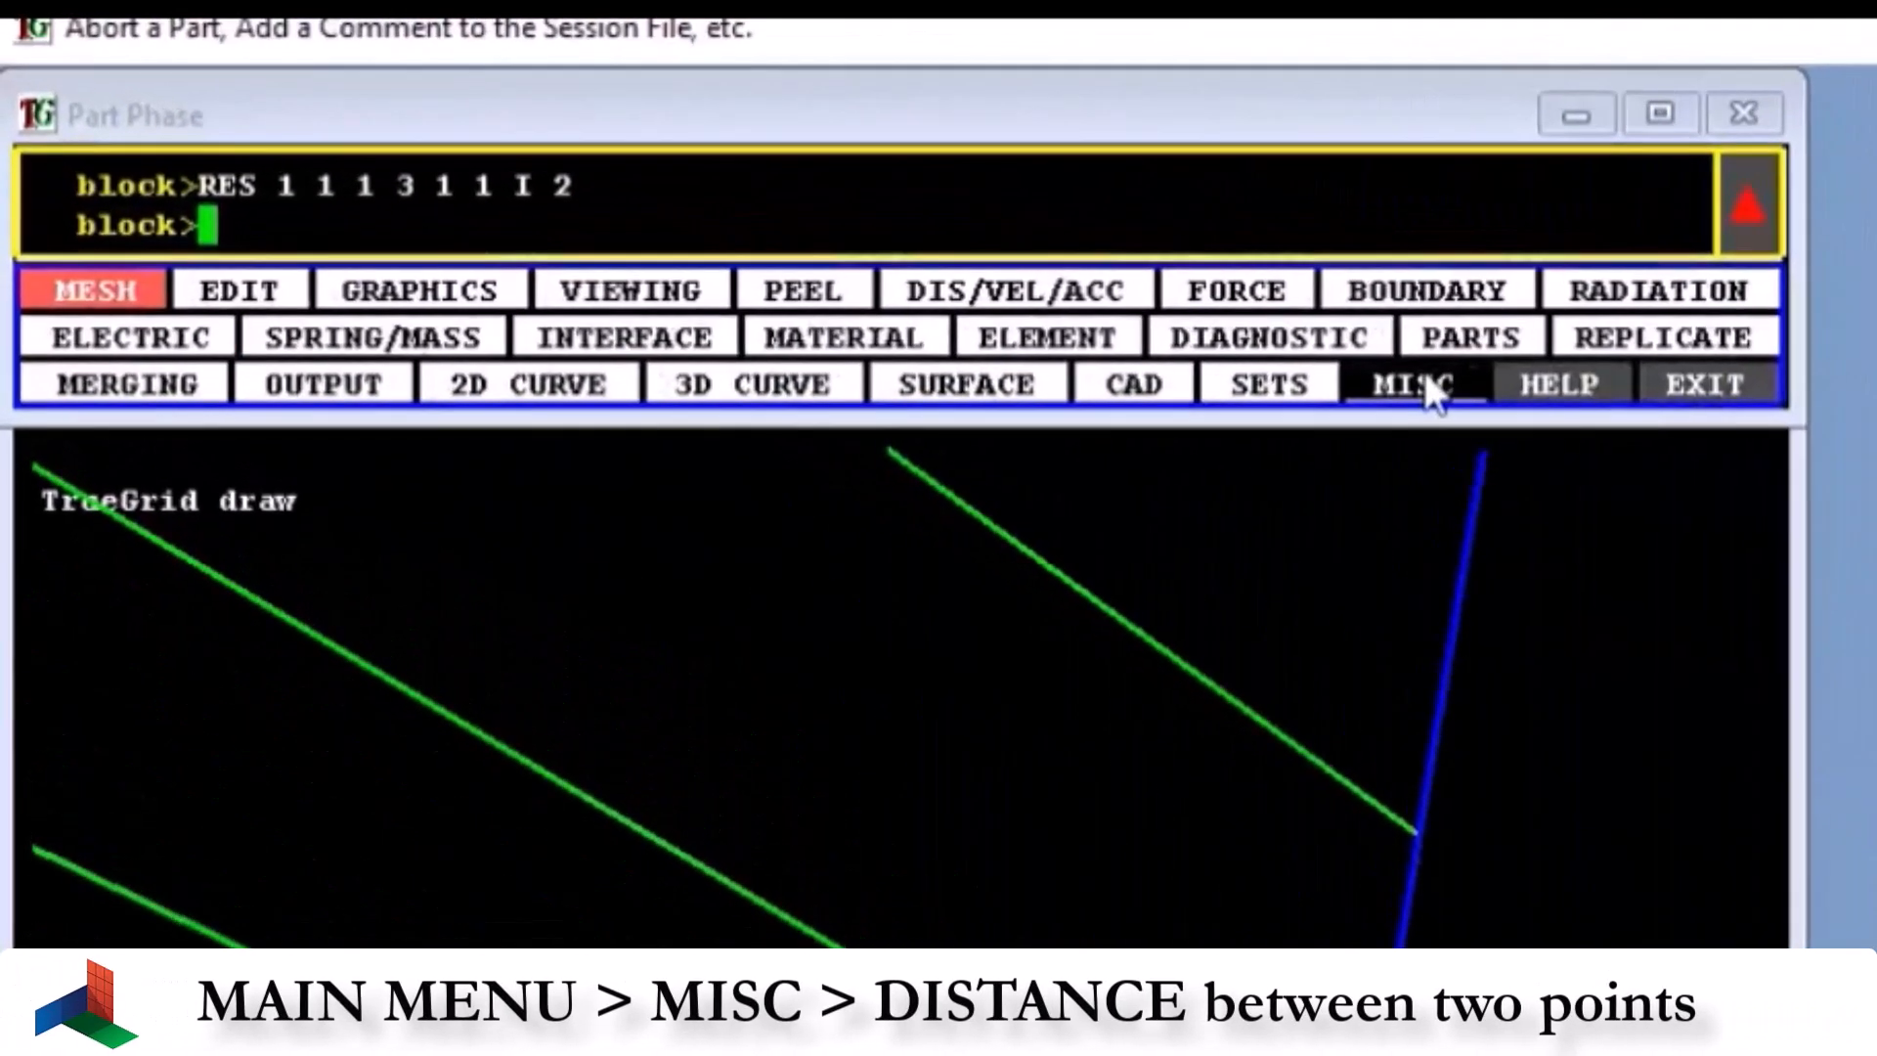
{"action": "left_click", "coordinate": [1305, 349]}
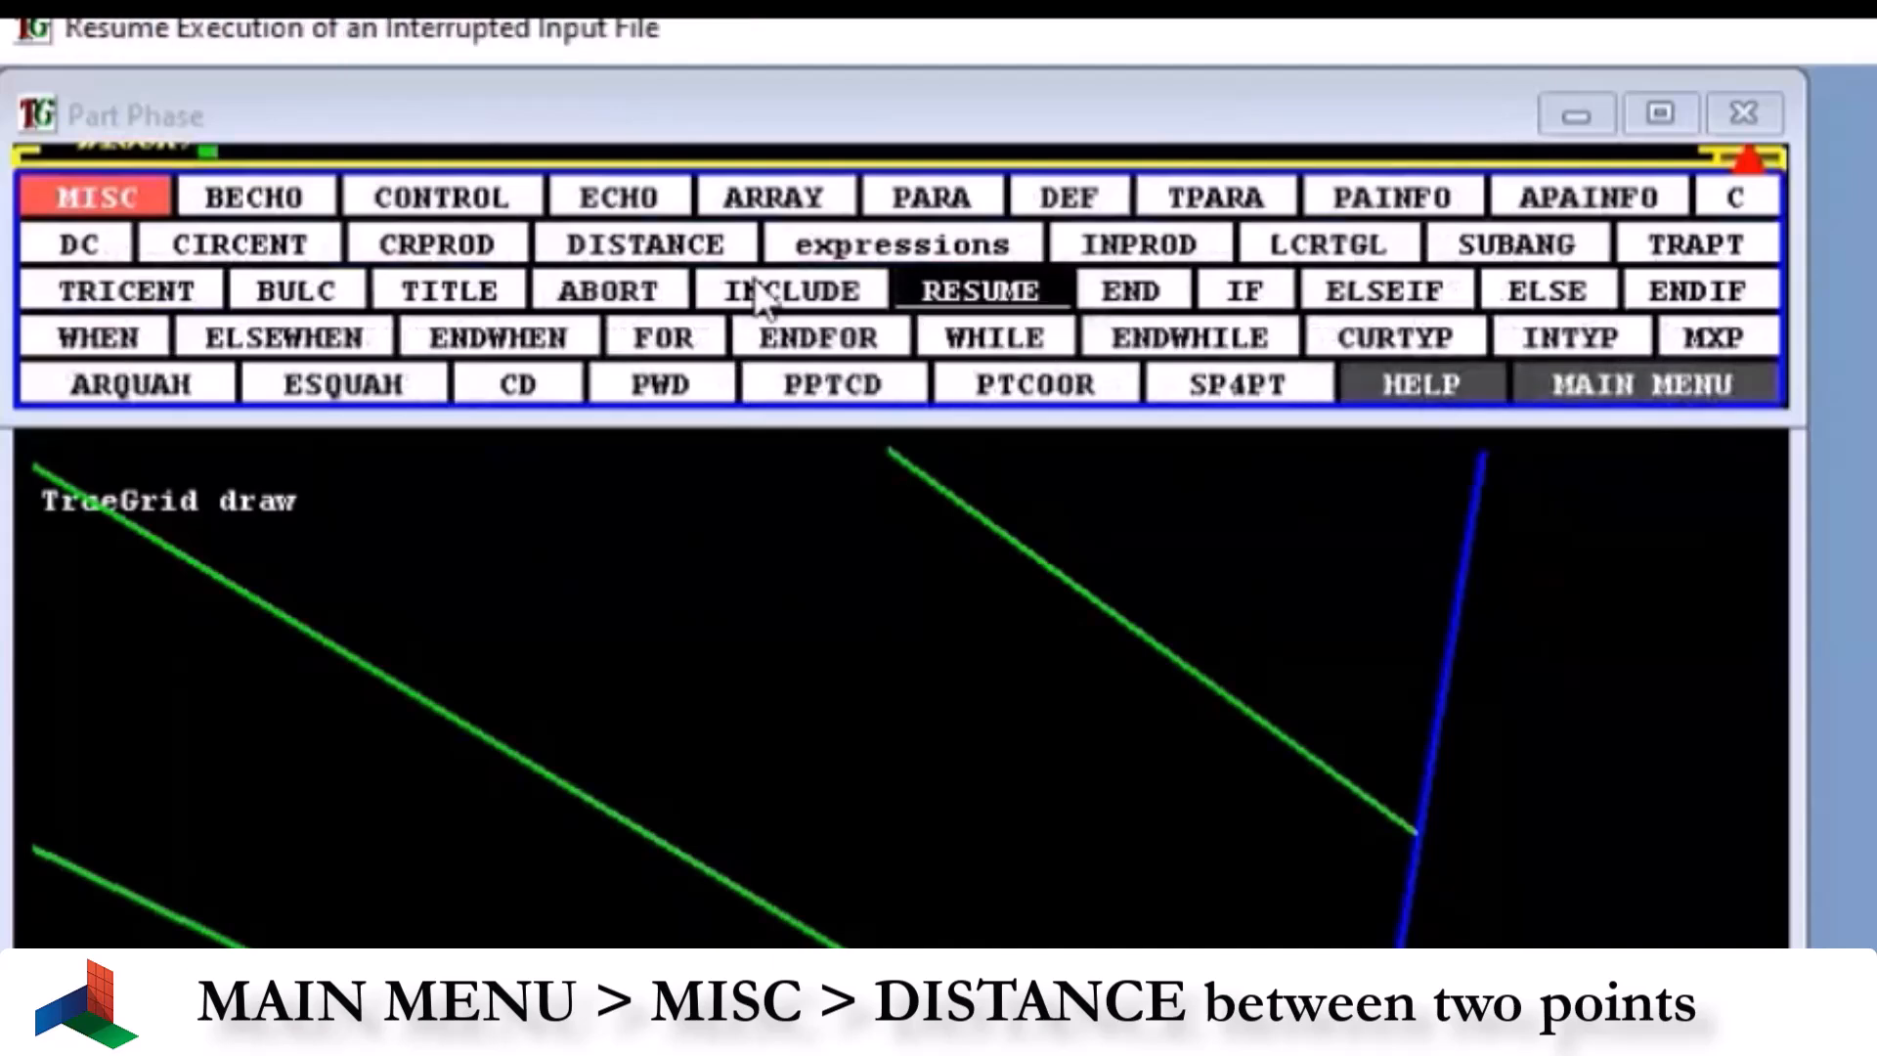
{"action": "left_click", "coordinate": [645, 244]}
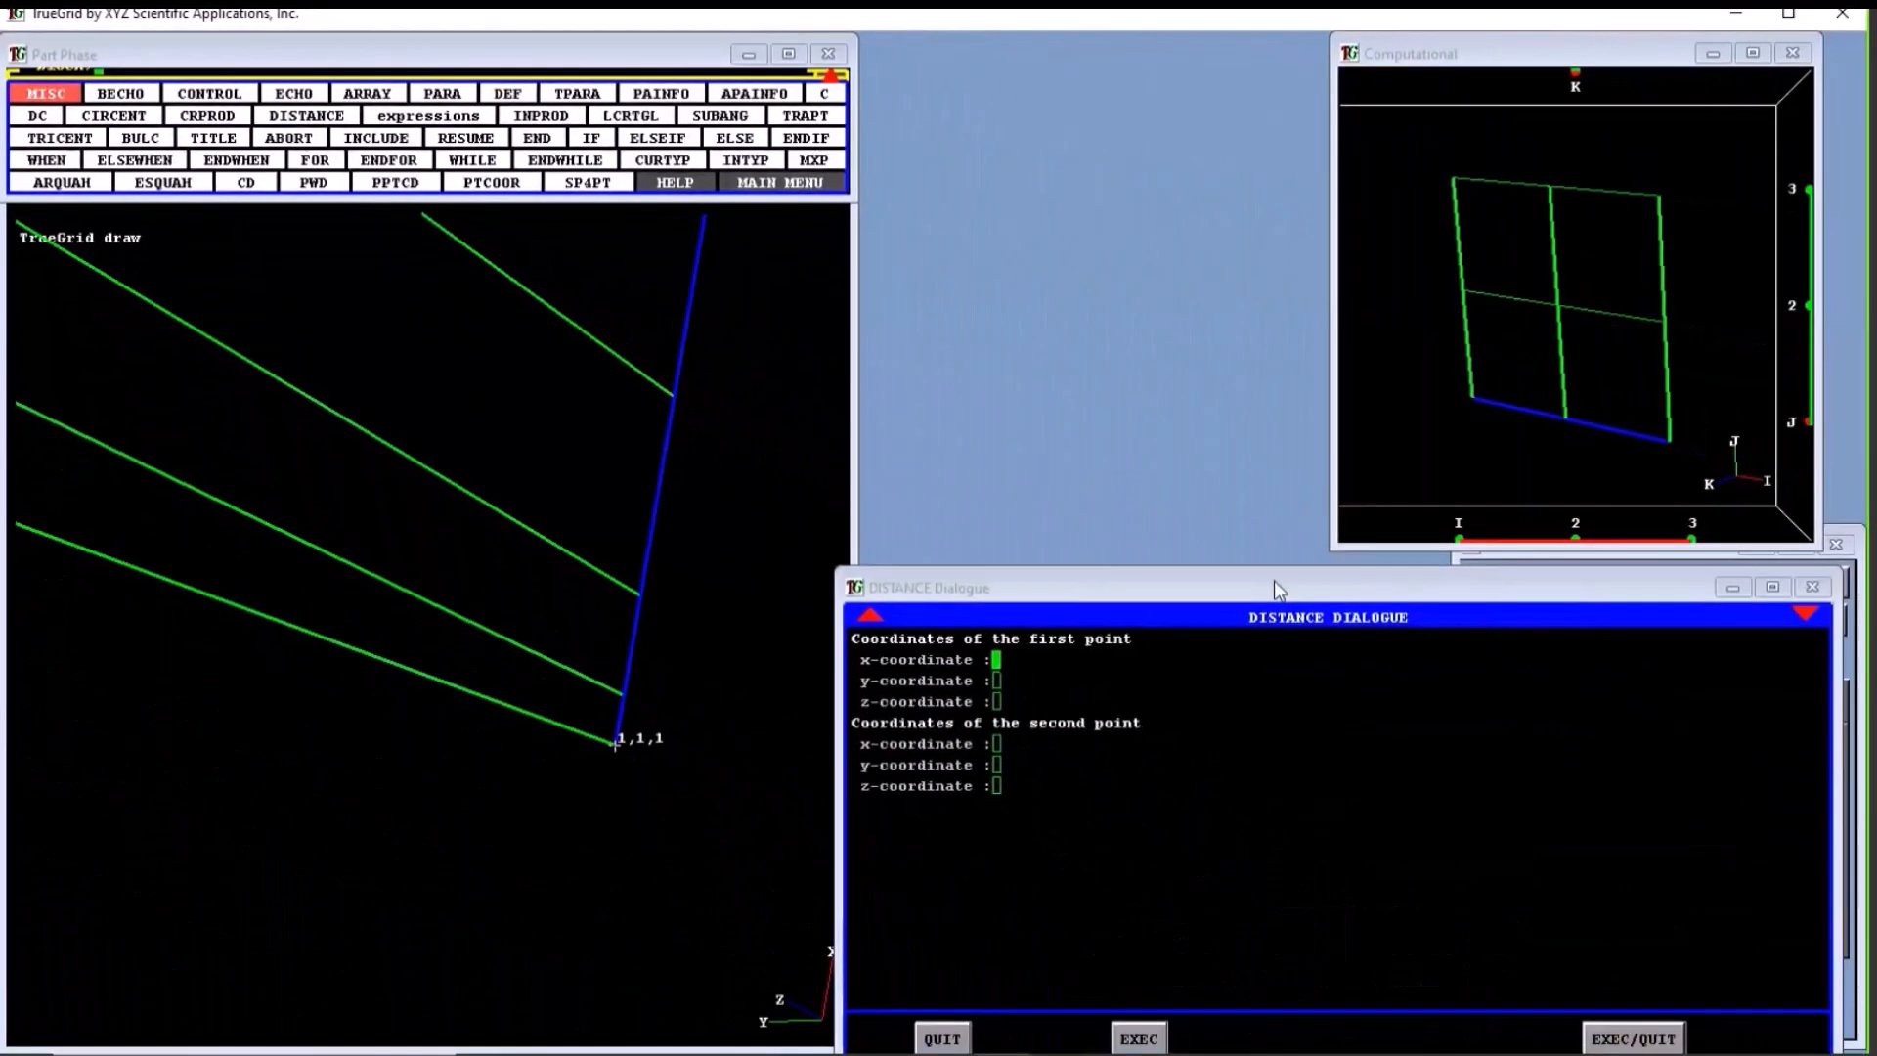
{"action": "left_click_drag", "start_coordinate": [1275, 582], "coordinate": [1283, 127]}
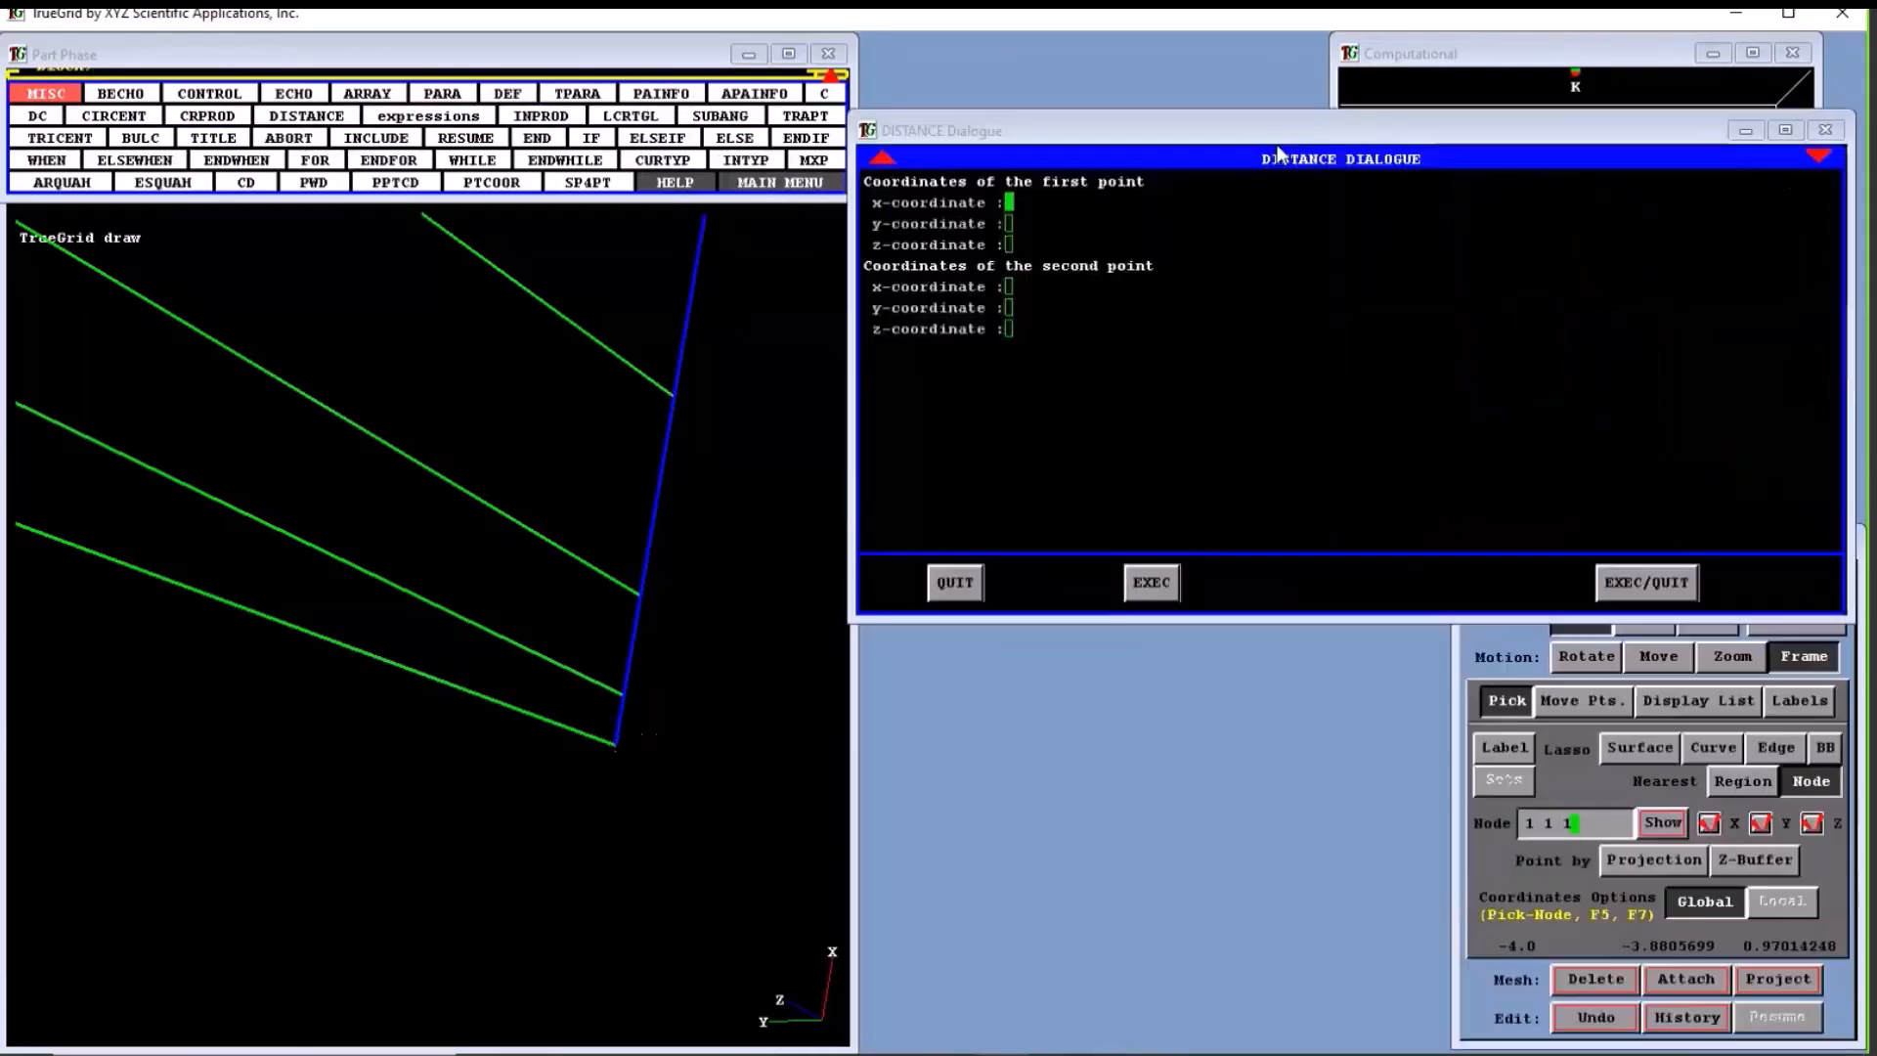
{"action": "left_click", "coordinate": [643, 794]}
{"action": "key", "text": "F7"}
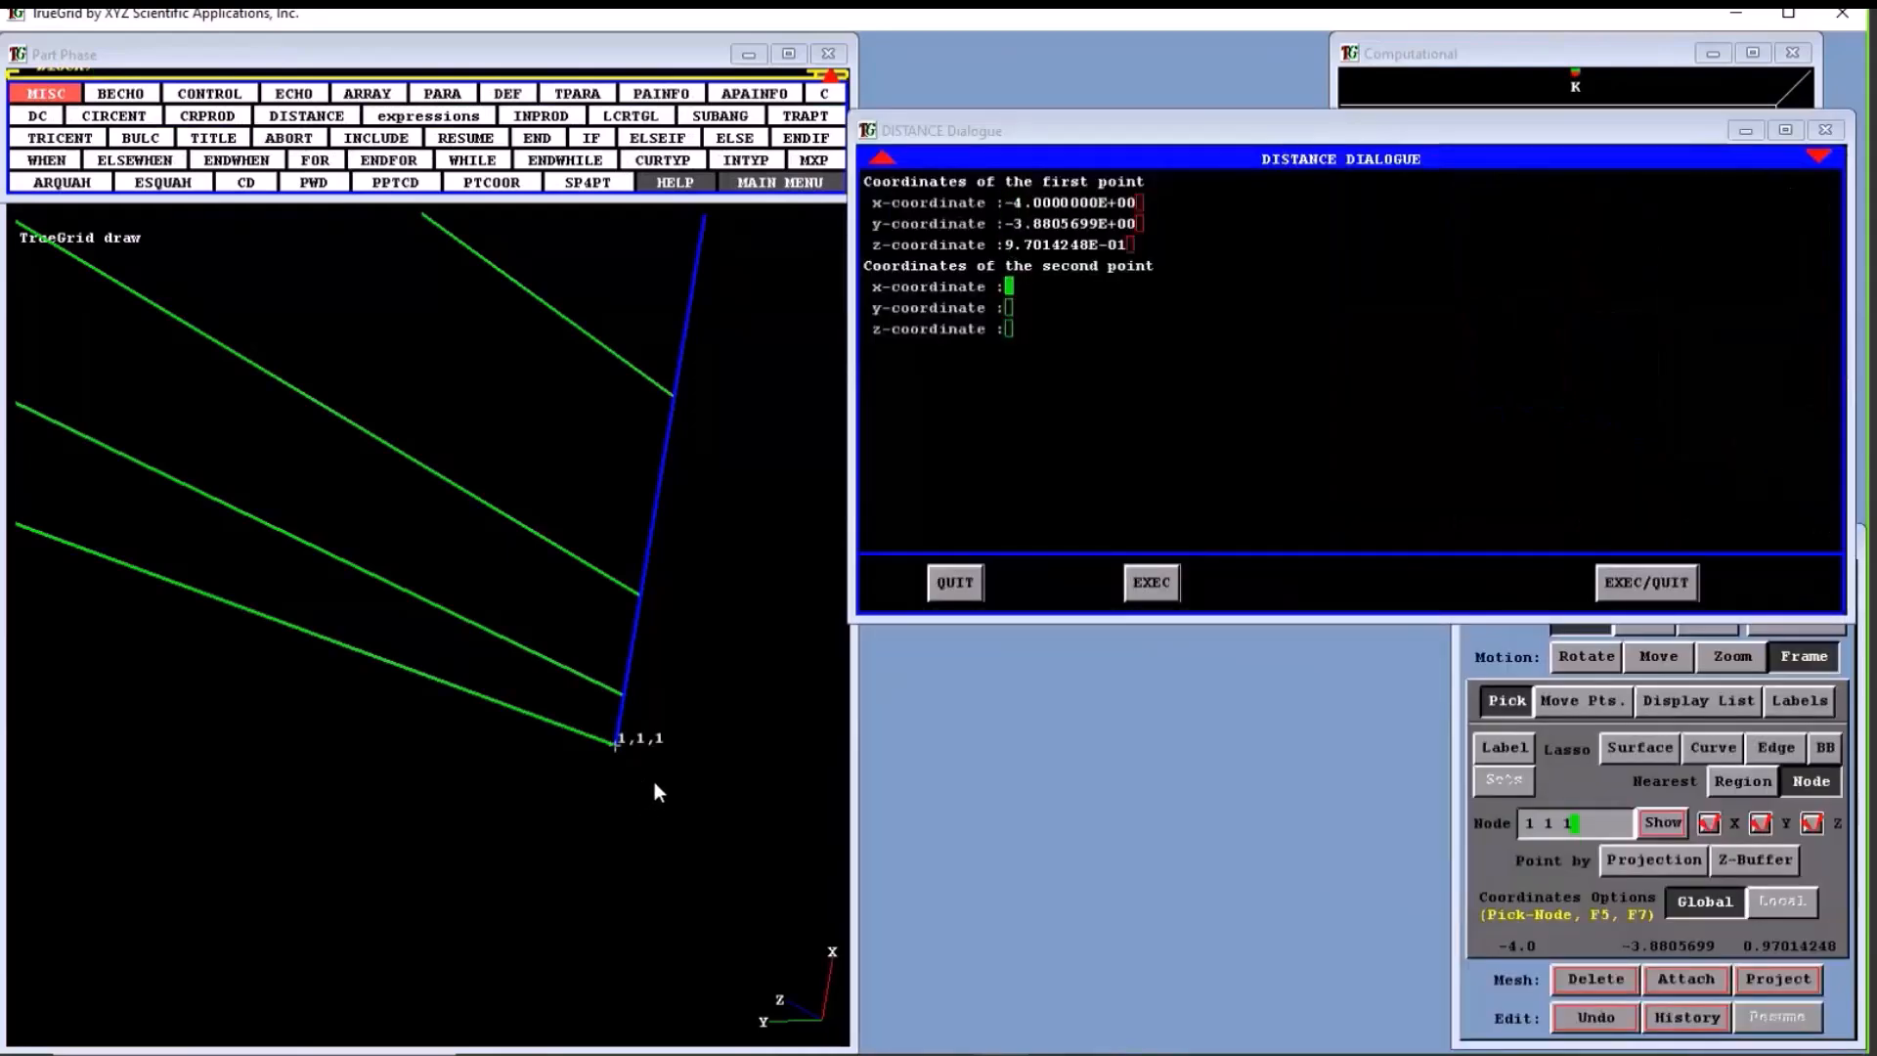
{"action": "left_click", "coordinate": [628, 697]}
{"action": "key", "text": "F7"}
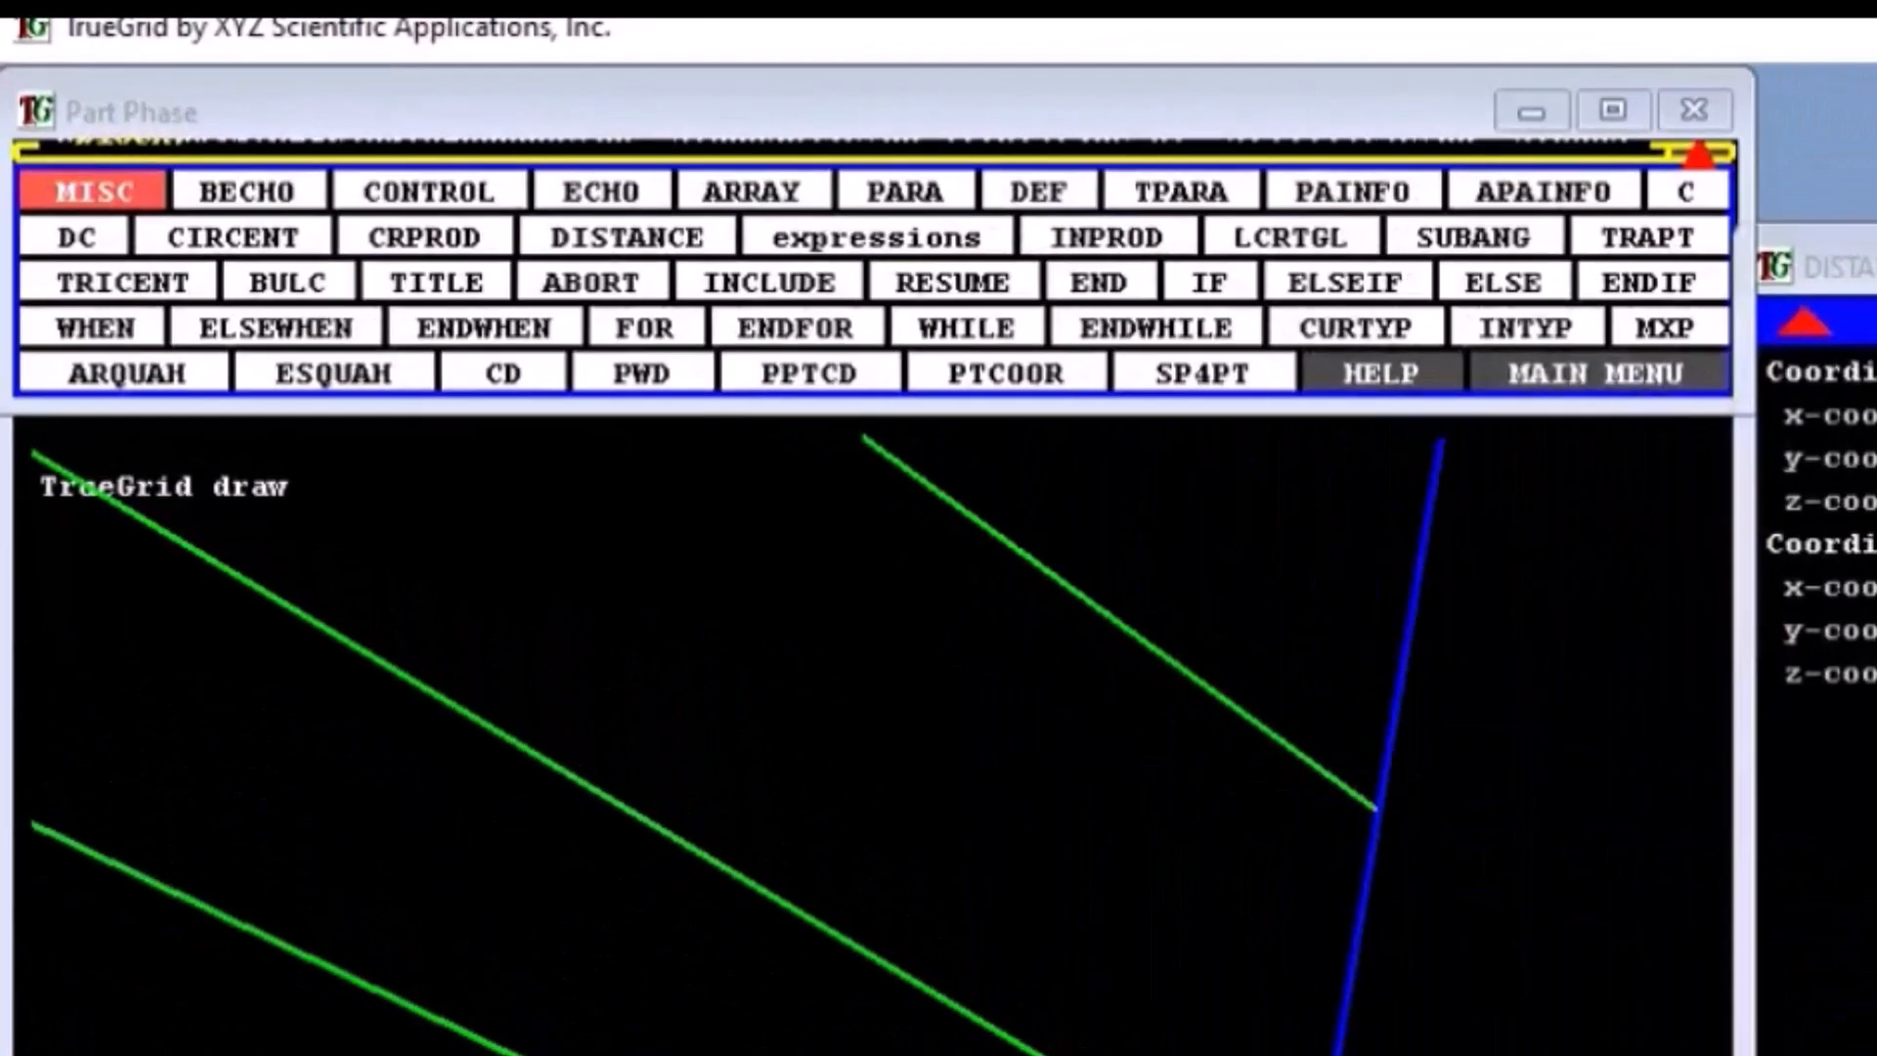
{"action": "left_click", "coordinate": [1646, 582]}
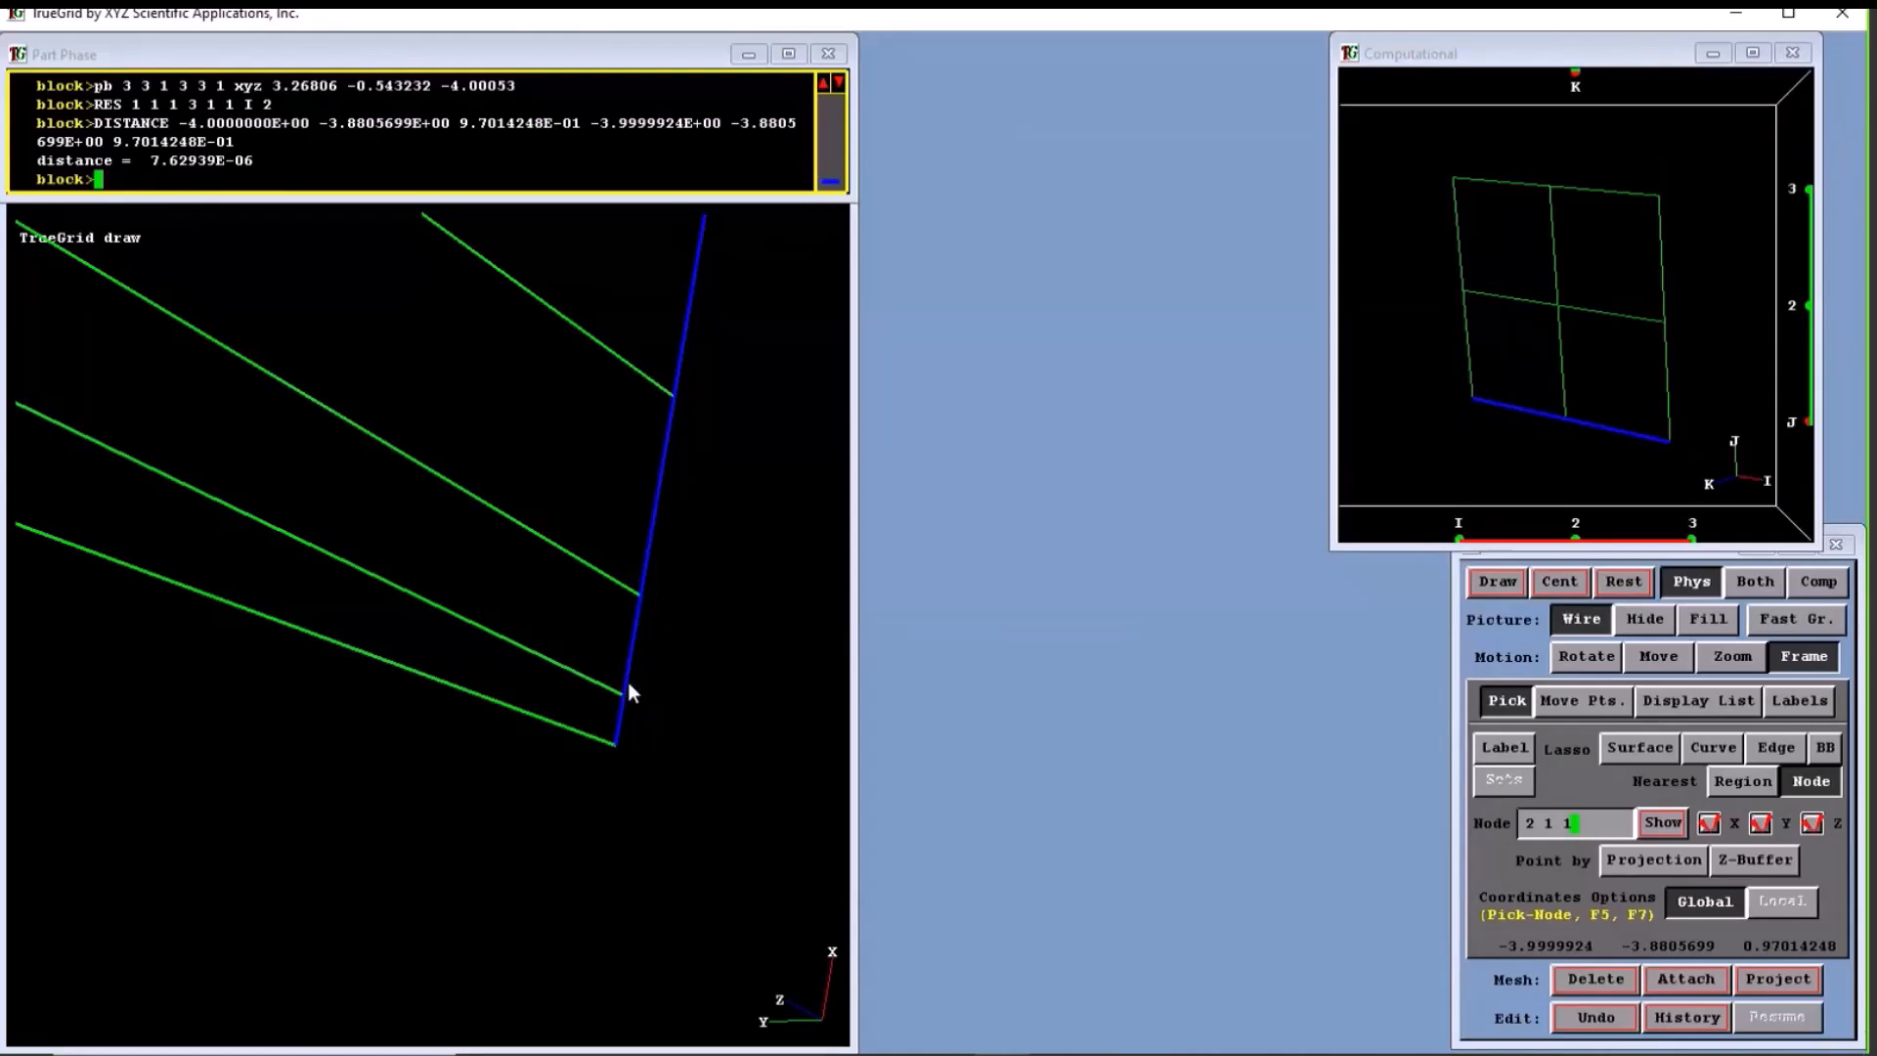
Measure the distance between nodes 2 1 1 and 3 1 1 on the same edge.
{"action": "left_click", "coordinate": [330, 96]}
{"action": "left_click", "coordinate": [310, 119]}
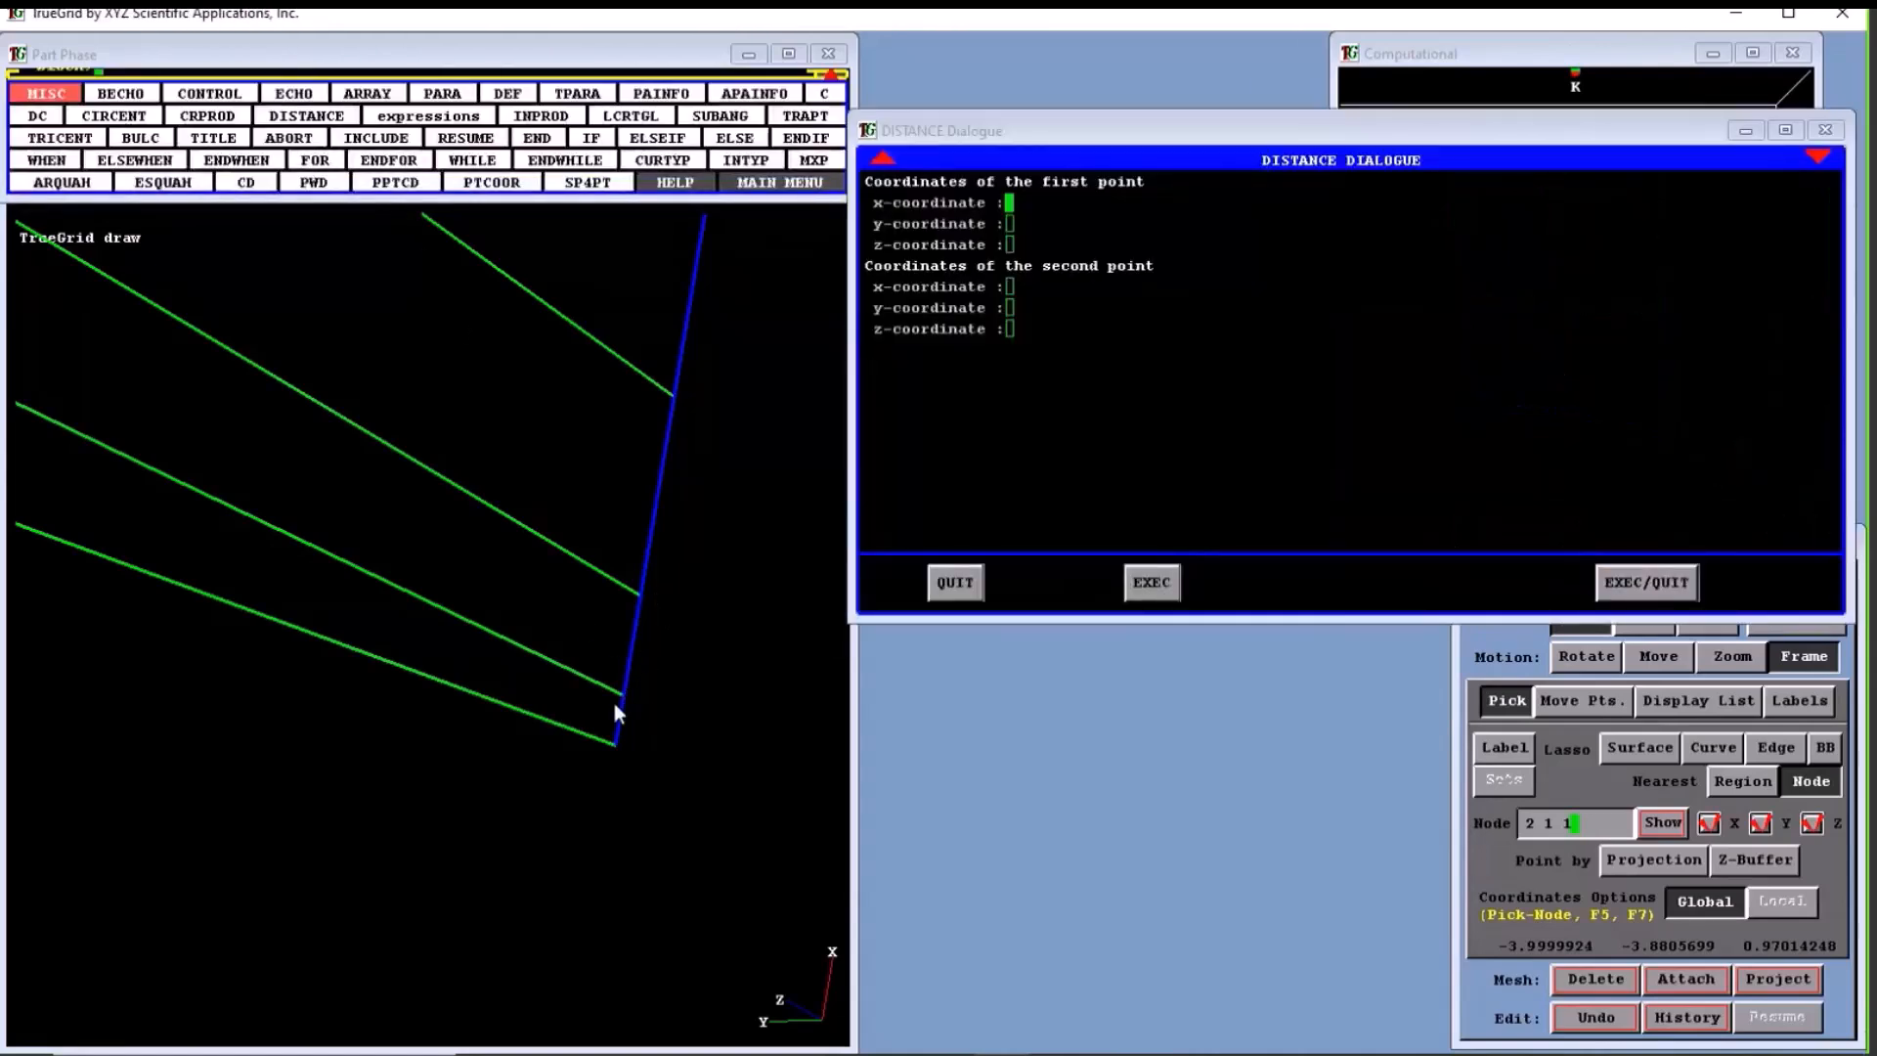
{"action": "key", "text": "F7"}
{"action": "left_click", "coordinate": [640, 595]}
{"action": "key", "text": "F7"}
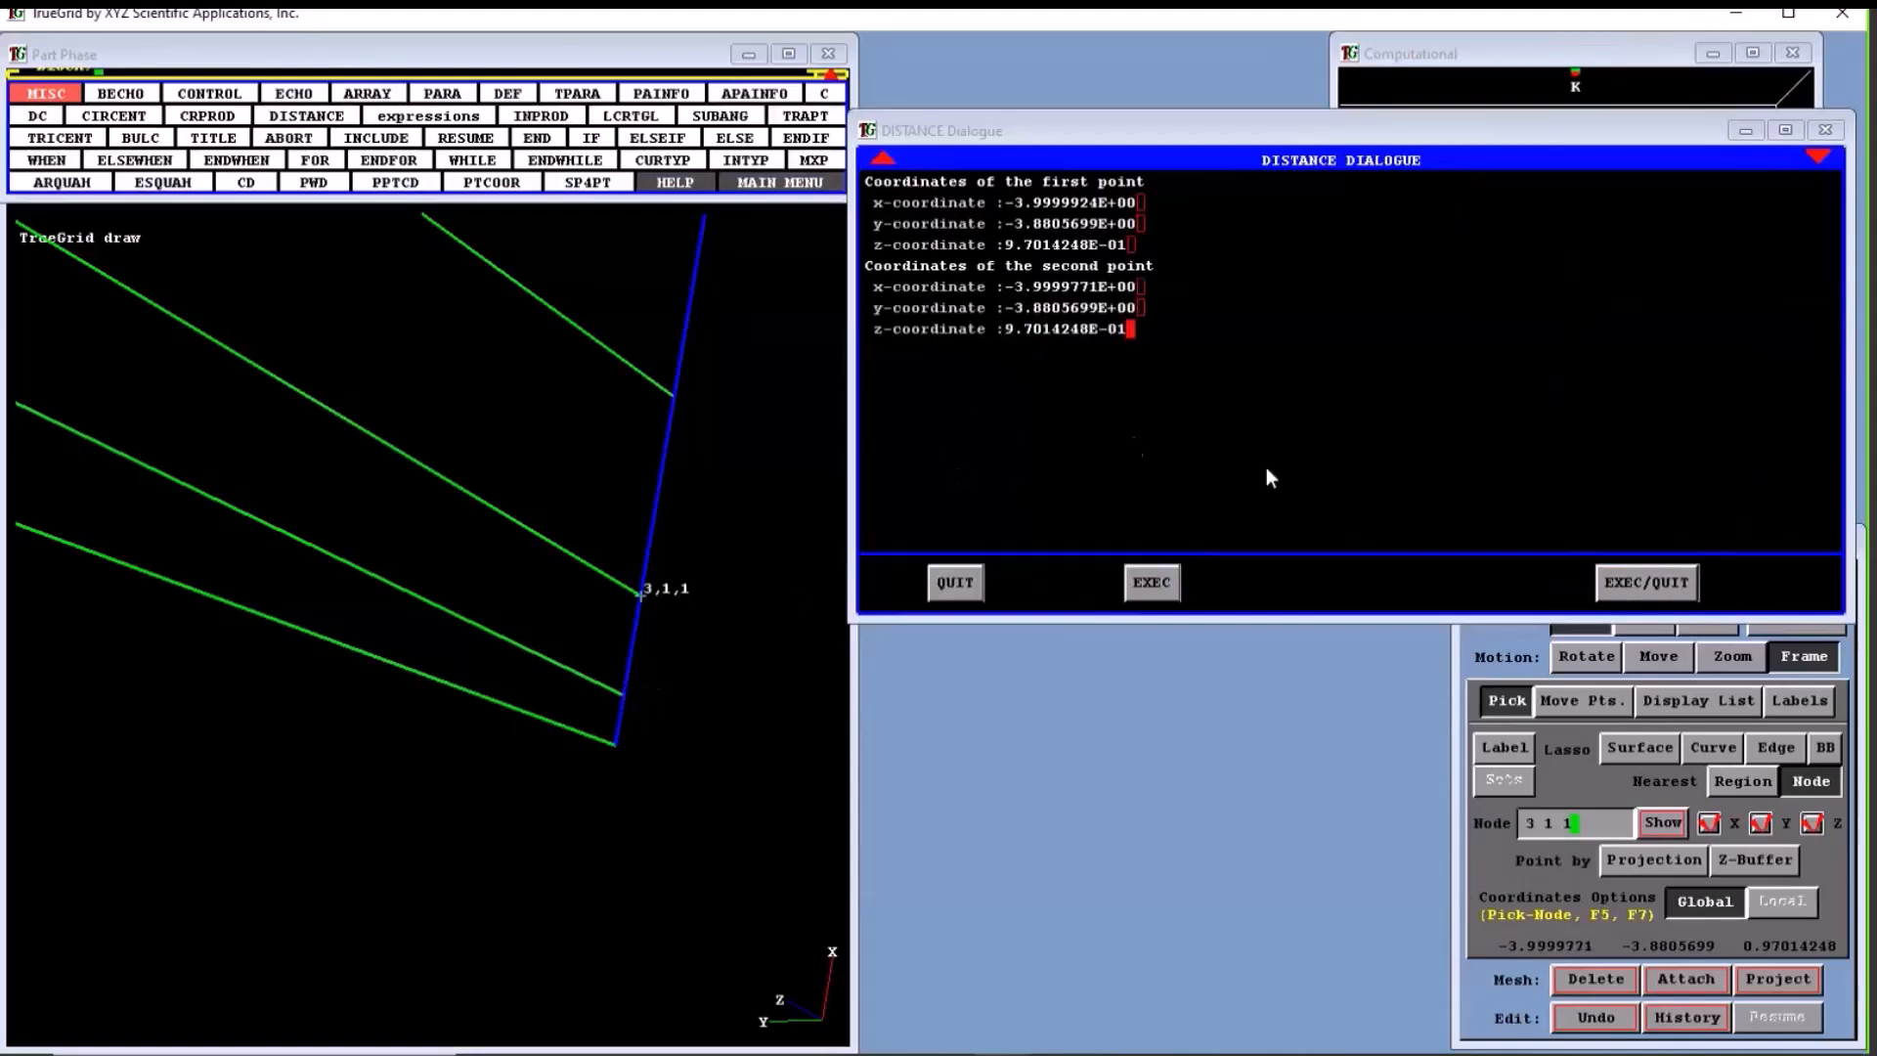
{"action": "left_click", "coordinate": [1613, 587]}
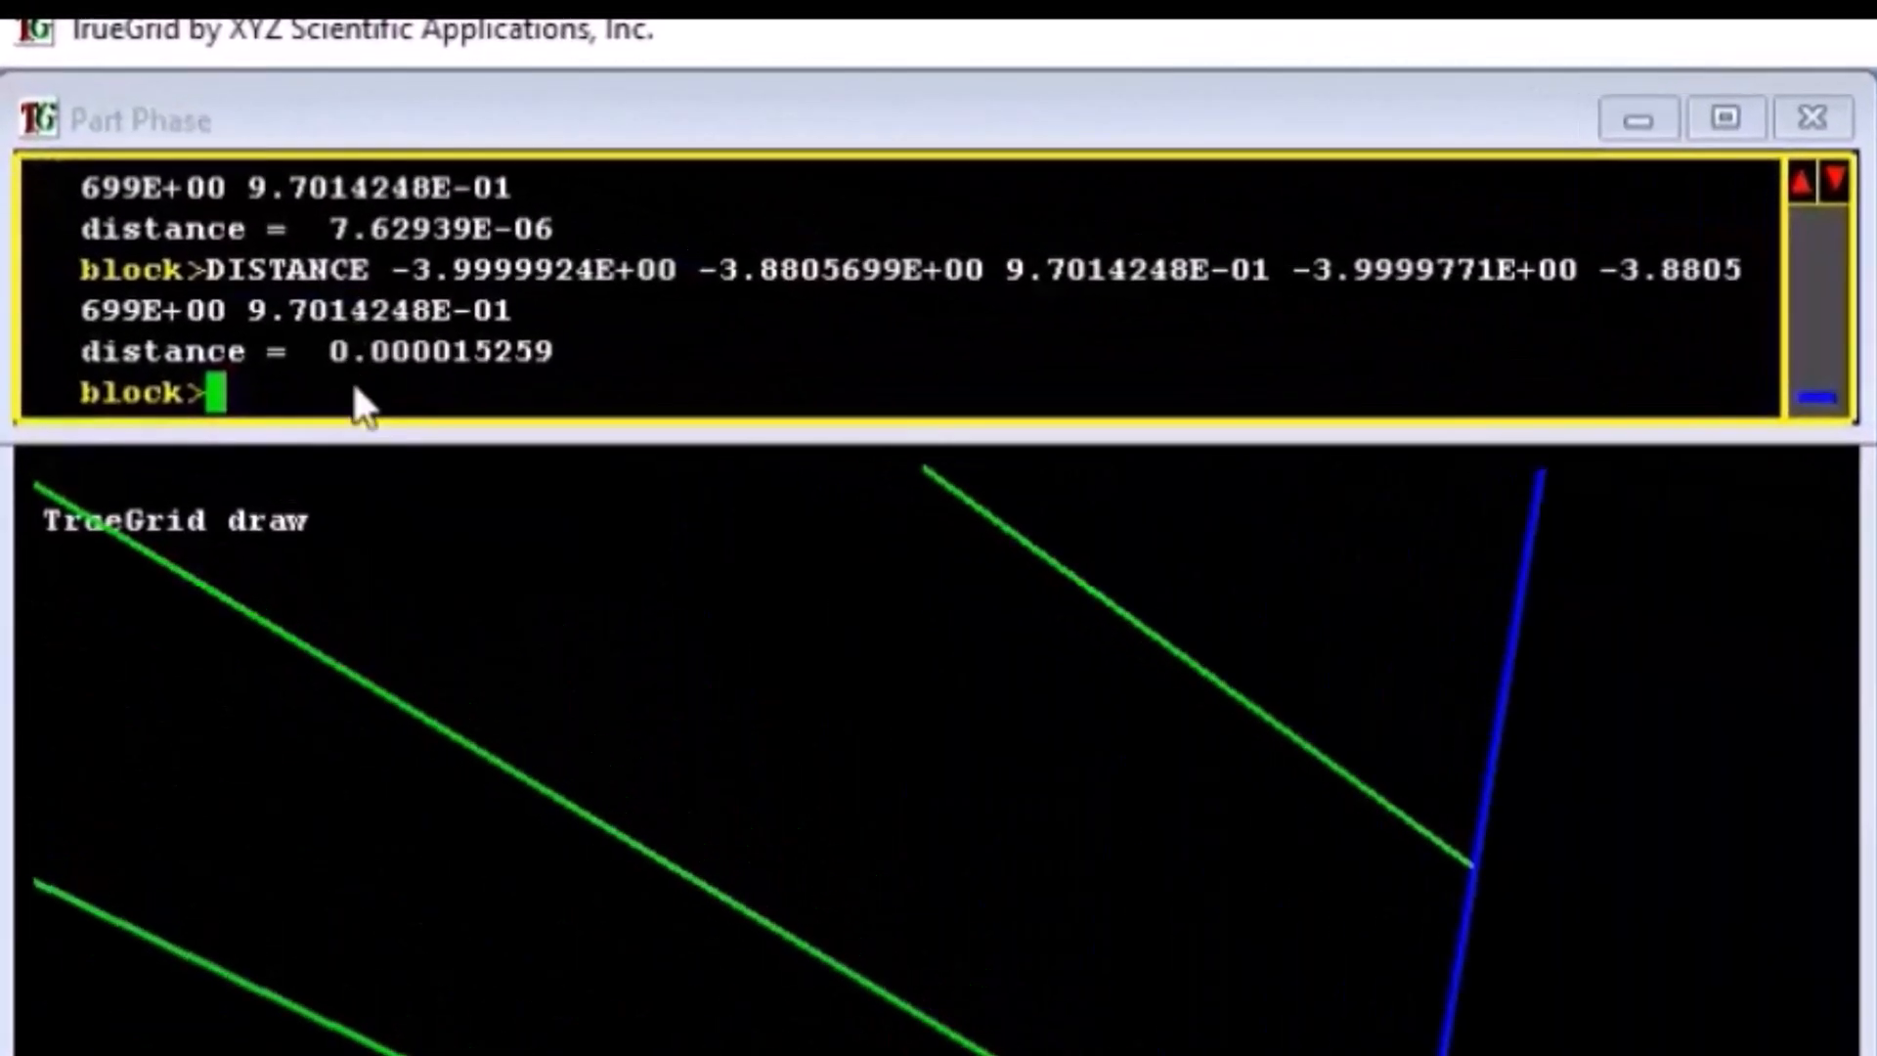
Calculate the ratio of the two node distances with the command dc 0.000015259/7.62939E-06.
{"action": "type", "text": "dc"}
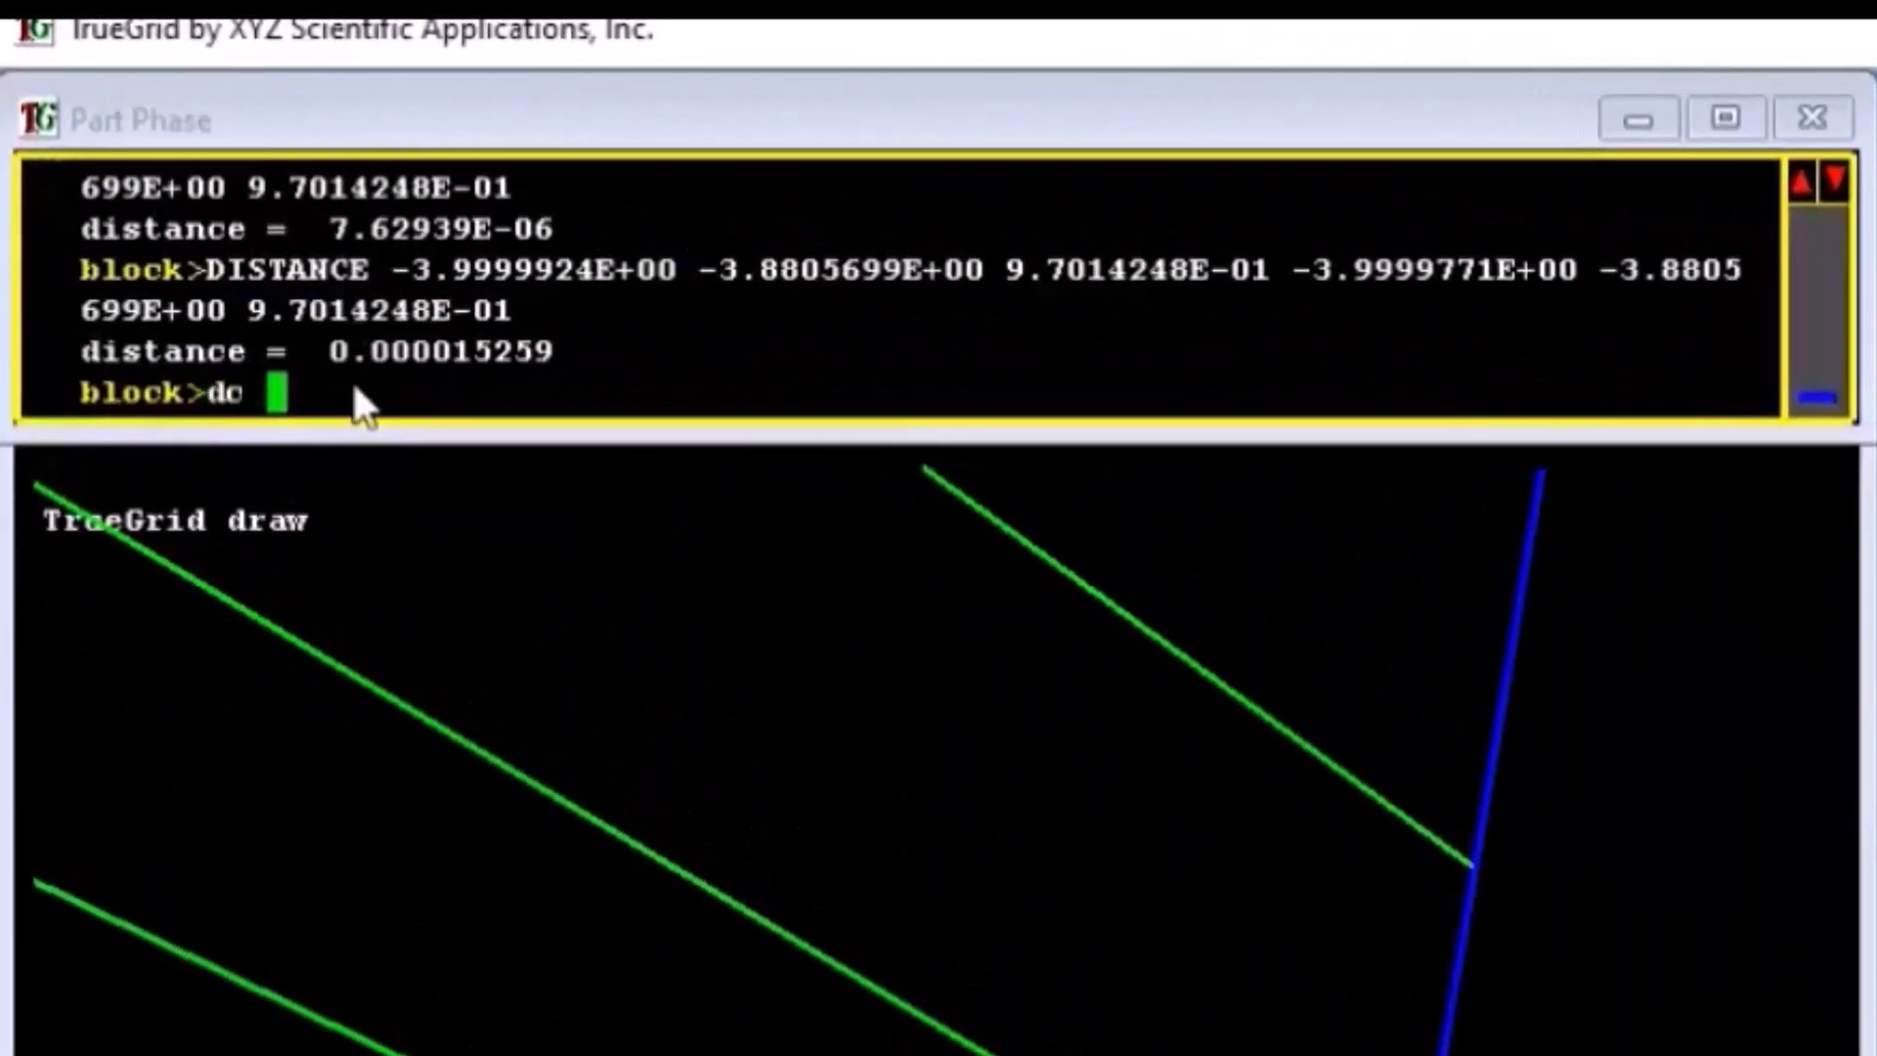
{"action": "left_click_drag", "start_coordinate": [339, 353], "coordinate": [549, 344]}
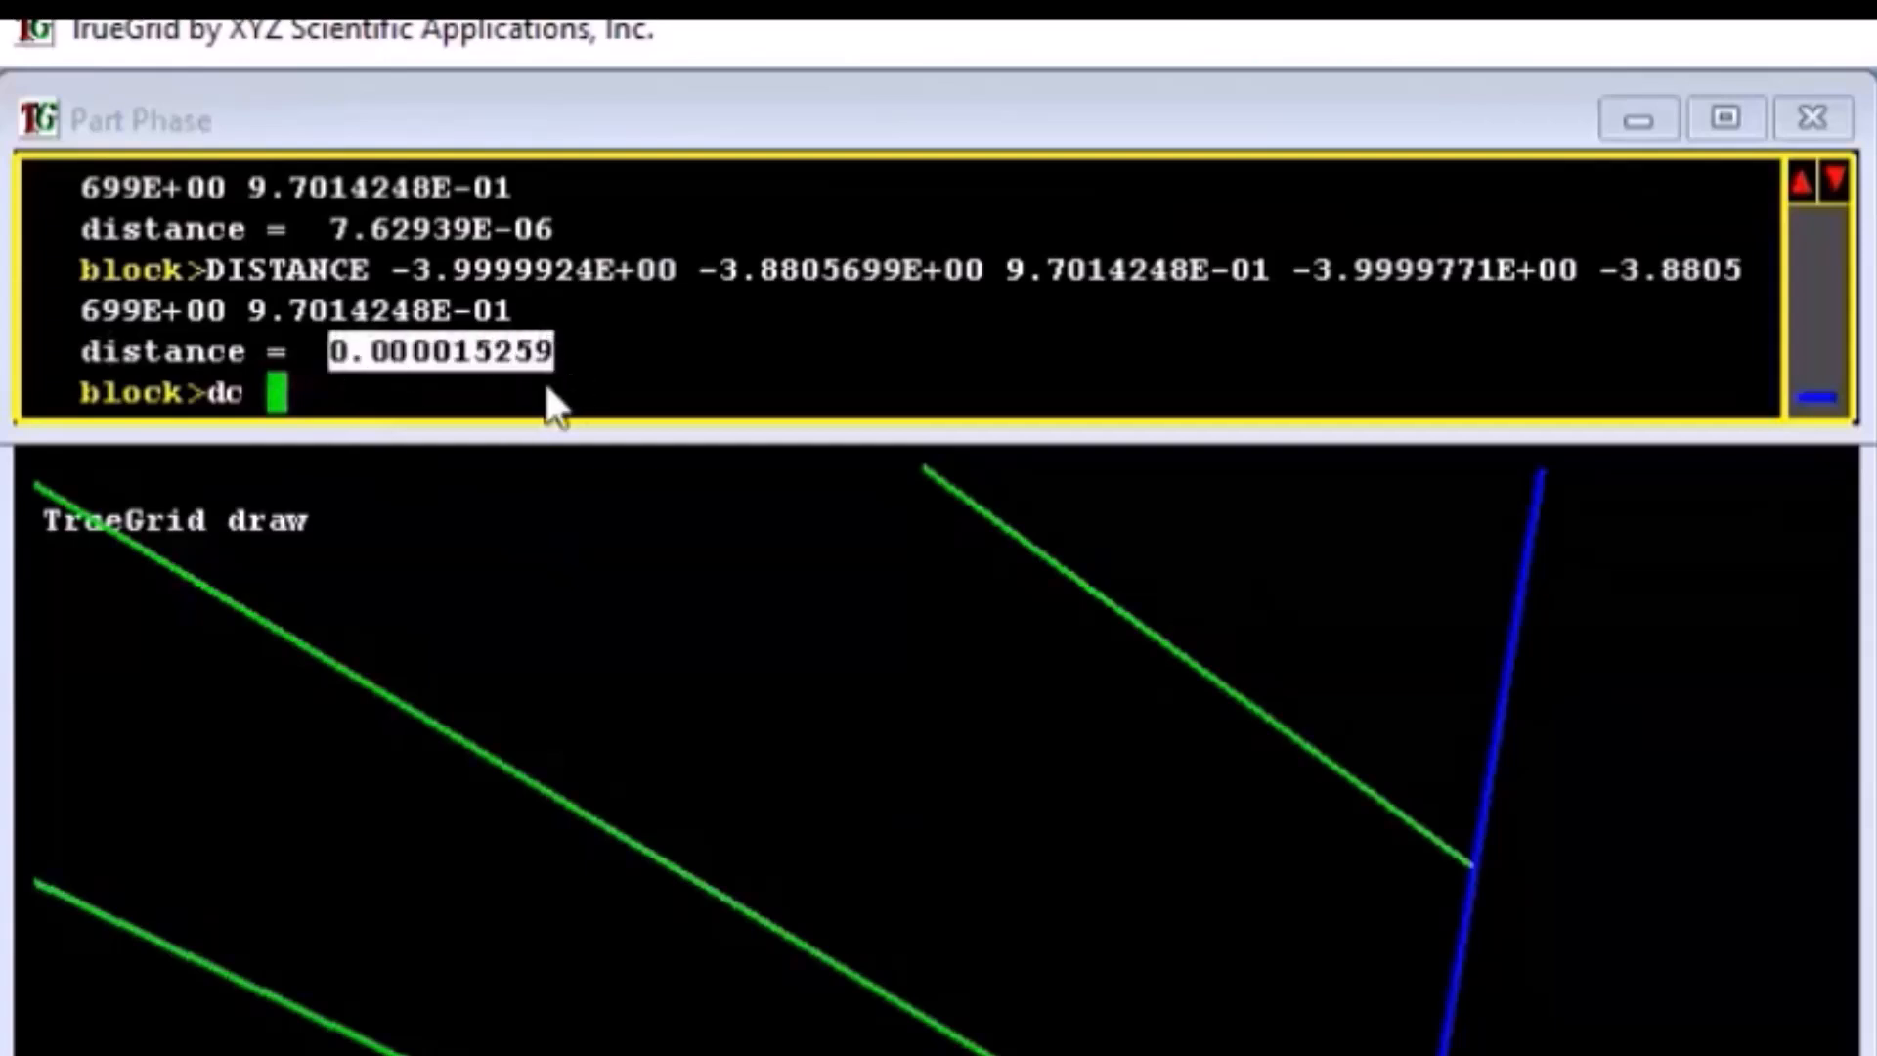
{"action": "type", "text": "0.000015259"}
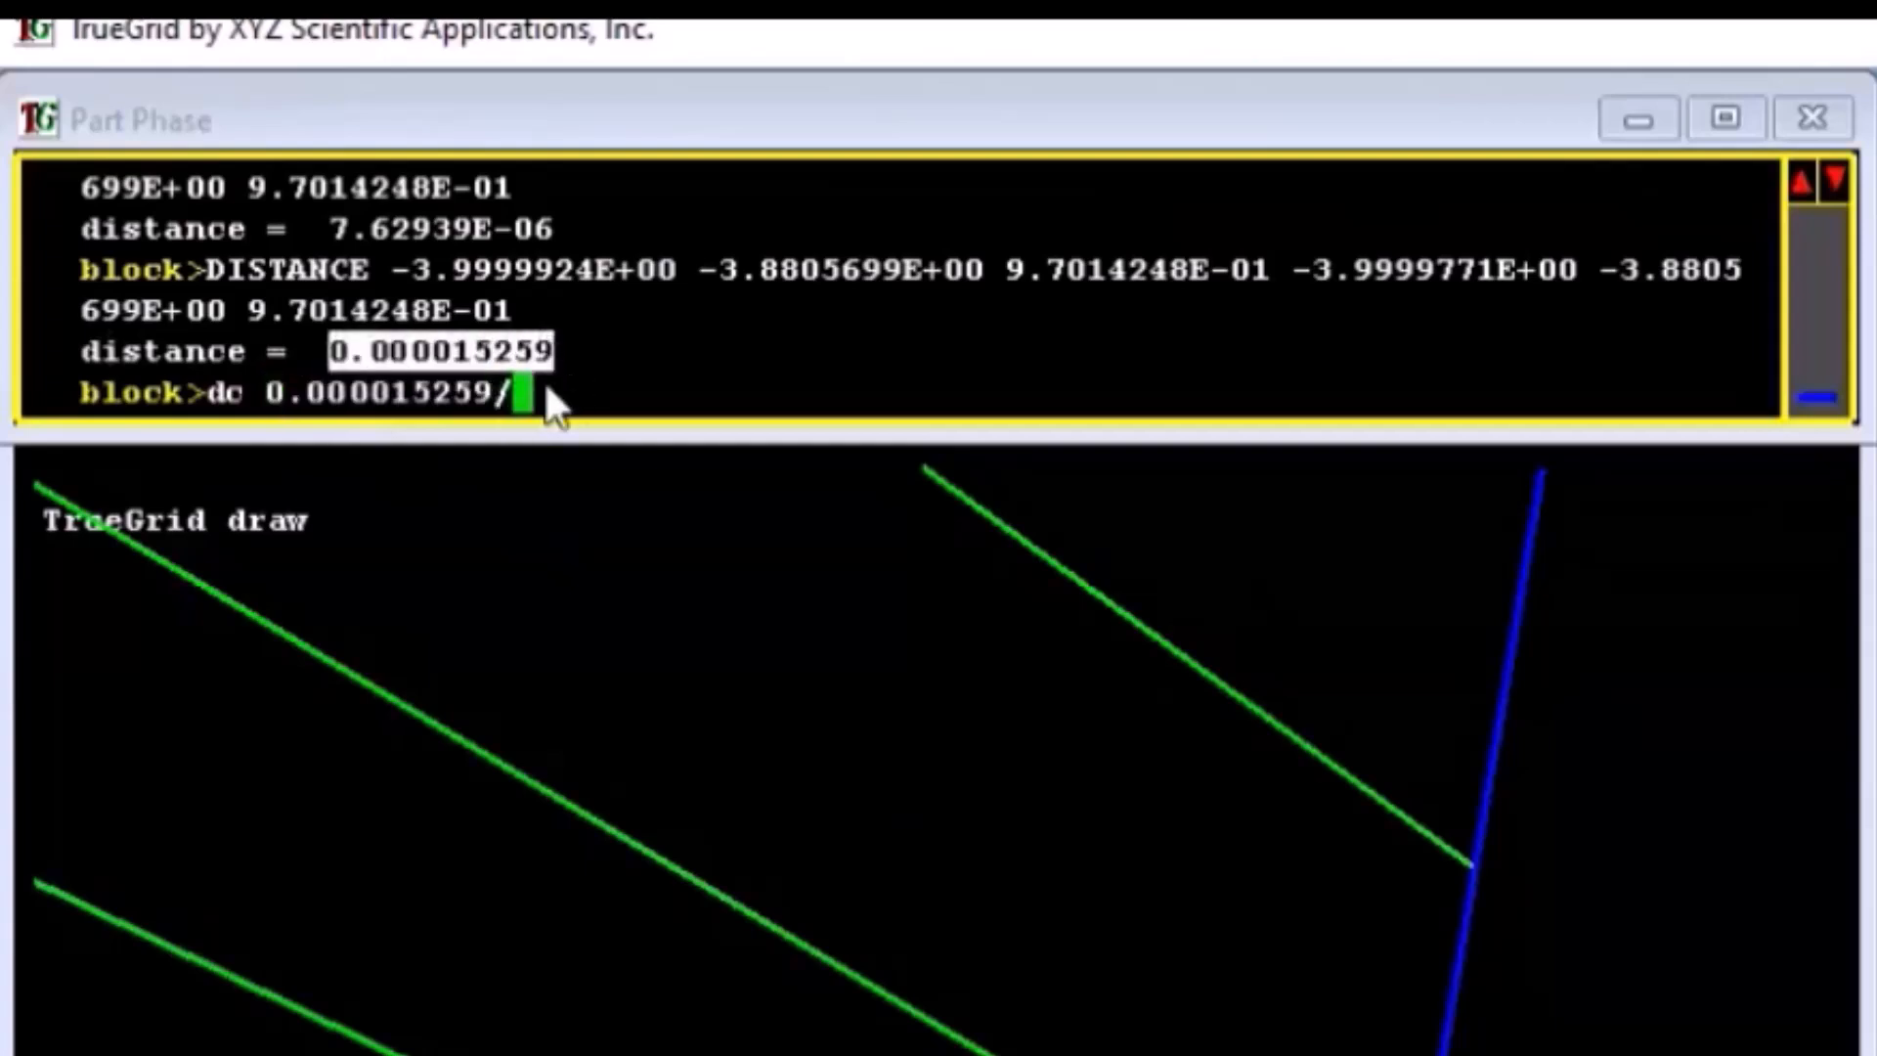
{"action": "left_click_drag", "start_coordinate": [326, 221], "coordinate": [516, 229]}
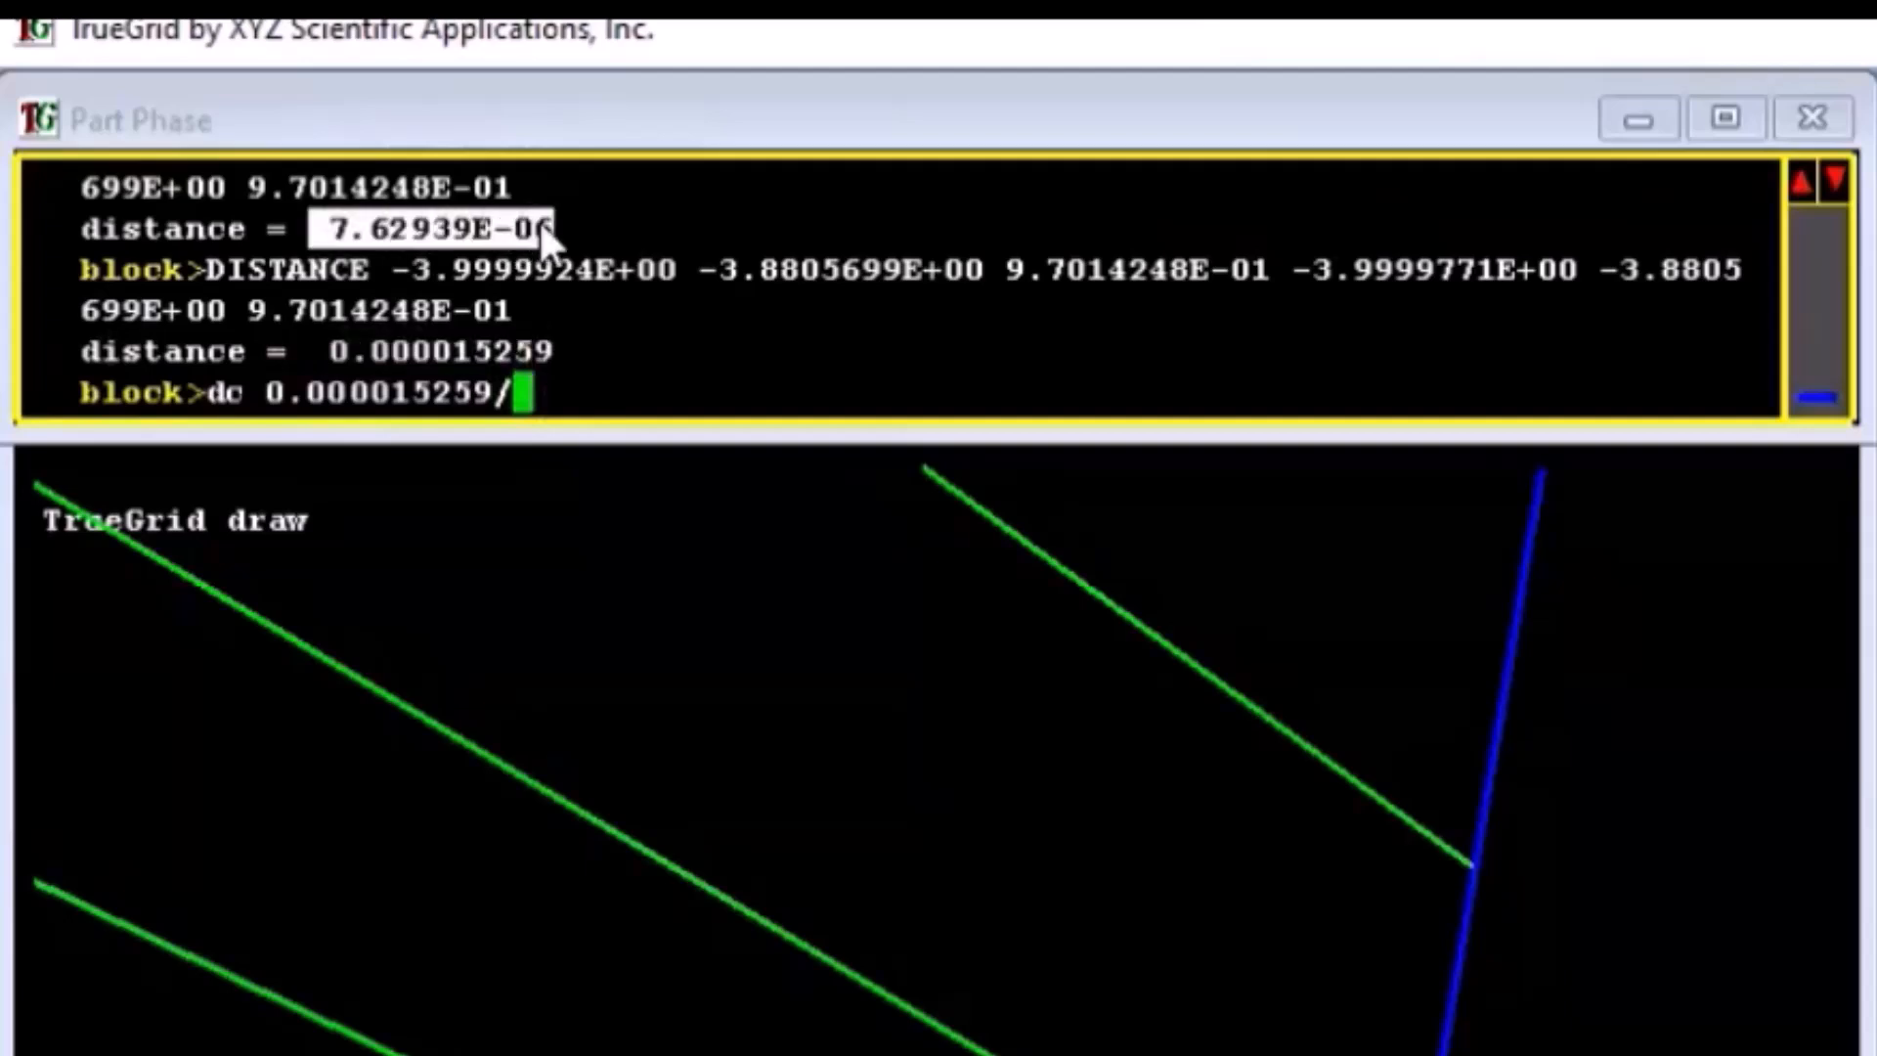
{"action": "type", "text": "7.62939E-06"}
{"action": "key", "text": "Return"}
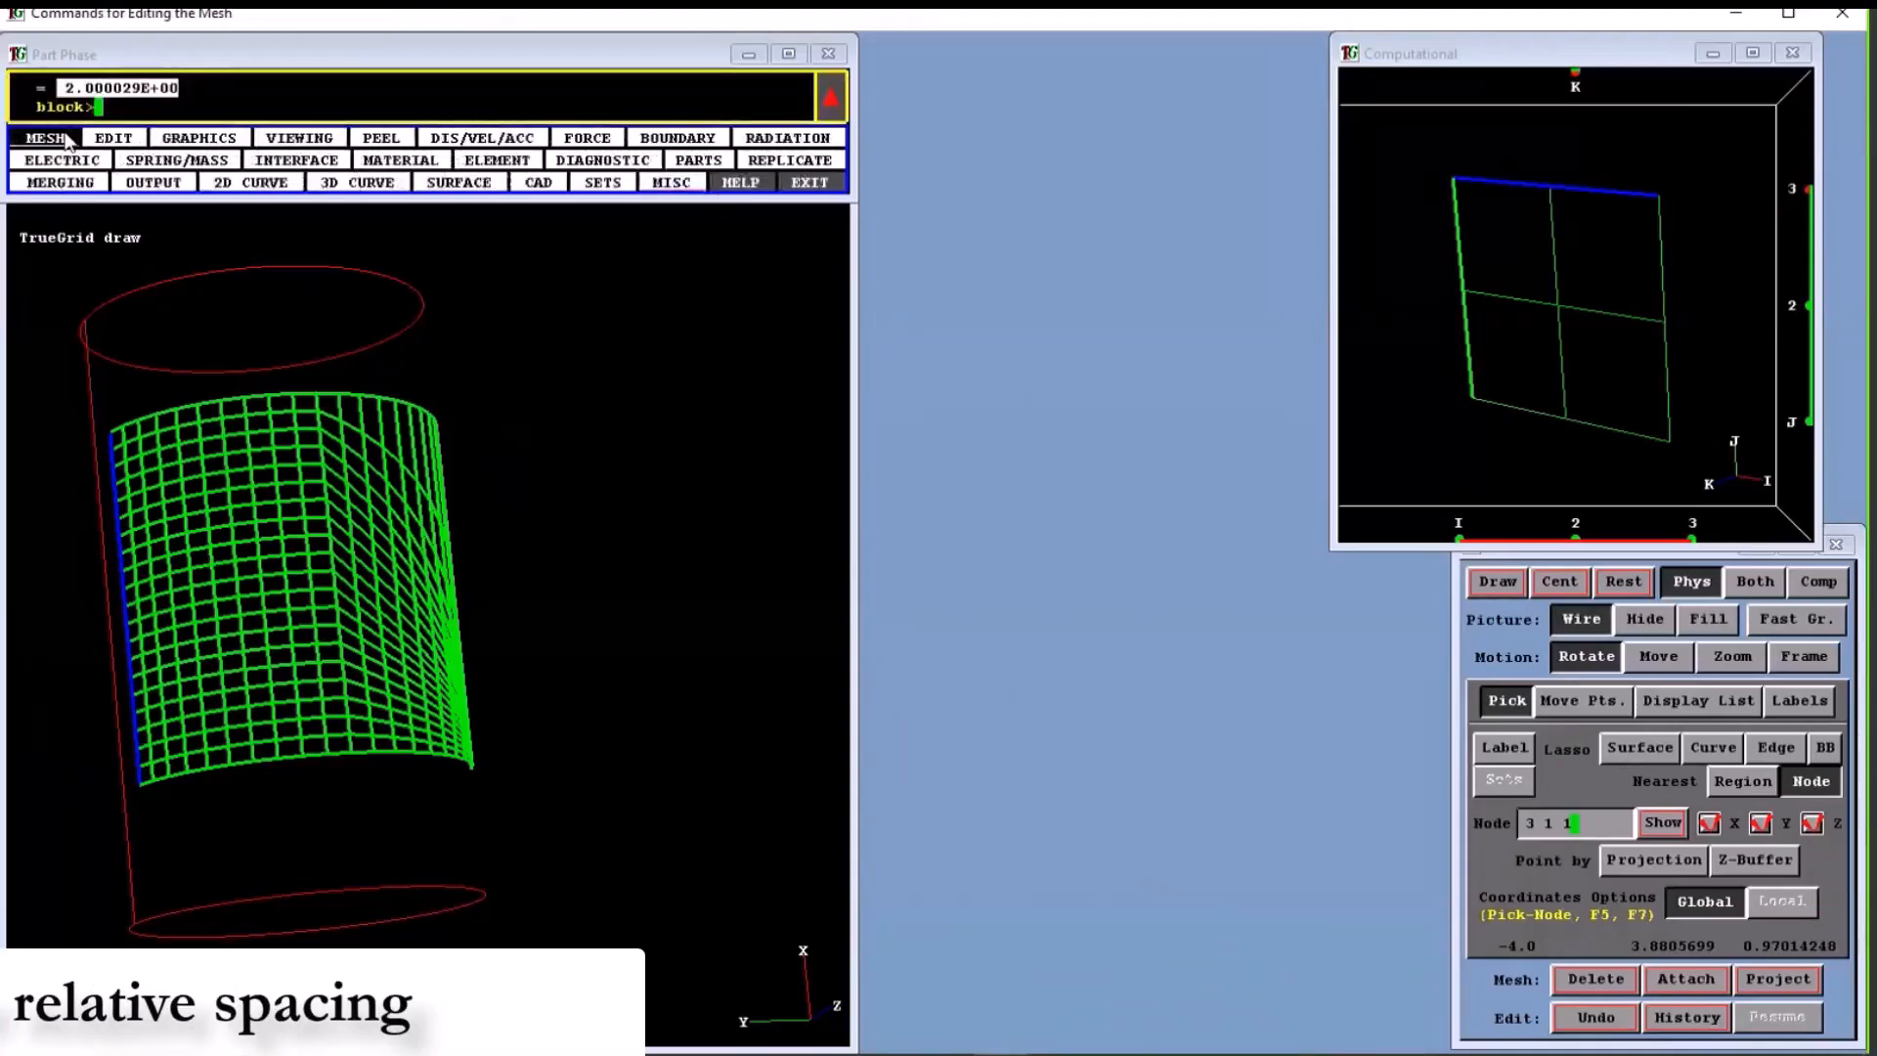
Apply double relative spacing (DRS) in the I-direction to the mesh edge from 1 3 1 to 3 3 1.
{"action": "left_click", "coordinate": [39, 117]}
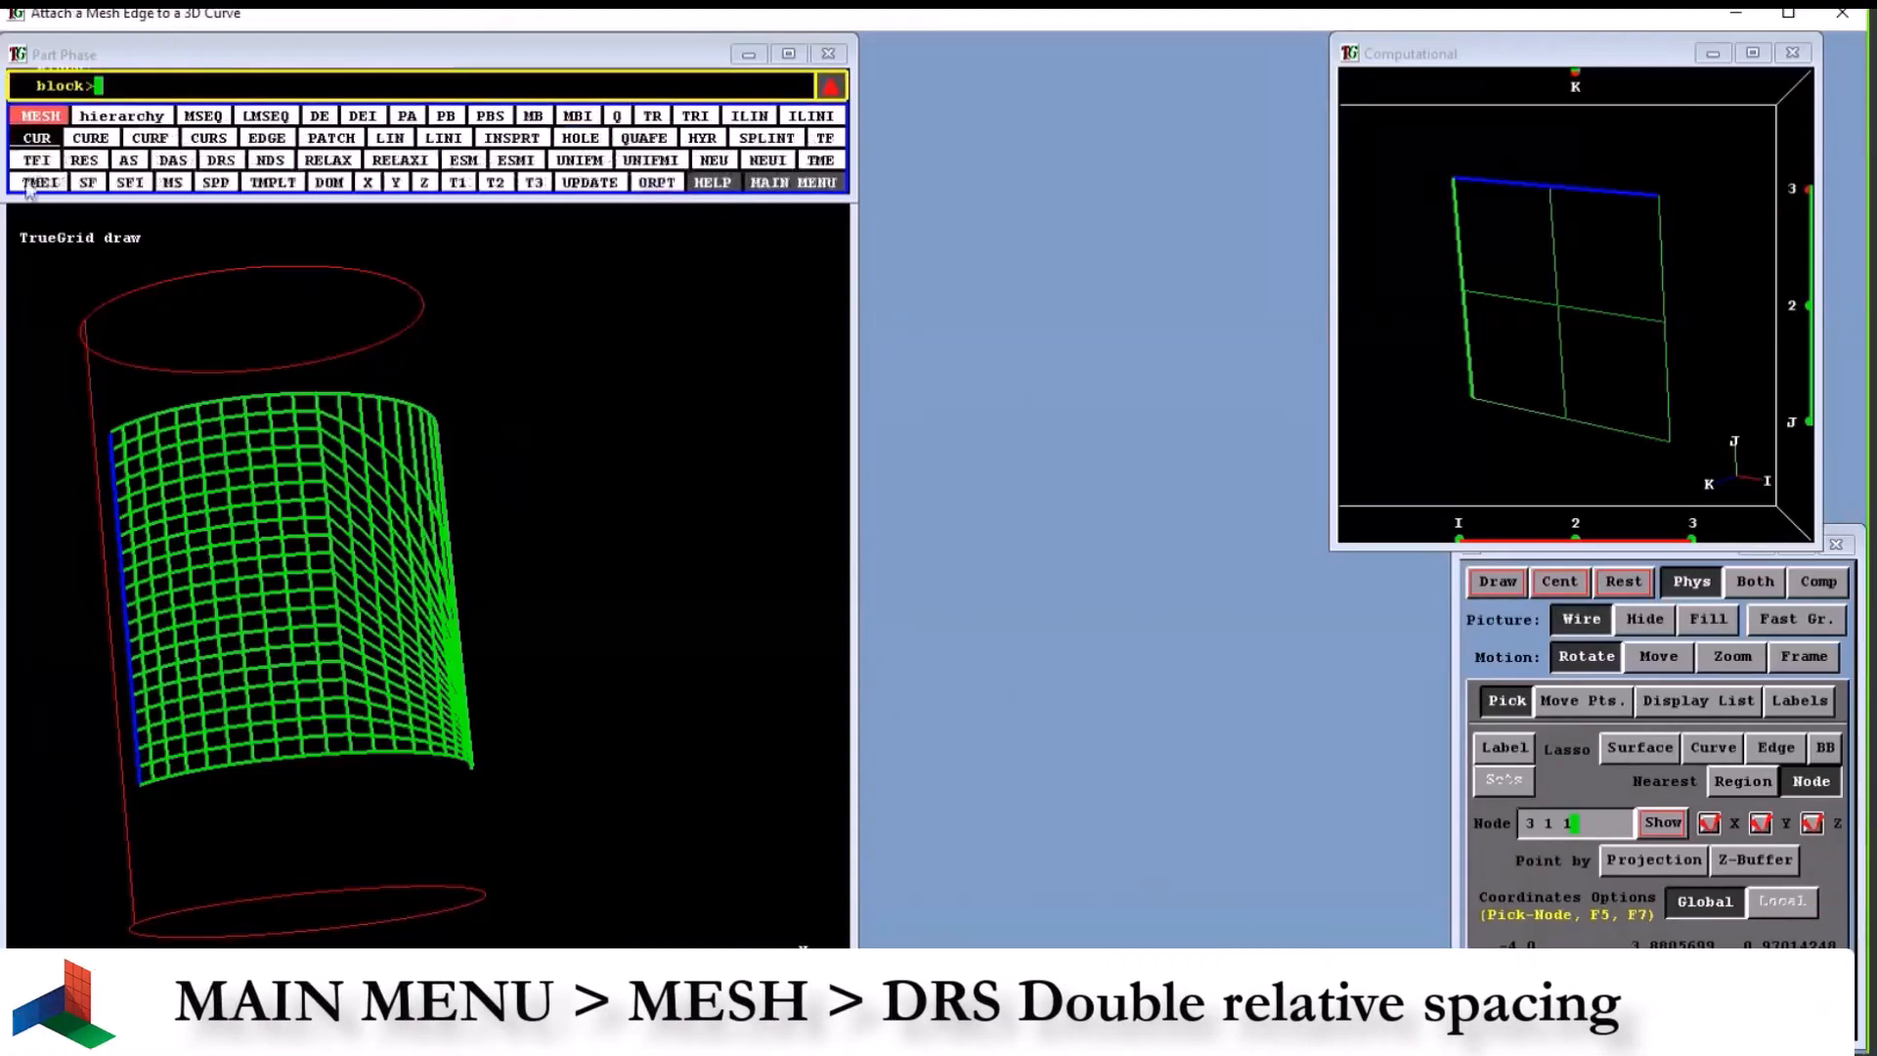
{"action": "left_click", "coordinate": [220, 161]}
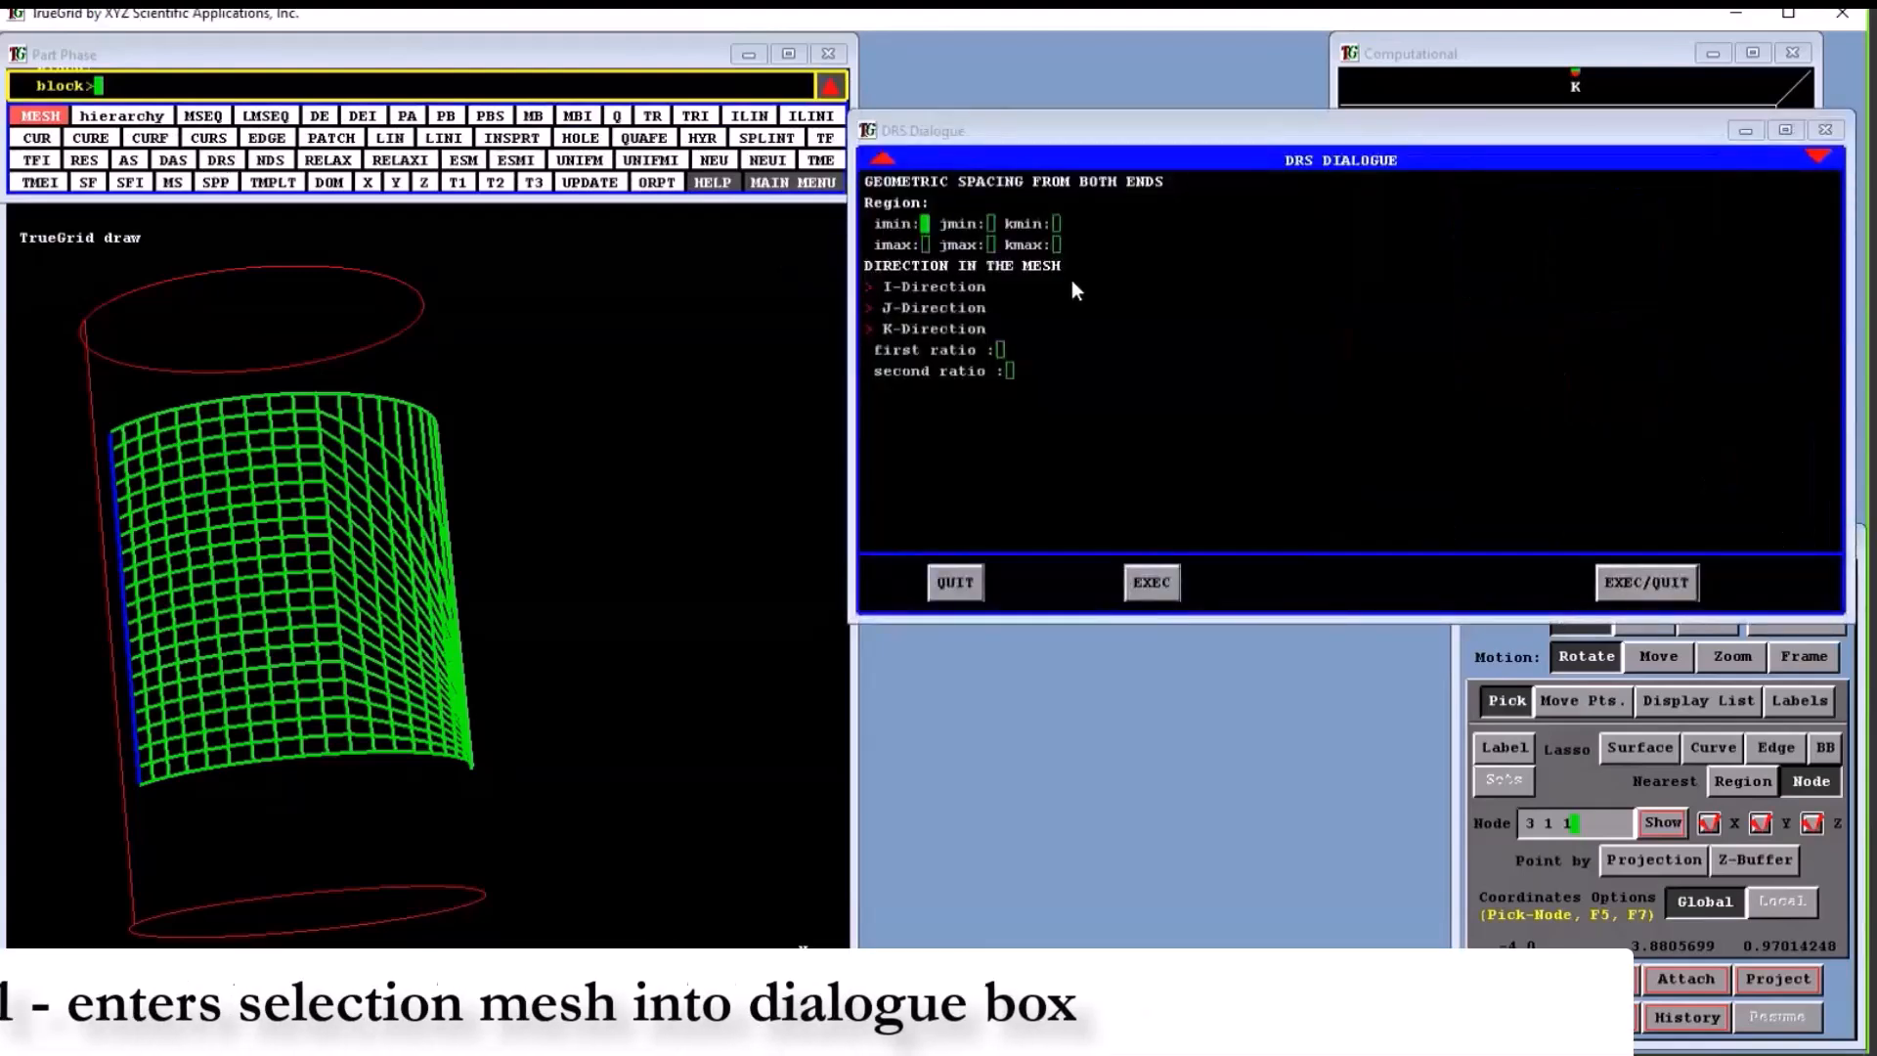
{"action": "key", "text": "F1"}
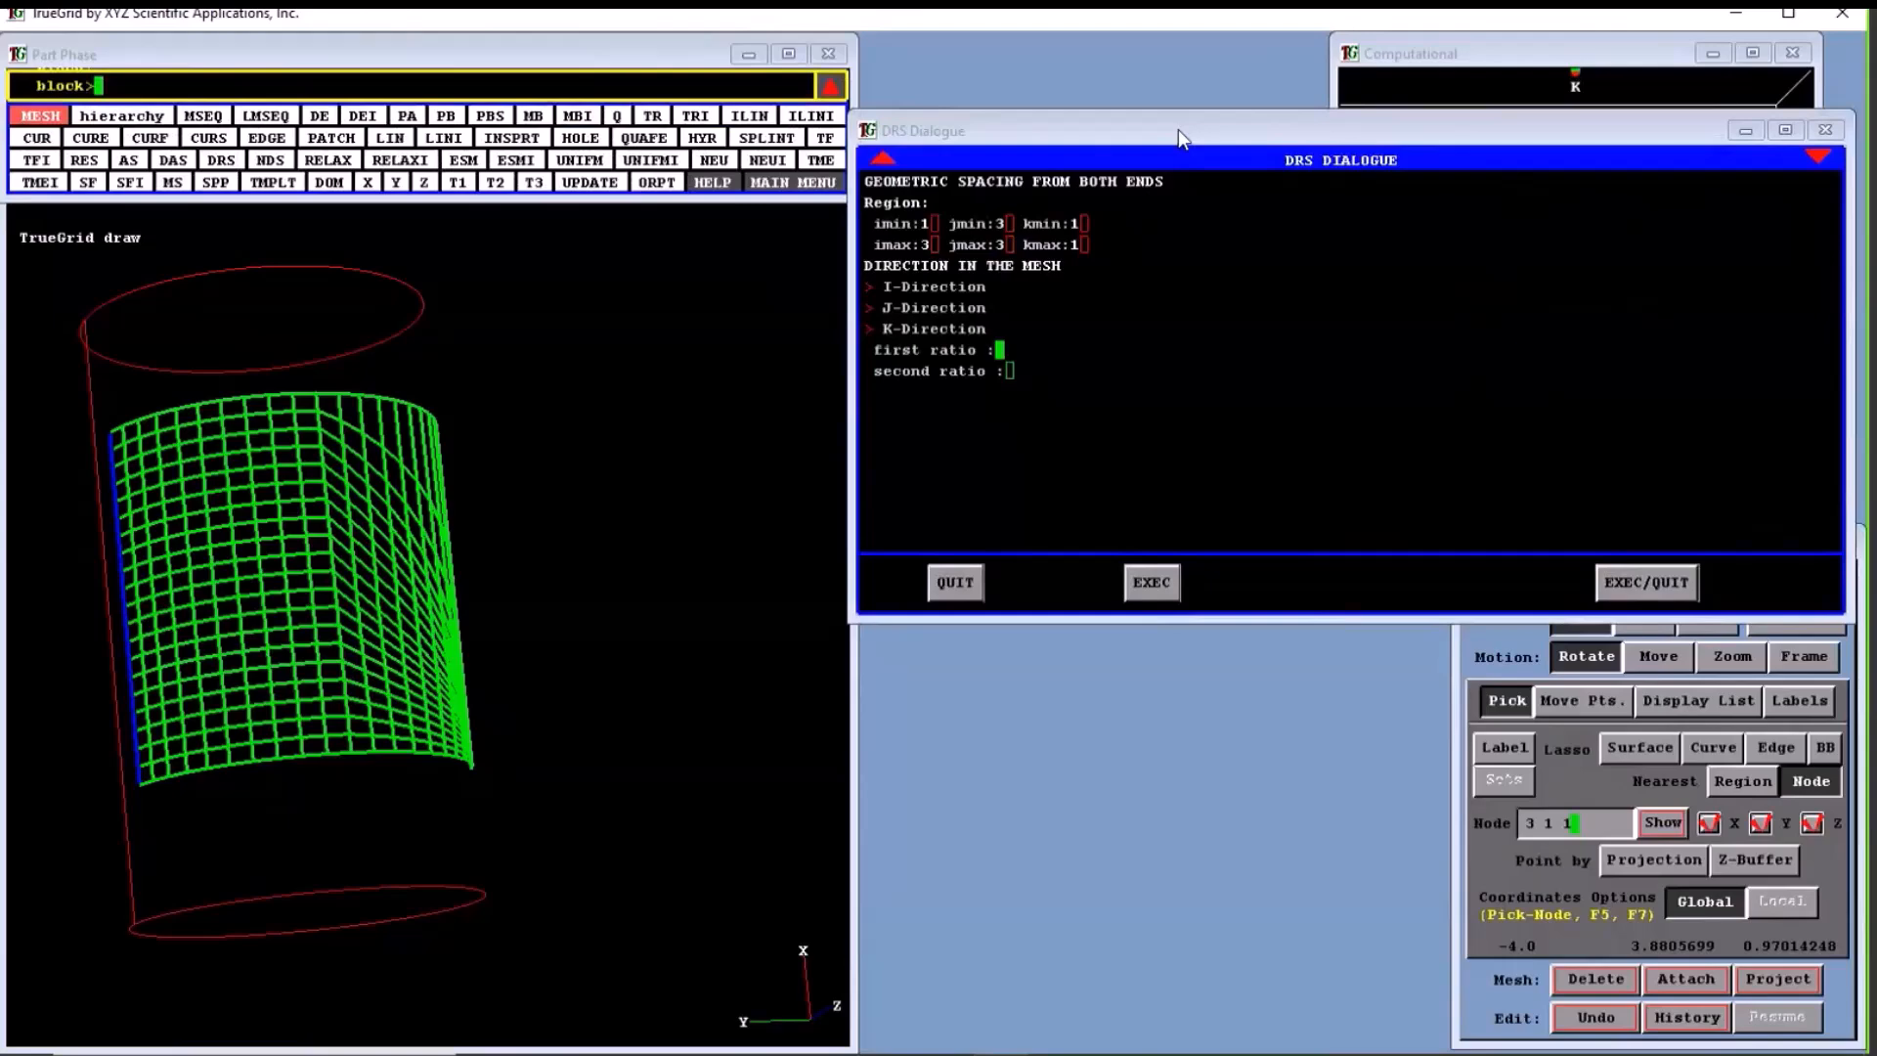
{"action": "left_click_drag", "start_coordinate": [1178, 129], "coordinate": [971, 597]}
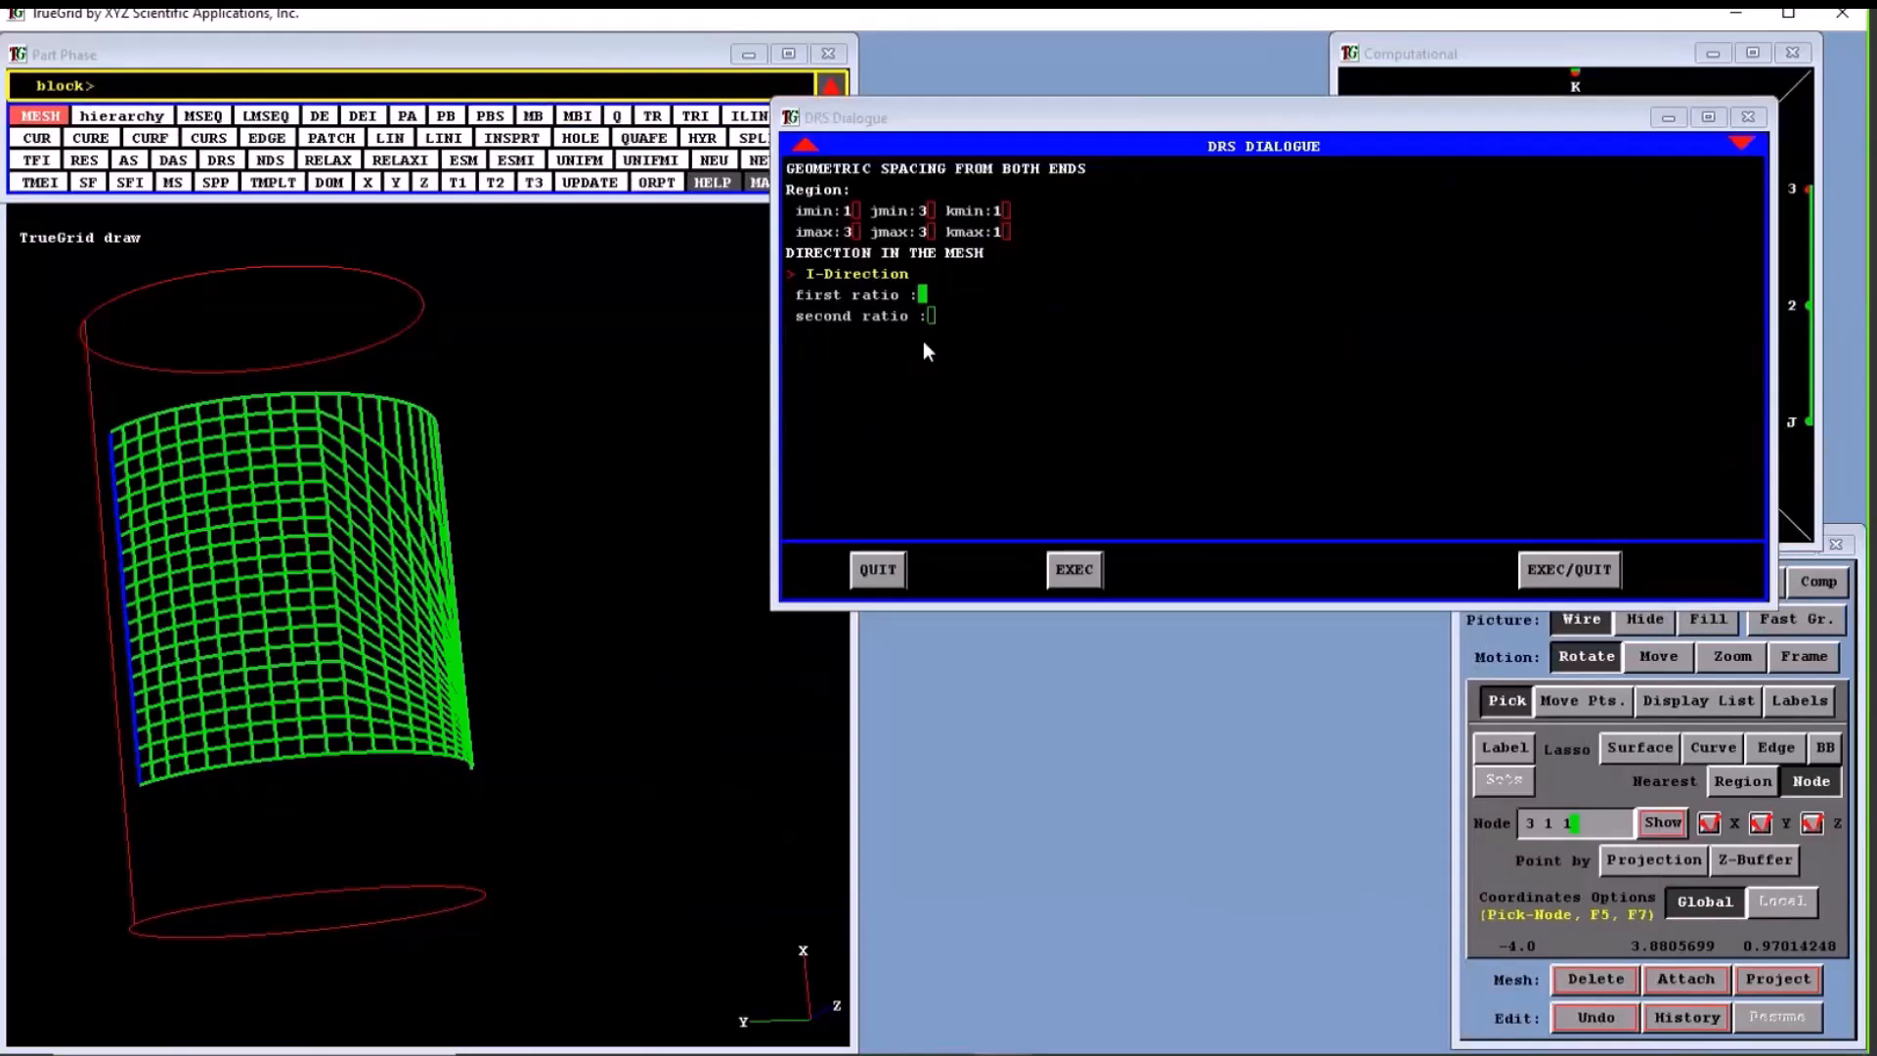
{"action": "left_click", "coordinate": [1570, 570]}
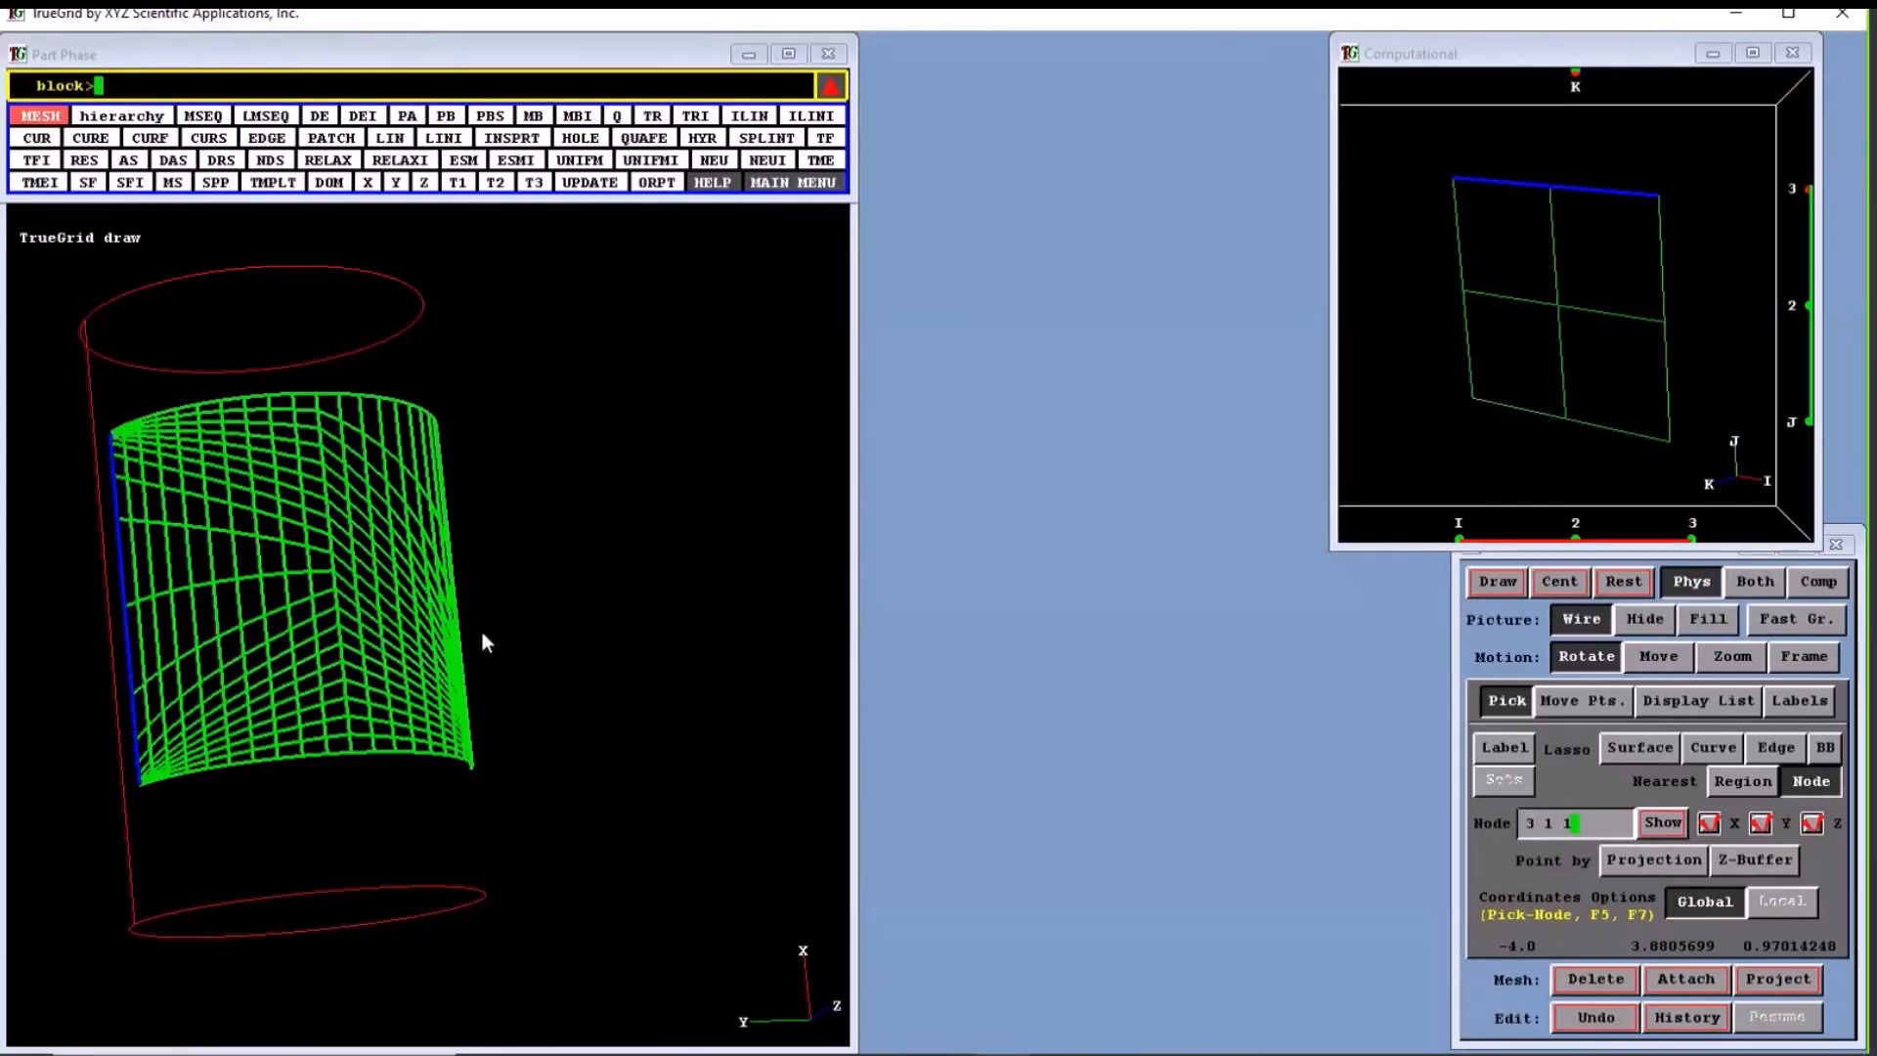
Identify the node at the centre of the projected mesh, where its four blocks meet.
{"action": "left_click_drag", "start_coordinate": [734, 723], "coordinate": [327, 583]}
{"action": "left_click", "coordinate": [326, 577]}
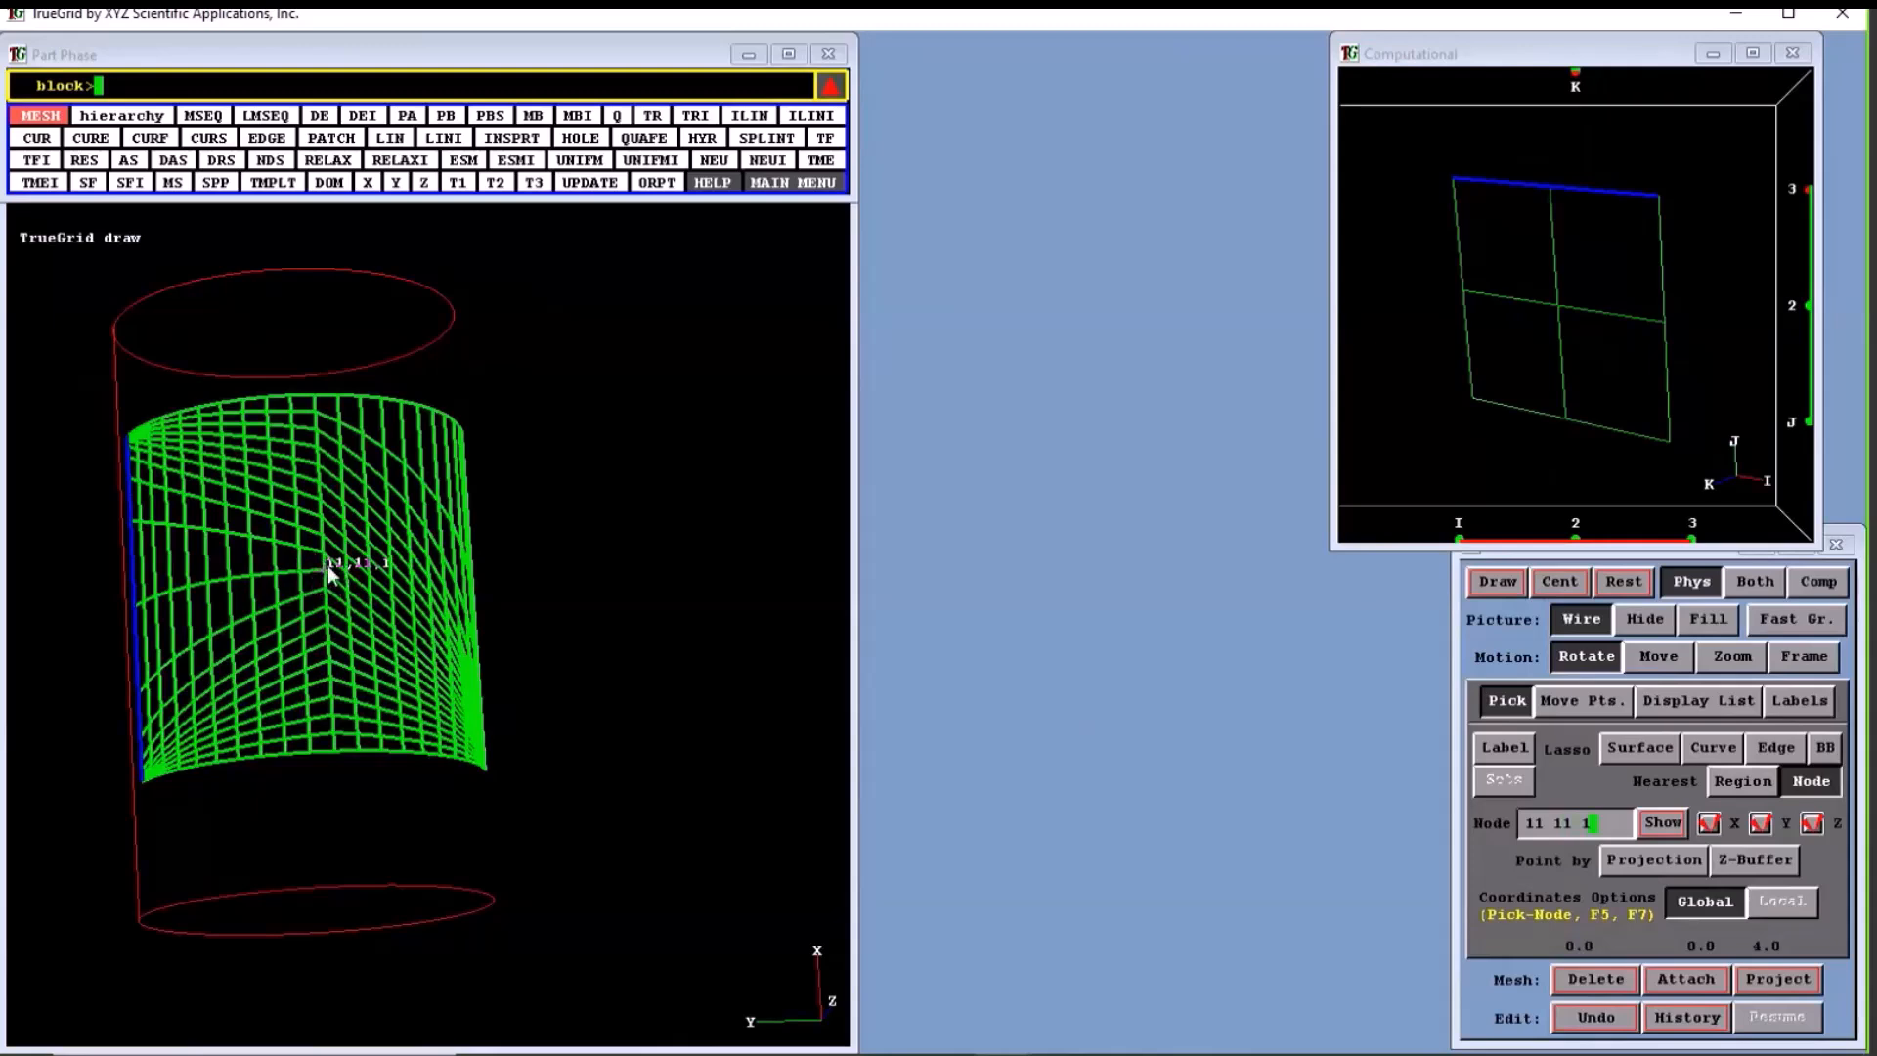
{"action": "mouse_move", "coordinate": [445, 571]}
{"action": "middle_mouse_down"}
{"action": "mouse_move", "coordinate": [426, 645]}
{"action": "mouse_move", "coordinate": [484, 653]}
{"action": "middle_mouse_up"}
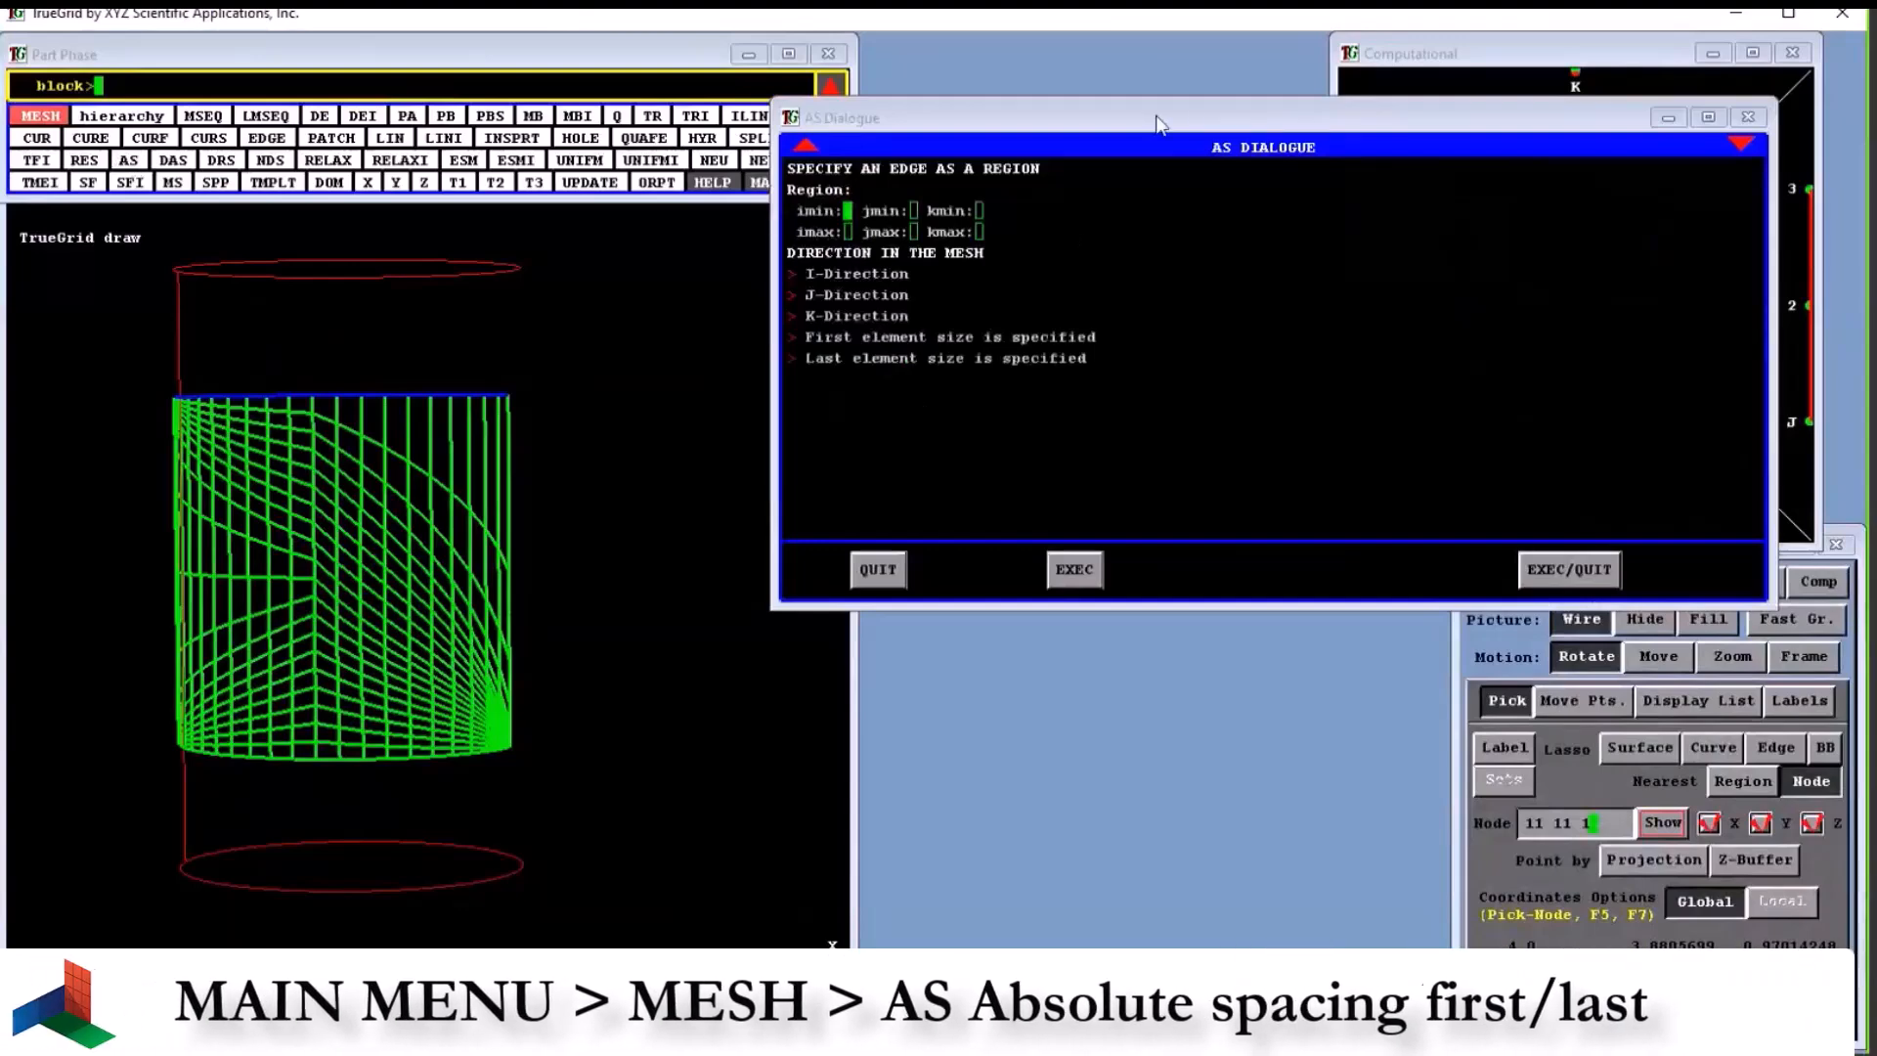
Apply absolute spacing (AS) in the J-direction to edge 3 1 1 to 3 3 1 with a first element size of .01, and redraw.
{"action": "left_click_drag", "start_coordinate": [1158, 122], "coordinate": [1155, 270]}
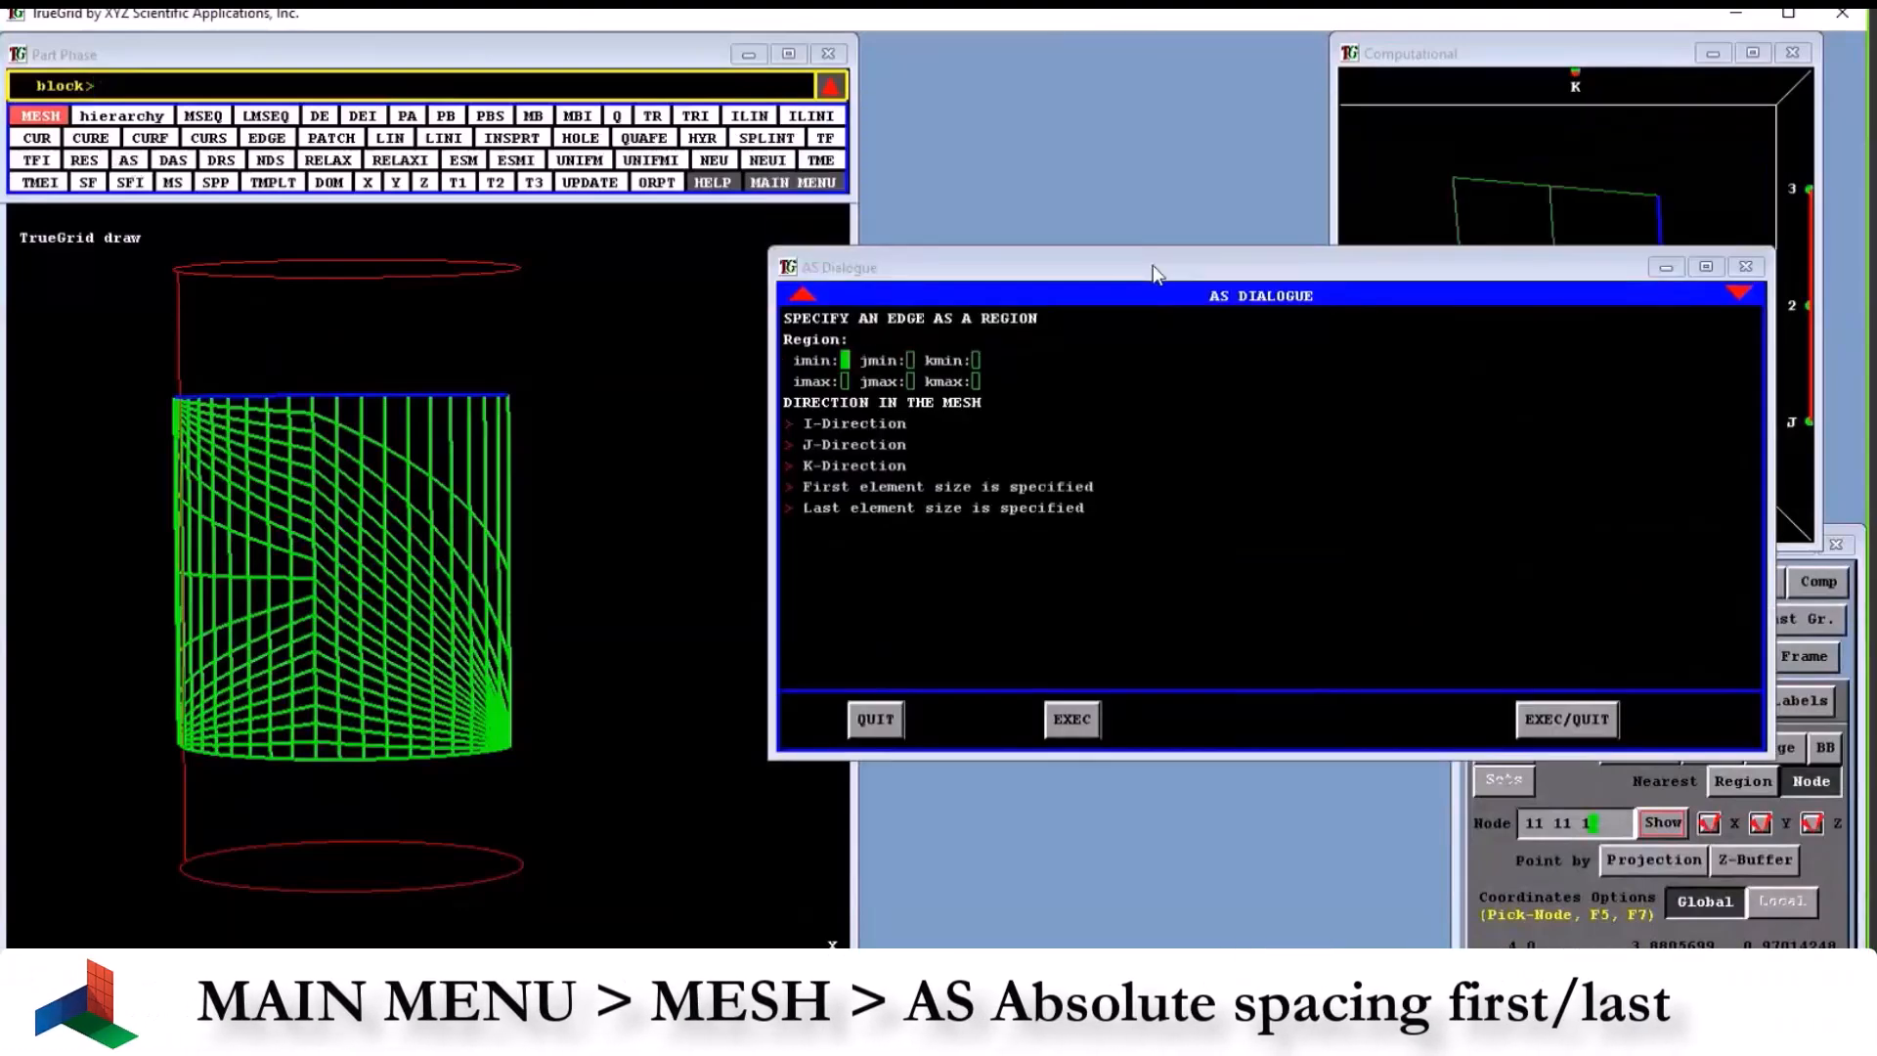
{"action": "left_click", "coordinate": [1668, 90]}
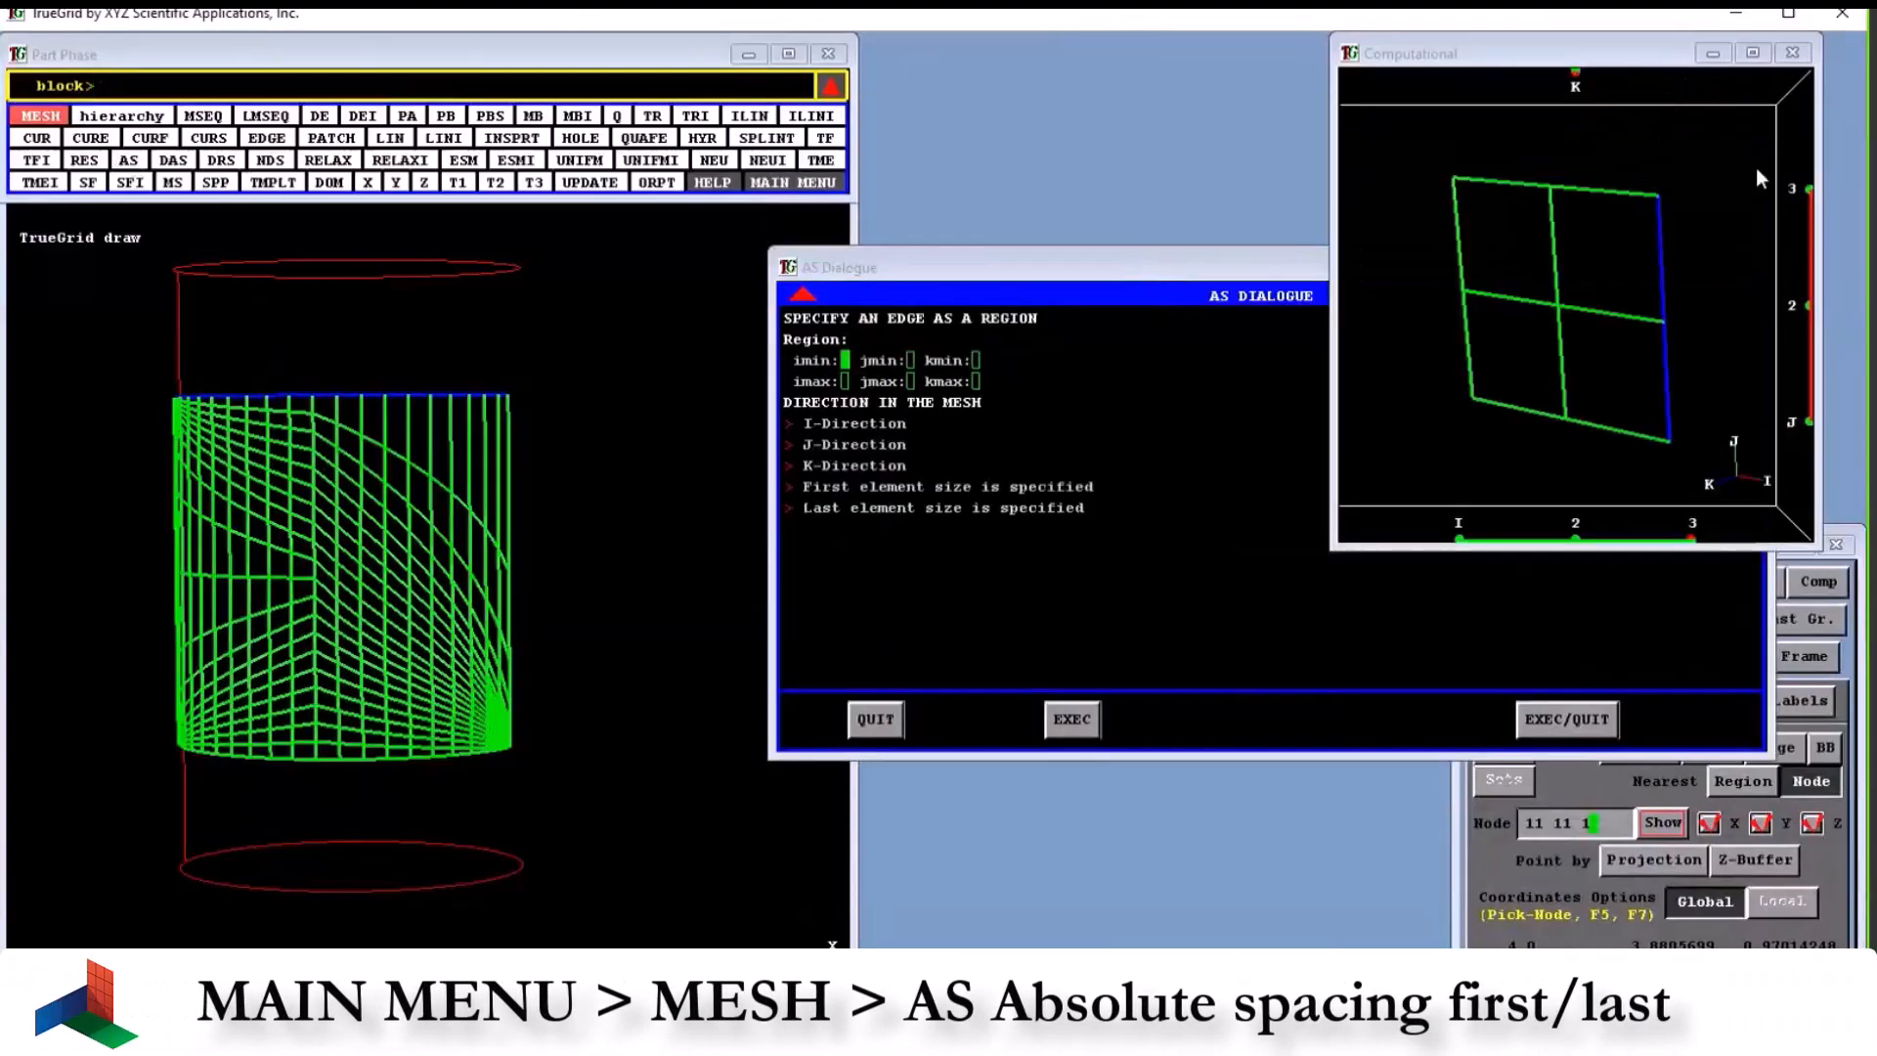
{"action": "left_click", "coordinate": [941, 410]}
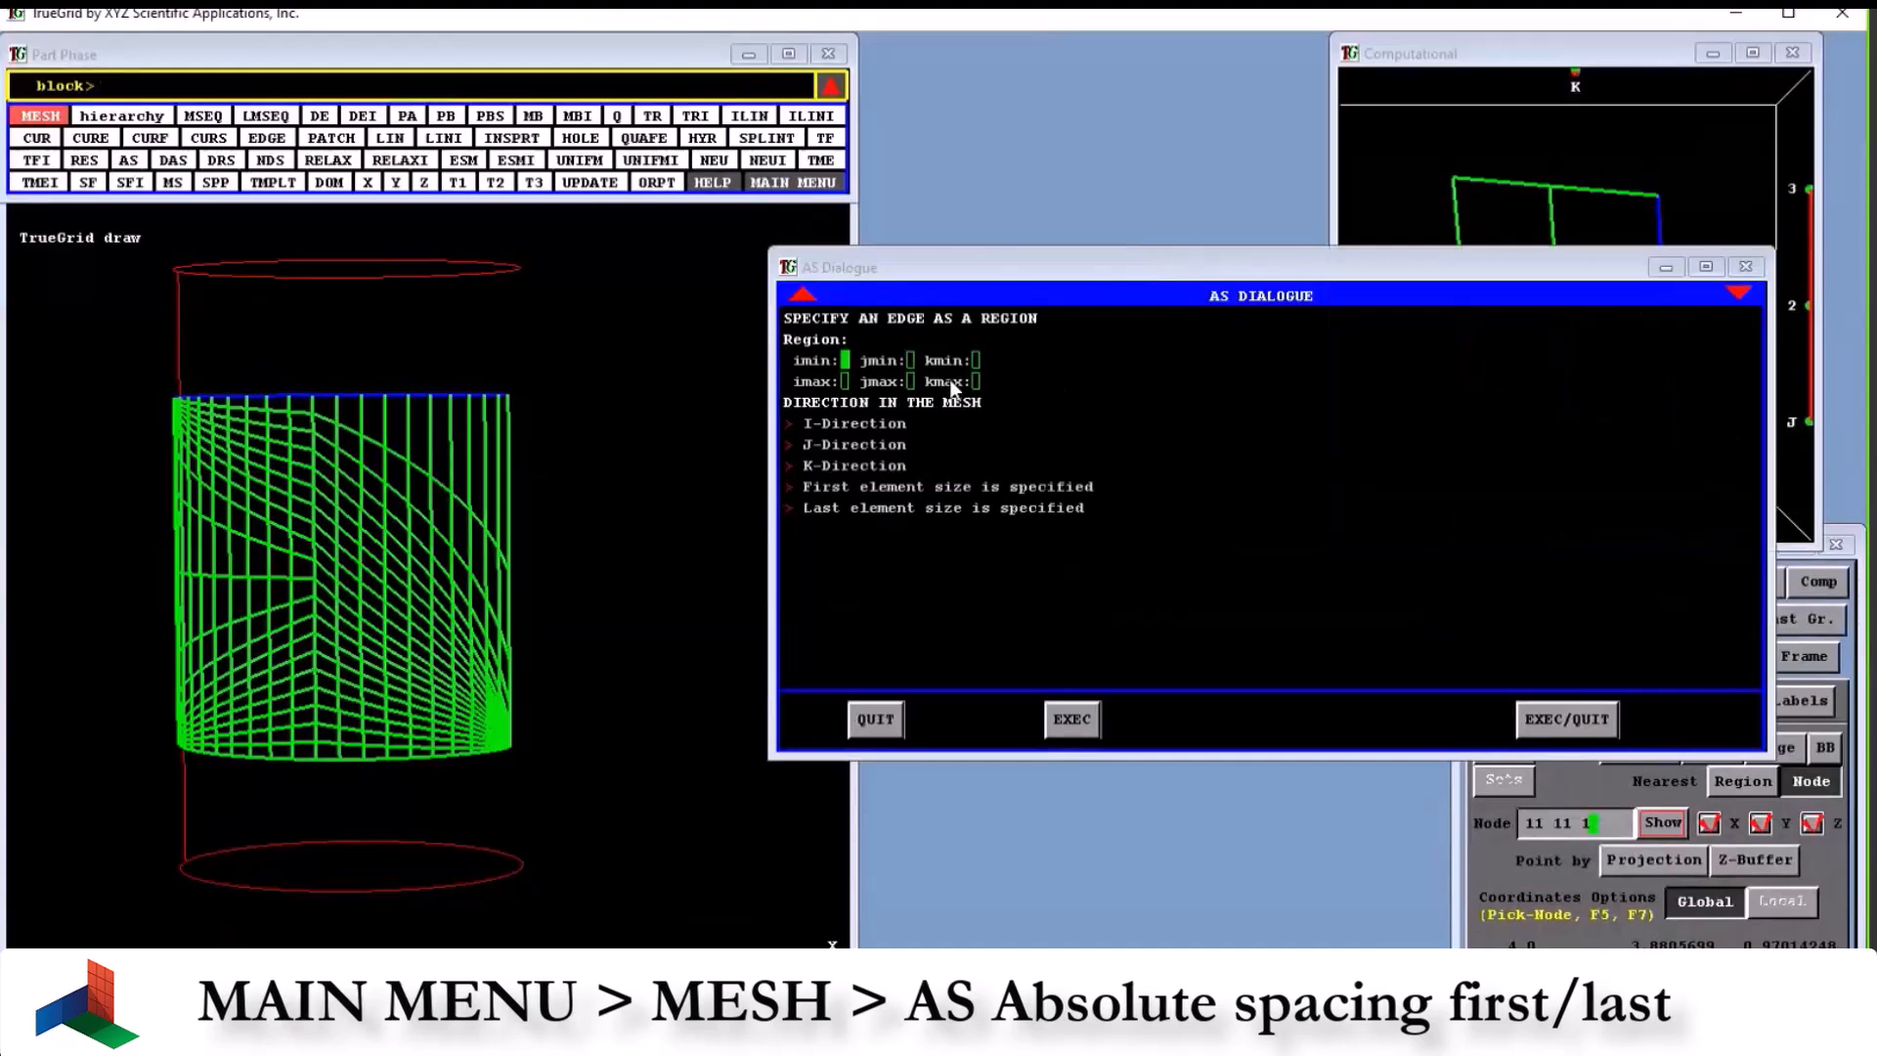
{"action": "key", "text": "F1"}
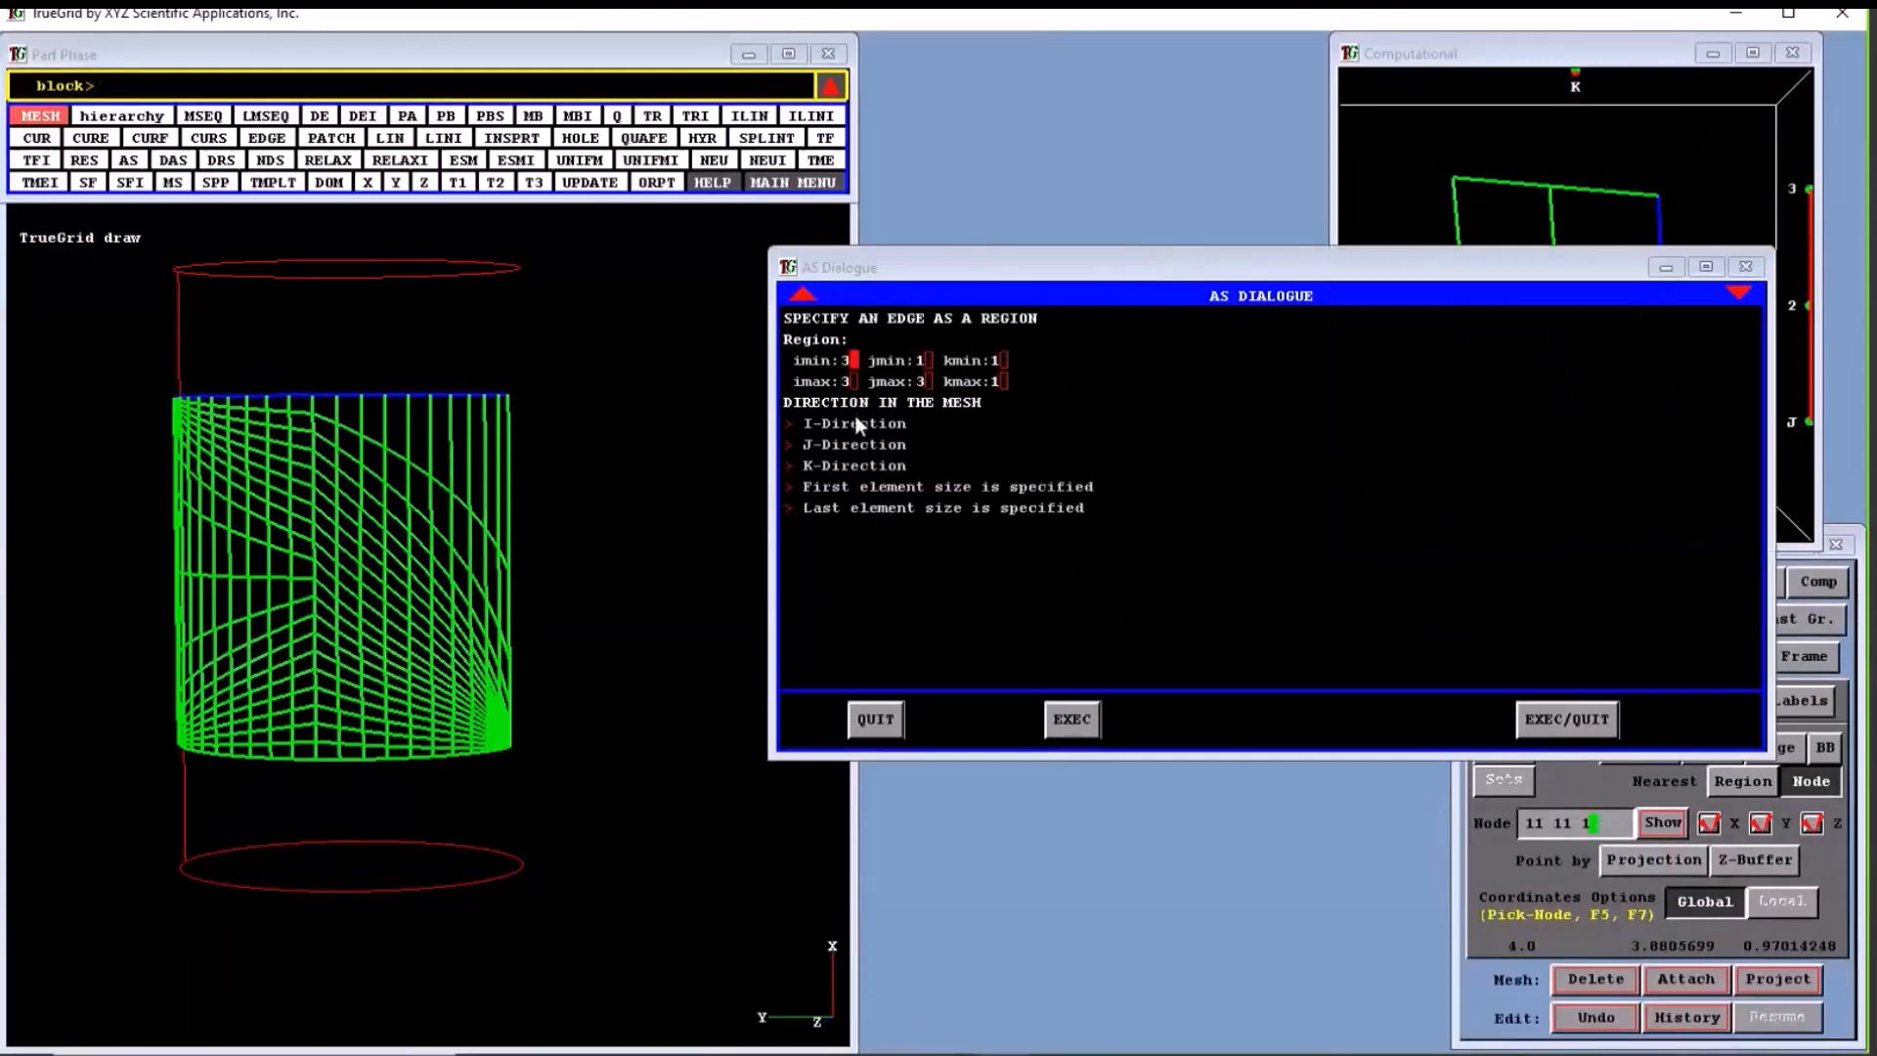
{"action": "left_click", "coordinate": [896, 444]}
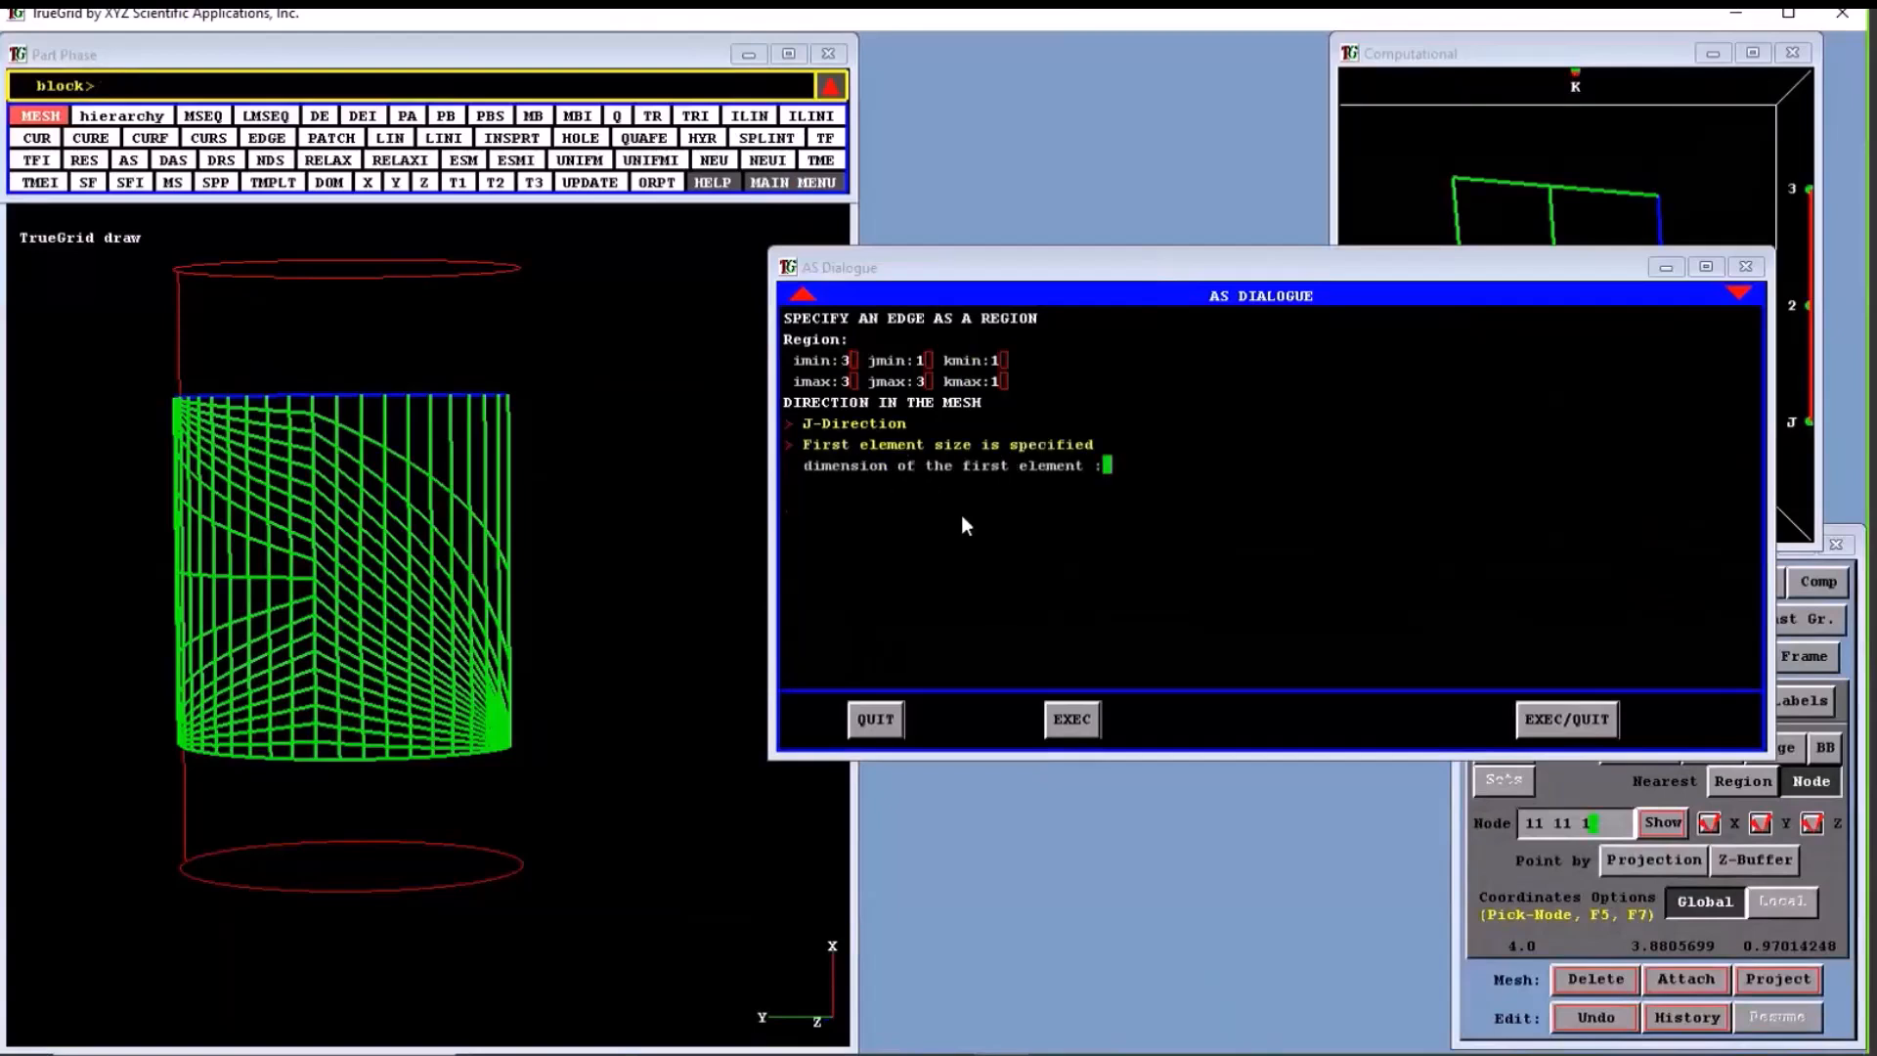
{"action": "type", "text": ".01"}
{"action": "left_click", "coordinate": [1535, 722]}
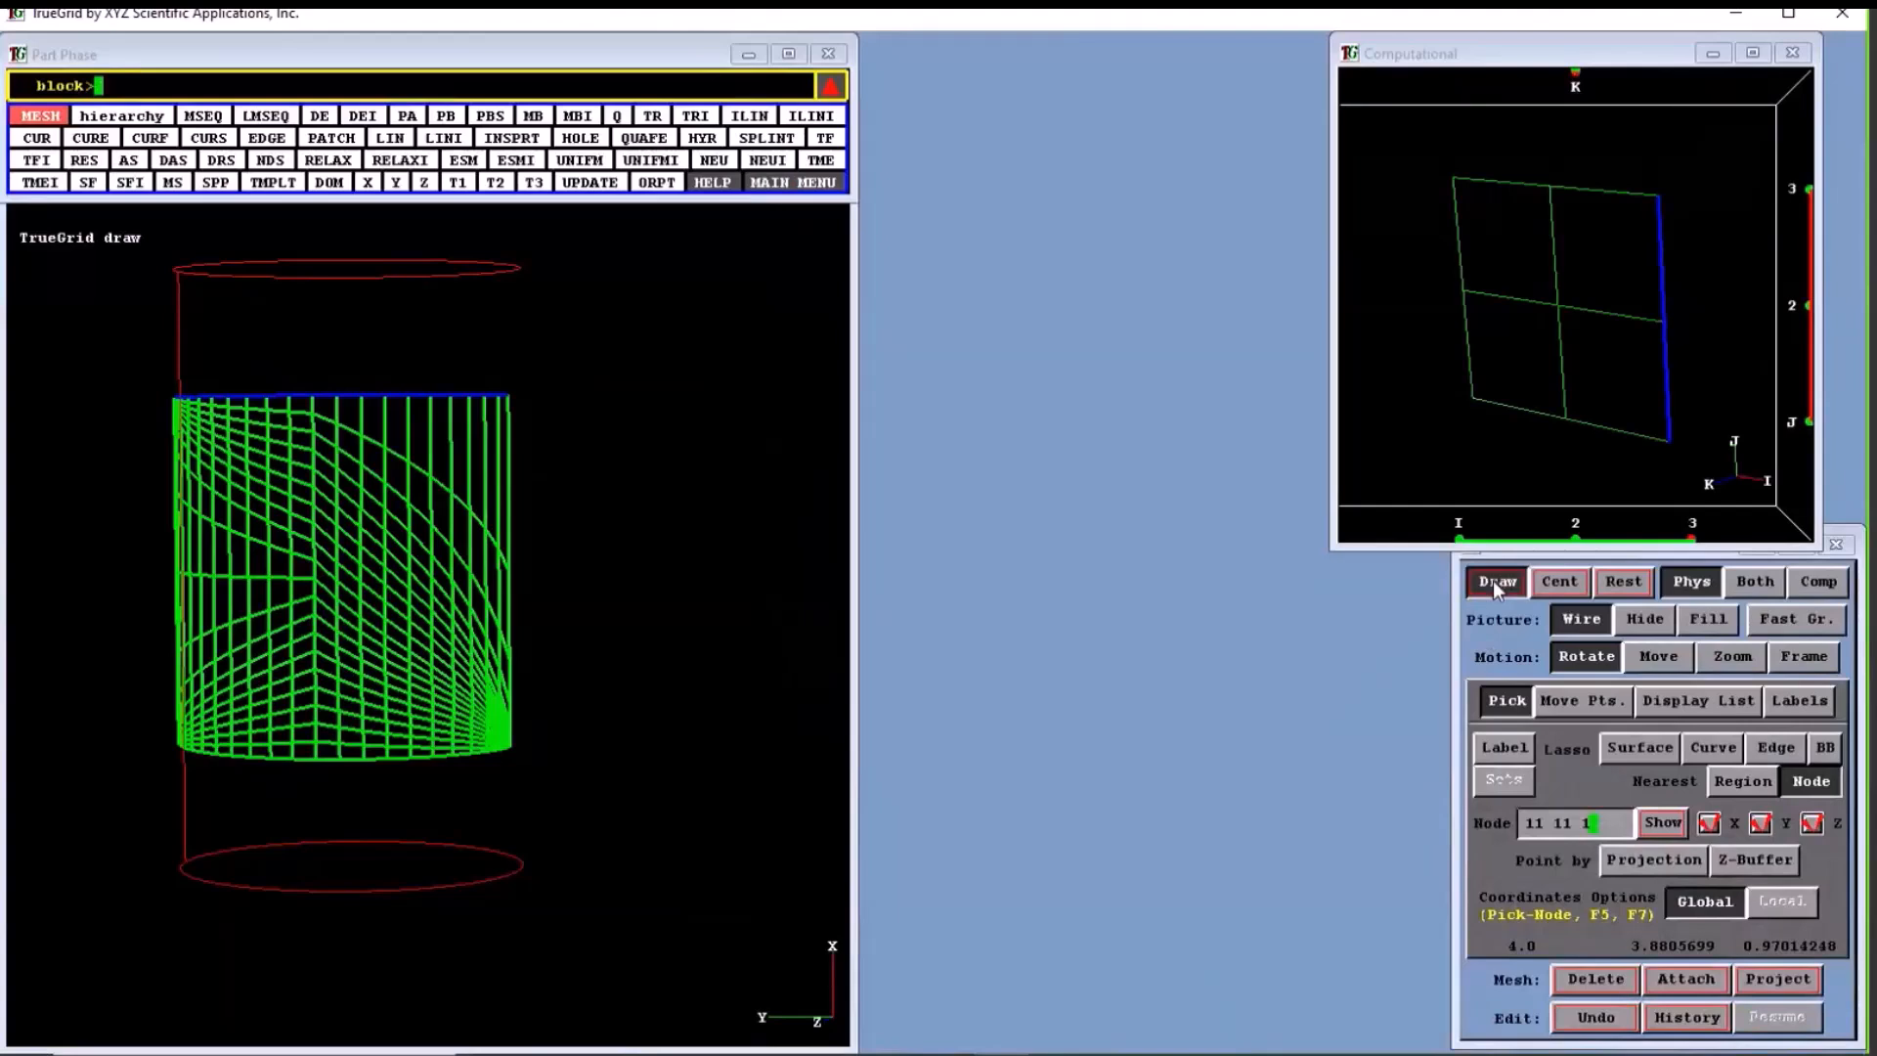
{"action": "left_click", "coordinate": [1496, 580]}
Apply absolute spacing from both ends (DAS) in the J-direction to edge 1 1 1 to 1 3 1 with first element size .02, and redraw.
{"action": "mouse_move", "coordinate": [474, 557]}
{"action": "left_mouse_down"}
{"action": "mouse_move", "coordinate": [272, 531]}
{"action": "mouse_move", "coordinate": [142, 558]}
{"action": "mouse_move", "coordinate": [637, 343]}
{"action": "mouse_move", "coordinate": [521, 576]}
{"action": "mouse_move", "coordinate": [545, 460]}
{"action": "left_mouse_up"}
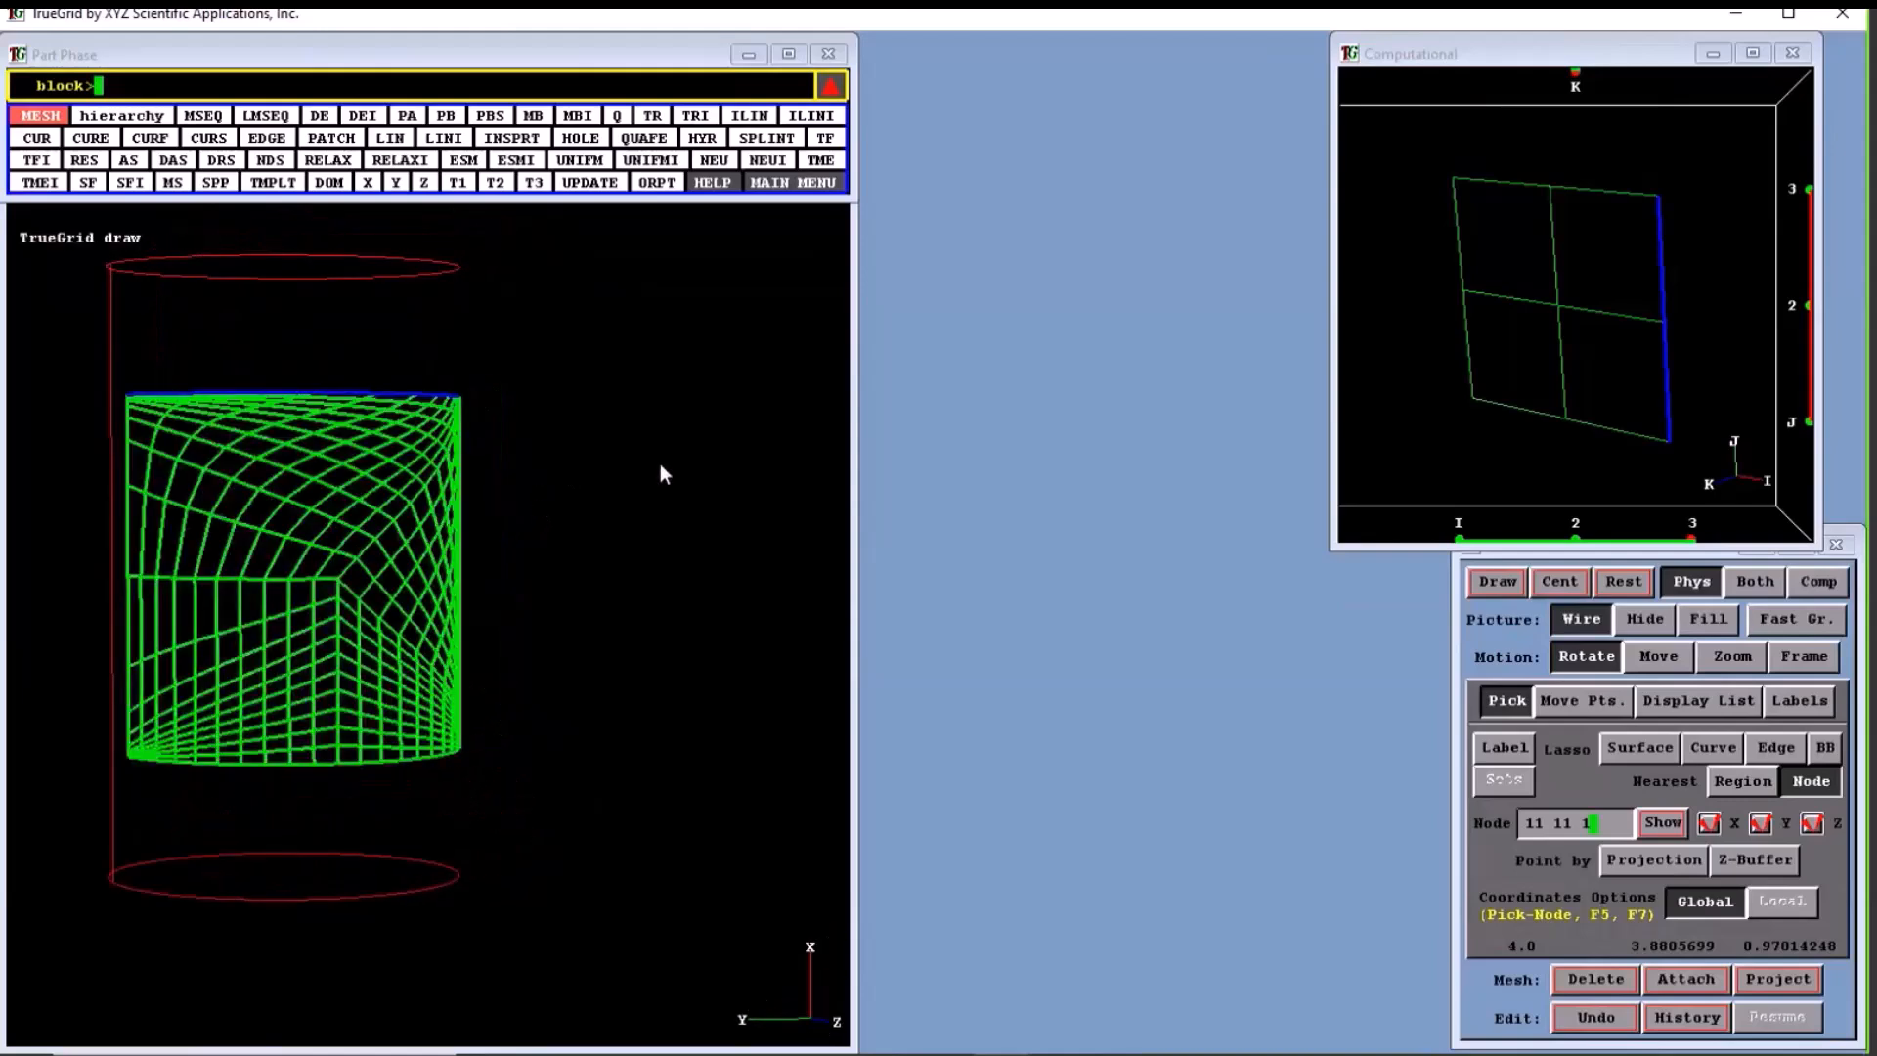
{"action": "left_click_drag", "start_coordinate": [478, 585], "coordinate": [264, 573]}
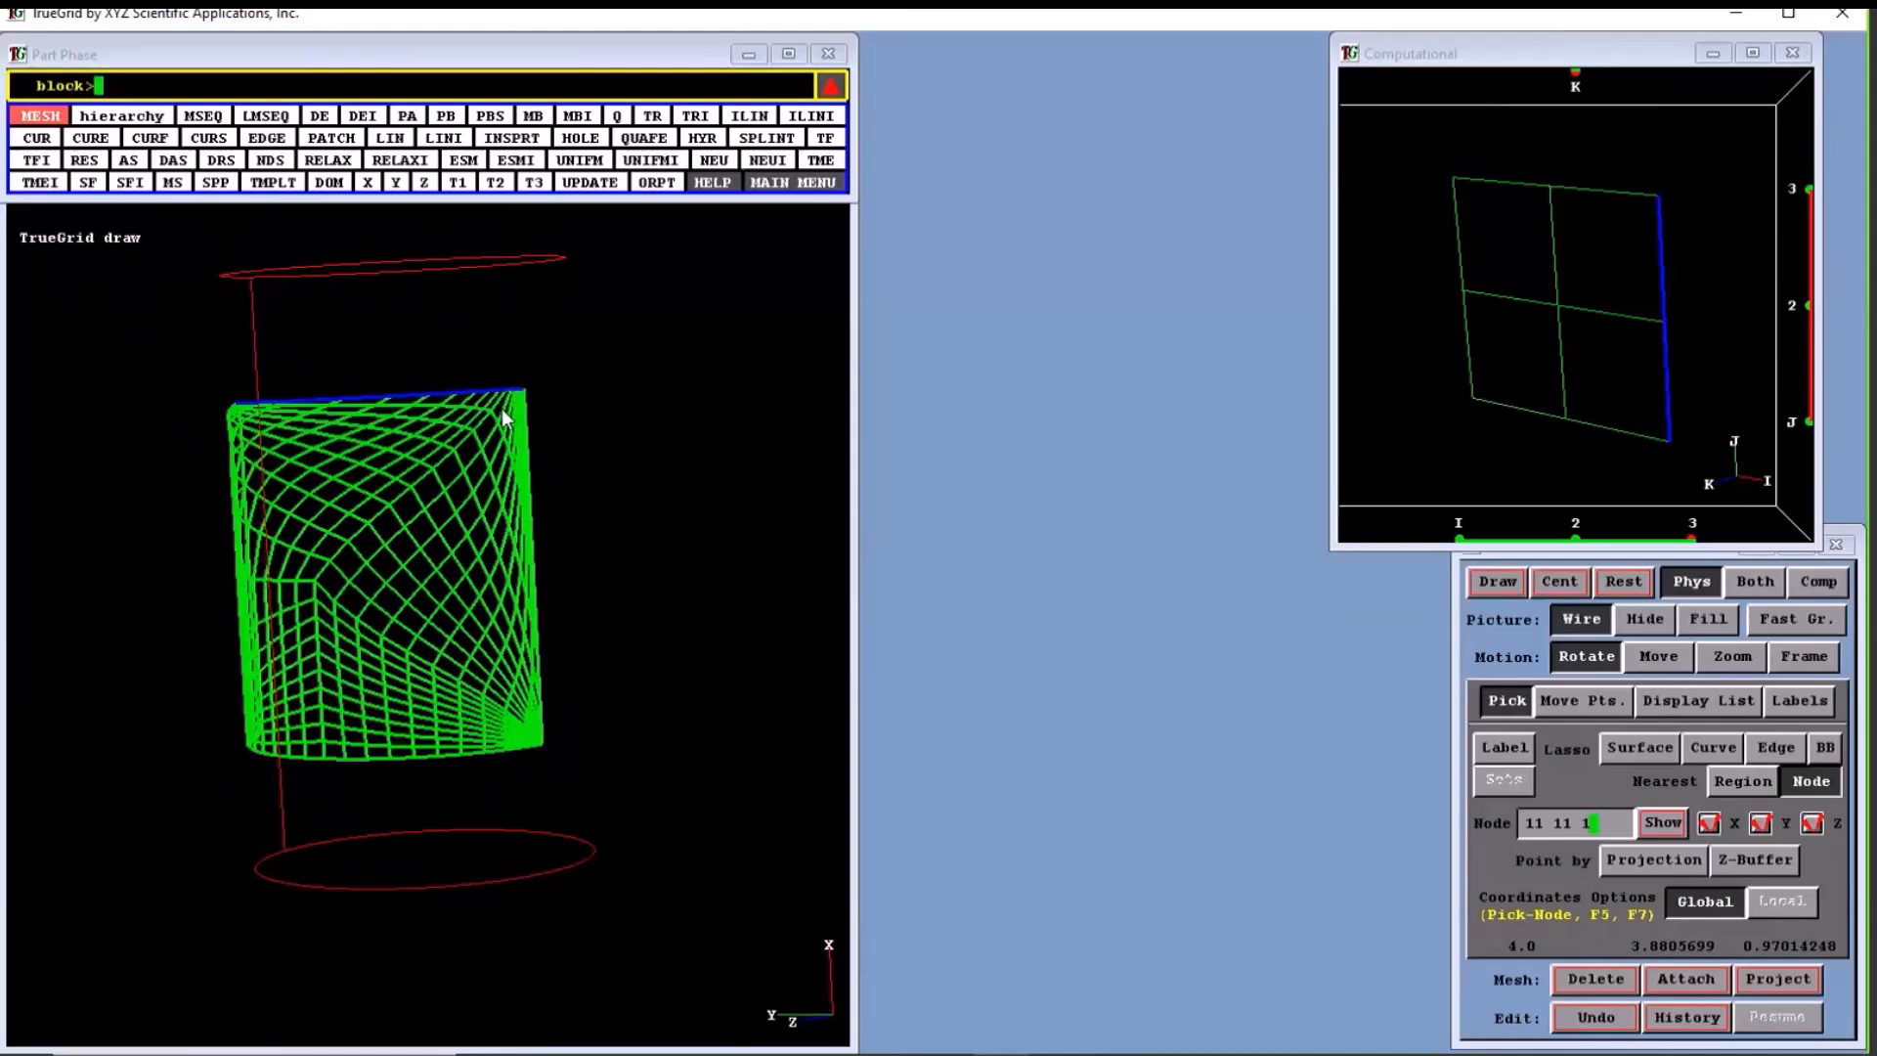
{"action": "left_click_drag", "start_coordinate": [502, 408], "coordinate": [415, 578]}
{"action": "left_click_drag", "start_coordinate": [1464, 200], "coordinate": [1470, 409]}
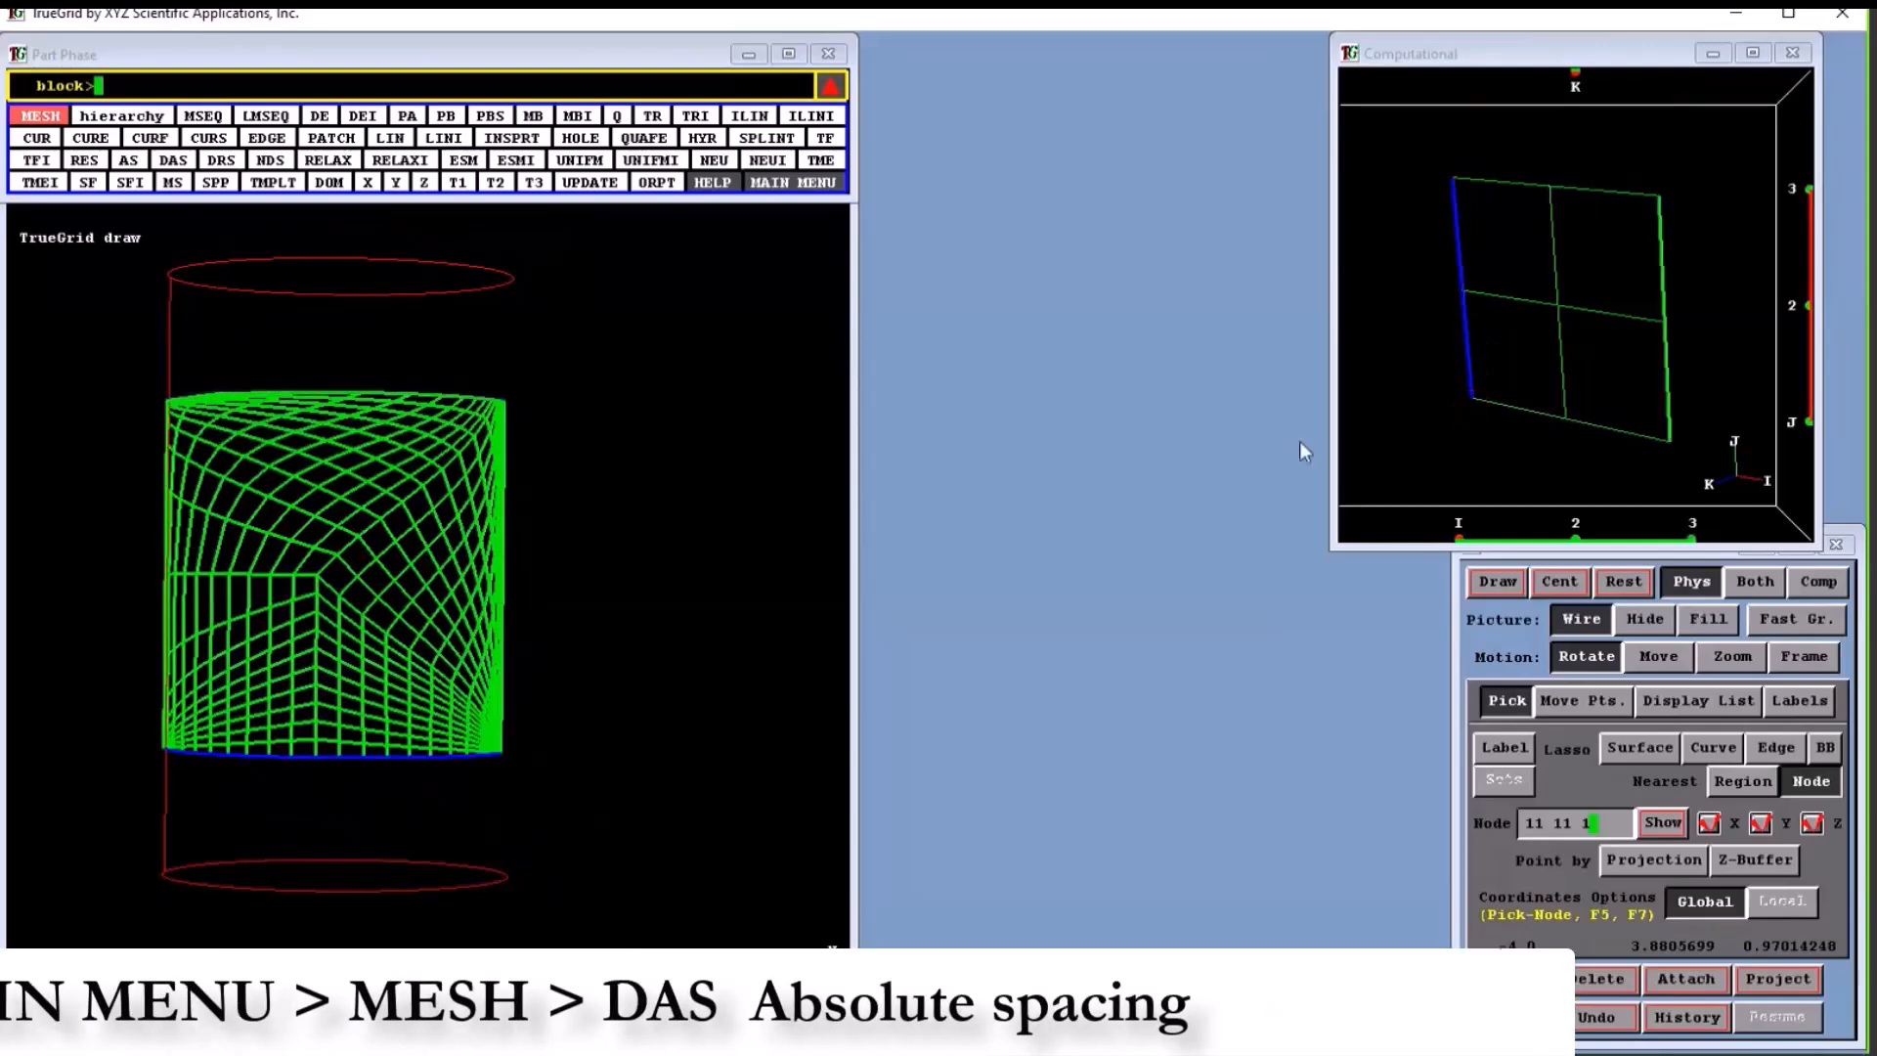
{"action": "left_click", "coordinate": [174, 161]}
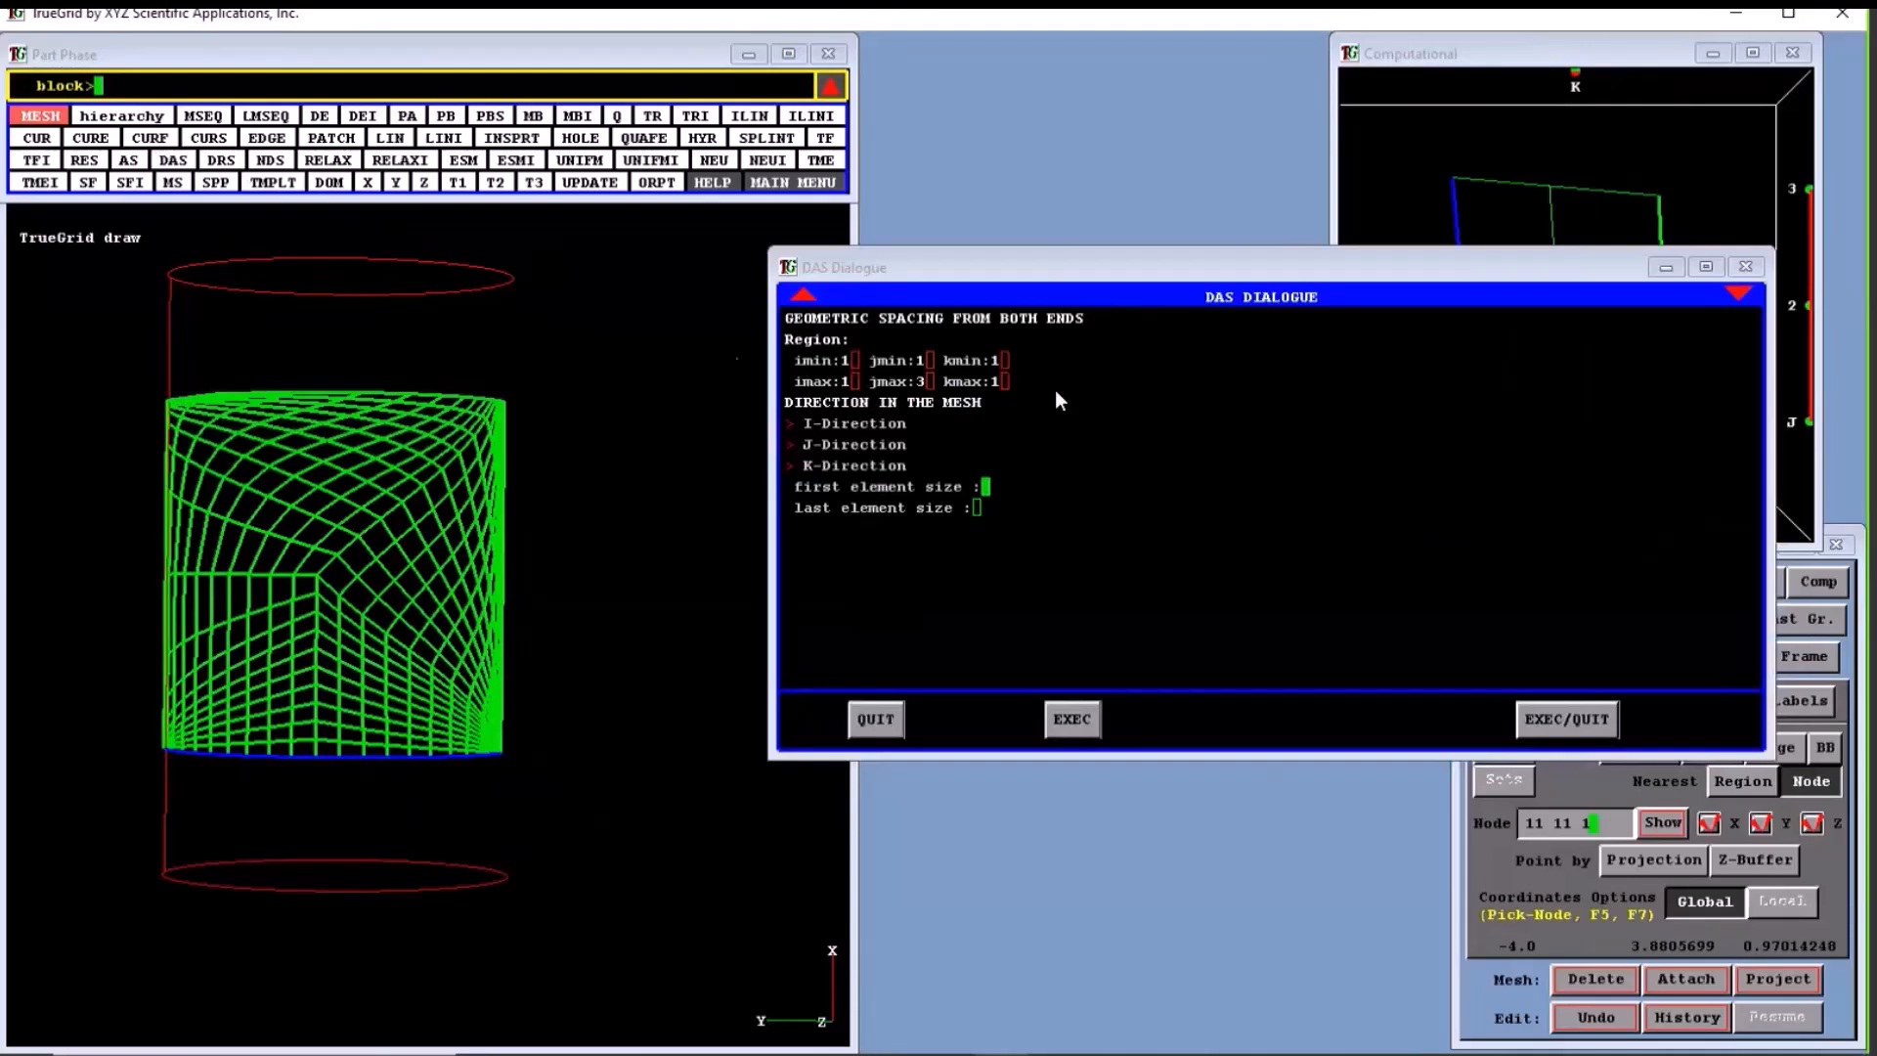
{"action": "left_click", "coordinate": [865, 445]}
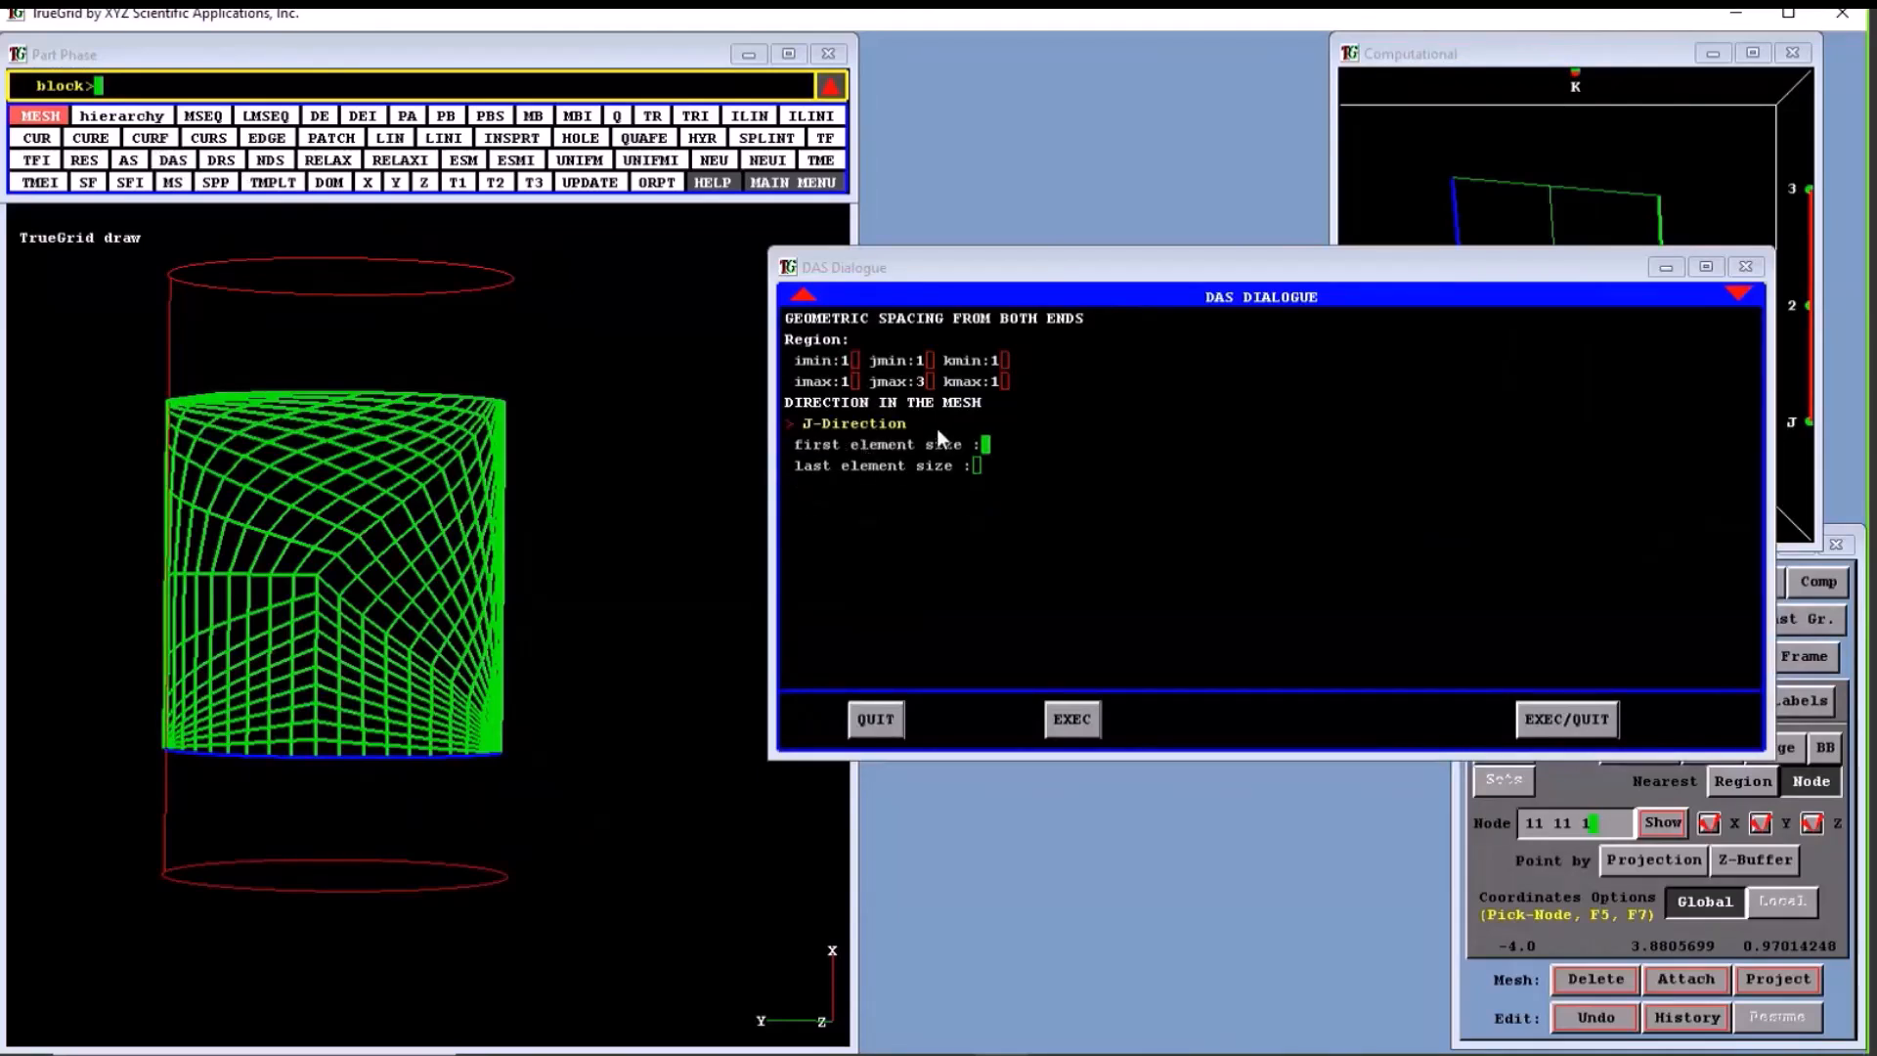
{"action": "type", "text": ".02"}
{"action": "key", "text": "Return"}
{"action": "left_click", "coordinate": [1543, 719]}
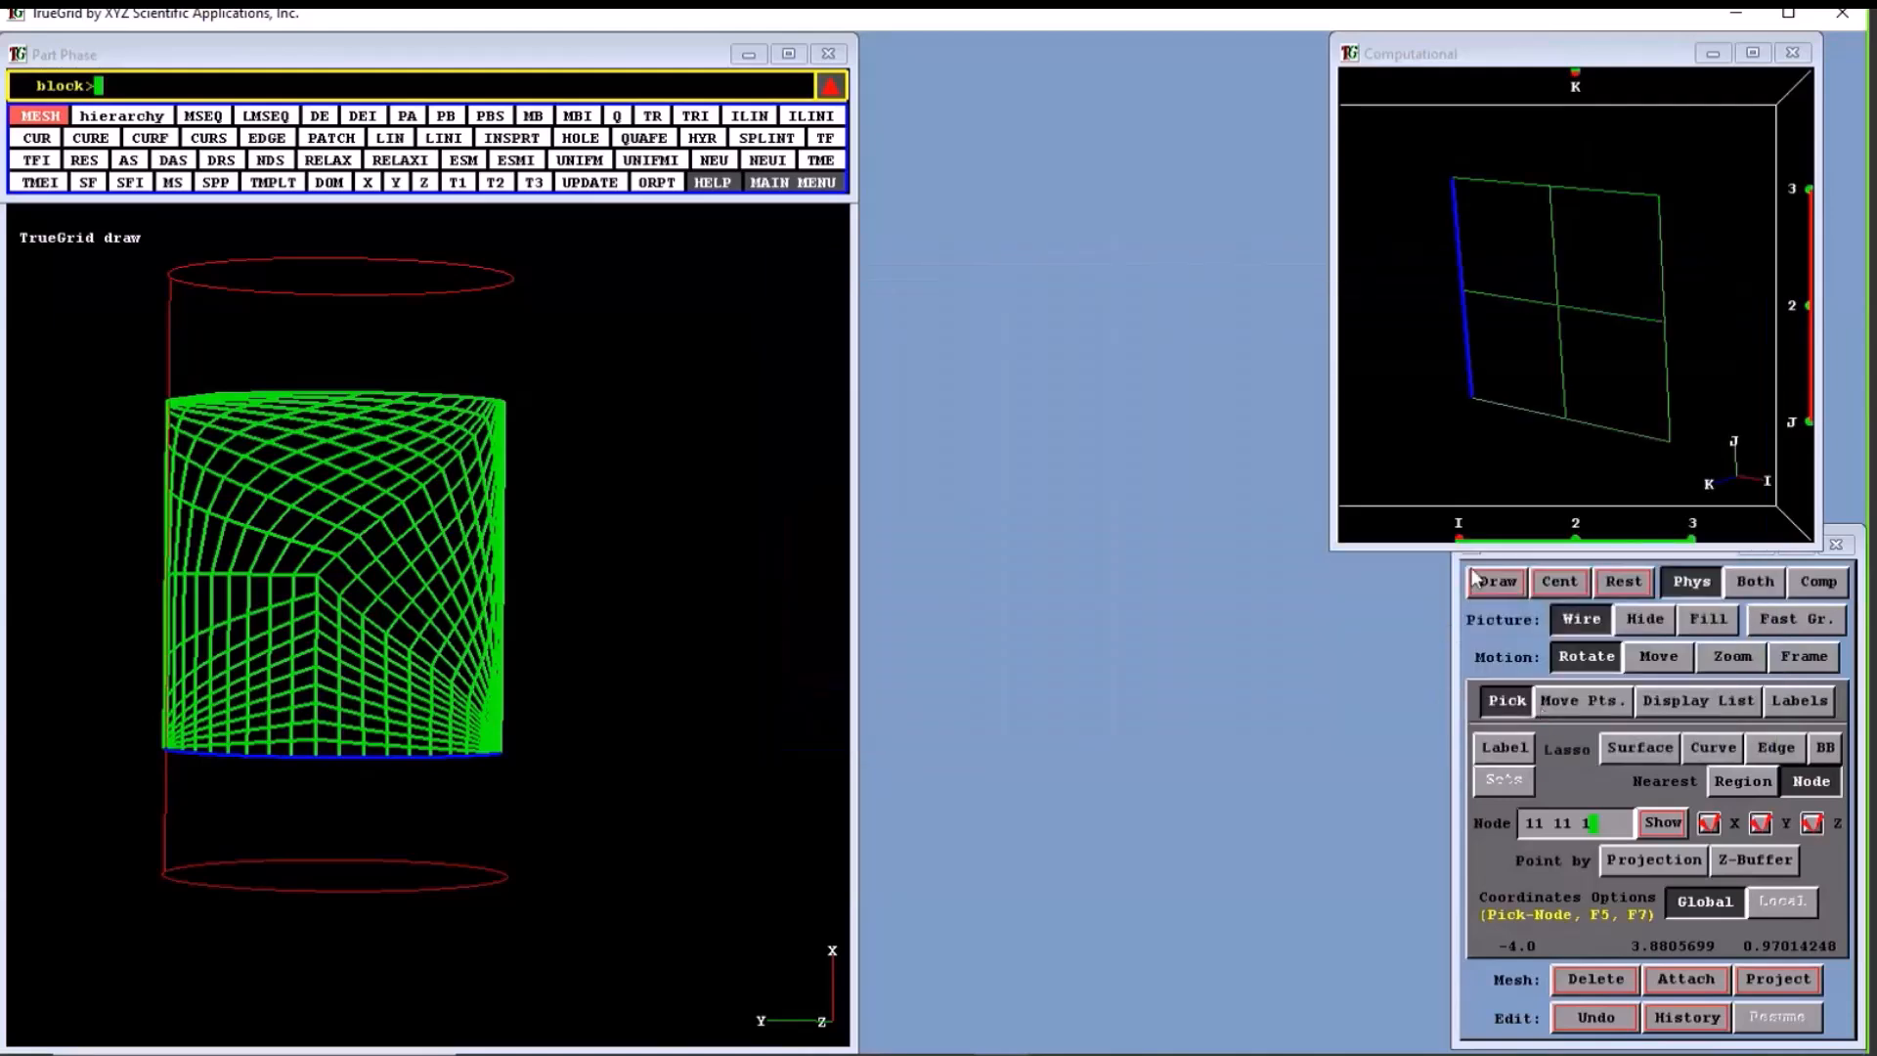
{"action": "left_click", "coordinate": [1477, 578]}
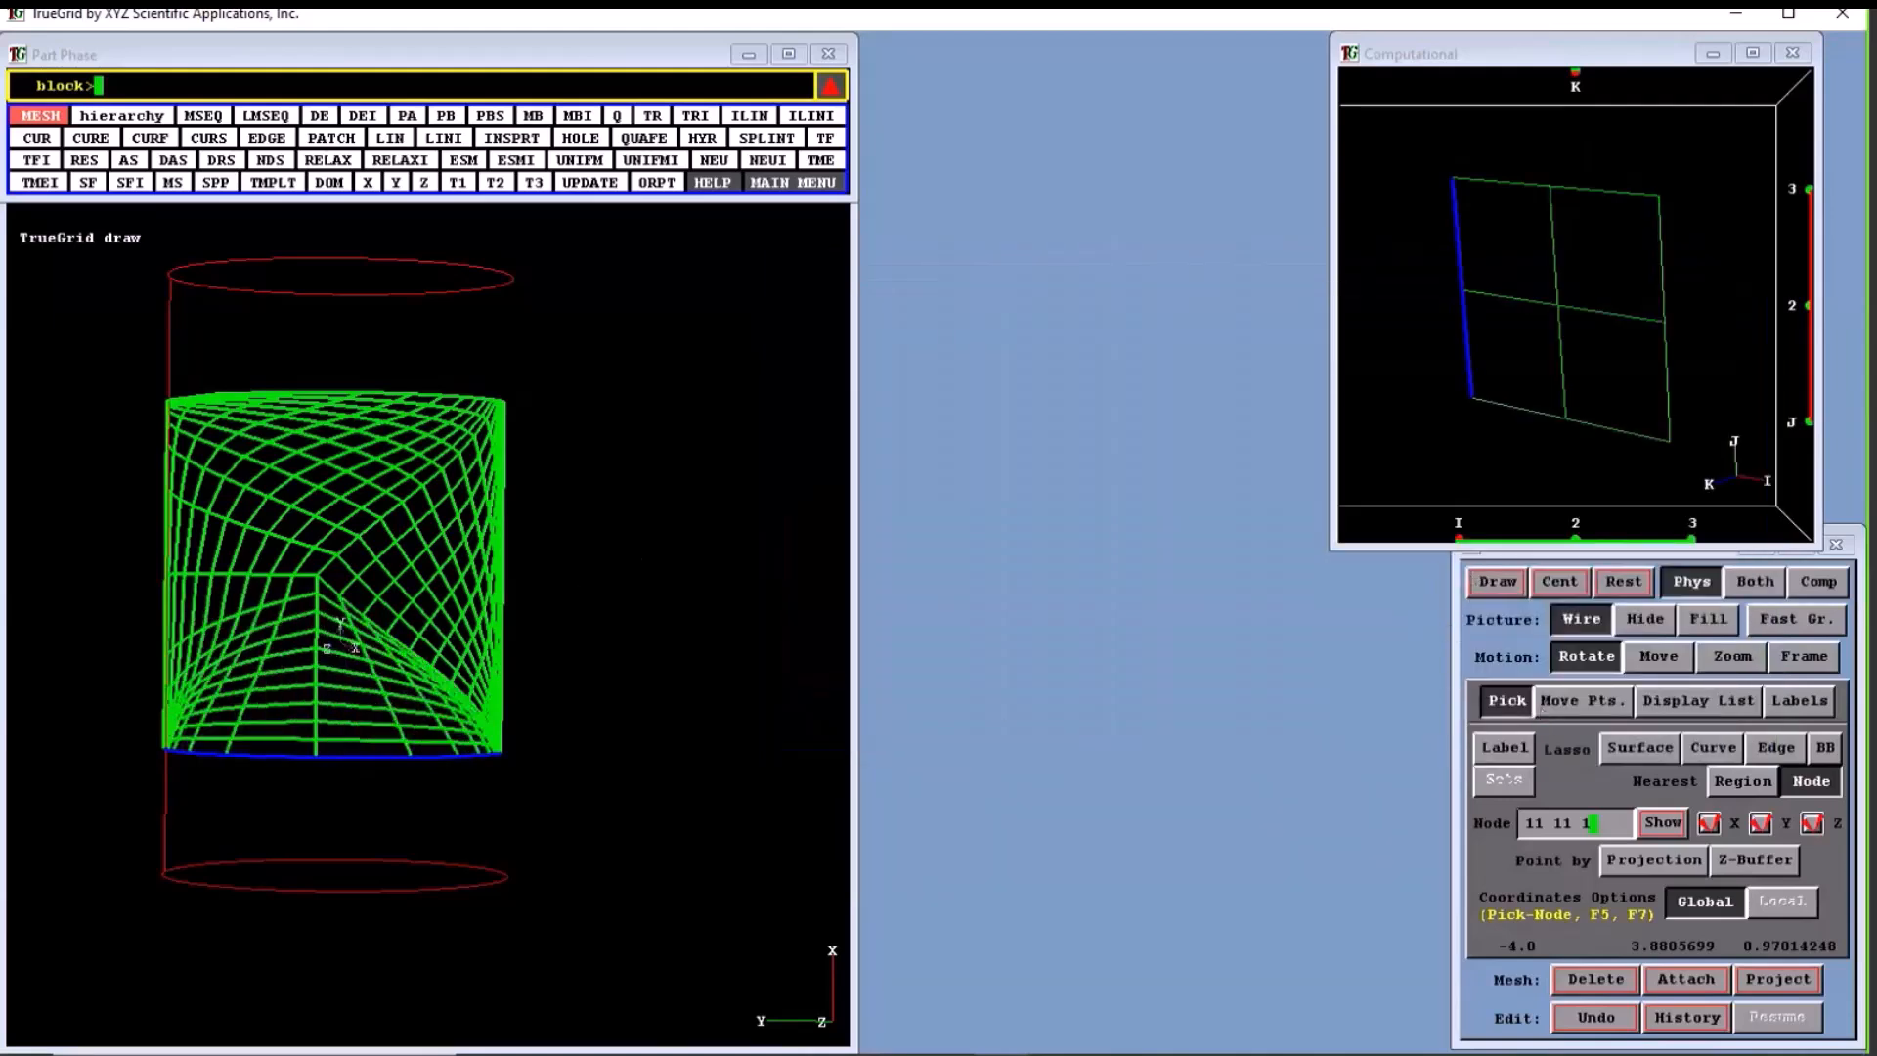
Examine the node distribution along all four mesh edges and at the middle node of edge 1 3 1 to 3 3 1.
{"action": "middle_click_drag", "start_coordinate": [609, 542], "coordinate": [612, 579]}
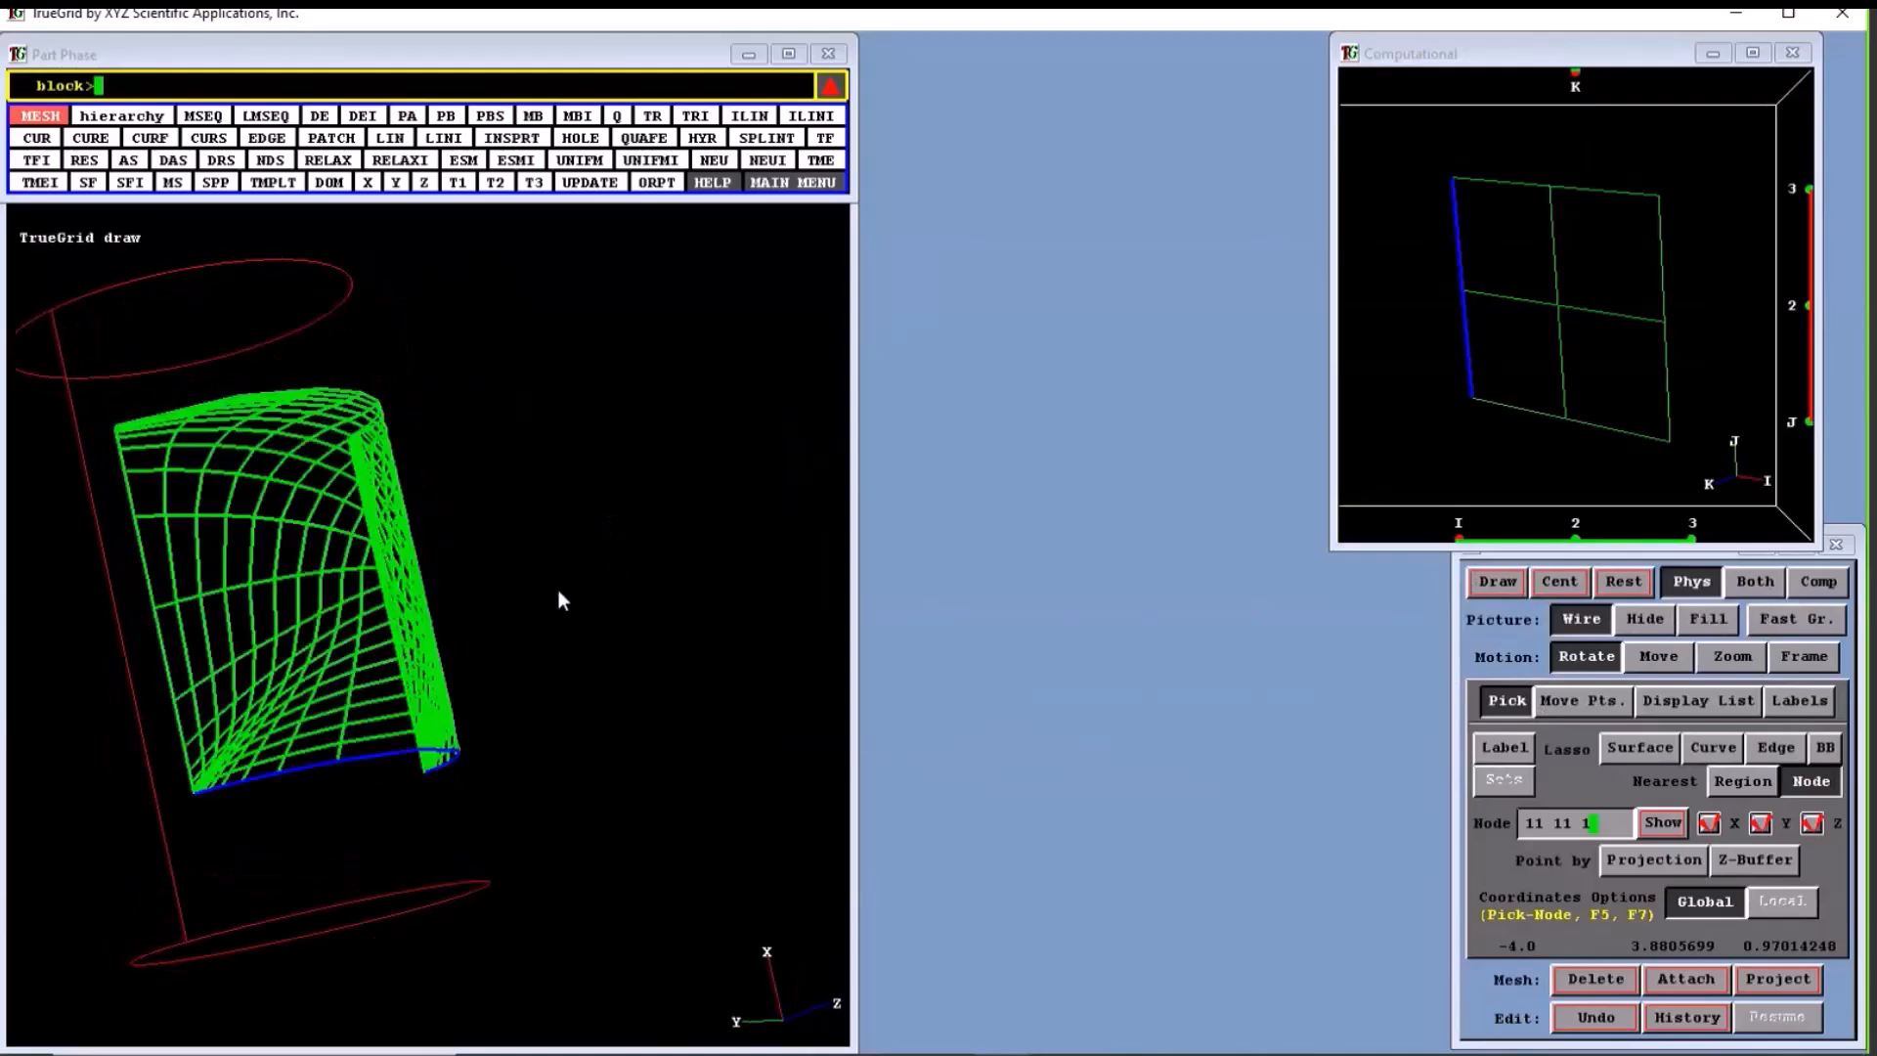
{"action": "mouse_move", "coordinate": [559, 589]}
{"action": "left_mouse_down"}
{"action": "mouse_move", "coordinate": [356, 562]}
{"action": "mouse_move", "coordinate": [323, 675]}
{"action": "mouse_move", "coordinate": [151, 708]}
{"action": "left_mouse_up"}
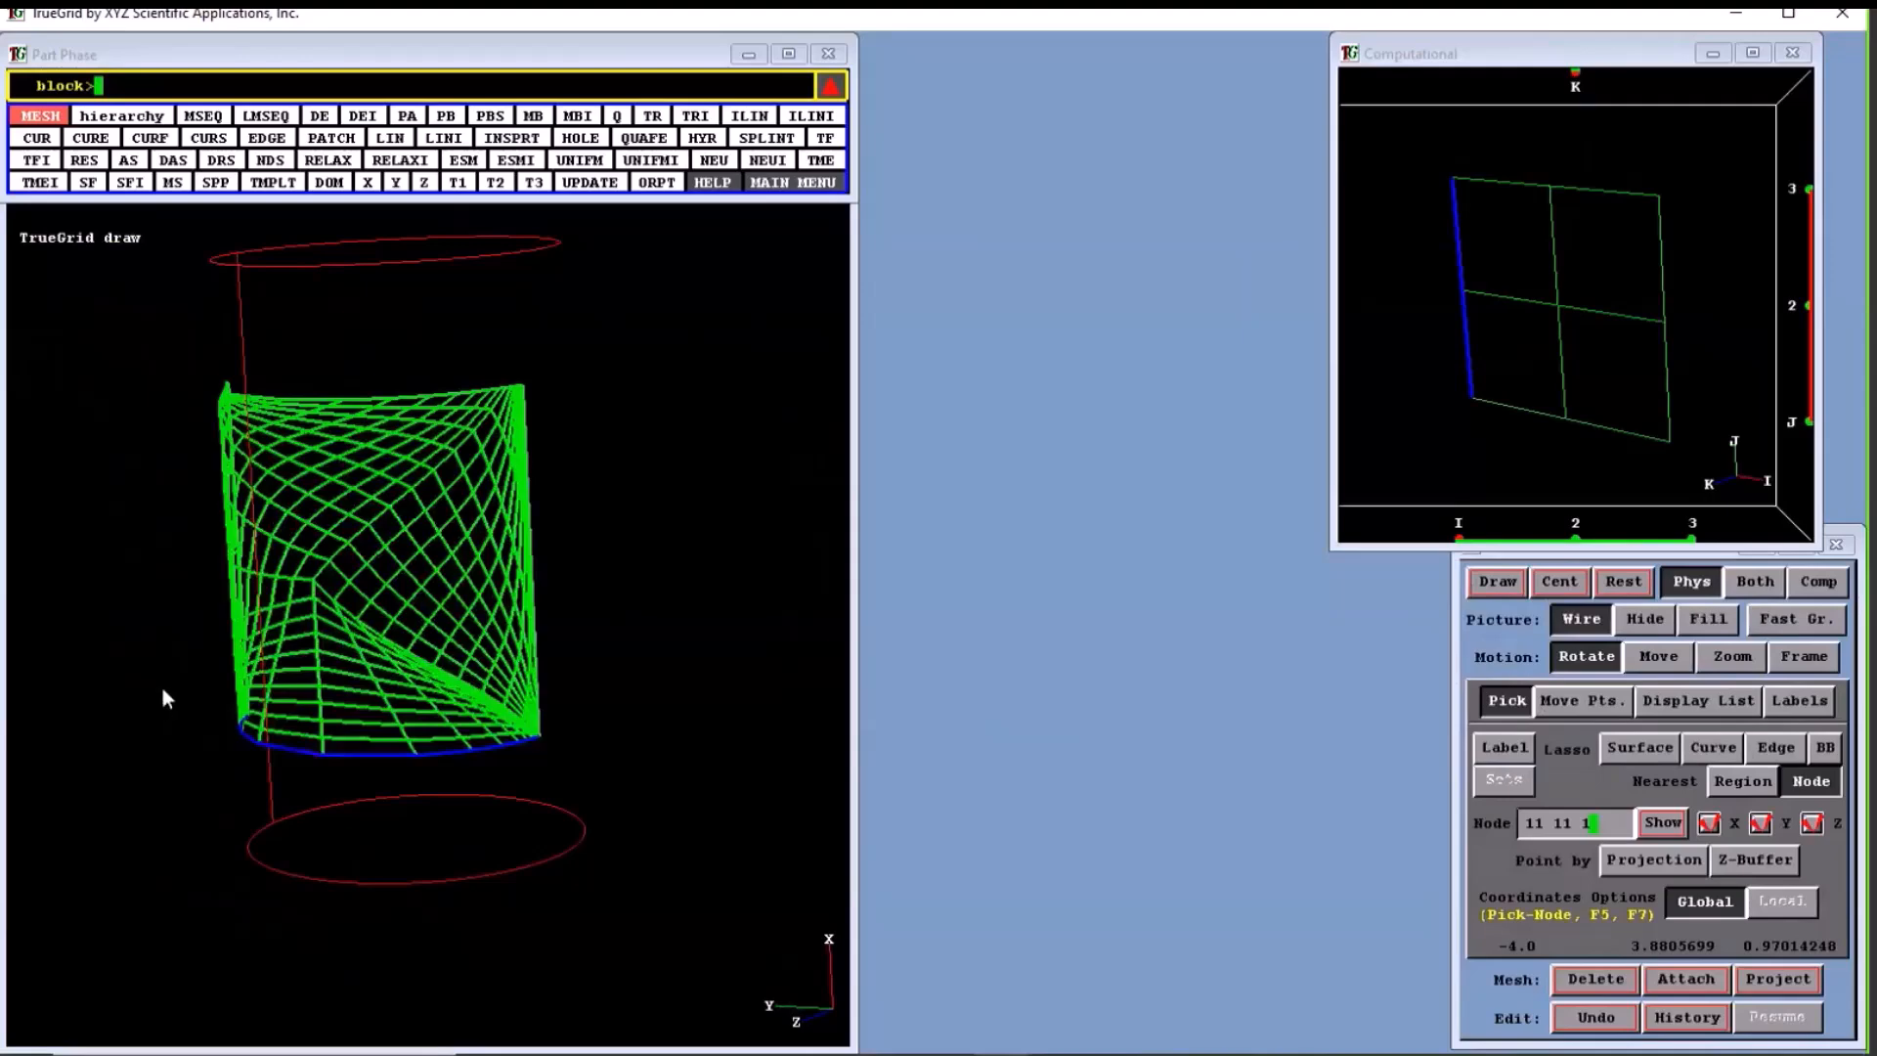
{"action": "left_click_drag", "start_coordinate": [380, 694], "coordinate": [544, 638]}
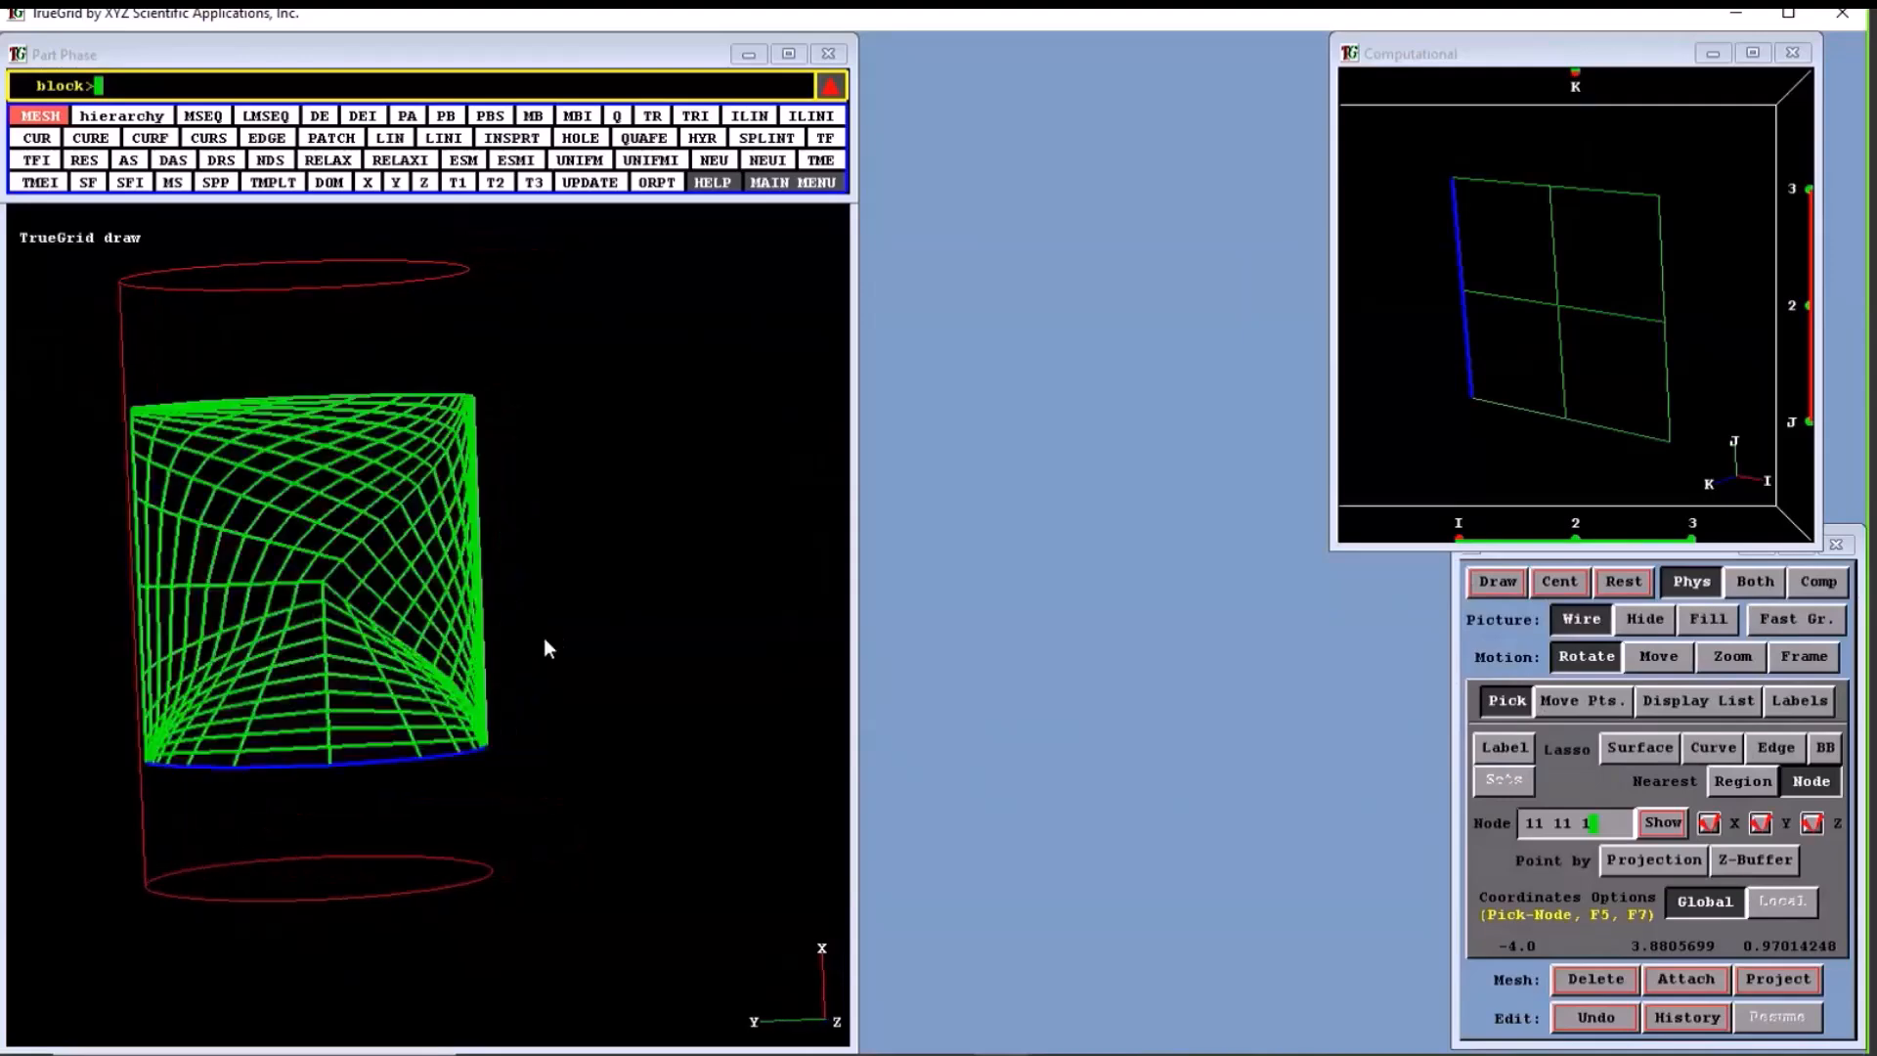
{"action": "middle_click_drag", "start_coordinate": [235, 639], "coordinate": [391, 572]}
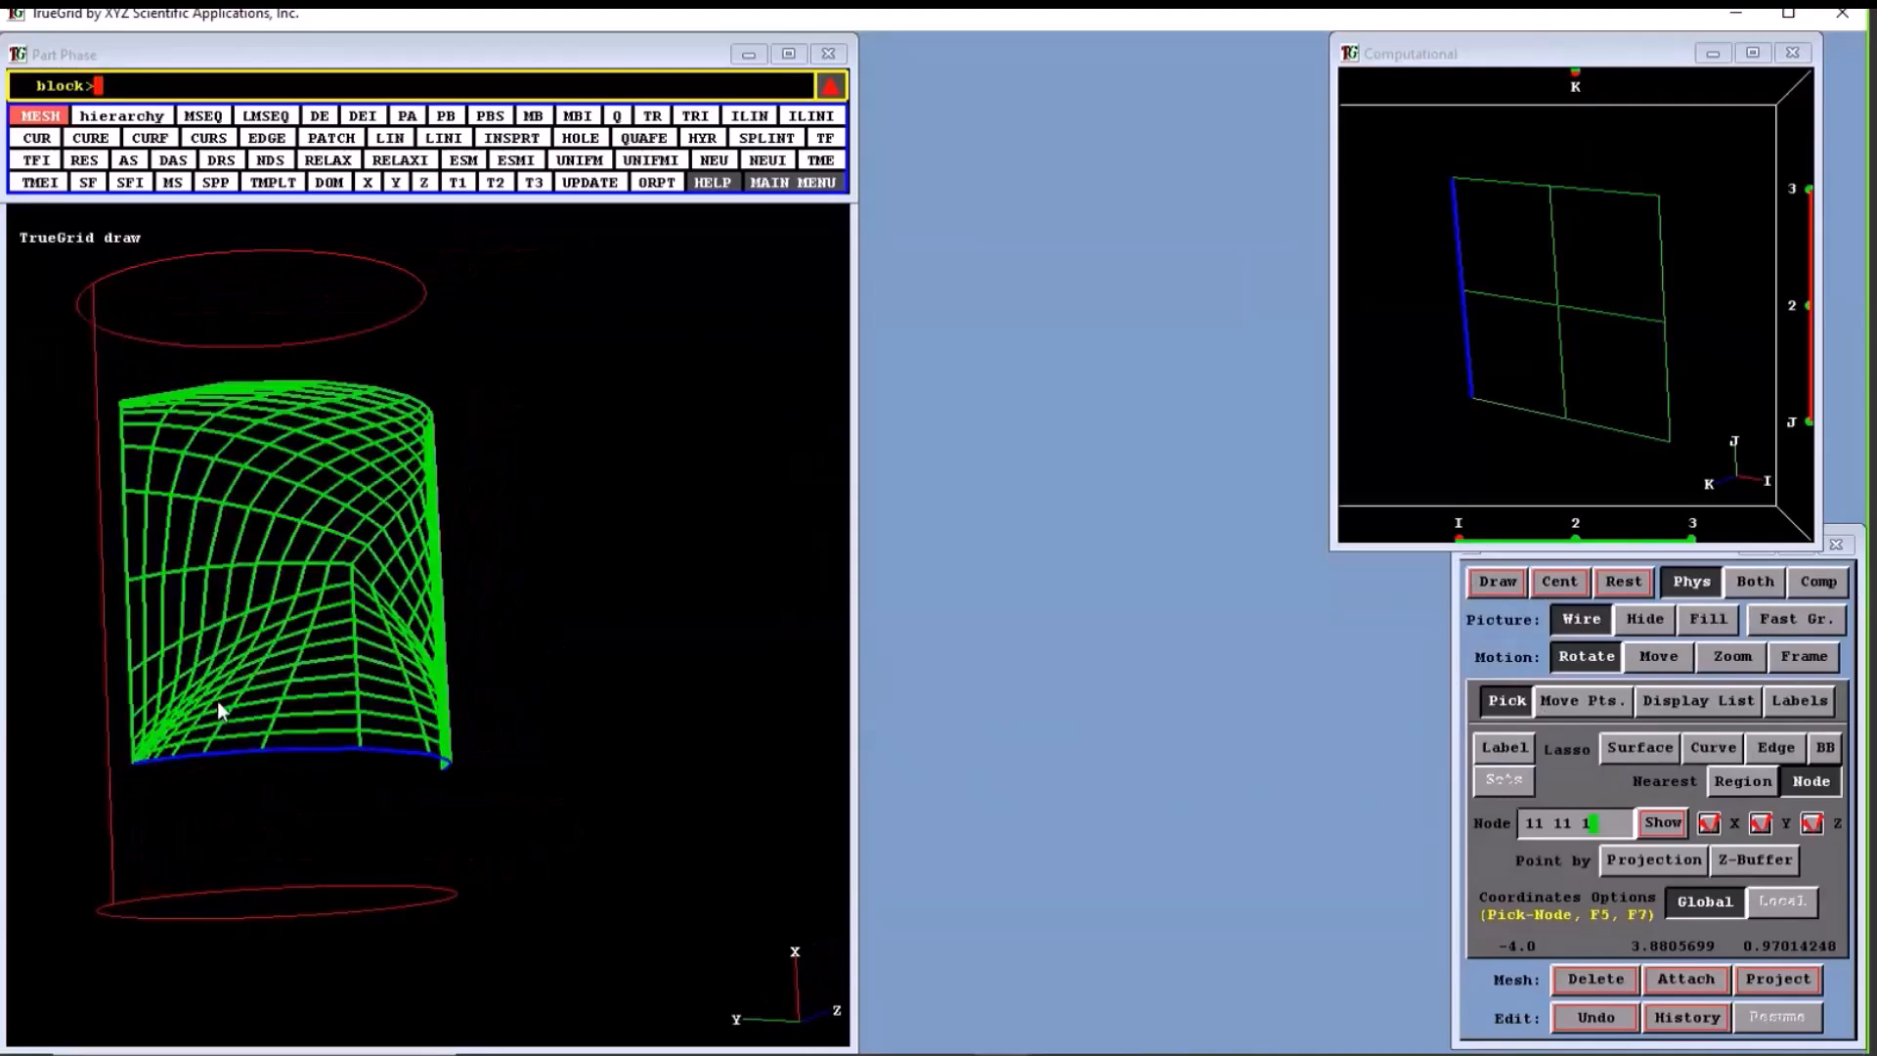
{"action": "mouse_move", "coordinate": [210, 479]}
{"action": "left_mouse_down"}
{"action": "mouse_move", "coordinate": [323, 577]}
{"action": "mouse_move", "coordinate": [319, 604]}
{"action": "left_mouse_up"}
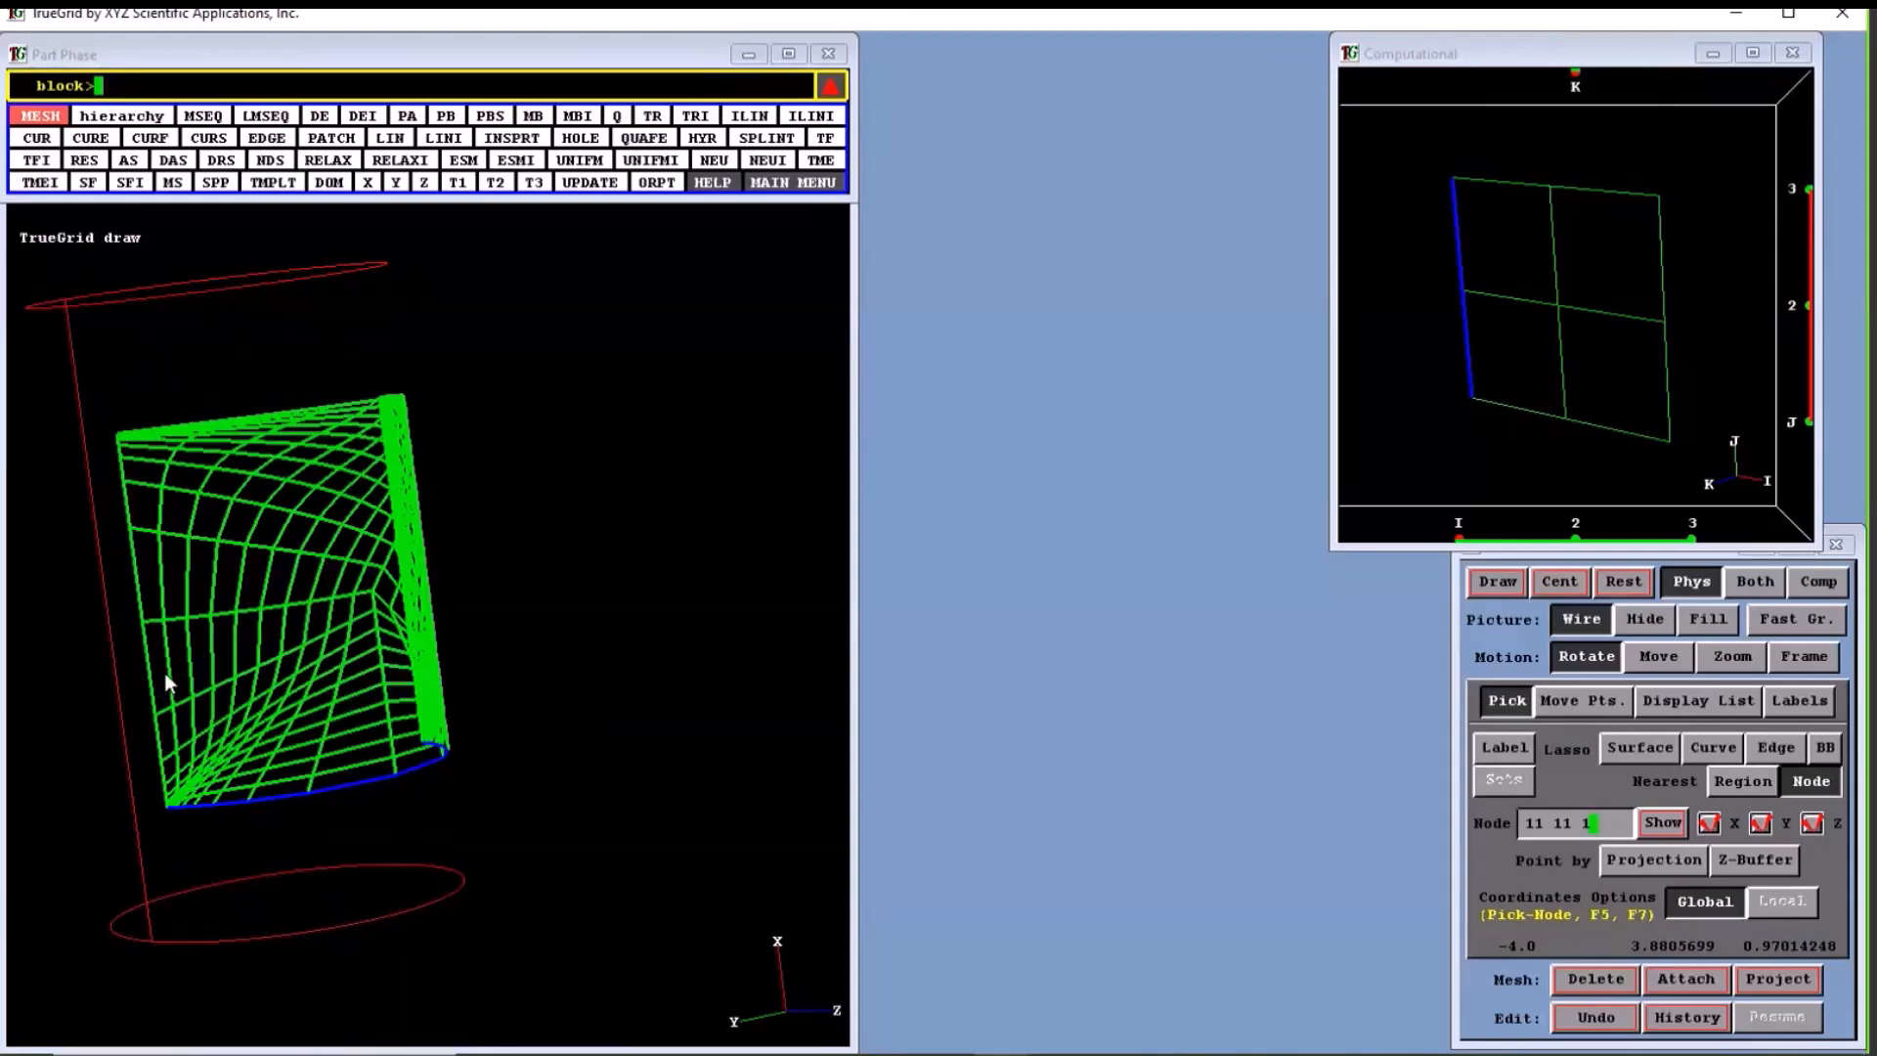
{"action": "left_click_drag", "start_coordinate": [174, 661], "coordinate": [261, 587]}
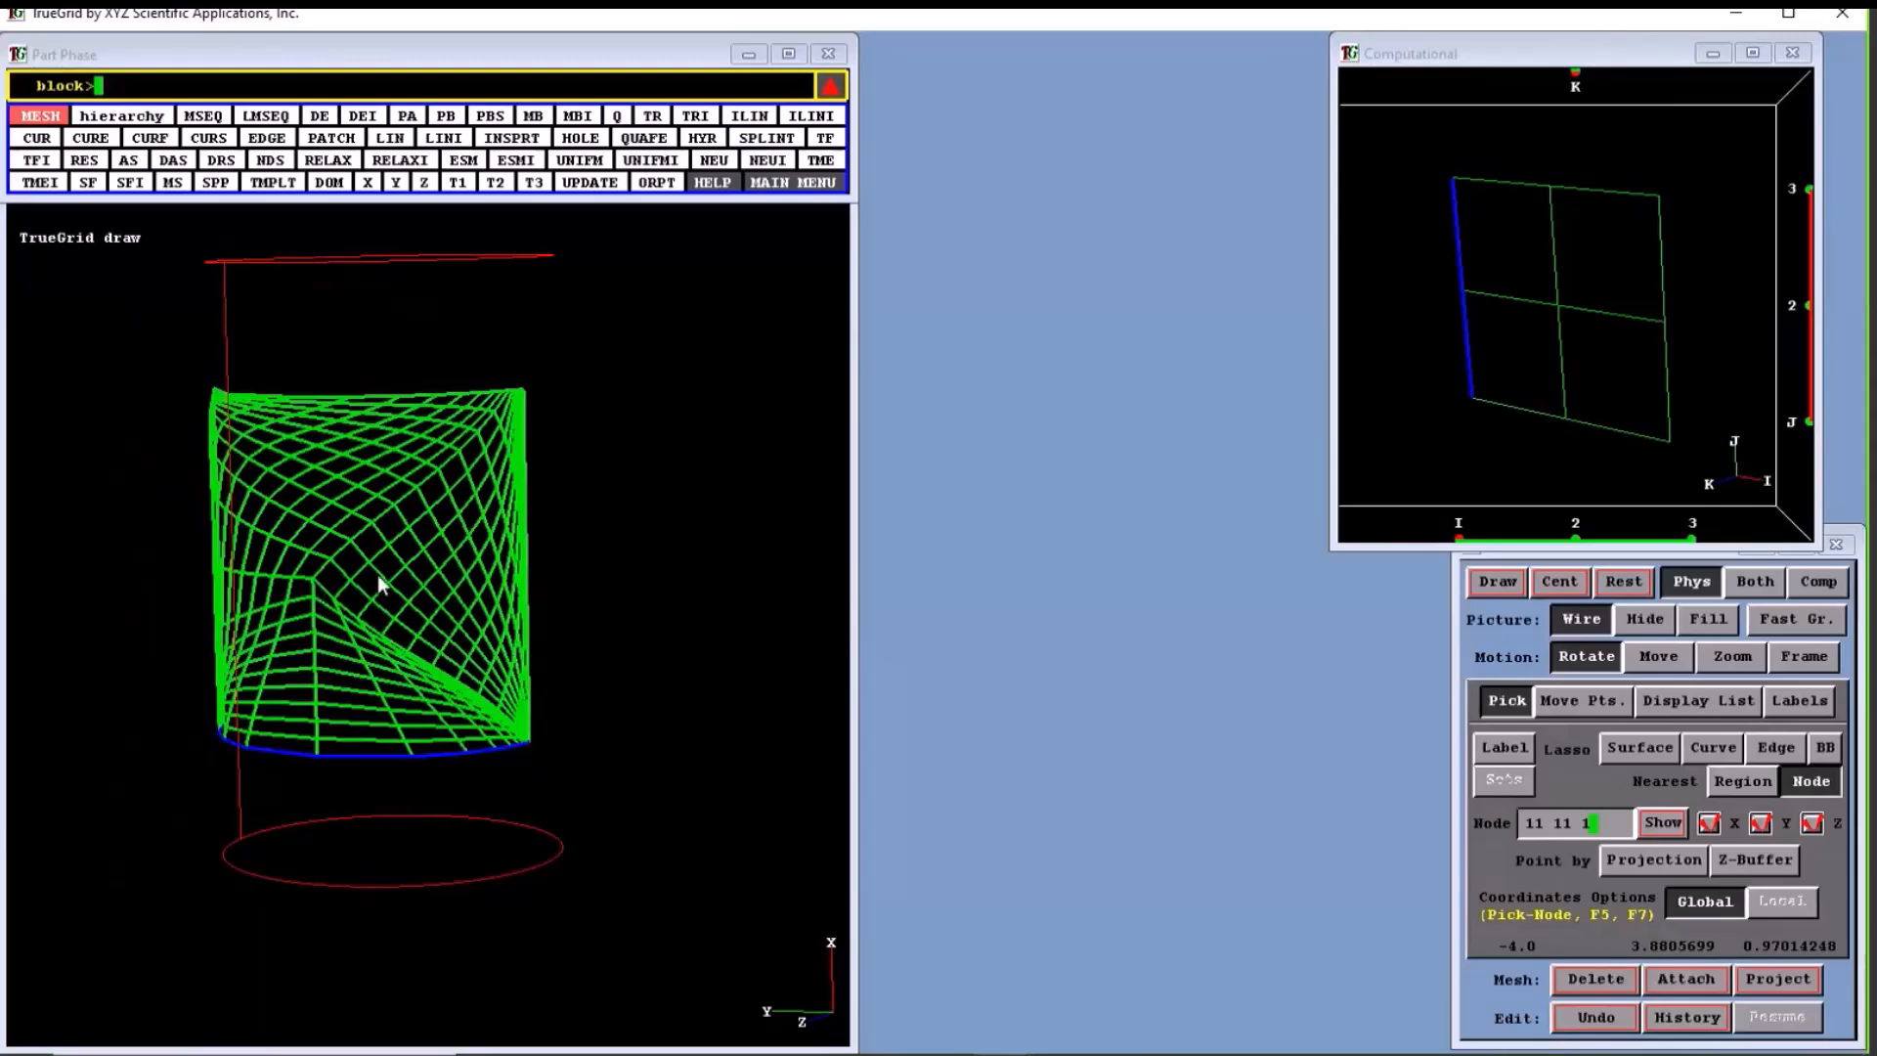
{"action": "left_click_drag", "start_coordinate": [303, 515], "coordinate": [450, 544]}
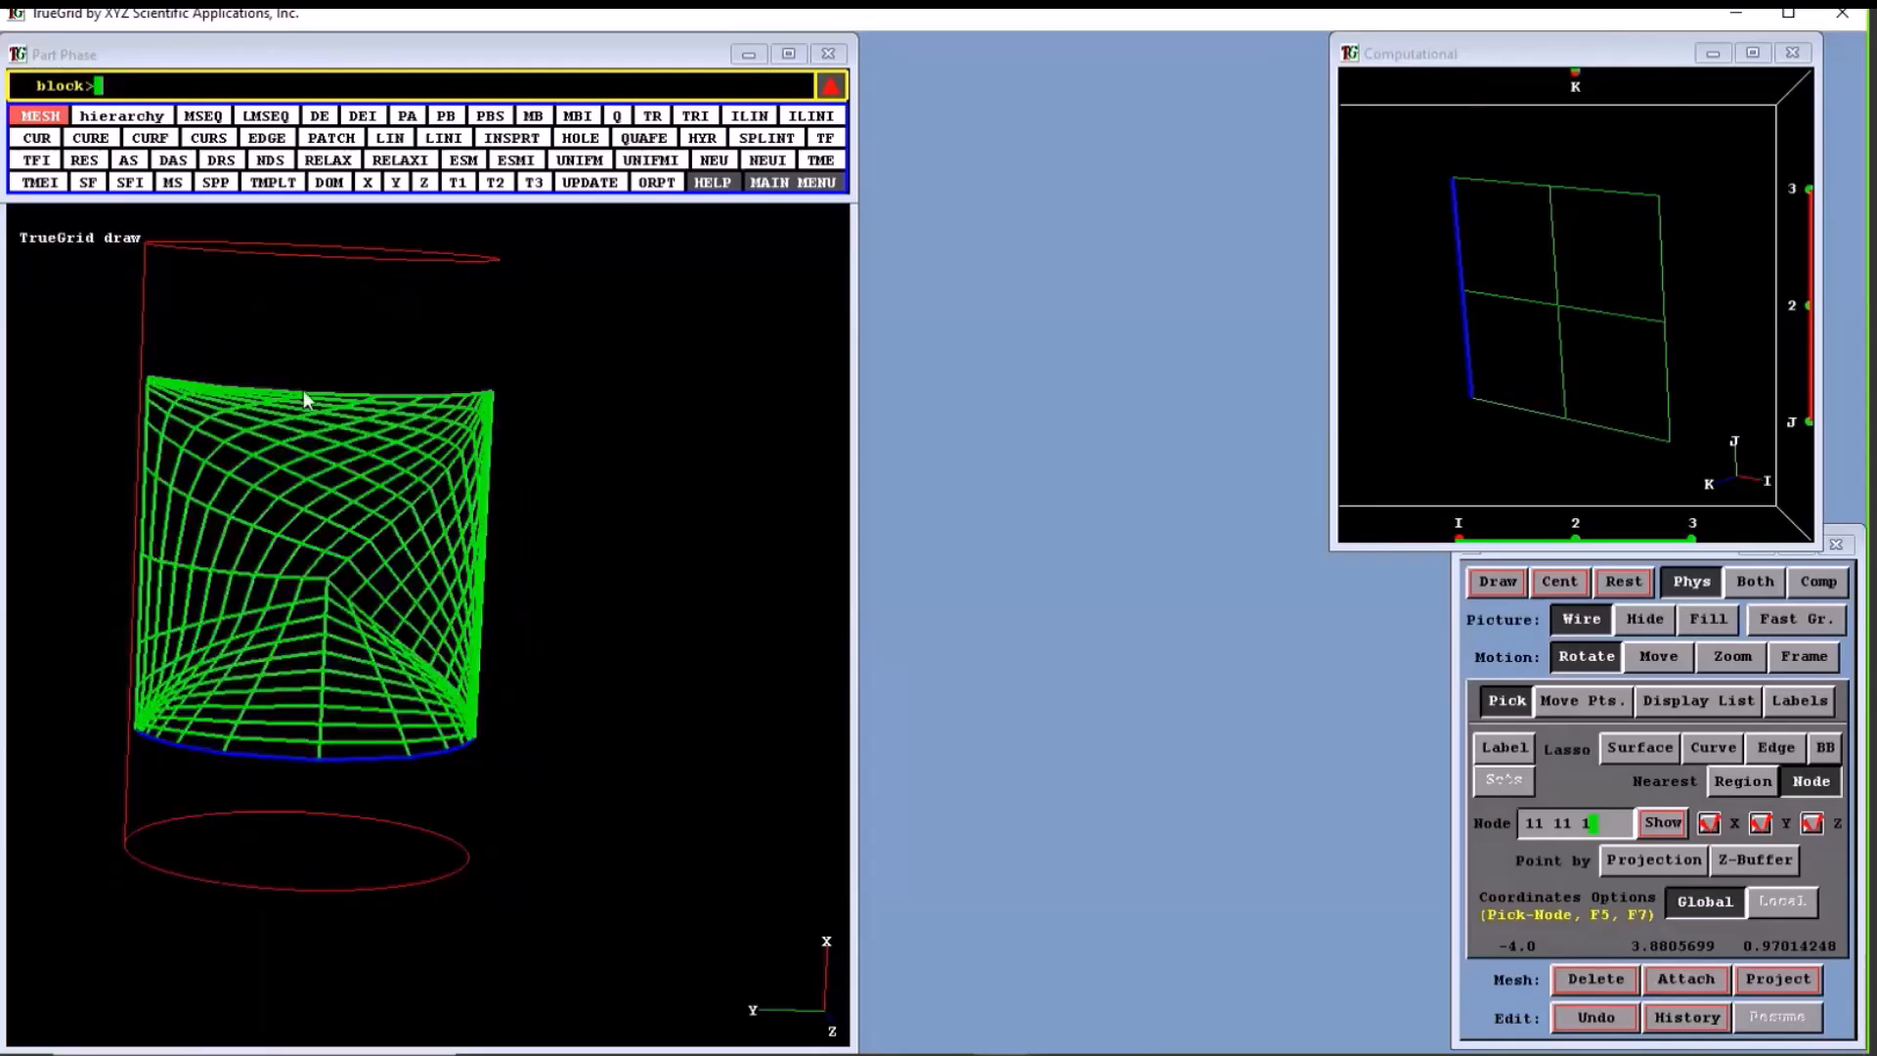
{"action": "left_click_drag", "start_coordinate": [133, 753], "coordinate": [182, 367]}
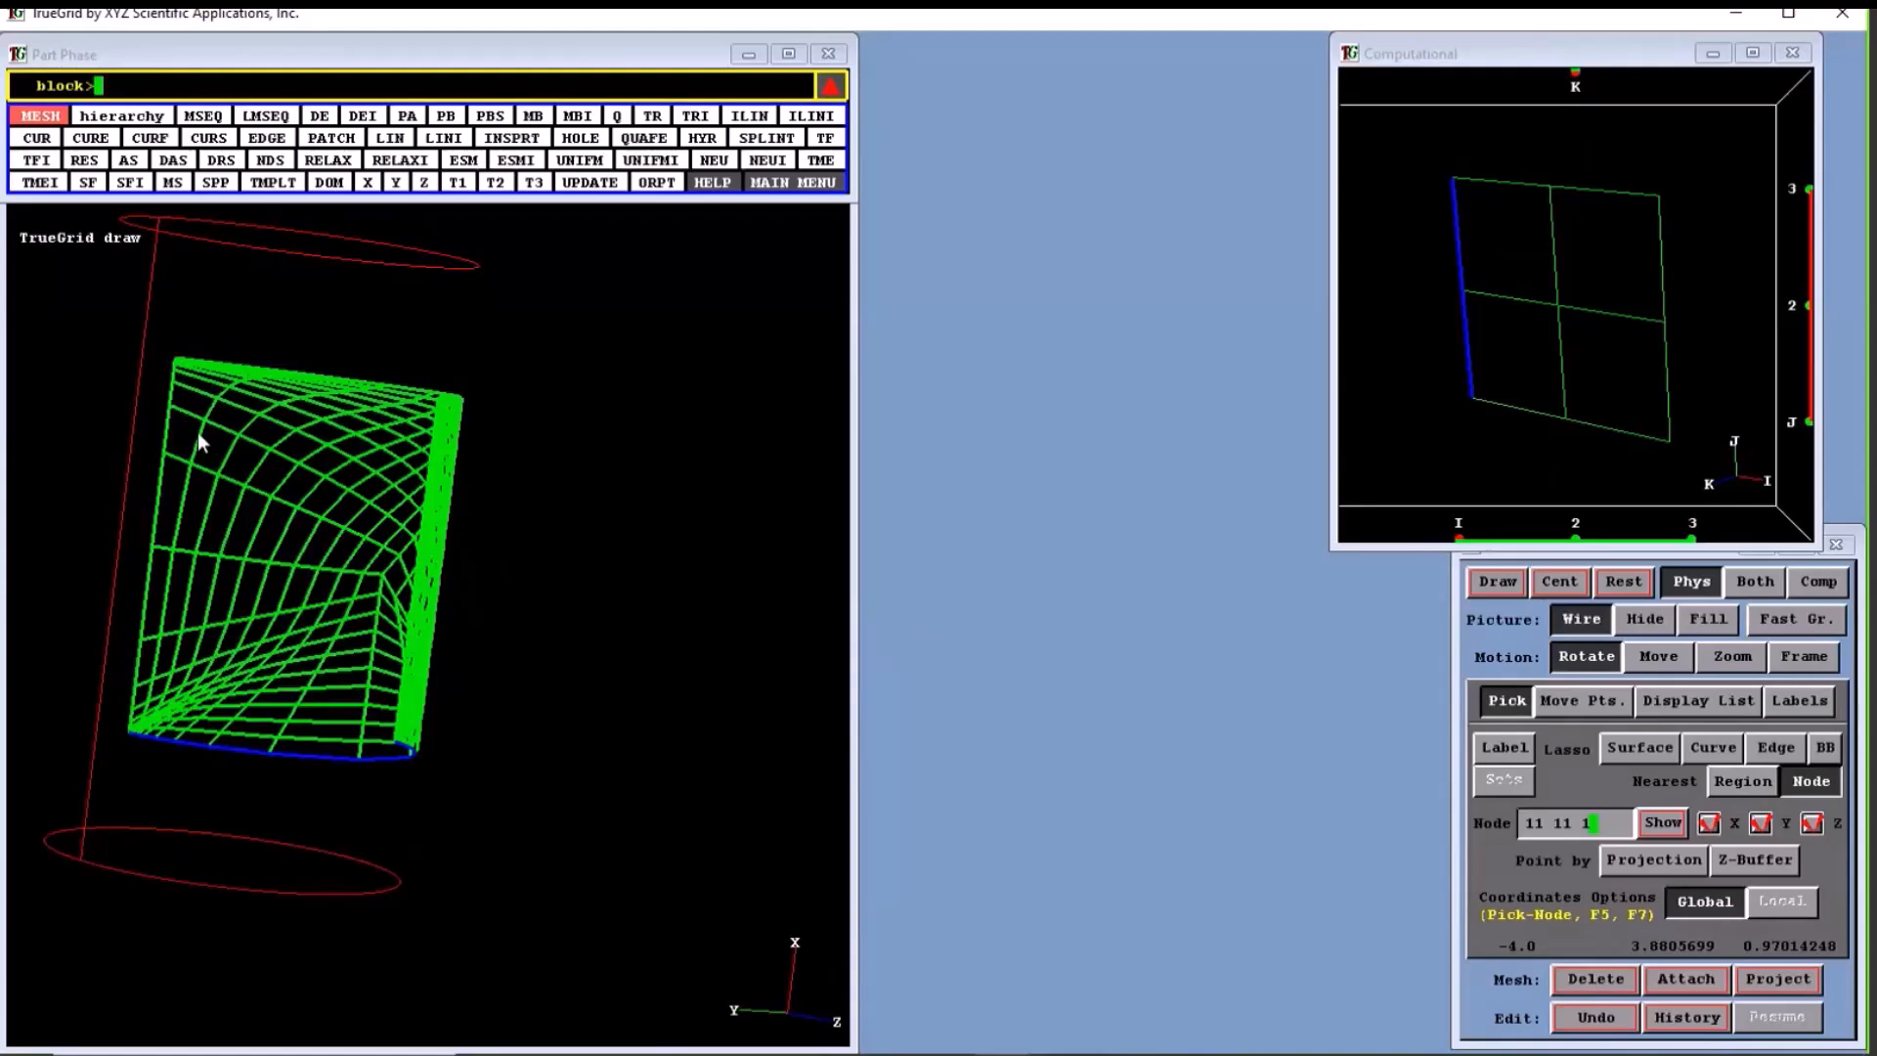
{"action": "mouse_move", "coordinate": [274, 531]}
{"action": "middle_mouse_down"}
{"action": "mouse_move", "coordinate": [180, 541]}
{"action": "mouse_move", "coordinate": [354, 566]}
{"action": "middle_mouse_up"}
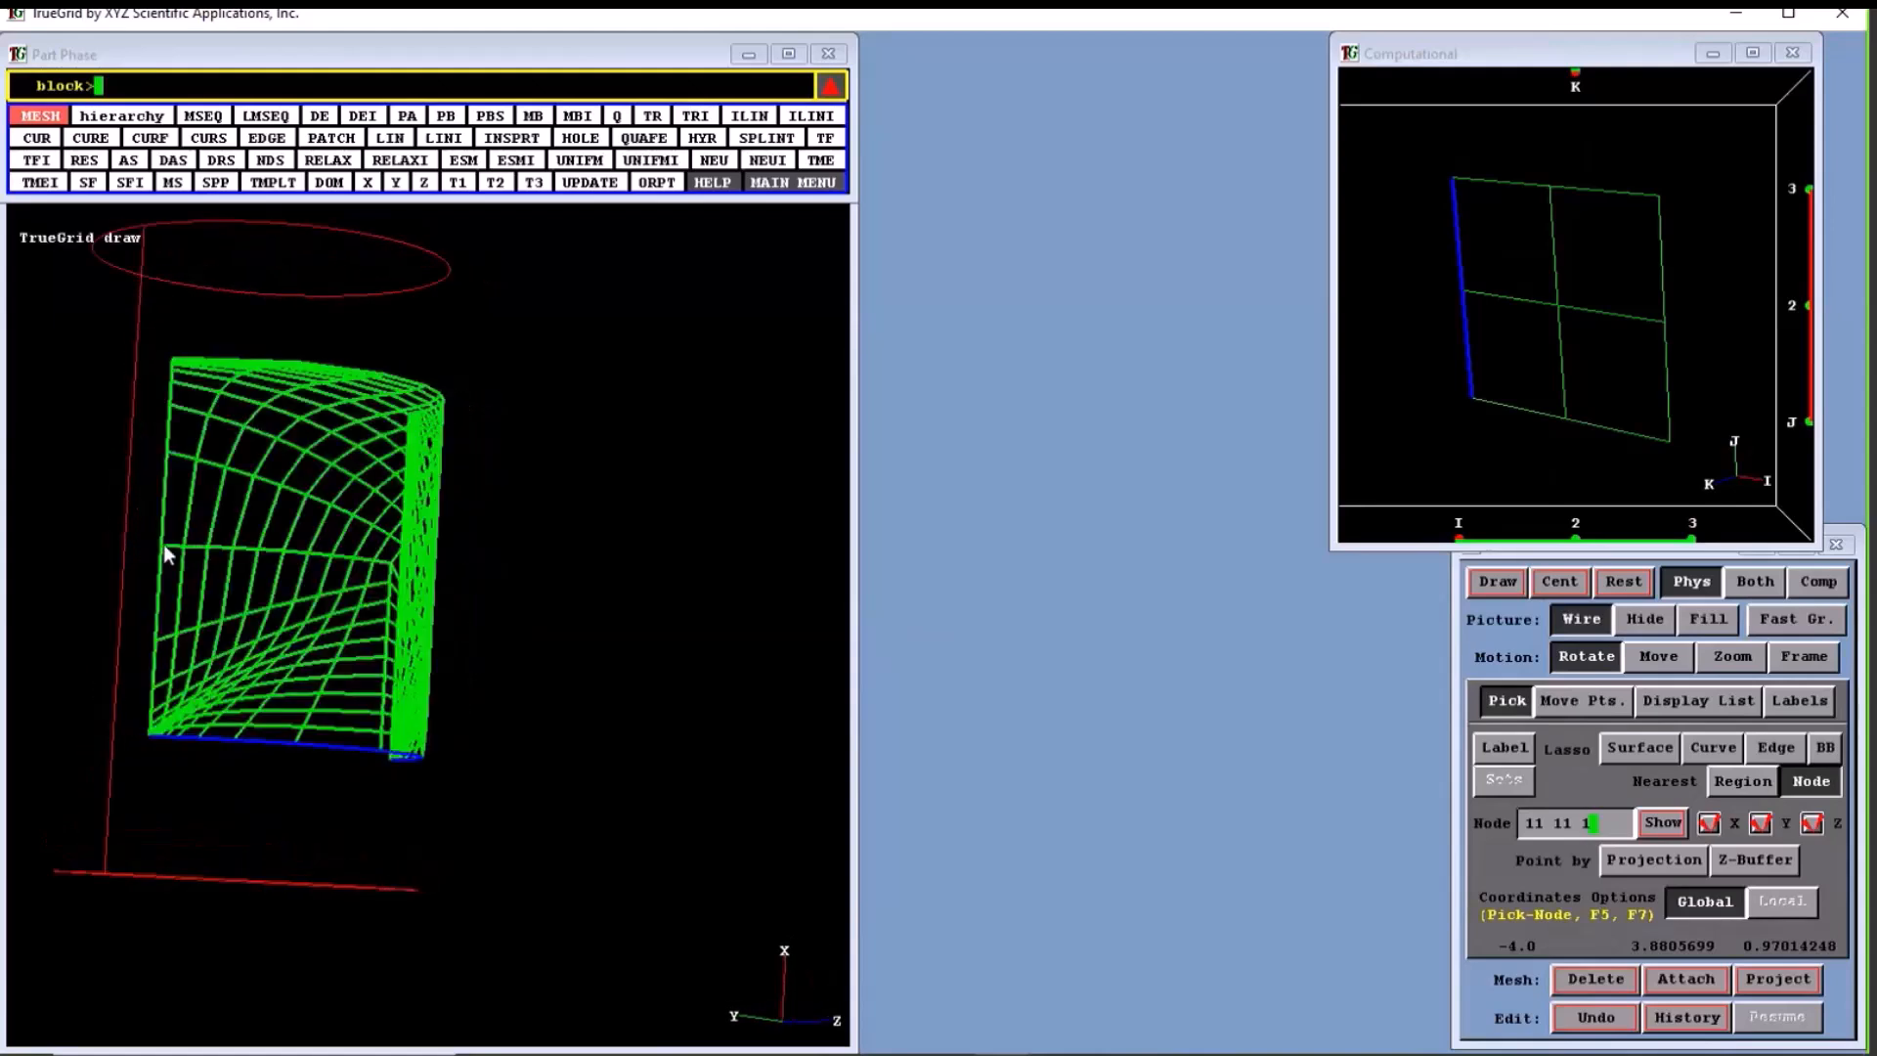
{"action": "left_click", "coordinate": [165, 554]}
{"action": "mouse_move", "coordinate": [328, 598]}
{"action": "middle_mouse_down"}
{"action": "mouse_move", "coordinate": [116, 601]}
{"action": "mouse_move", "coordinate": [196, 600]}
{"action": "mouse_move", "coordinate": [281, 508]}
{"action": "mouse_move", "coordinate": [147, 582]}
{"action": "middle_mouse_up"}
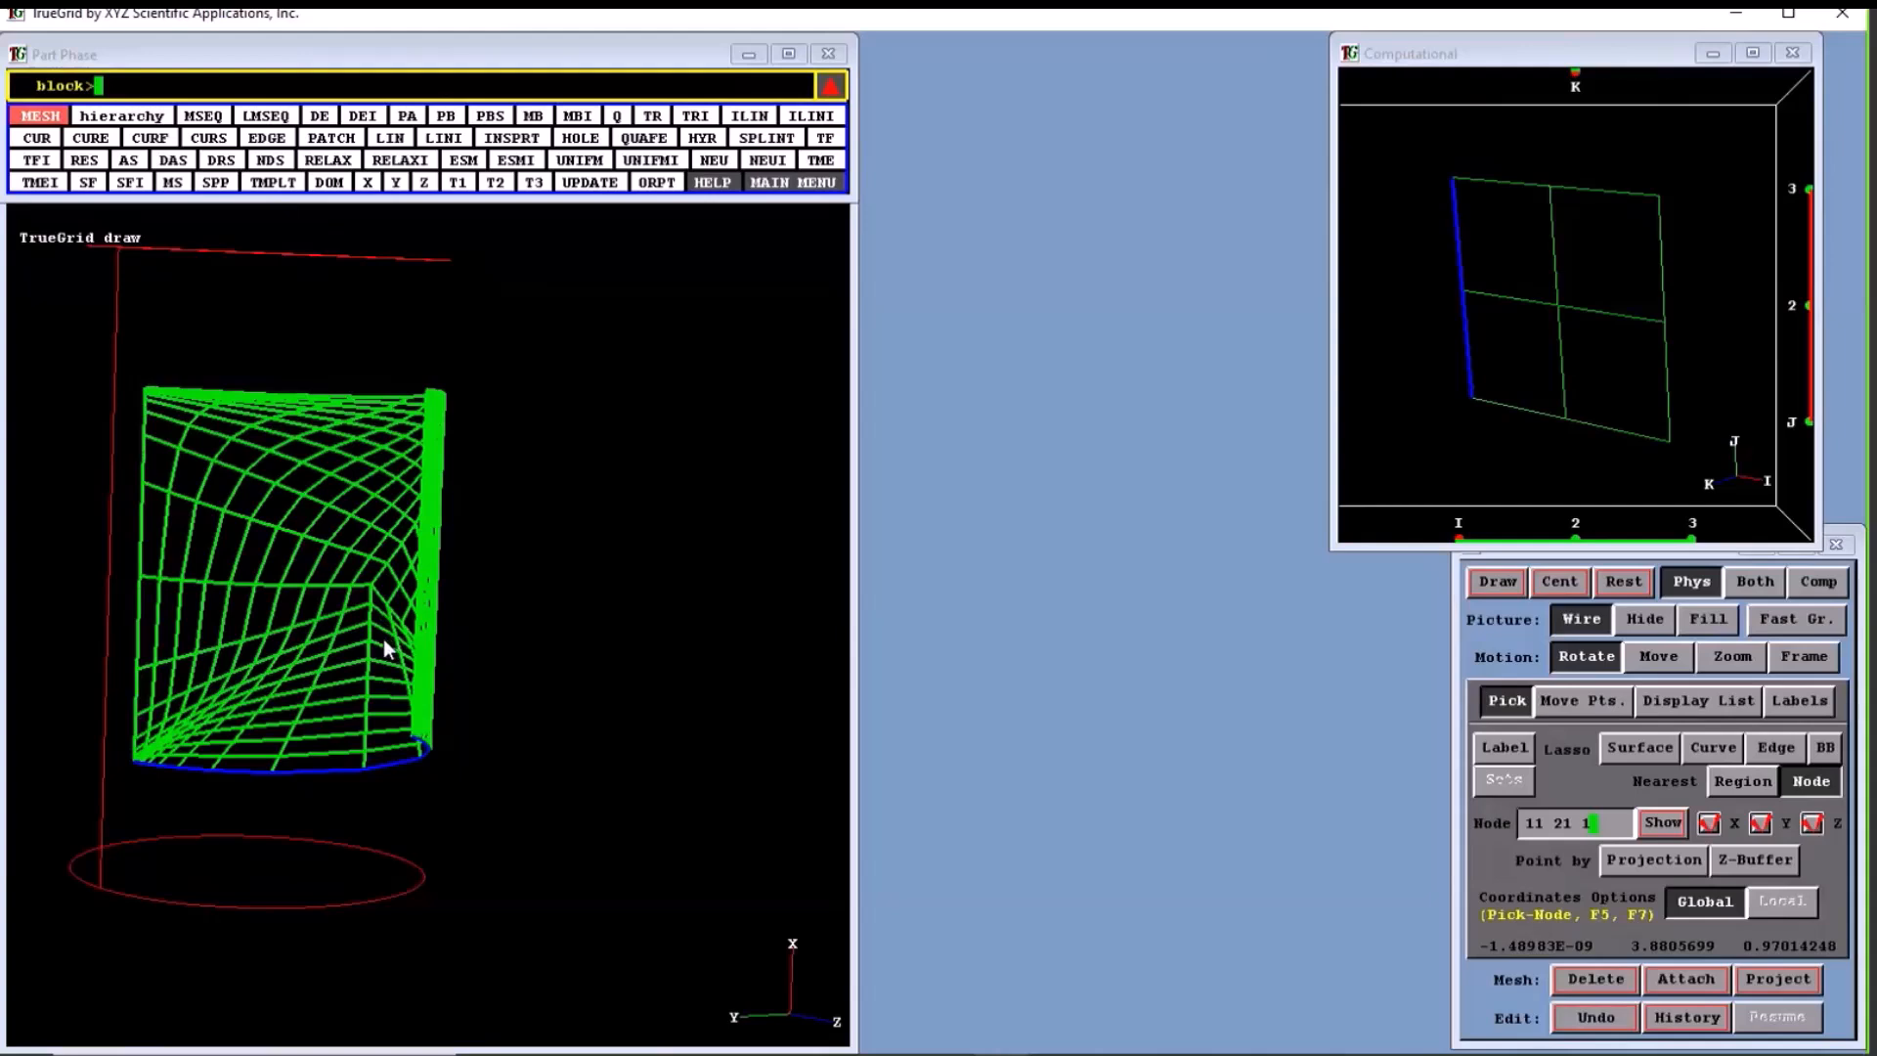
Clear the region selection and pick the middle node of edge 1 3 1 to 3 3 1 with point moving enabled.
{"action": "key", "text": "F2"}
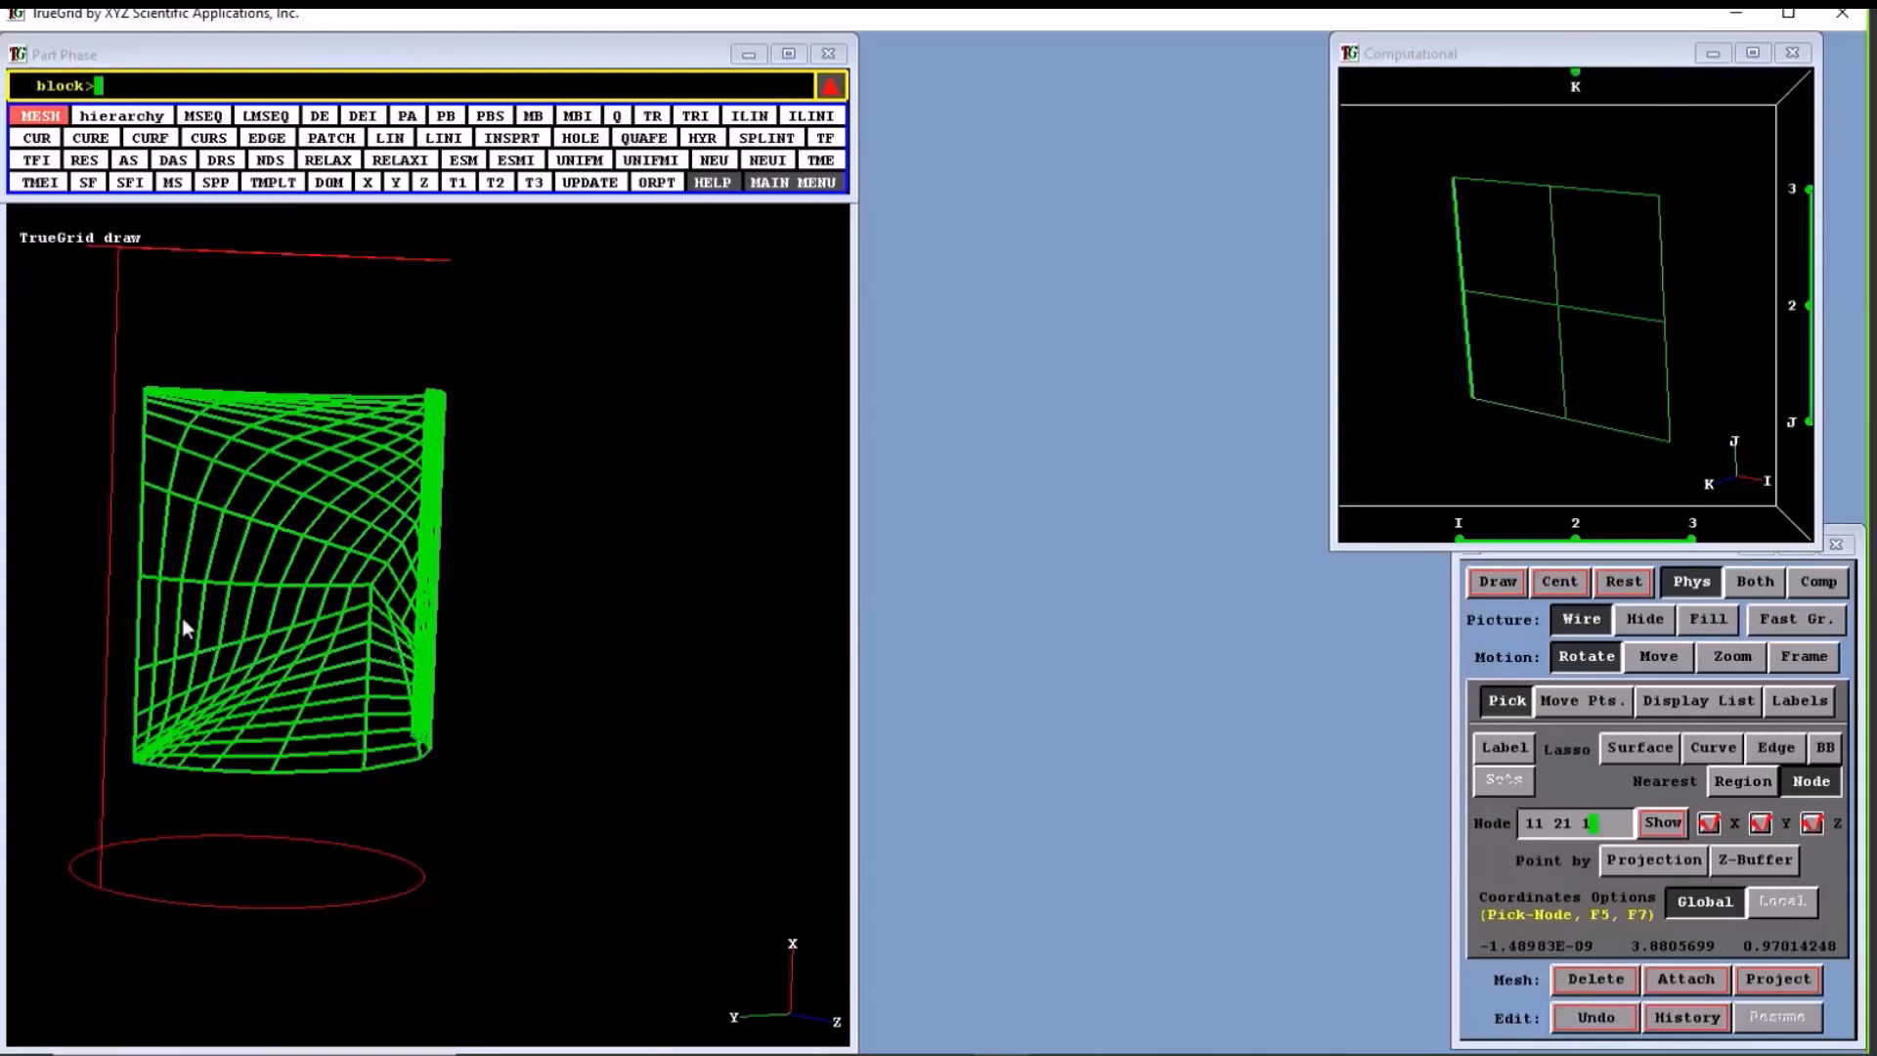
{"action": "left_click", "coordinate": [140, 576]}
{"action": "left_click", "coordinate": [1580, 704]}
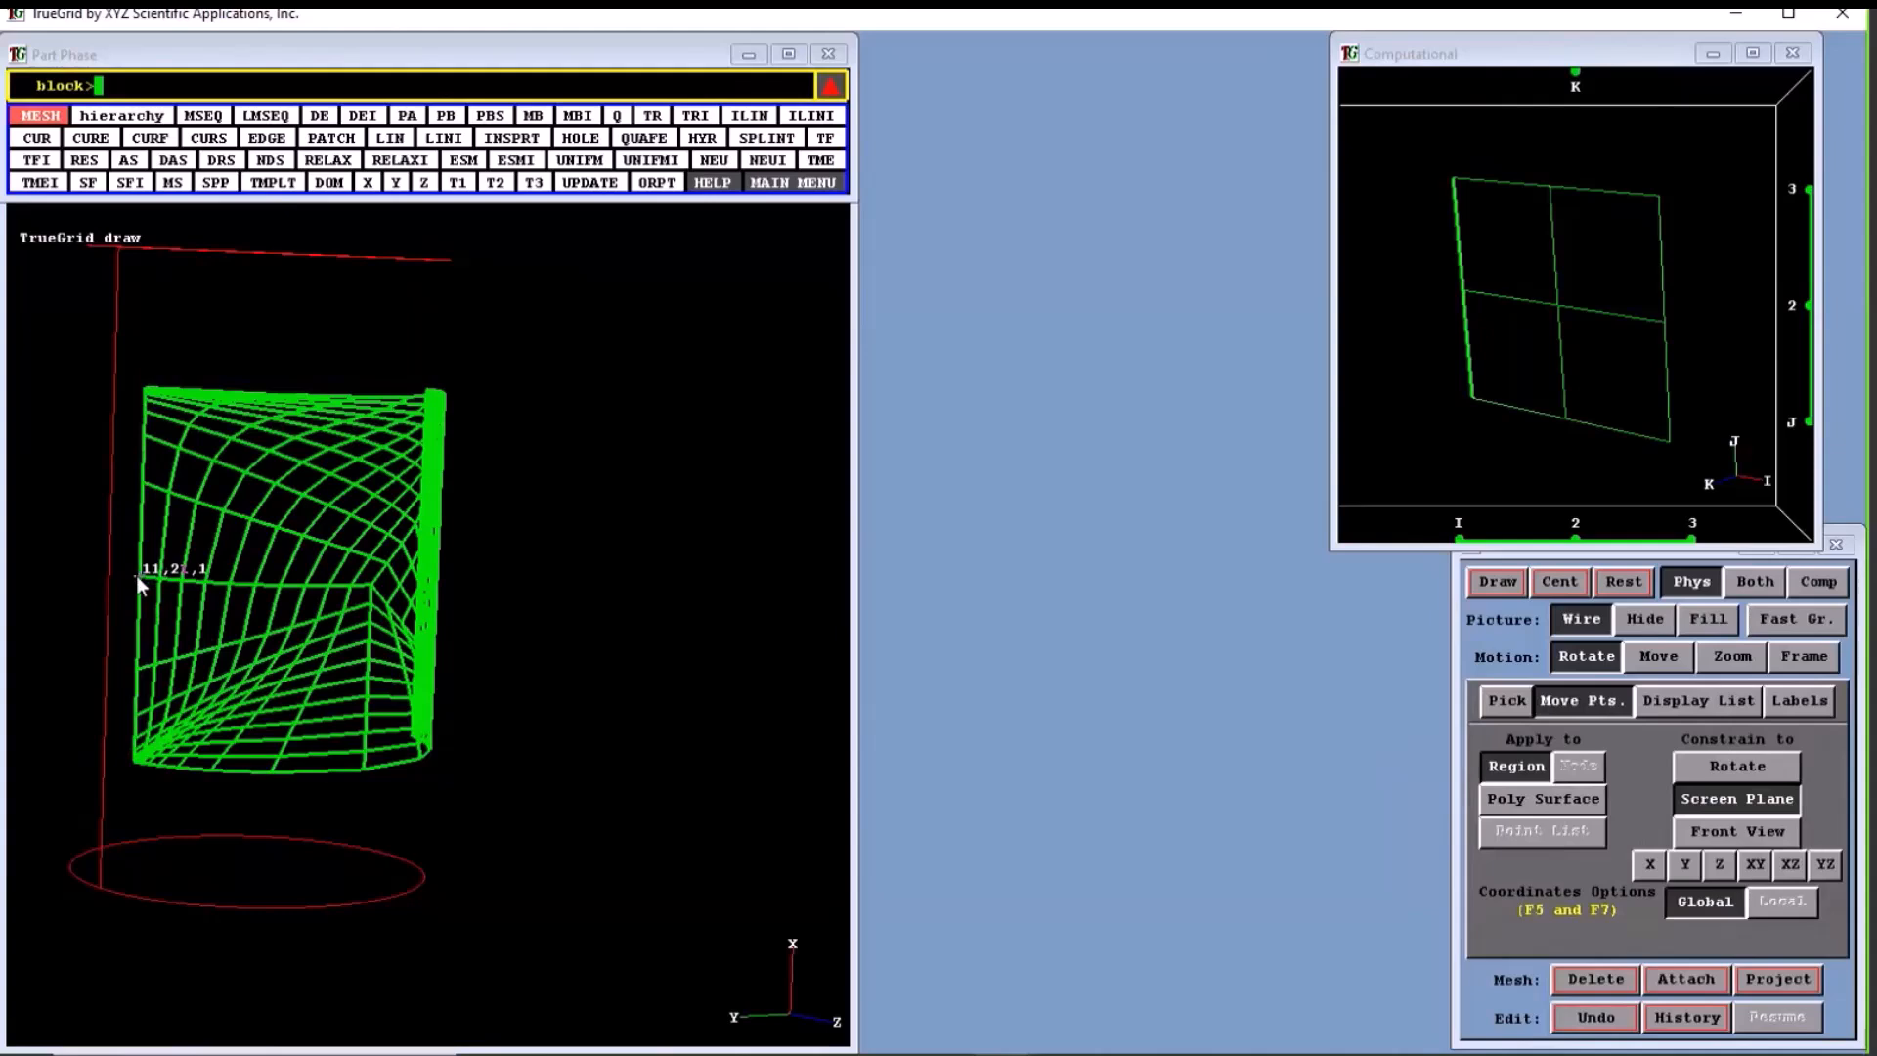
{"action": "left_click", "coordinate": [140, 561]}
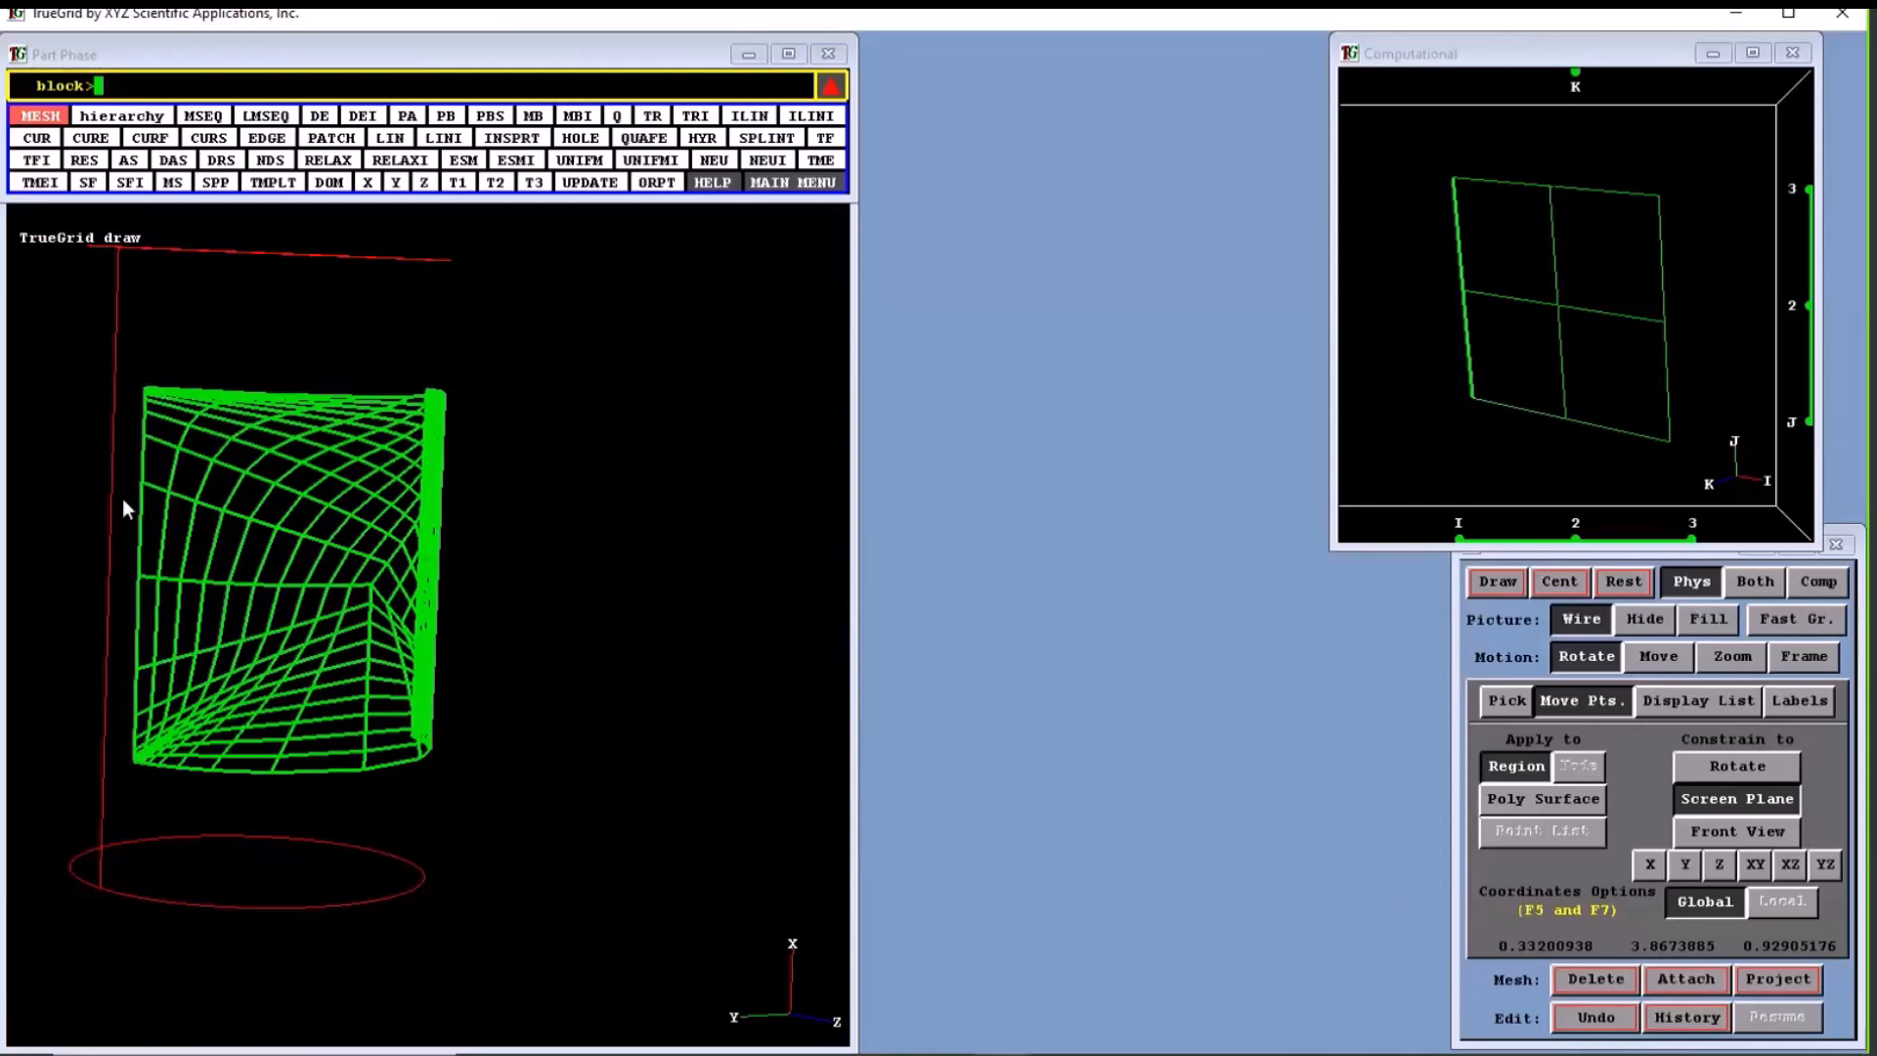
Examine the clustered elements at the mesh corner 1 1 1 up close, and inspect the whole mesh from several angles.
{"action": "left_click_drag", "start_coordinate": [121, 755], "coordinate": [247, 678]}
{"action": "left_click_drag", "start_coordinate": [436, 658], "coordinate": [344, 662]}
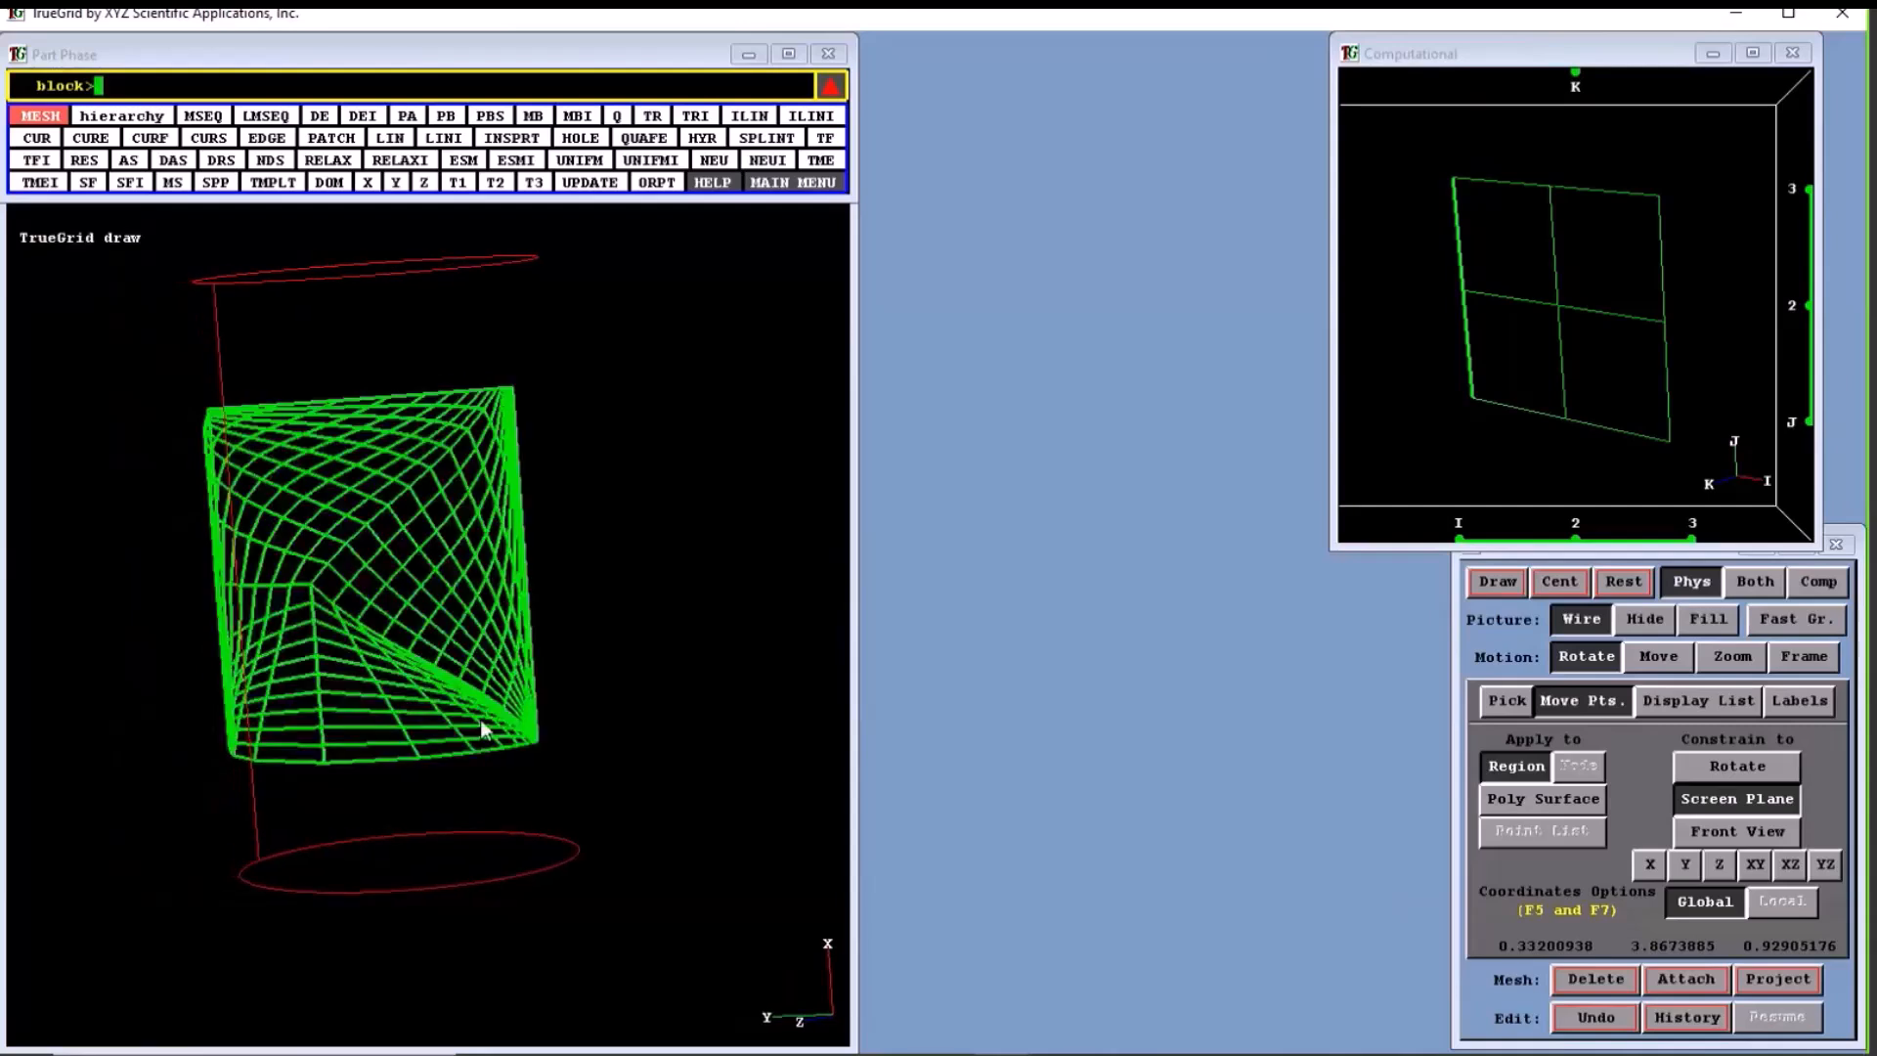
{"action": "left_click_drag", "start_coordinate": [536, 737], "coordinate": [490, 618]}
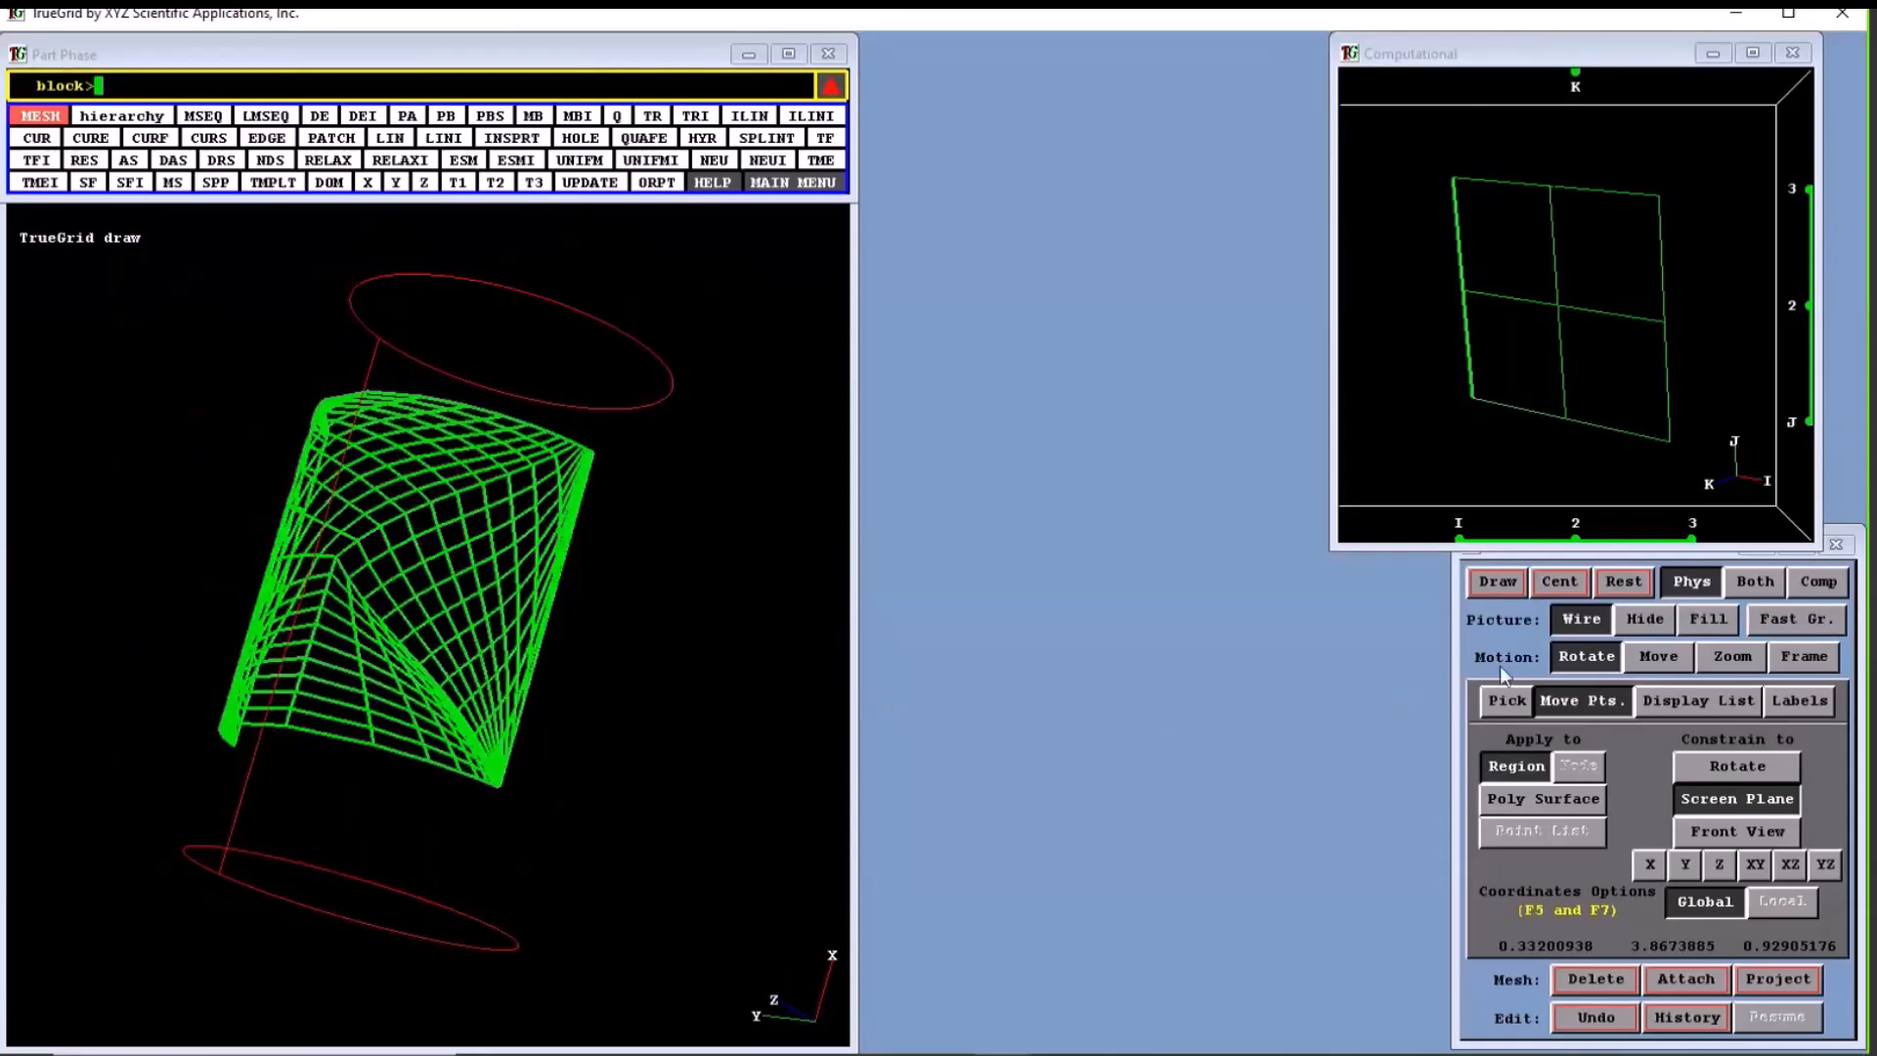
{"action": "left_click_drag", "start_coordinate": [472, 759], "coordinate": [519, 798]}
{"action": "left_click_drag", "start_coordinate": [497, 890], "coordinate": [563, 944]}
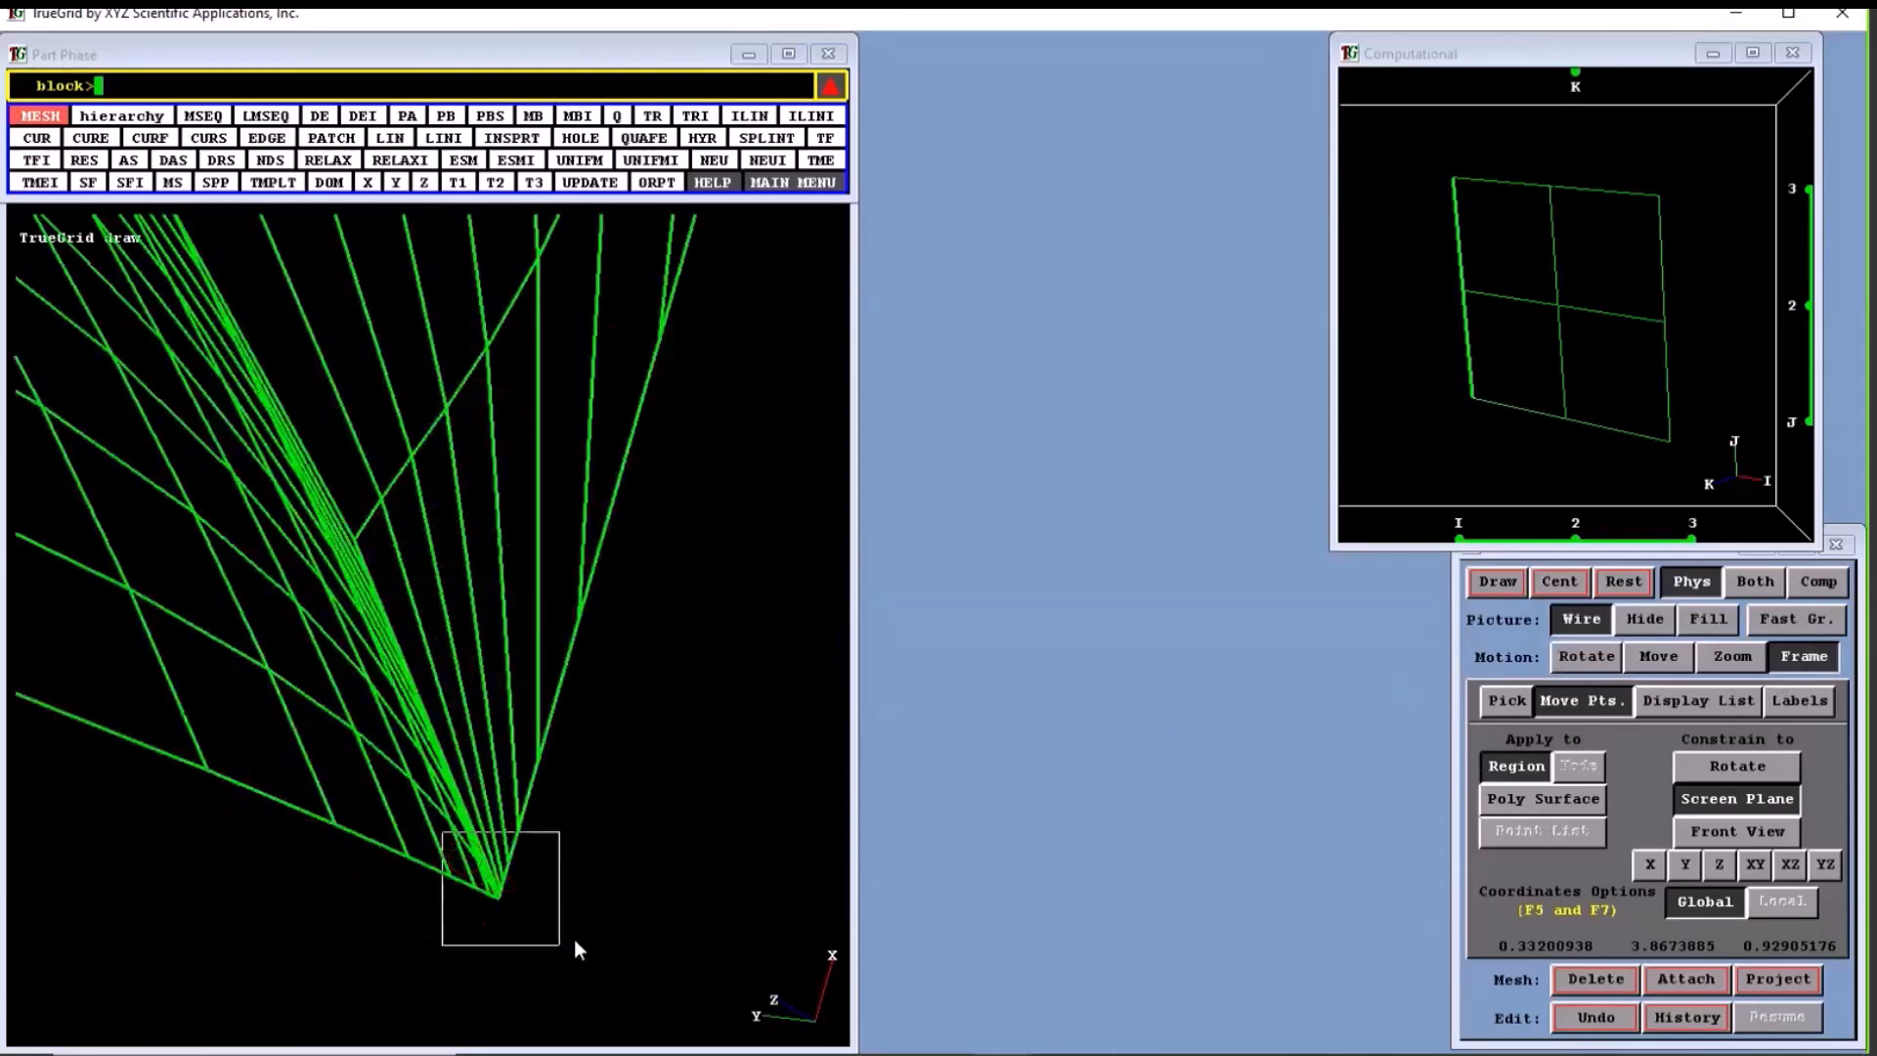
{"action": "left_click_drag", "start_coordinate": [334, 588], "coordinate": [652, 851]}
{"action": "left_click_drag", "start_coordinate": [367, 690], "coordinate": [416, 842]}
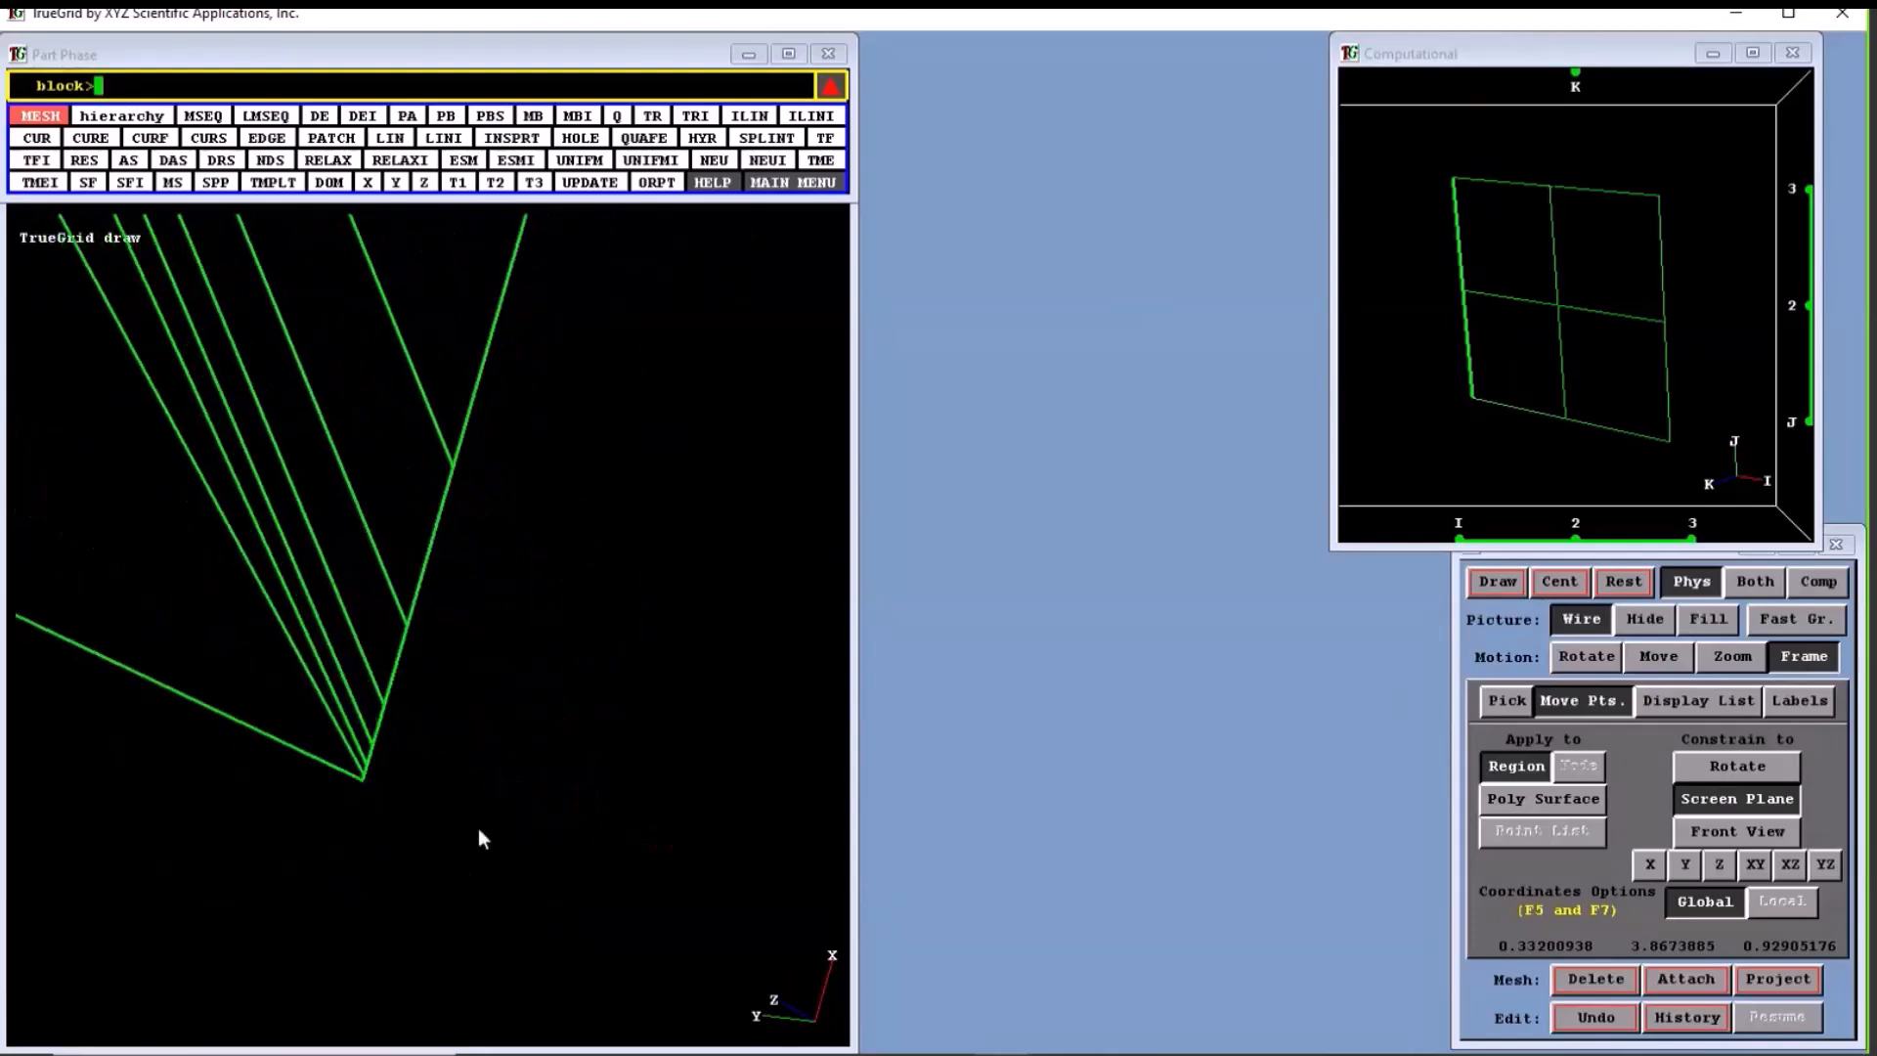
{"action": "left_click", "coordinate": [478, 829]}
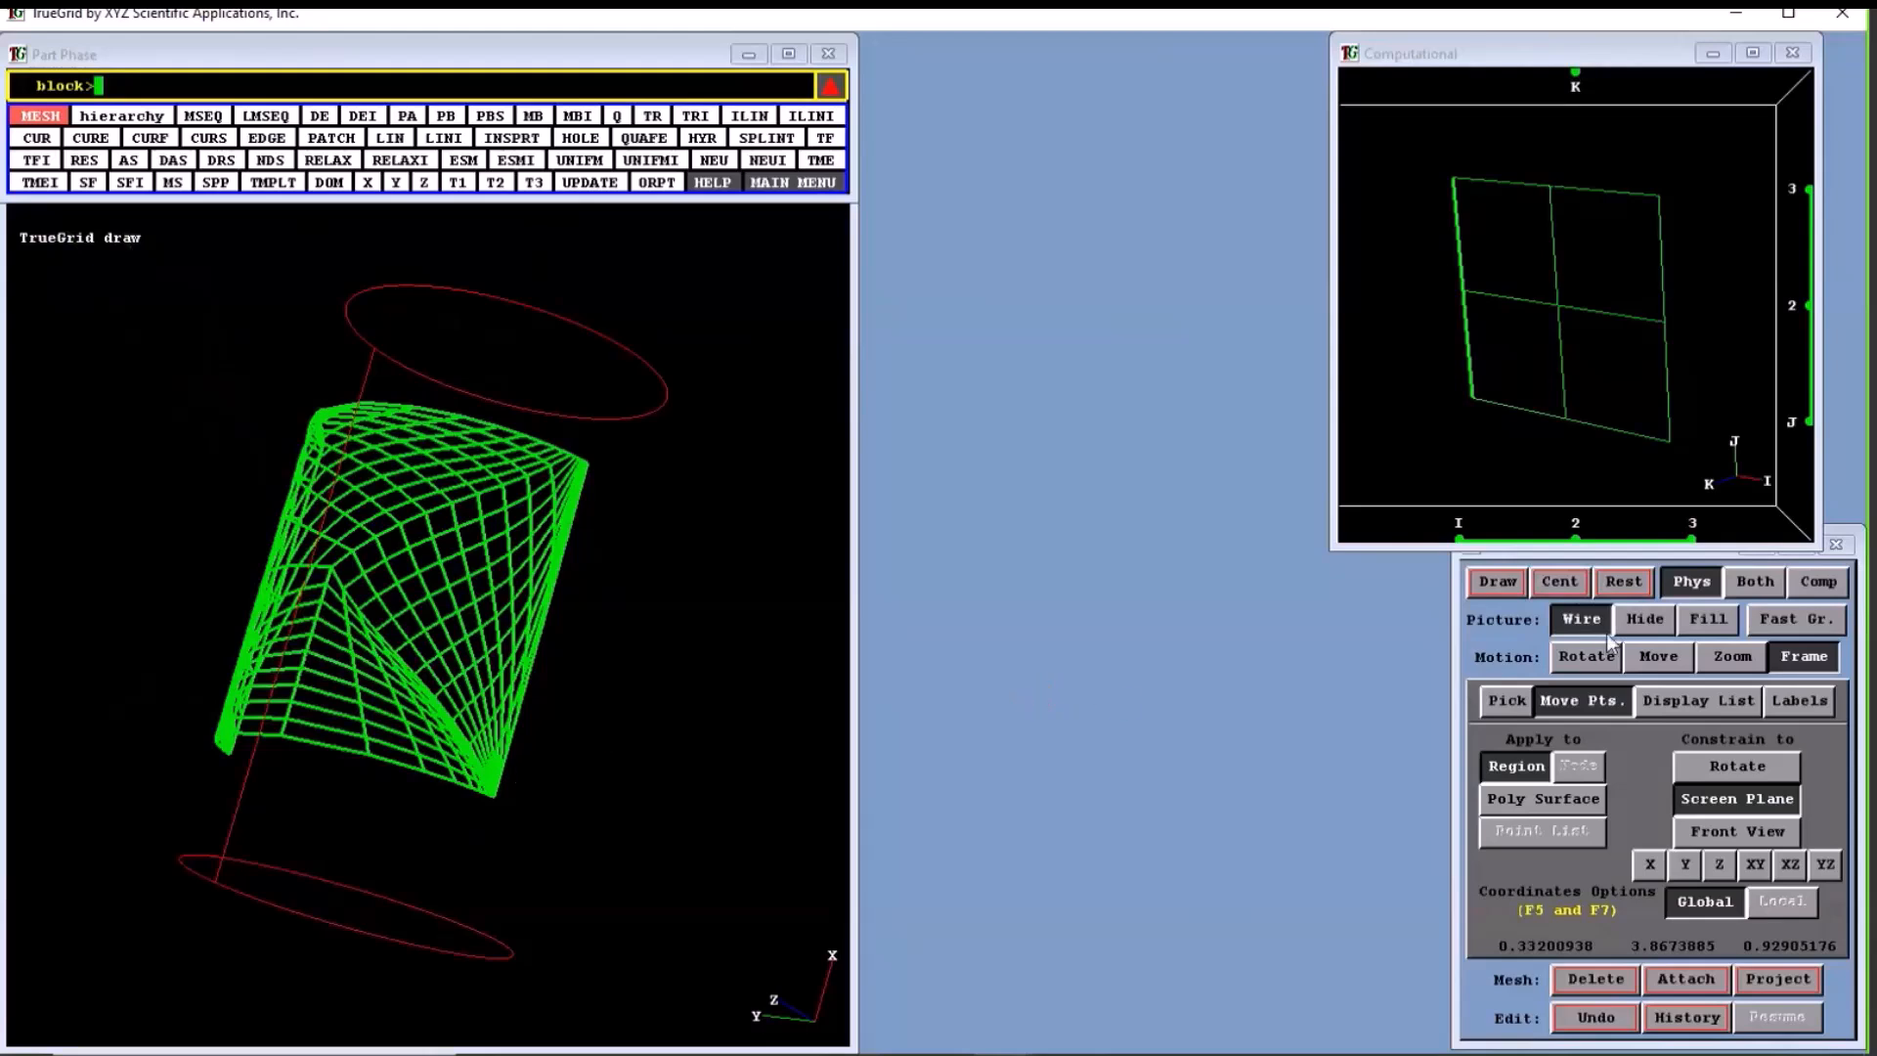
{"action": "left_click", "coordinate": [1565, 653]}
{"action": "middle_click_drag", "start_coordinate": [636, 489], "coordinate": [883, 704]}
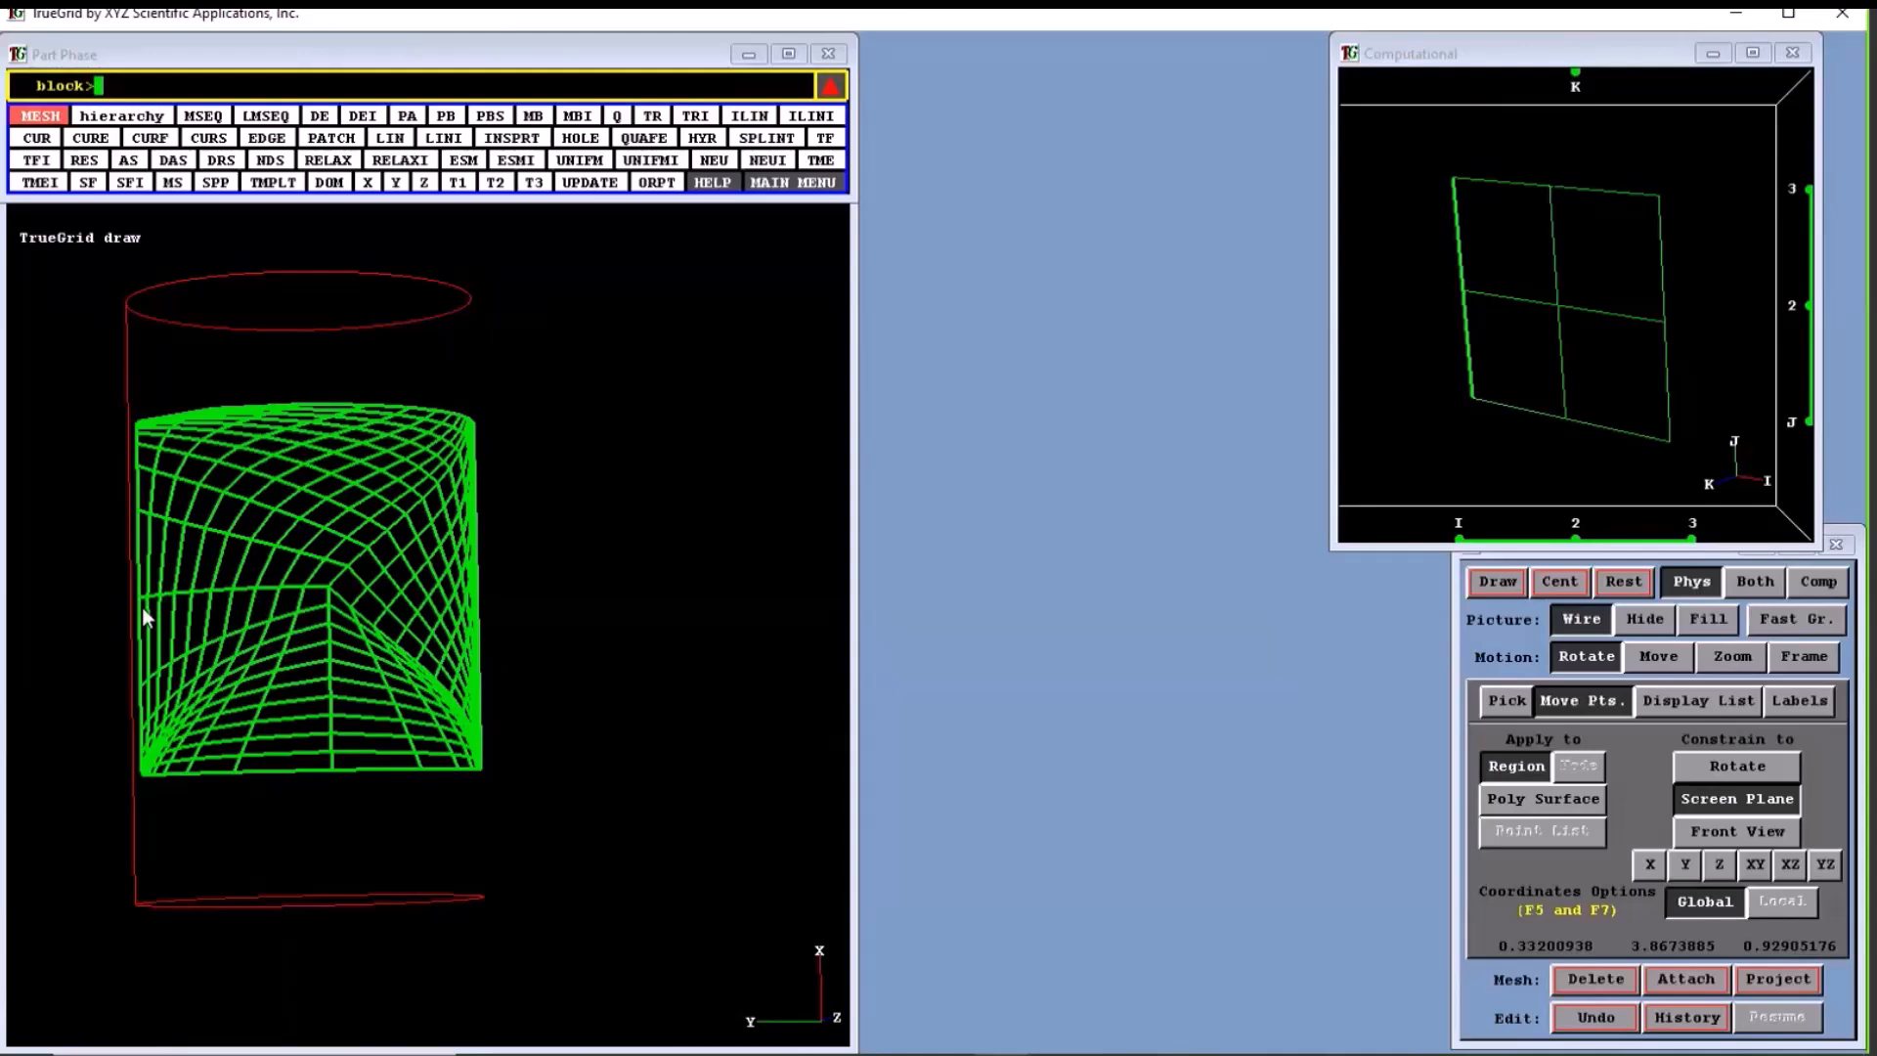
{"action": "left_click_drag", "start_coordinate": [479, 532], "coordinate": [422, 585]}
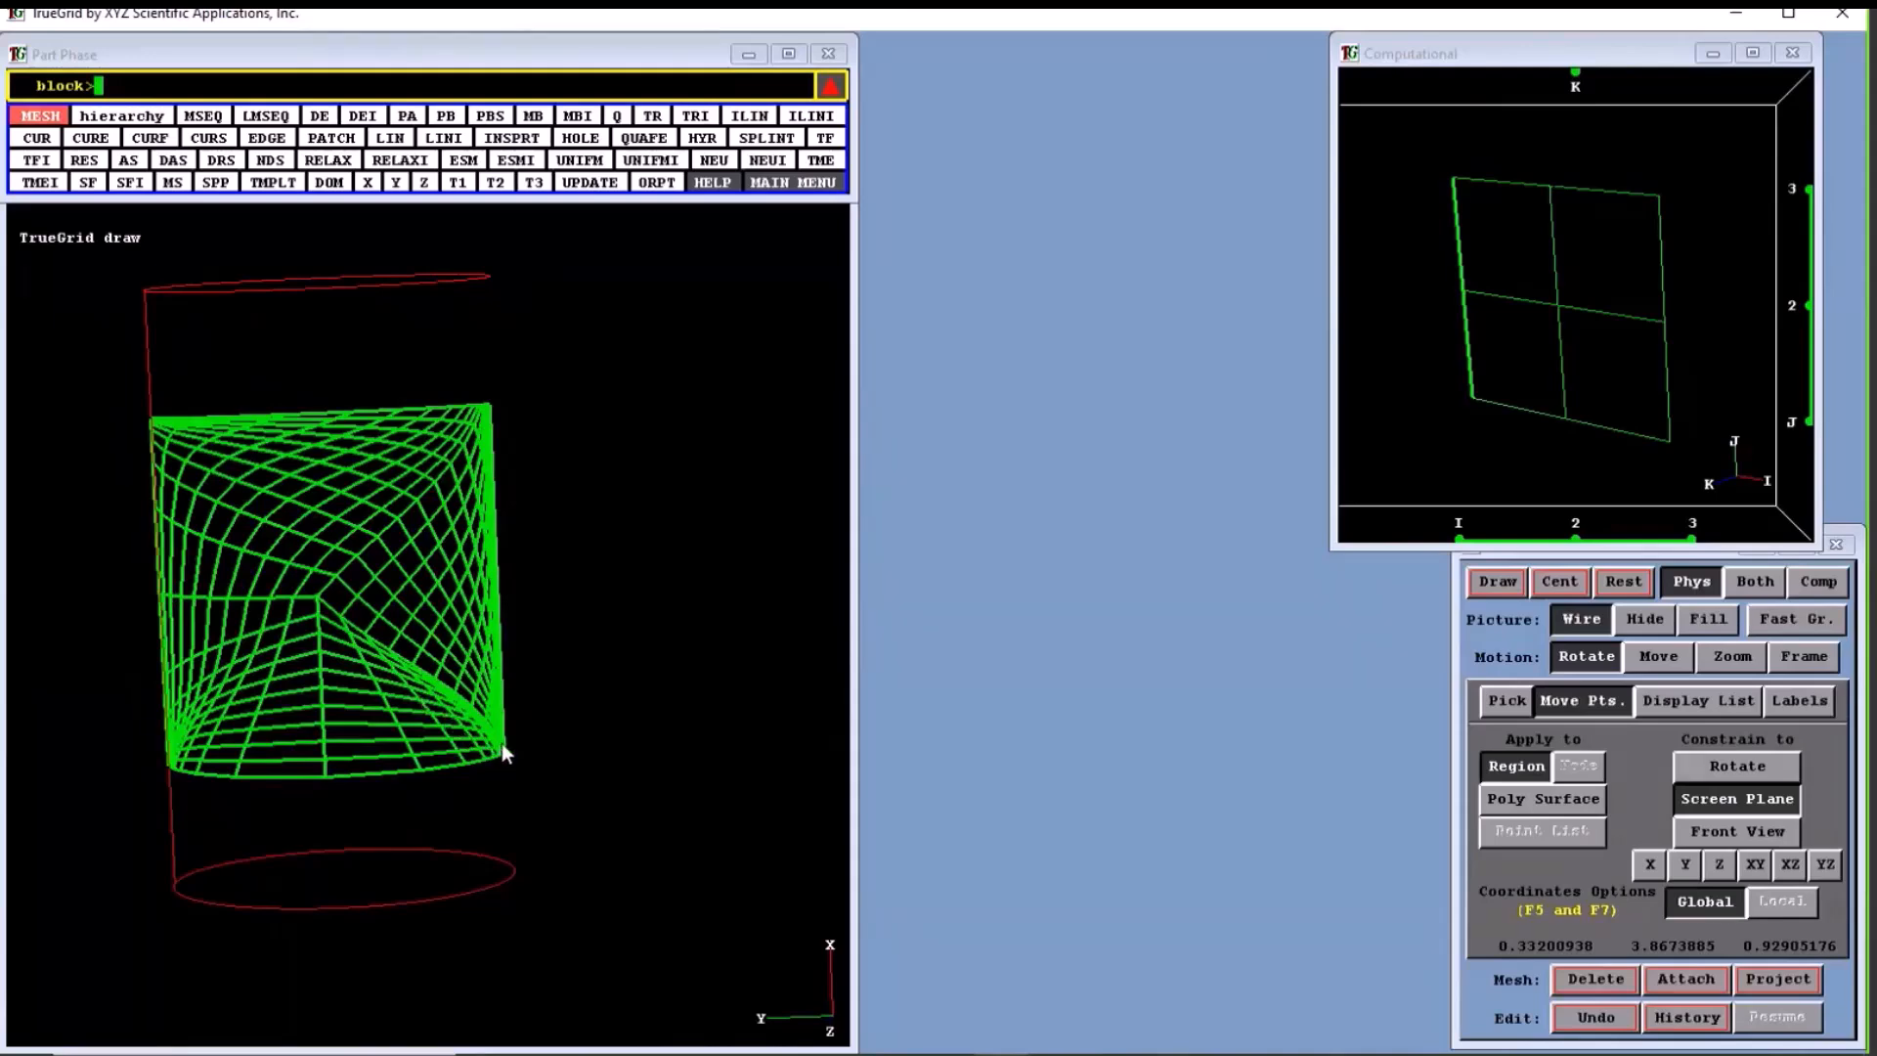
Apply relative spacing (RES) 1 in the J-direction to the edge from 2 1 1 to 2 3 1, and redraw the mesh.
{"action": "left_click_drag", "start_coordinate": [1534, 208], "coordinate": [1570, 420]}
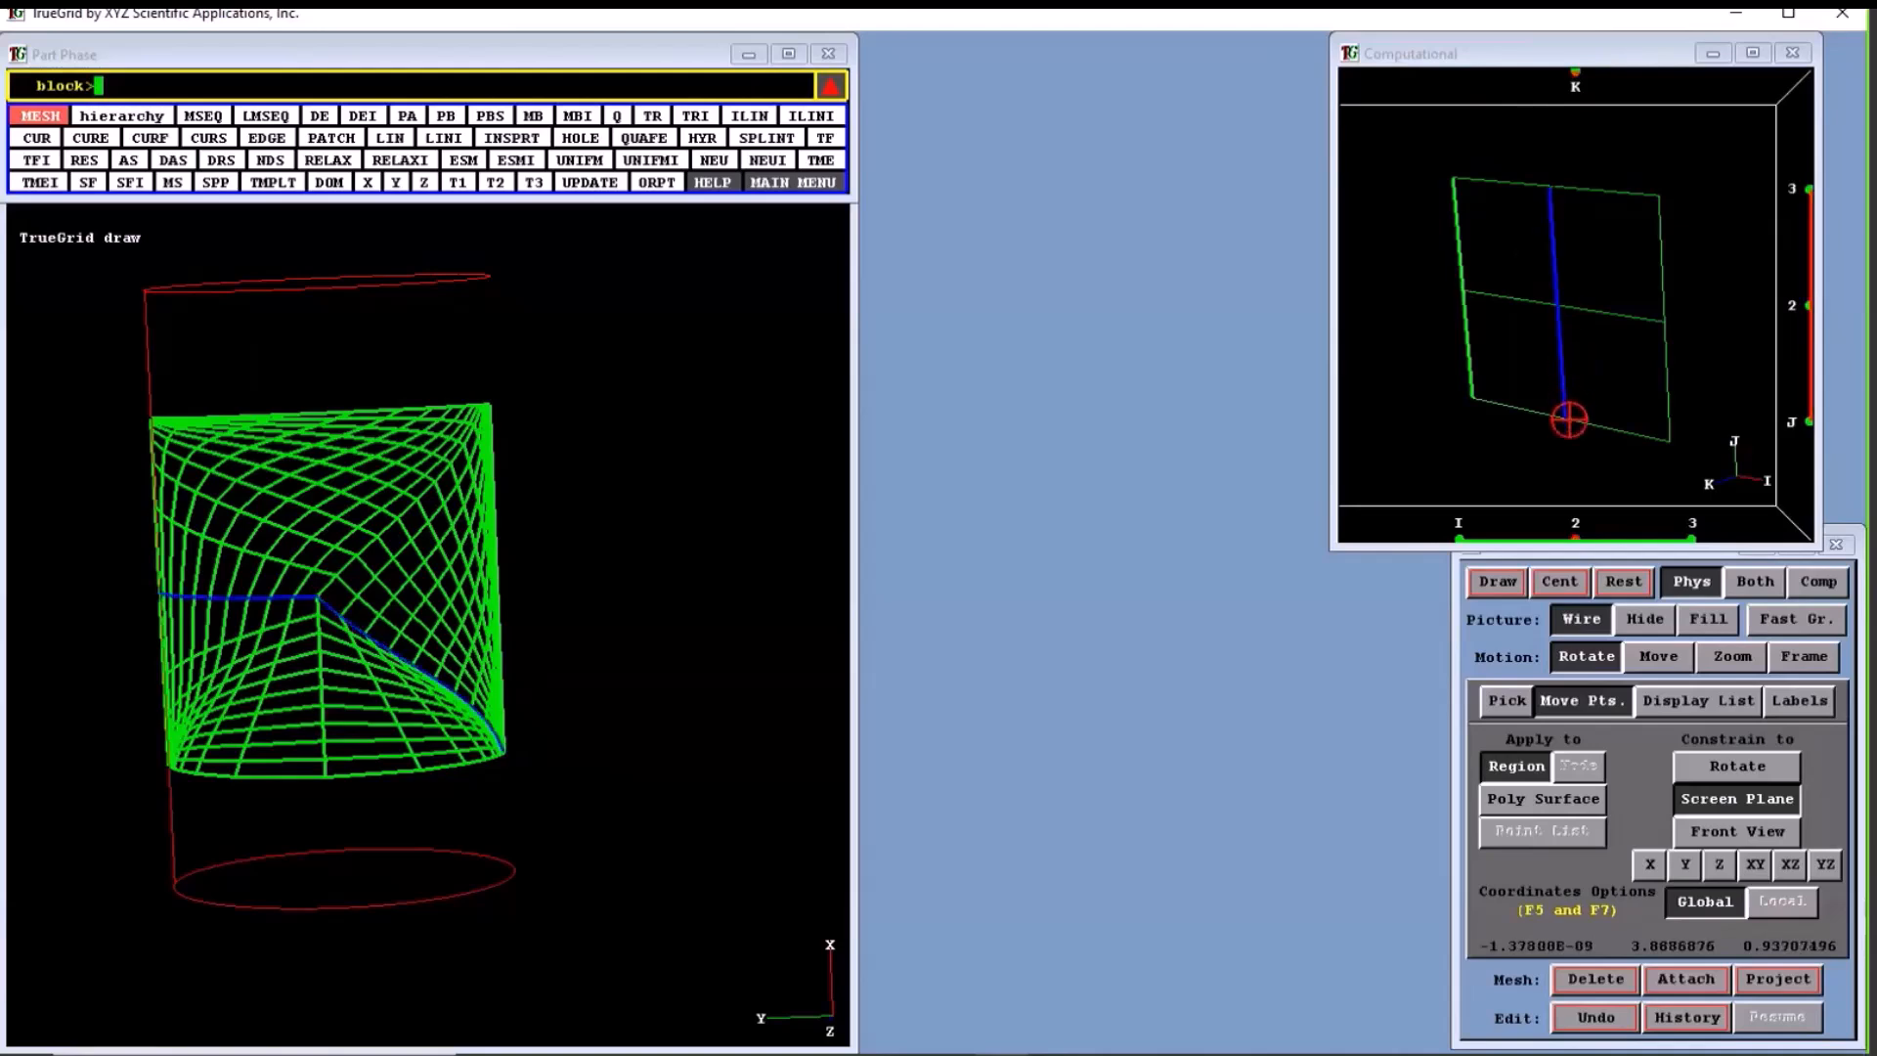
{"action": "left_click_drag", "start_coordinate": [423, 532], "coordinate": [548, 500]}
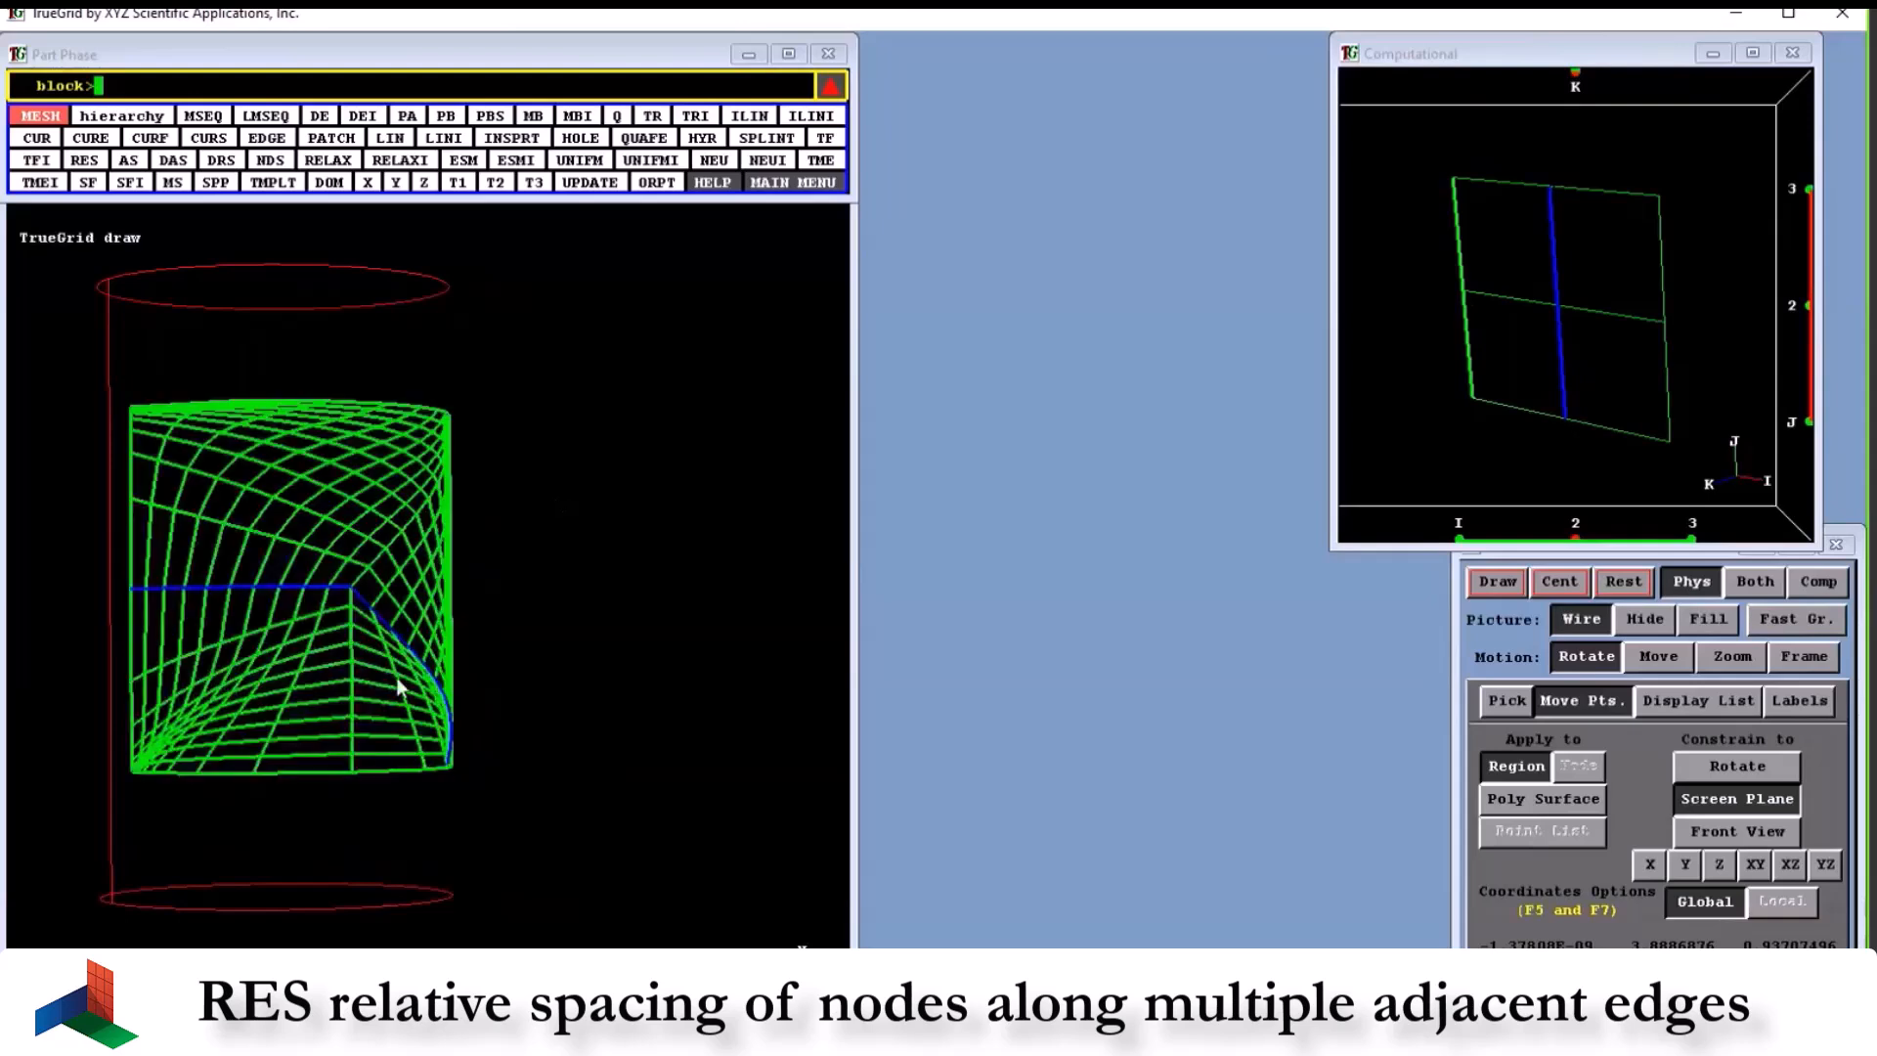
{"action": "left_click_drag", "start_coordinate": [398, 671], "coordinate": [319, 654]}
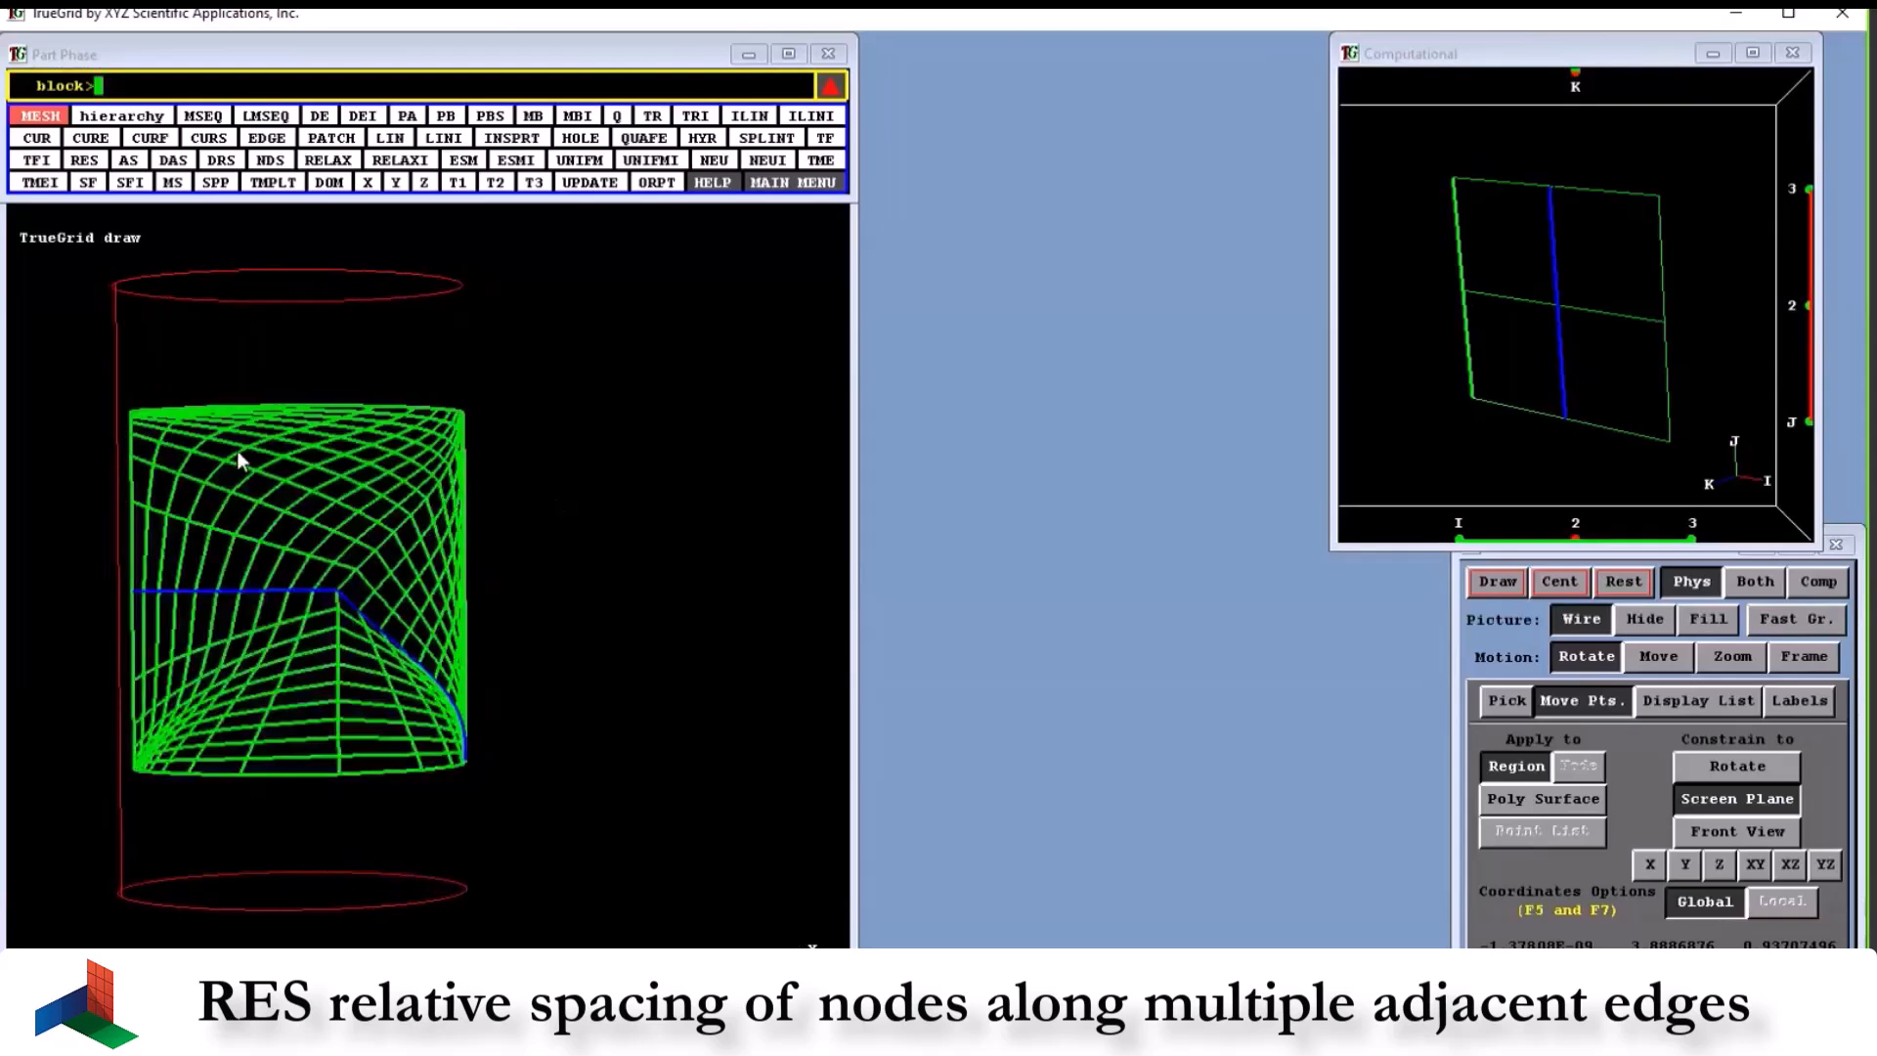
{"action": "left_click", "coordinate": [82, 161]}
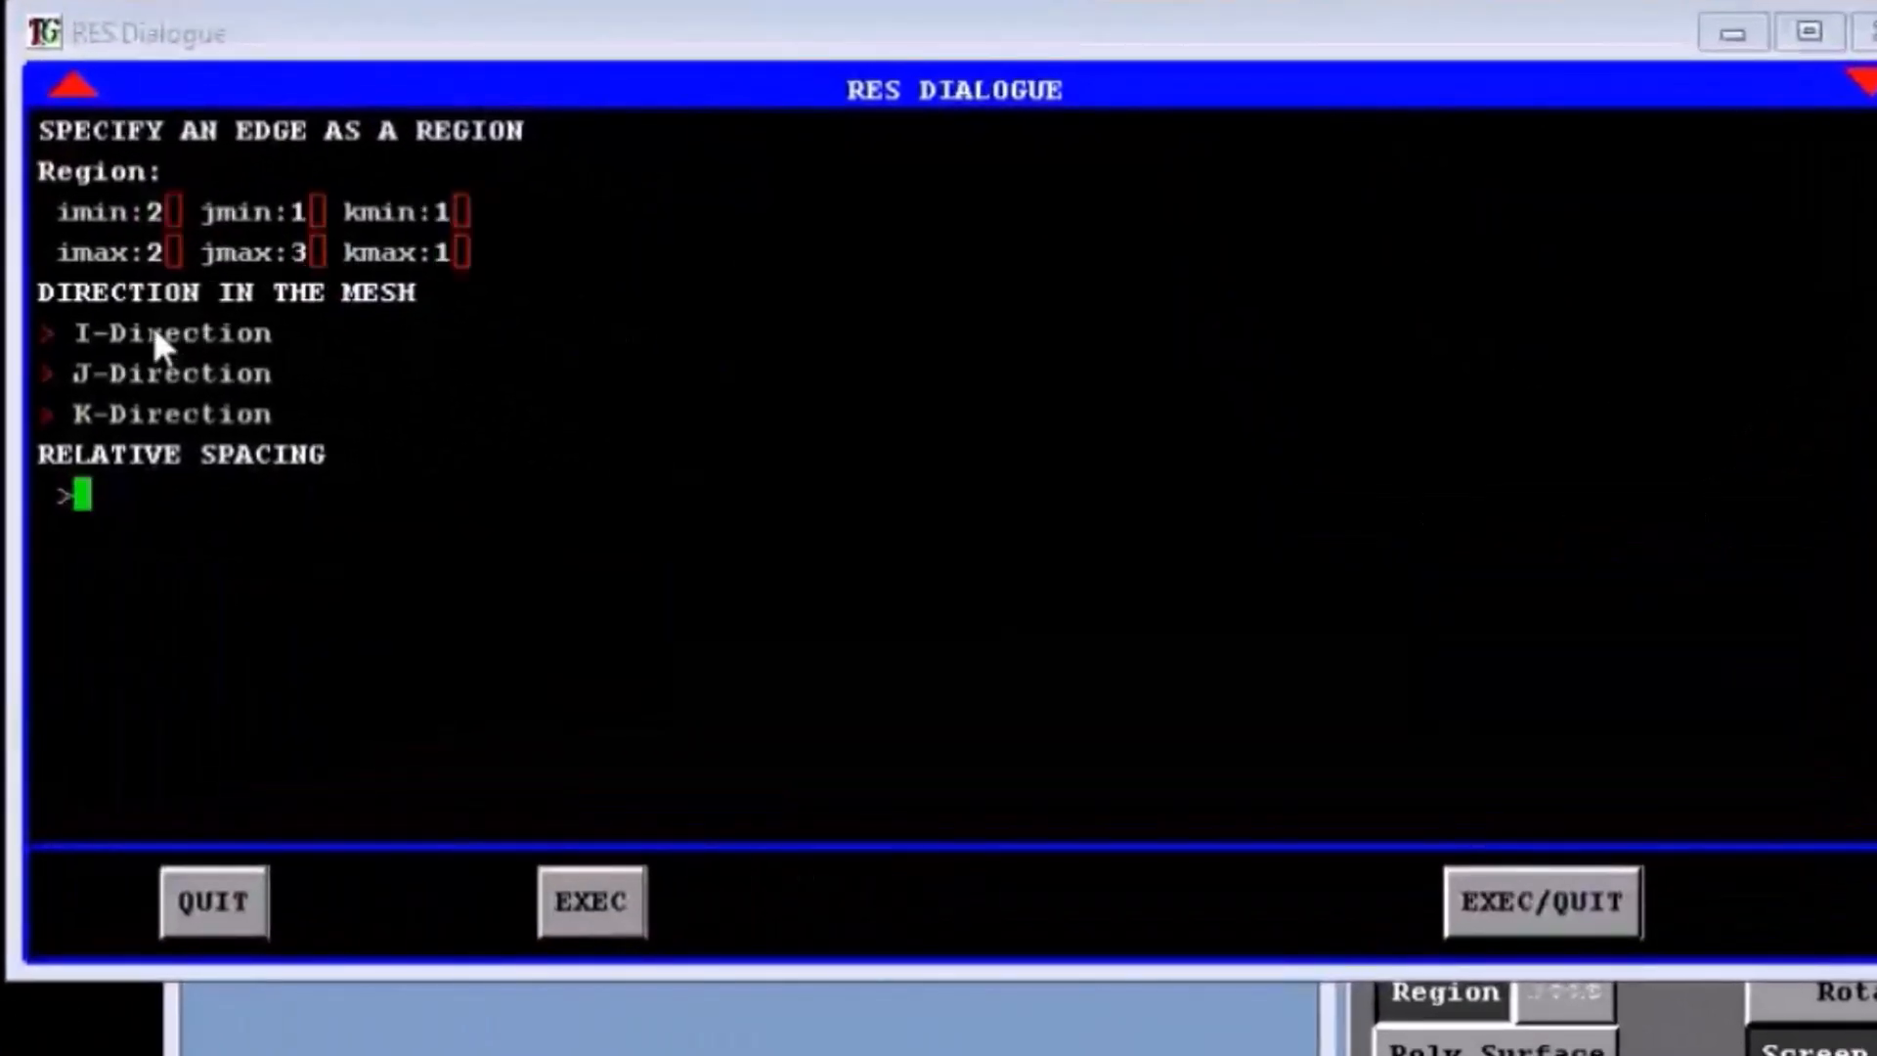
{"action": "left_click", "coordinate": [156, 372]}
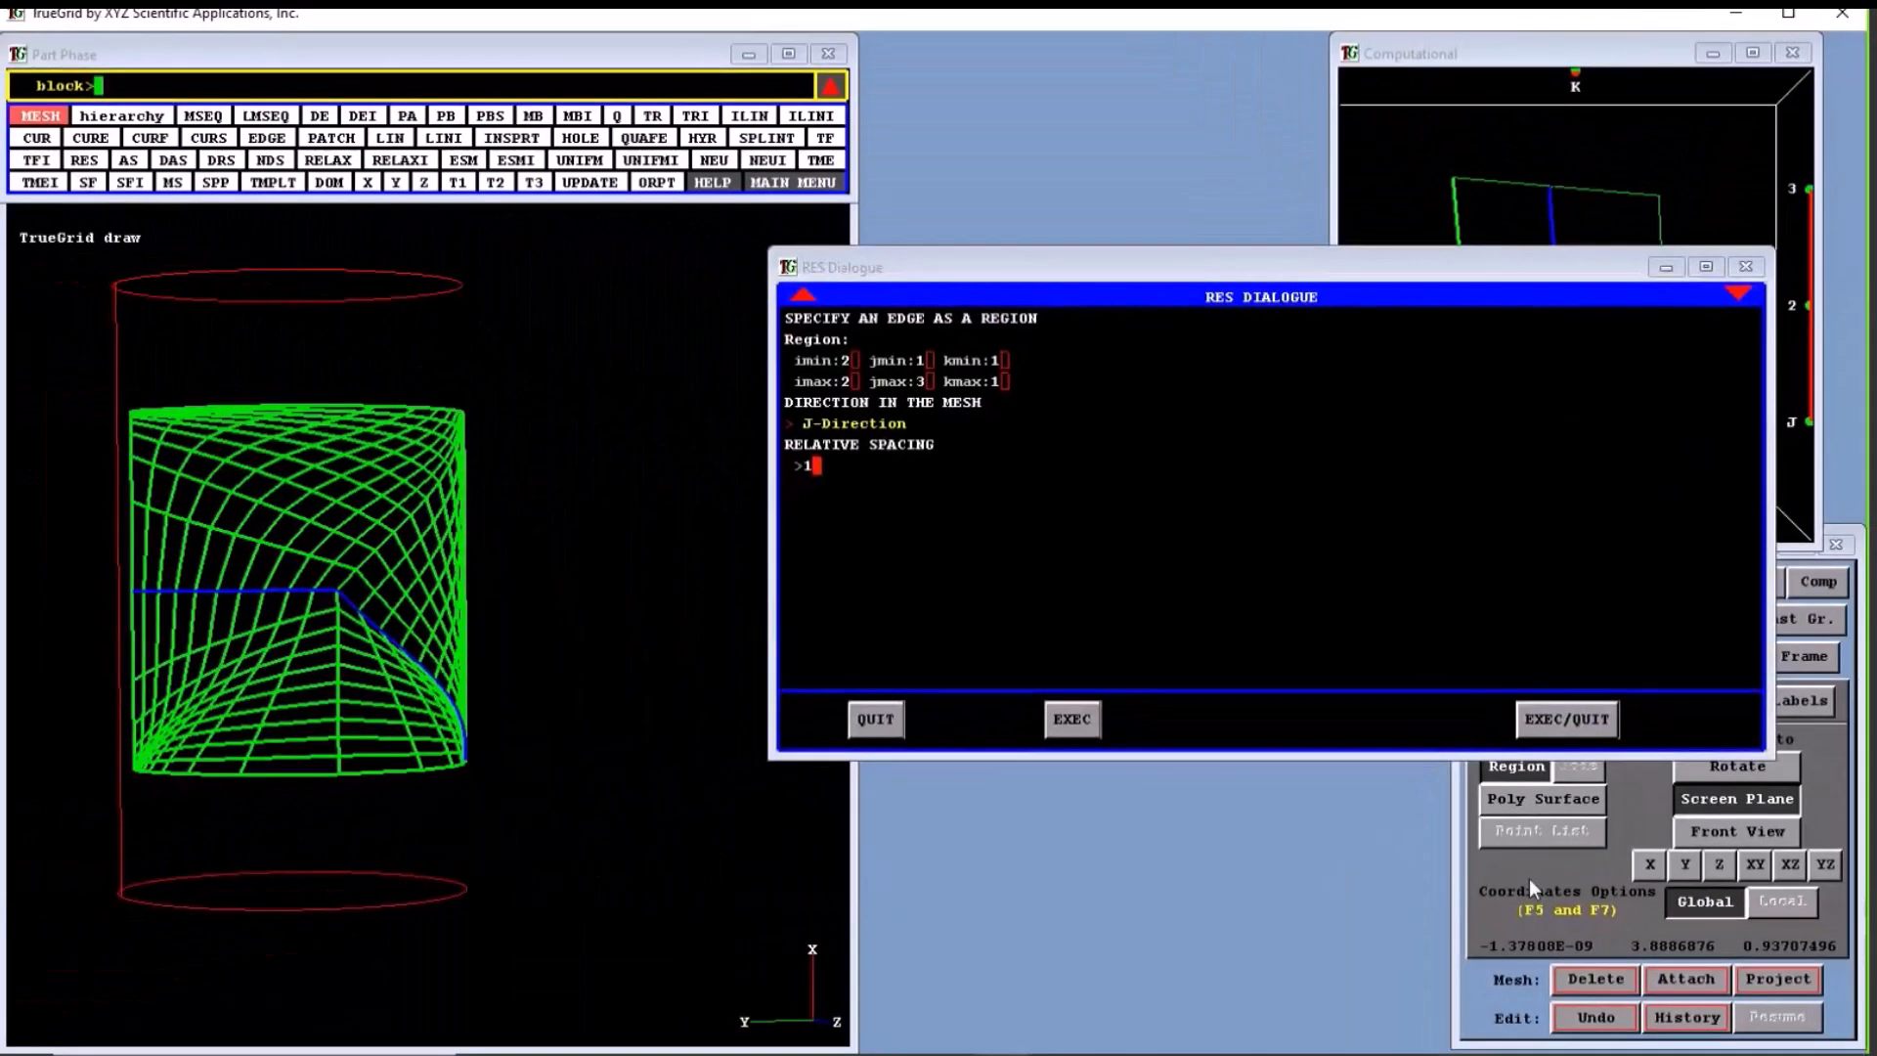
{"action": "left_click", "coordinate": [1565, 718]}
{"action": "left_click", "coordinate": [1497, 582]}
{"action": "left_click_drag", "start_coordinate": [466, 758], "coordinate": [478, 758]}
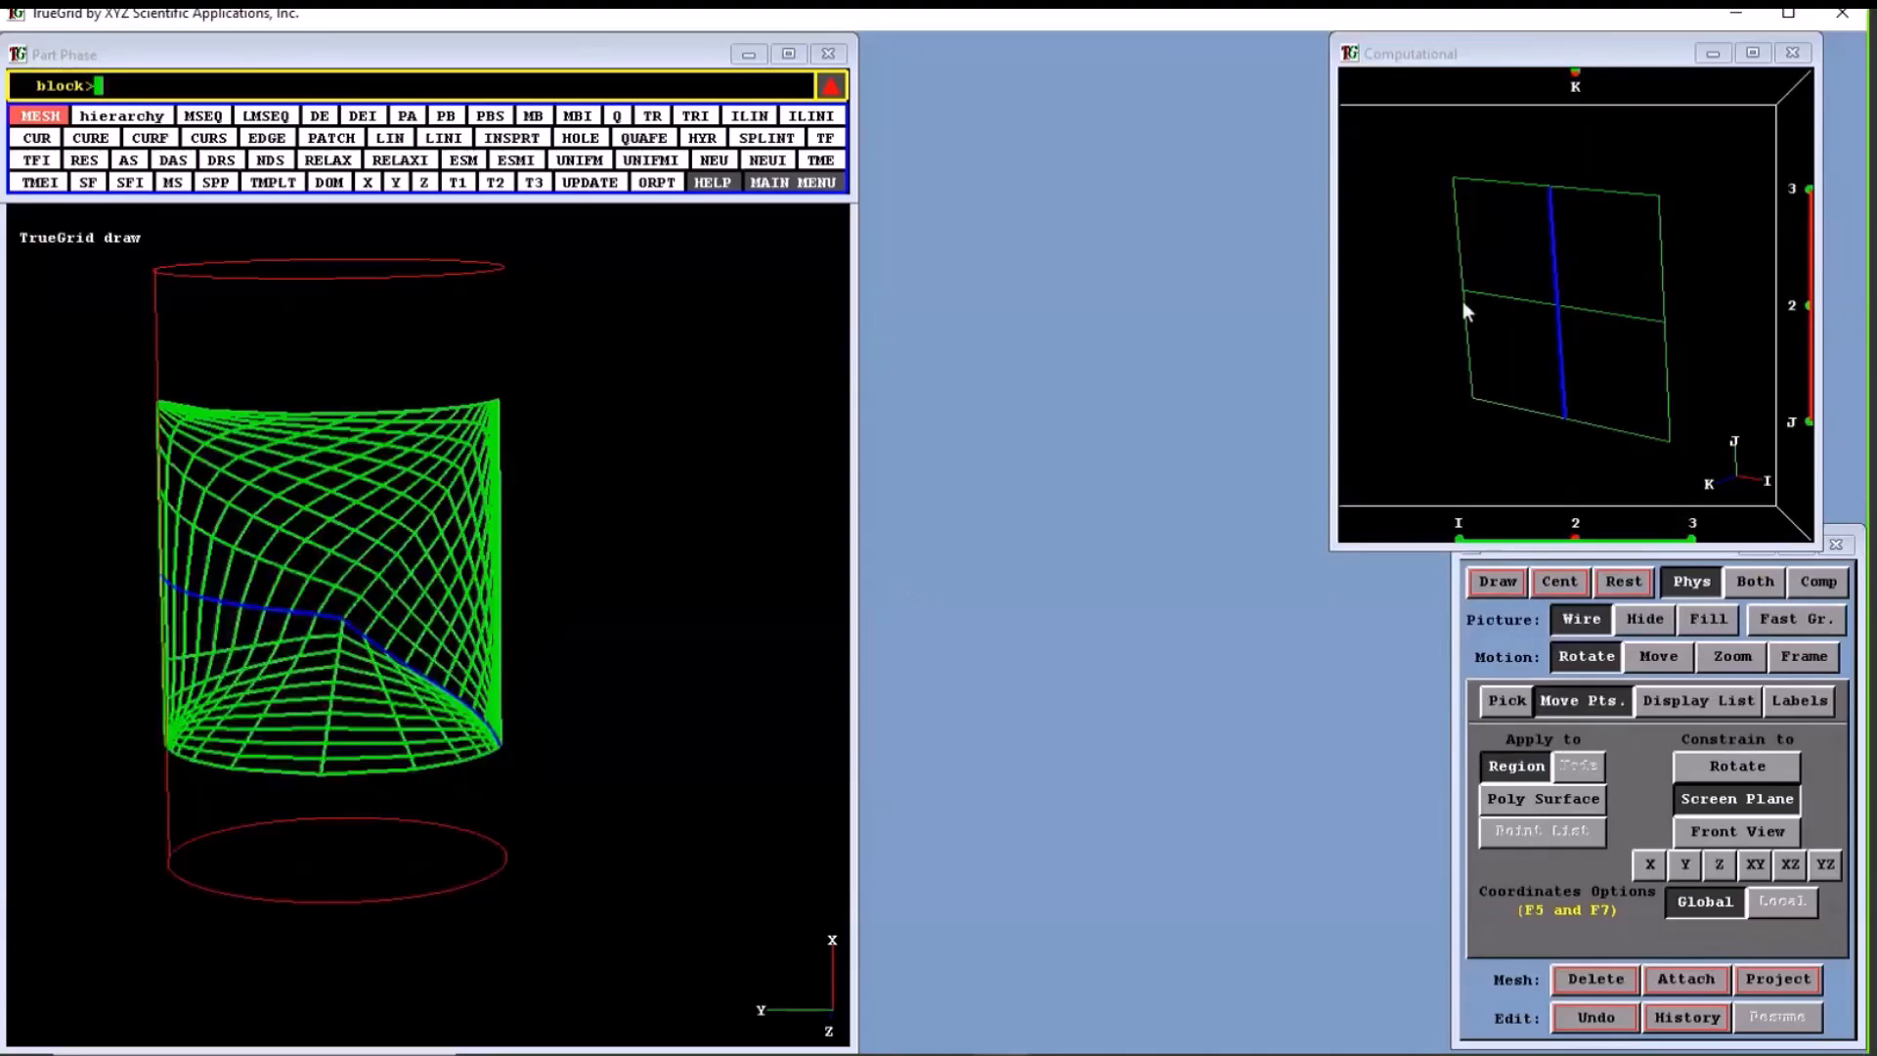
Try relative spacing (RES) 1 in the I-direction on the edge from 1 2 1 to 3 2 1, inspect the mesh, and undo it.
{"action": "left_click_drag", "start_coordinate": [1464, 291], "coordinate": [1638, 316]}
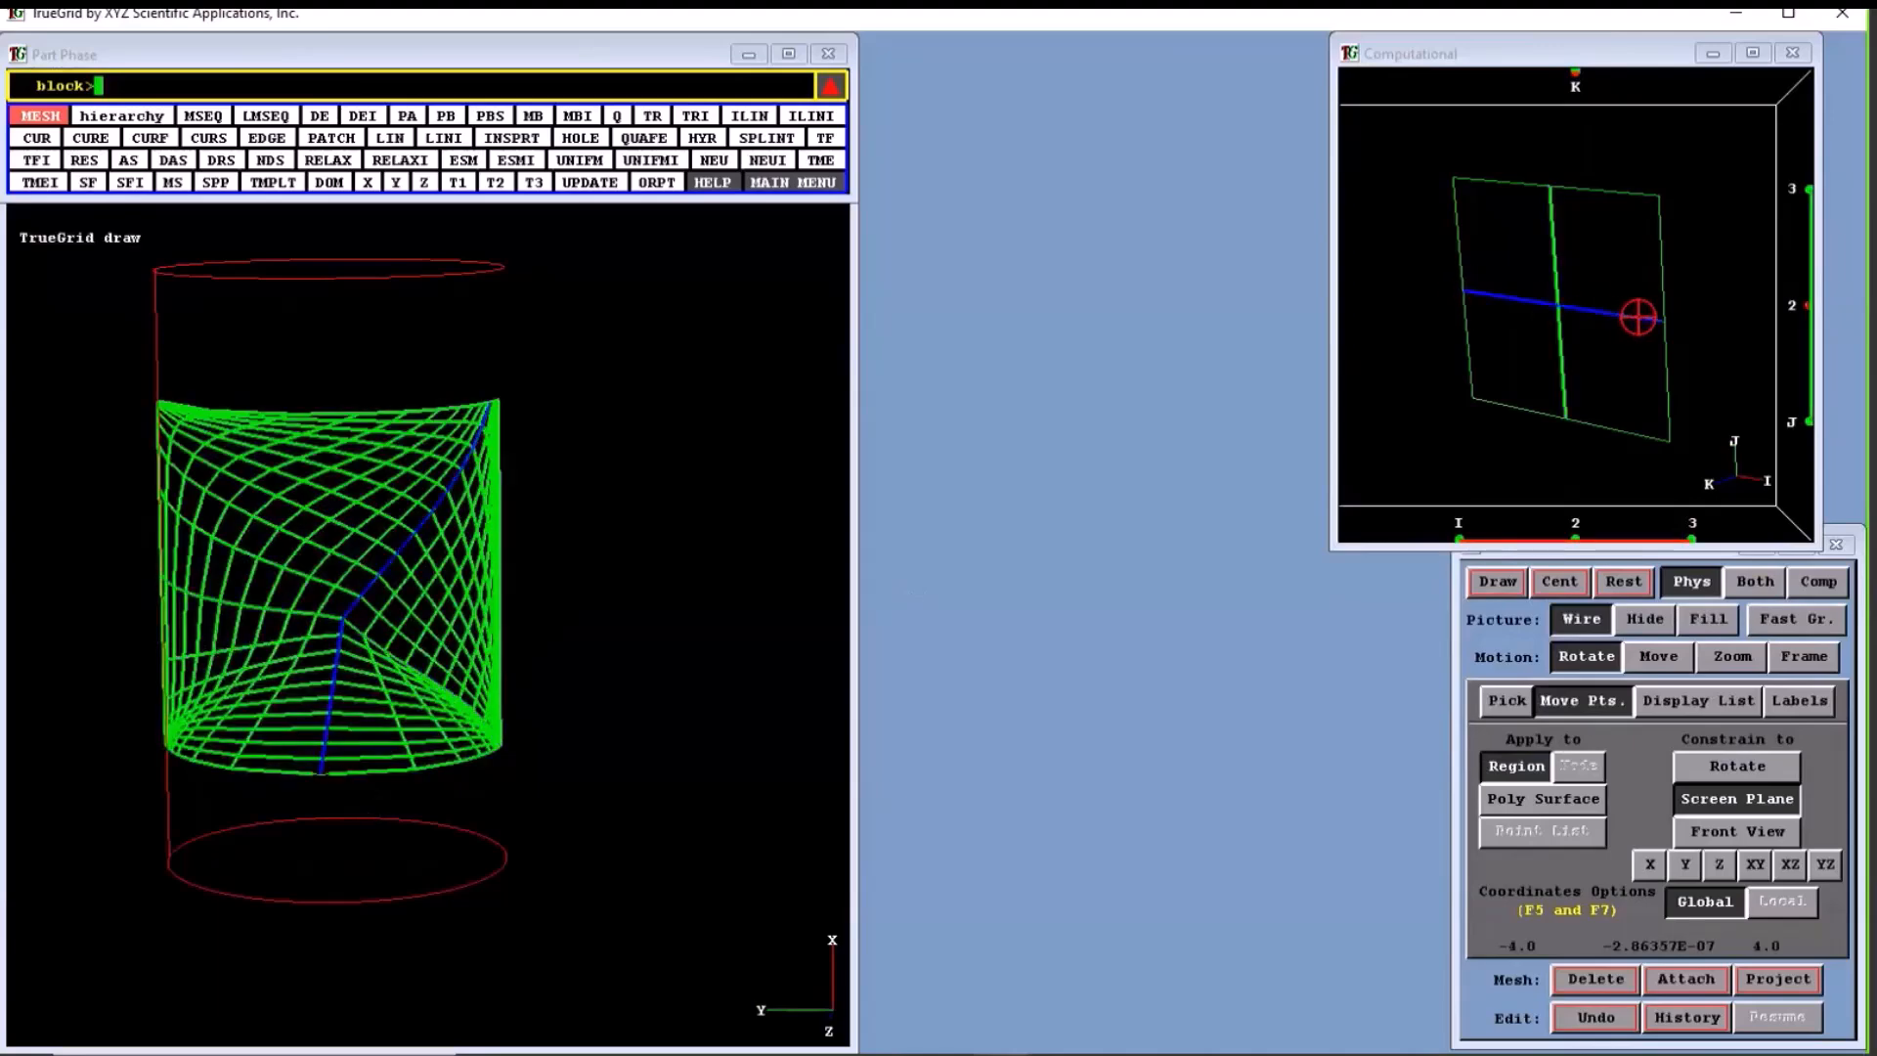
{"action": "left_click", "coordinate": [96, 160]}
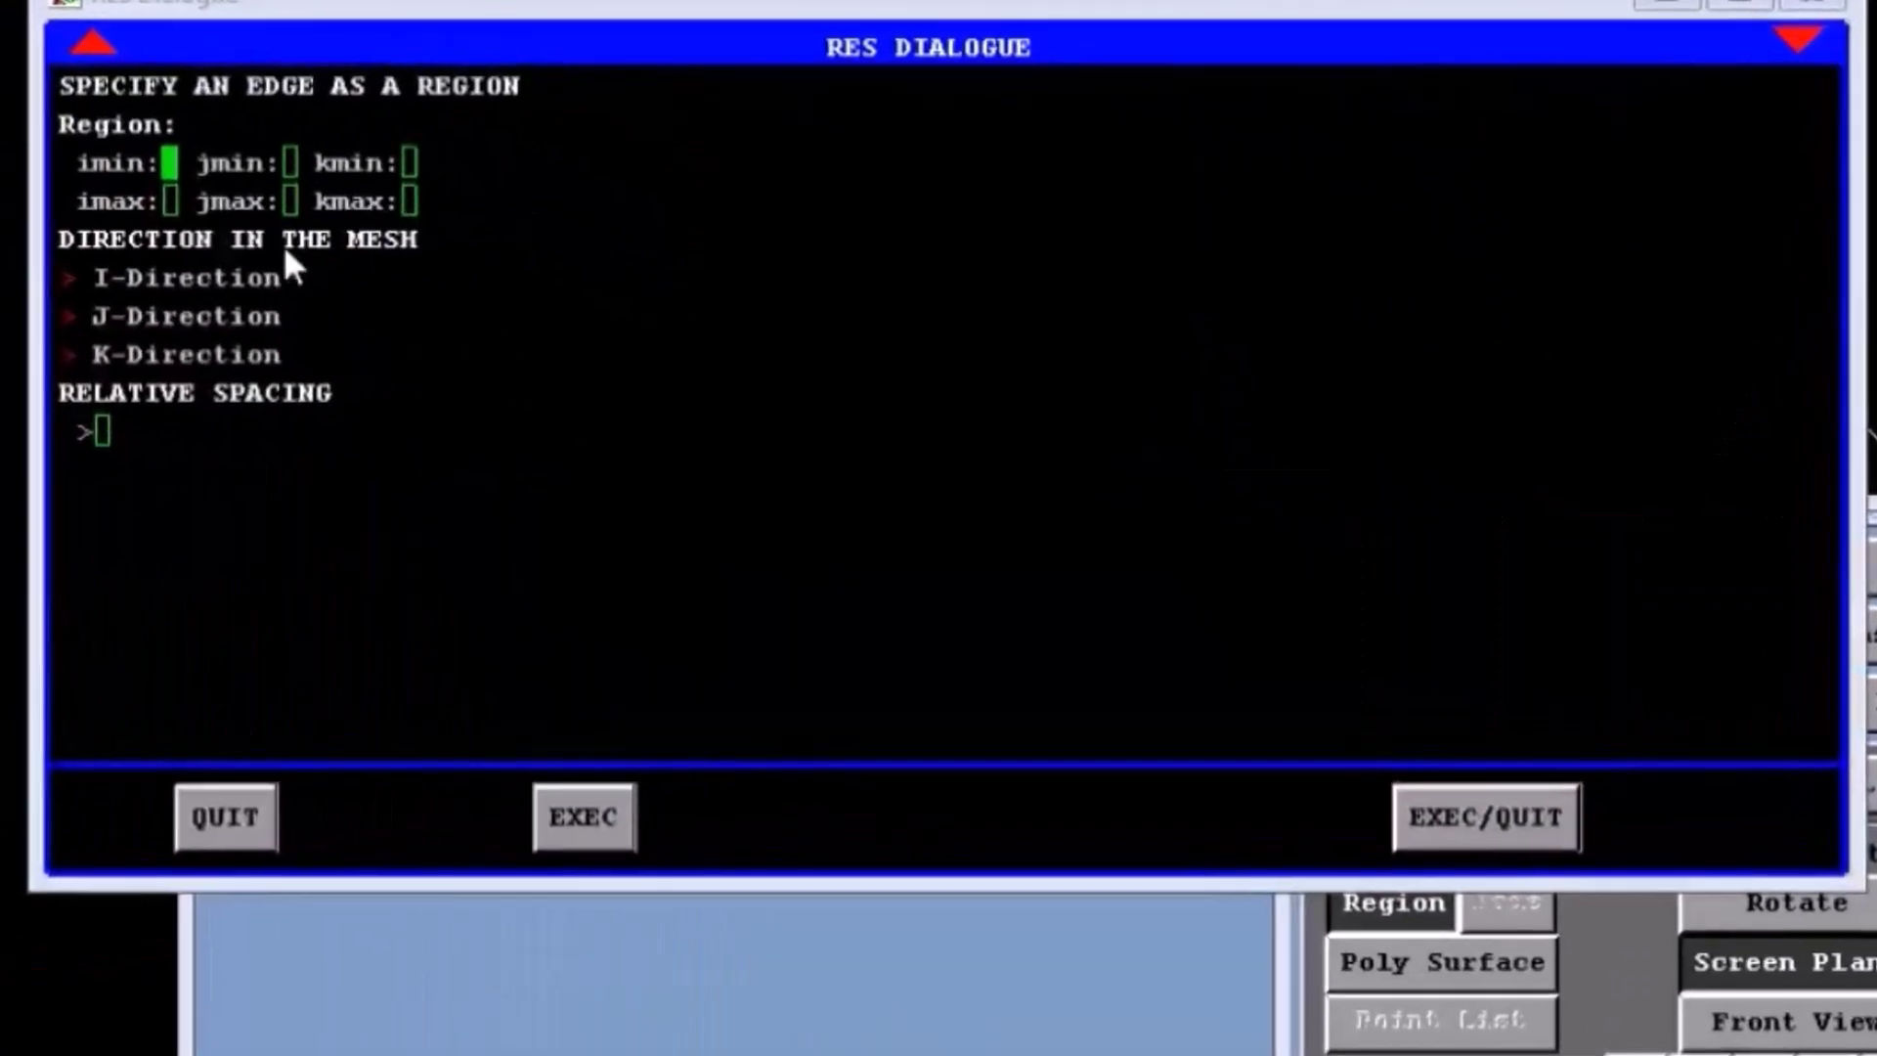
{"action": "left_click", "coordinate": [202, 297]}
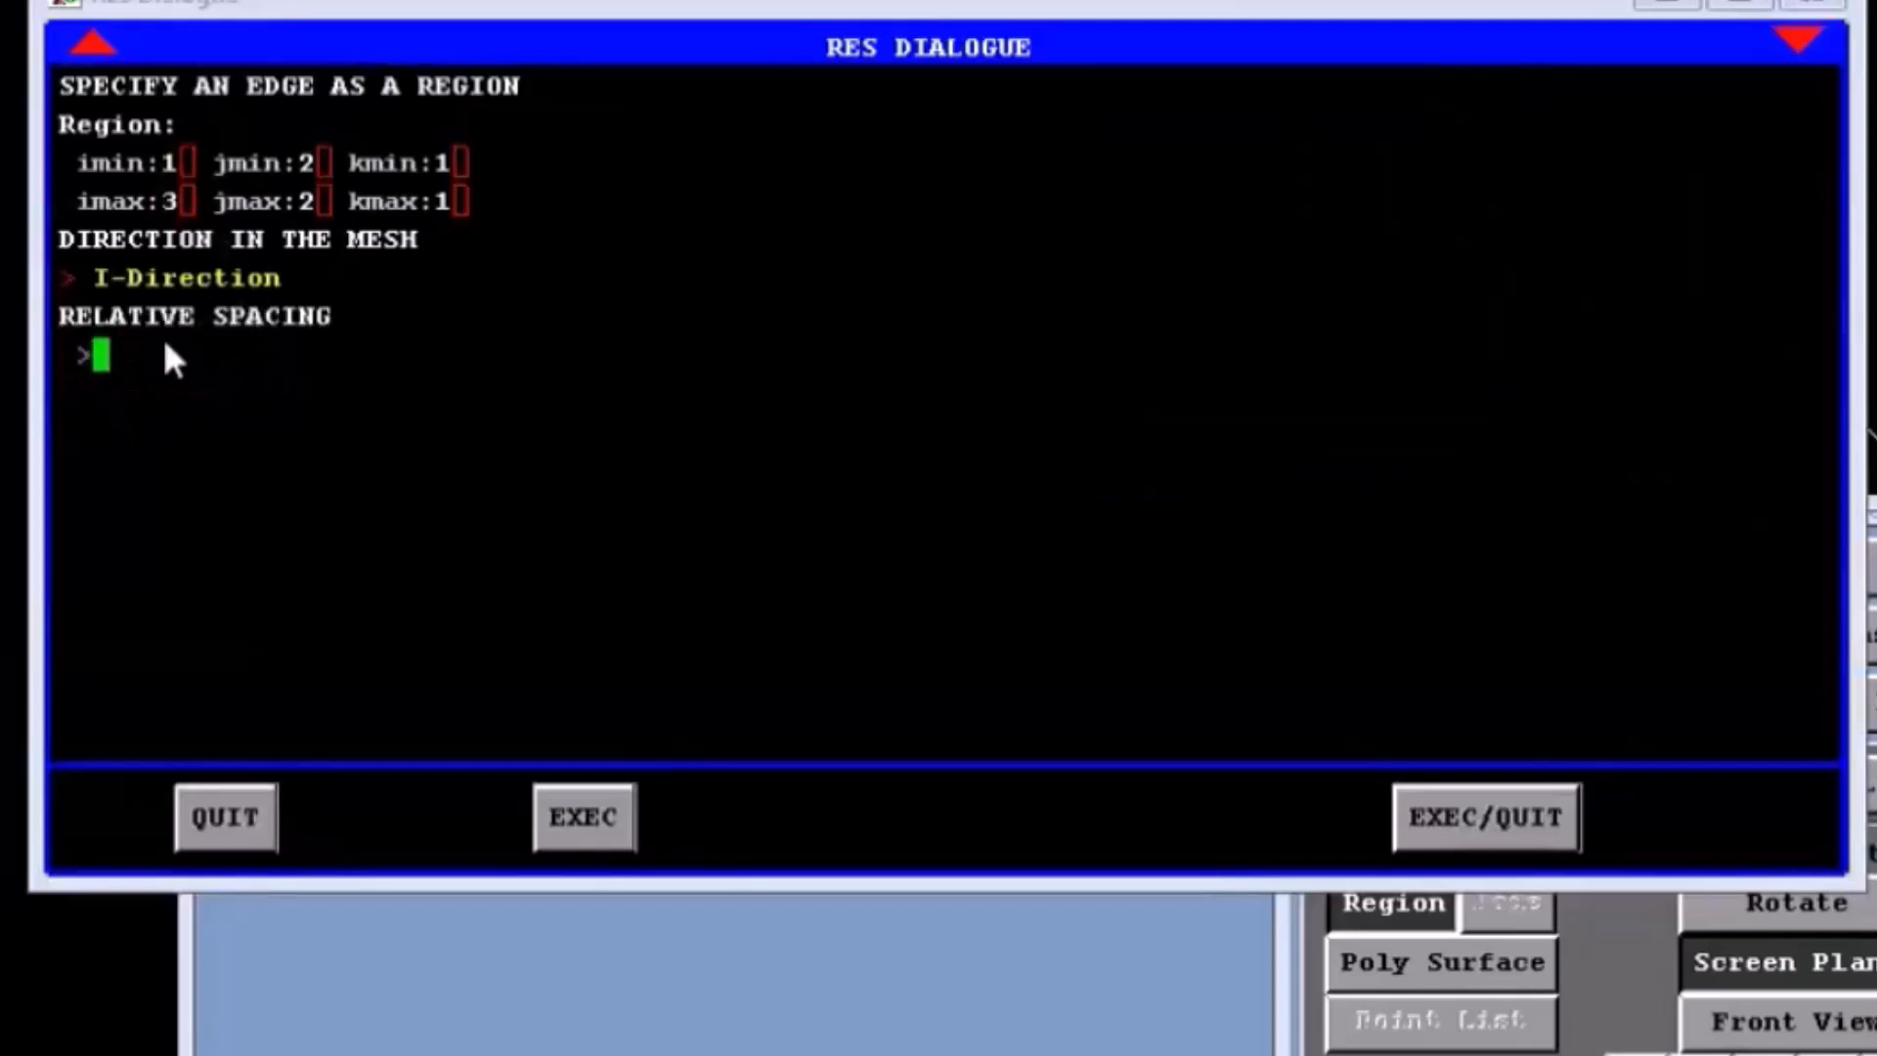
{"action": "type", "text": "1"}
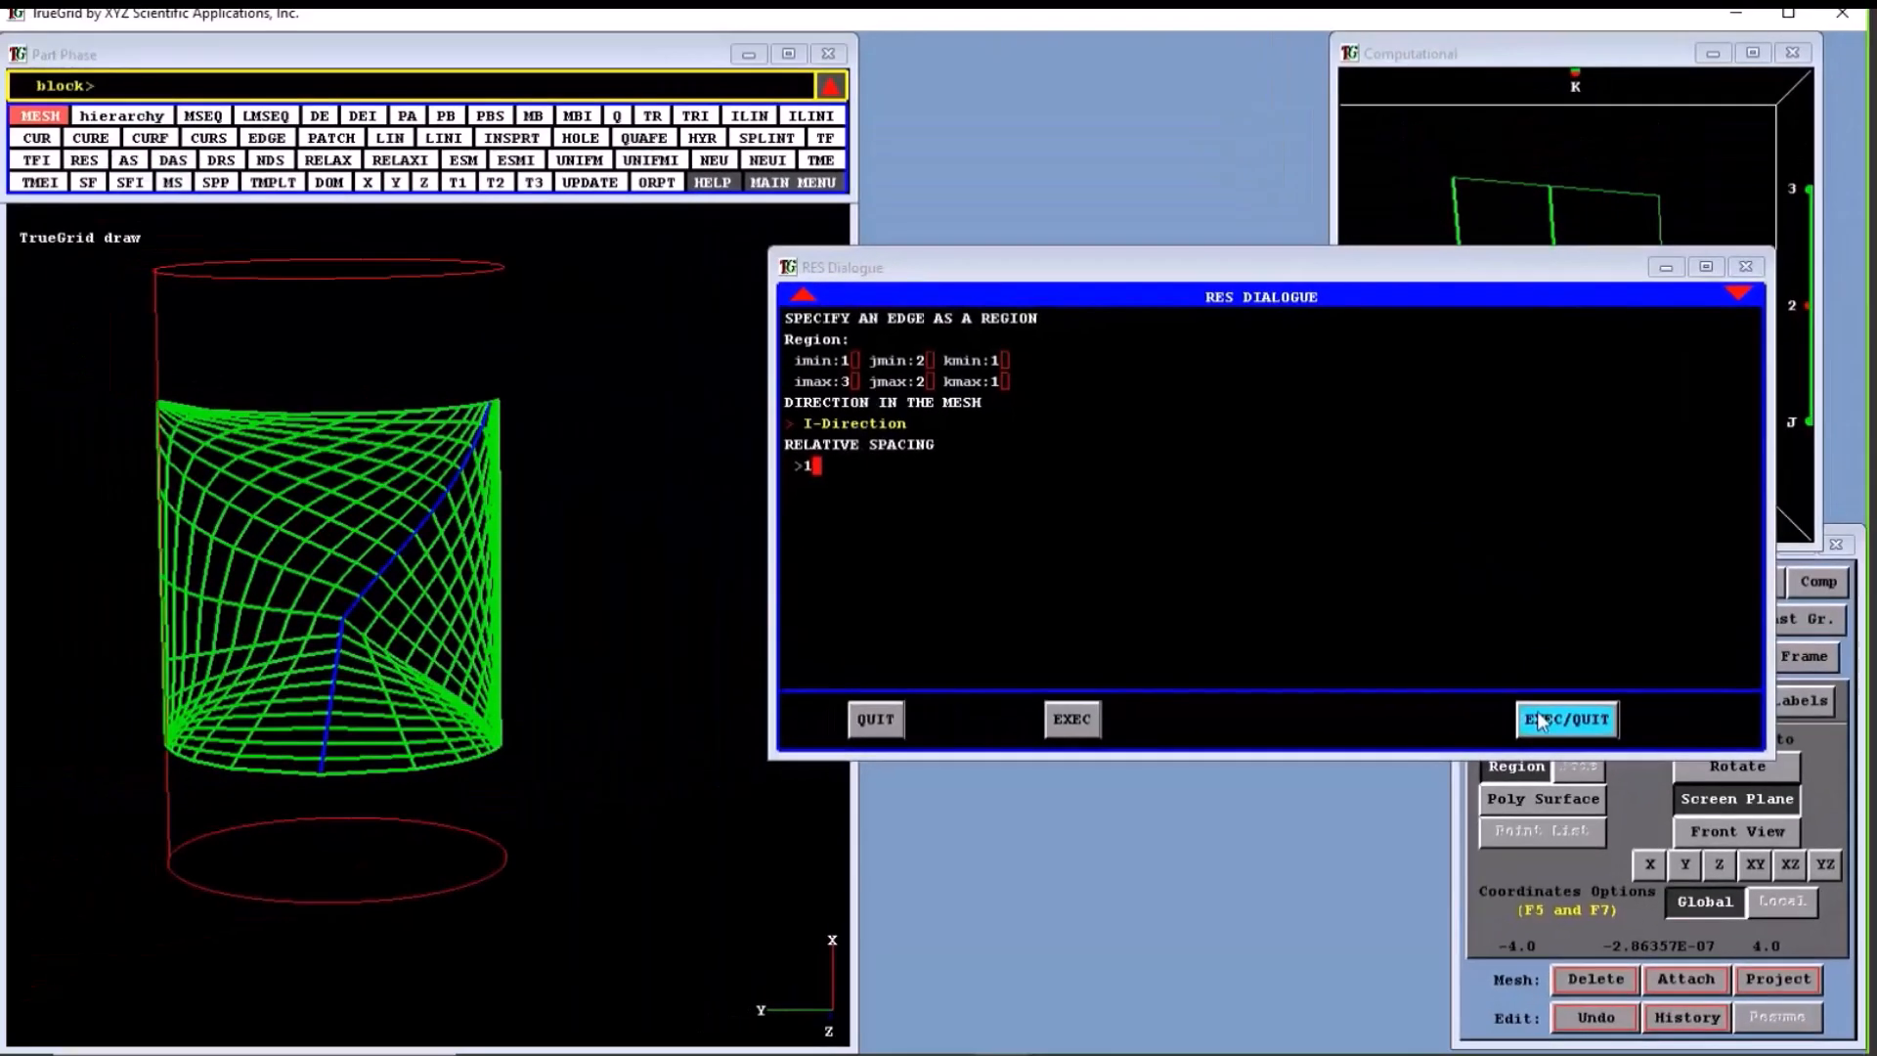
{"action": "left_click", "coordinate": [1538, 721]}
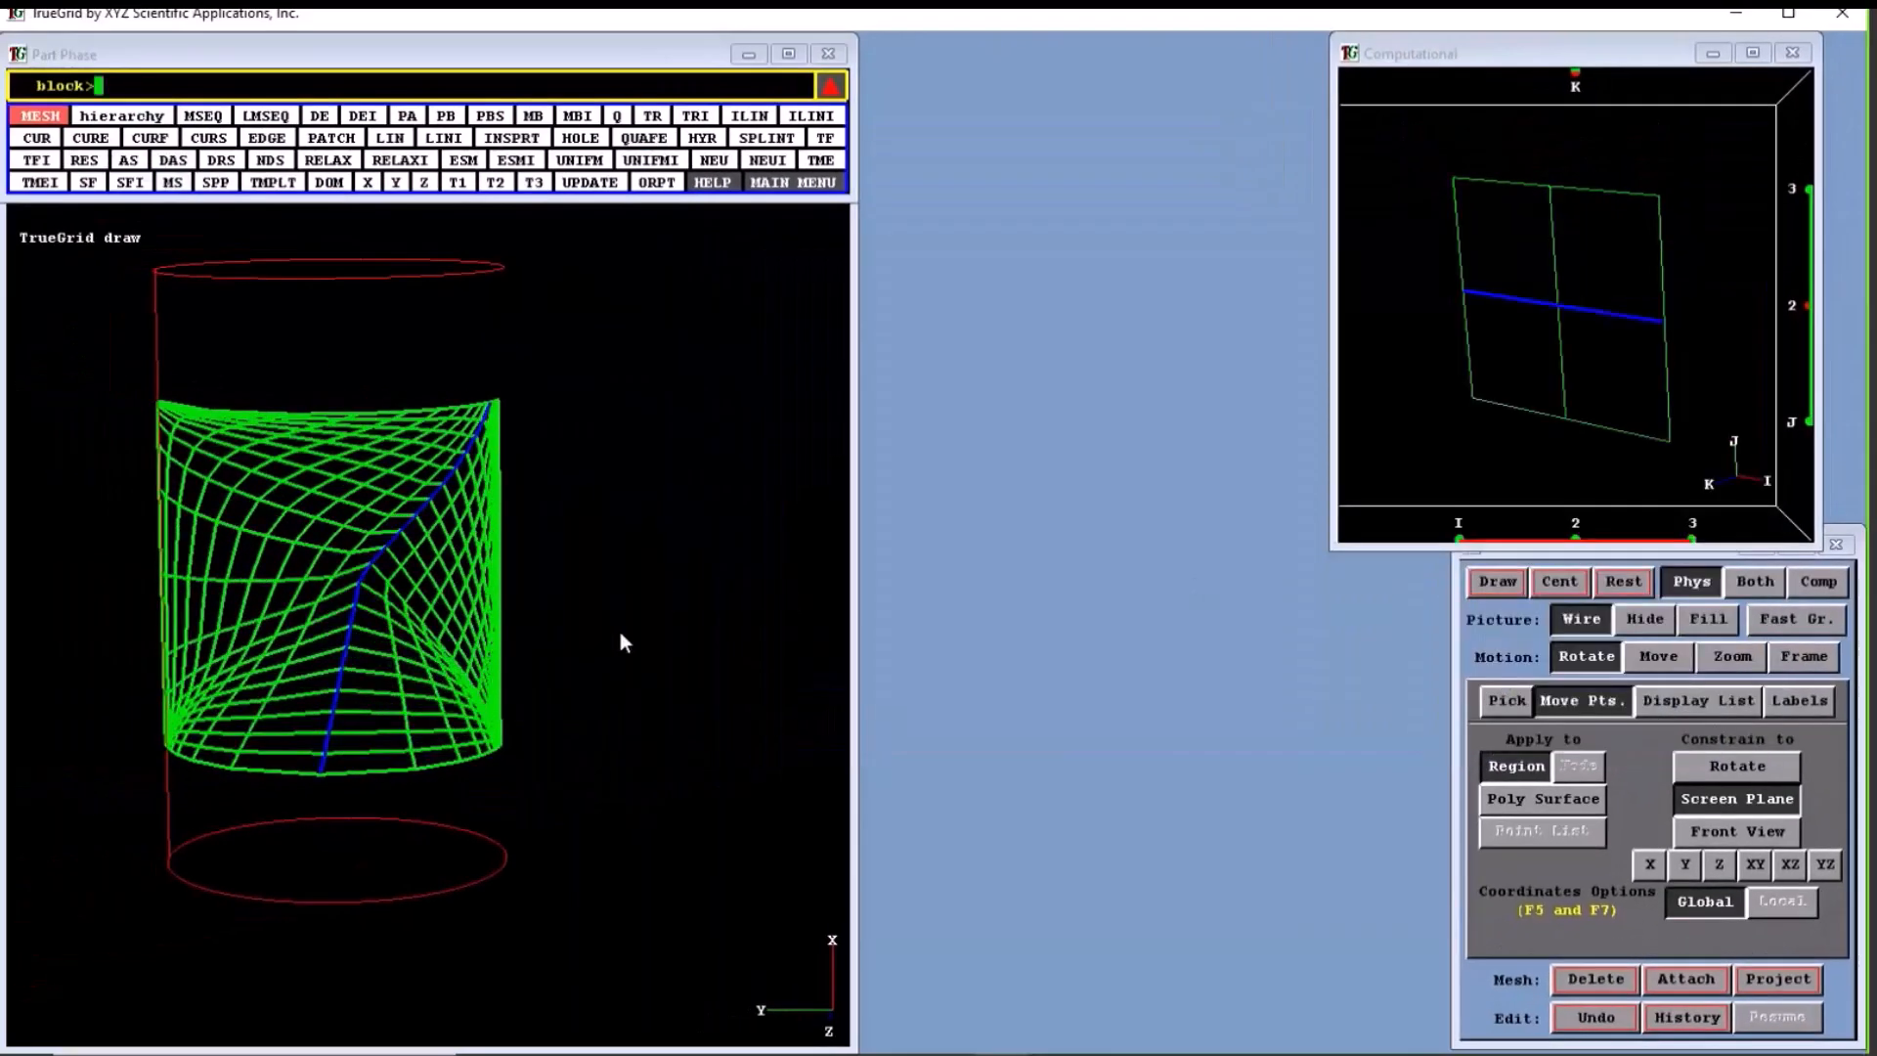
{"action": "mouse_move", "coordinate": [620, 642]}
{"action": "left_mouse_down"}
{"action": "mouse_move", "coordinate": [449, 629]}
{"action": "mouse_move", "coordinate": [473, 662]}
{"action": "left_mouse_up"}
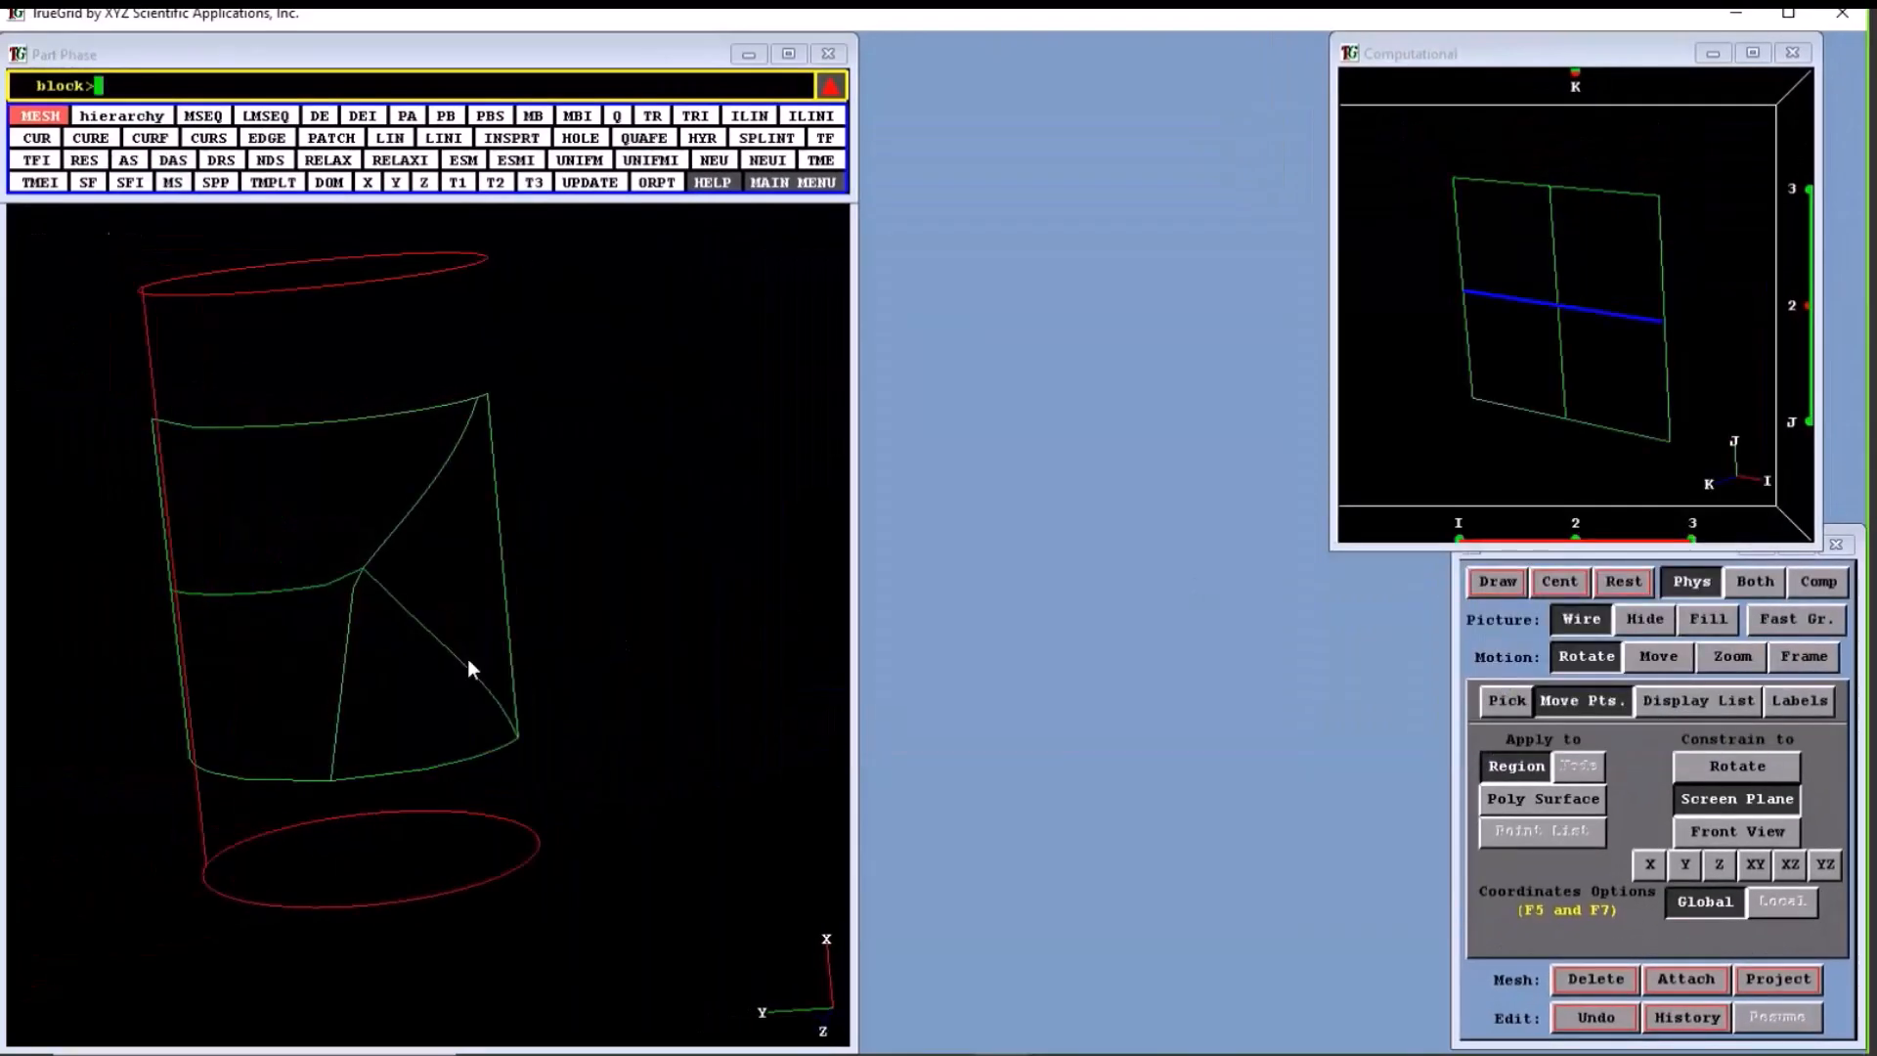
{"action": "left_click", "coordinate": [1597, 1018]}
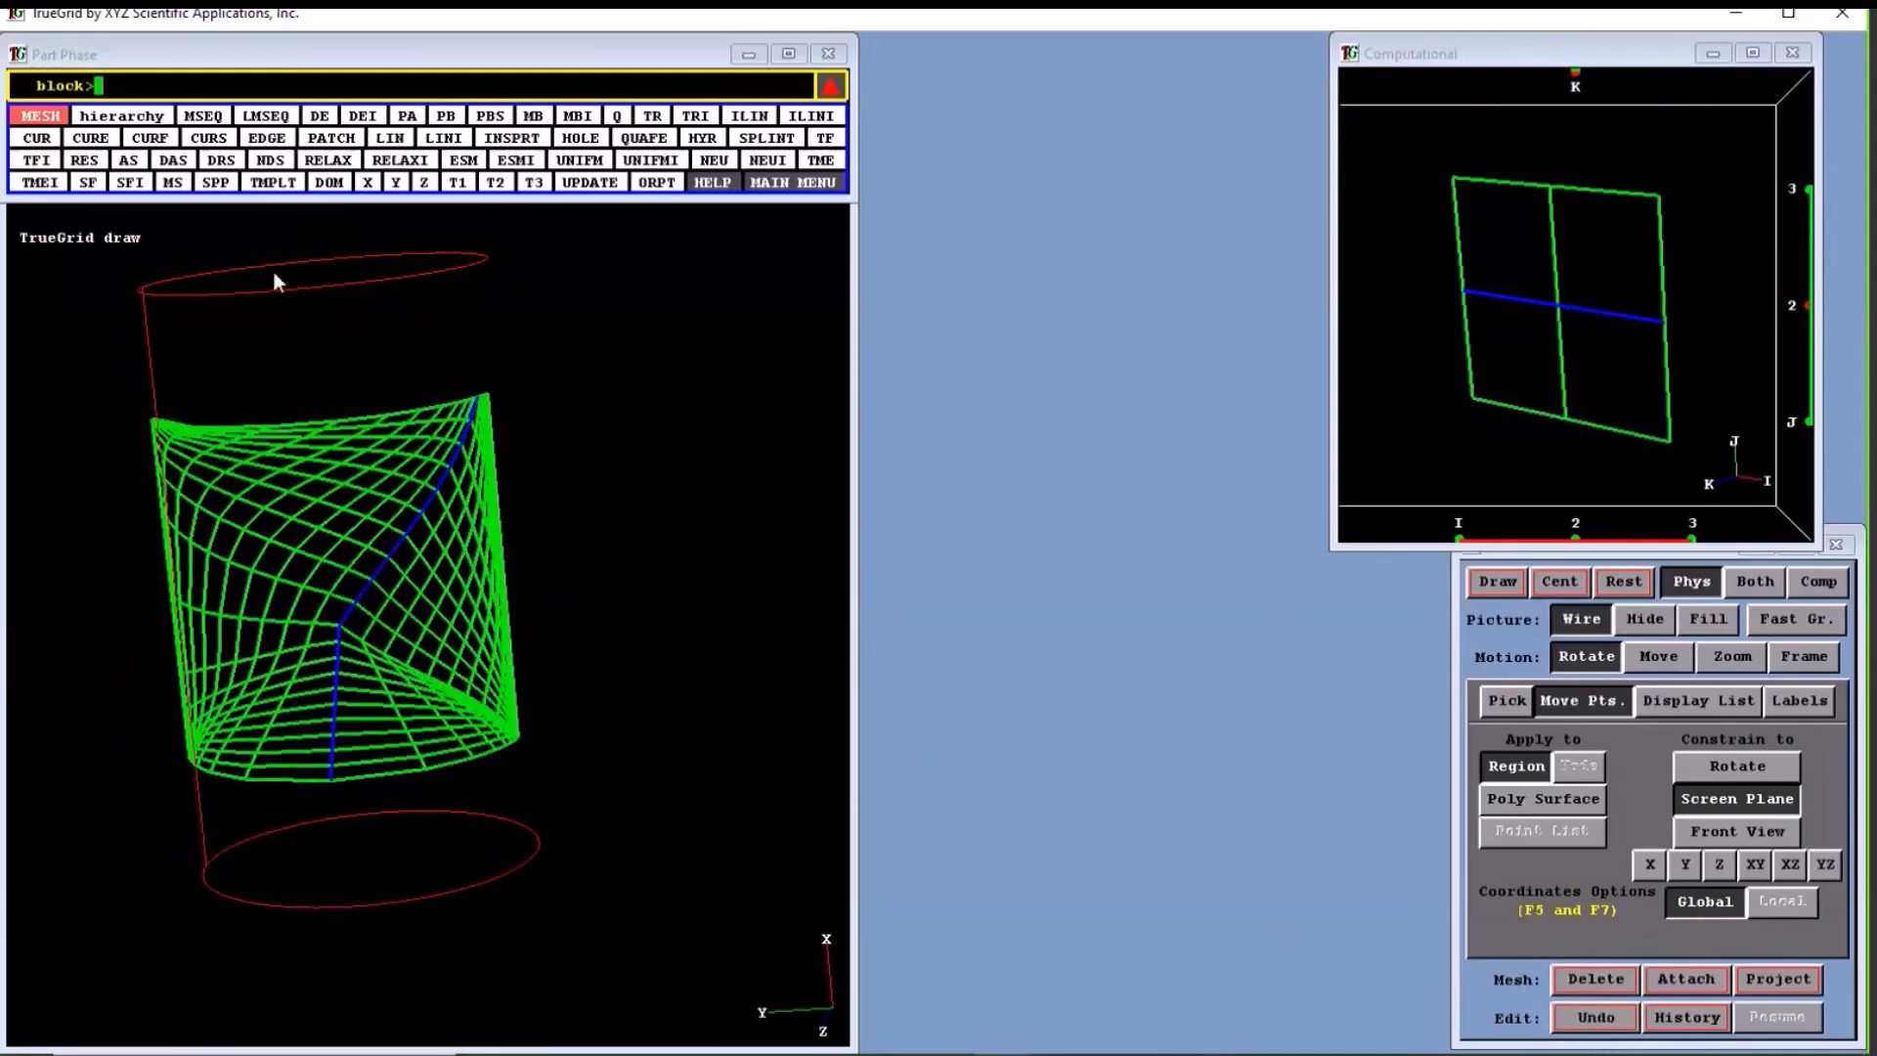
Try relative spacing (RES) .1 in the I-direction on edge 1 2 1 to 3 2 1, redraw and inspect the mesh, and undo the spacing.
{"action": "left_click", "coordinate": [85, 161]}
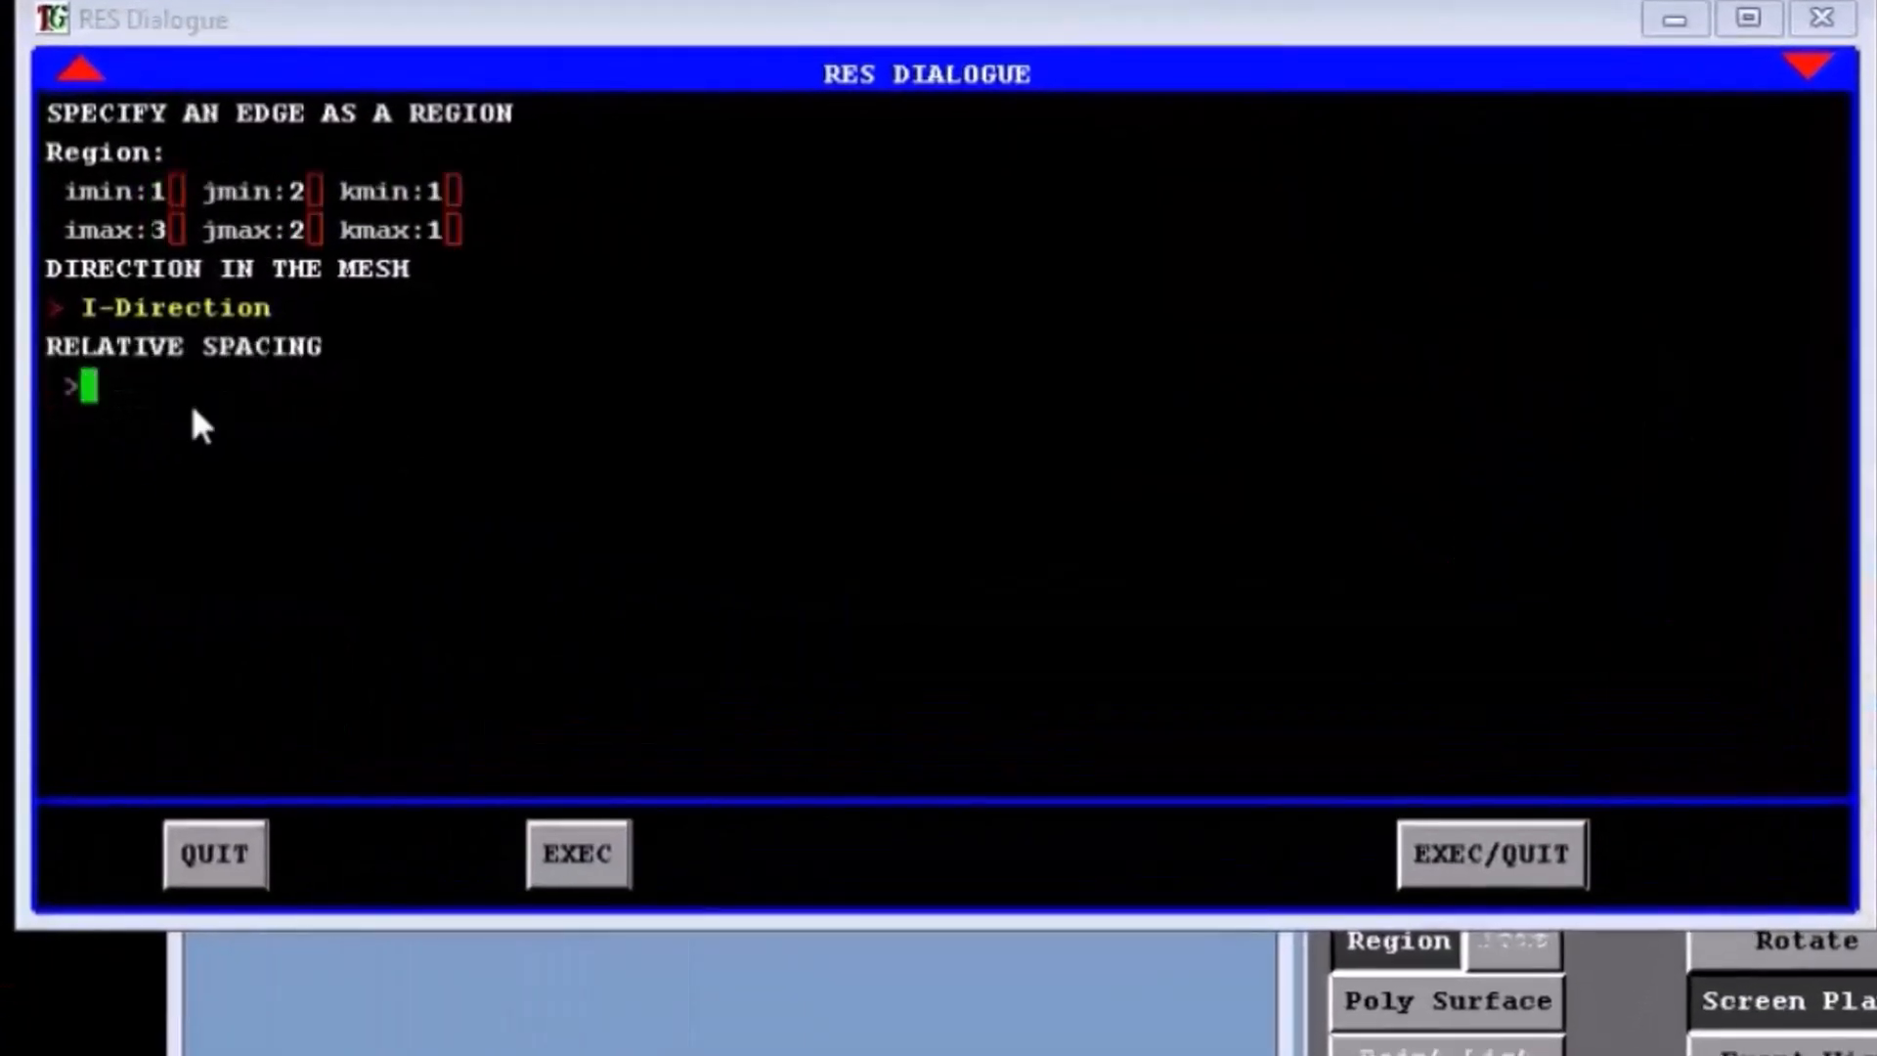
{"action": "type", "text": ".1"}
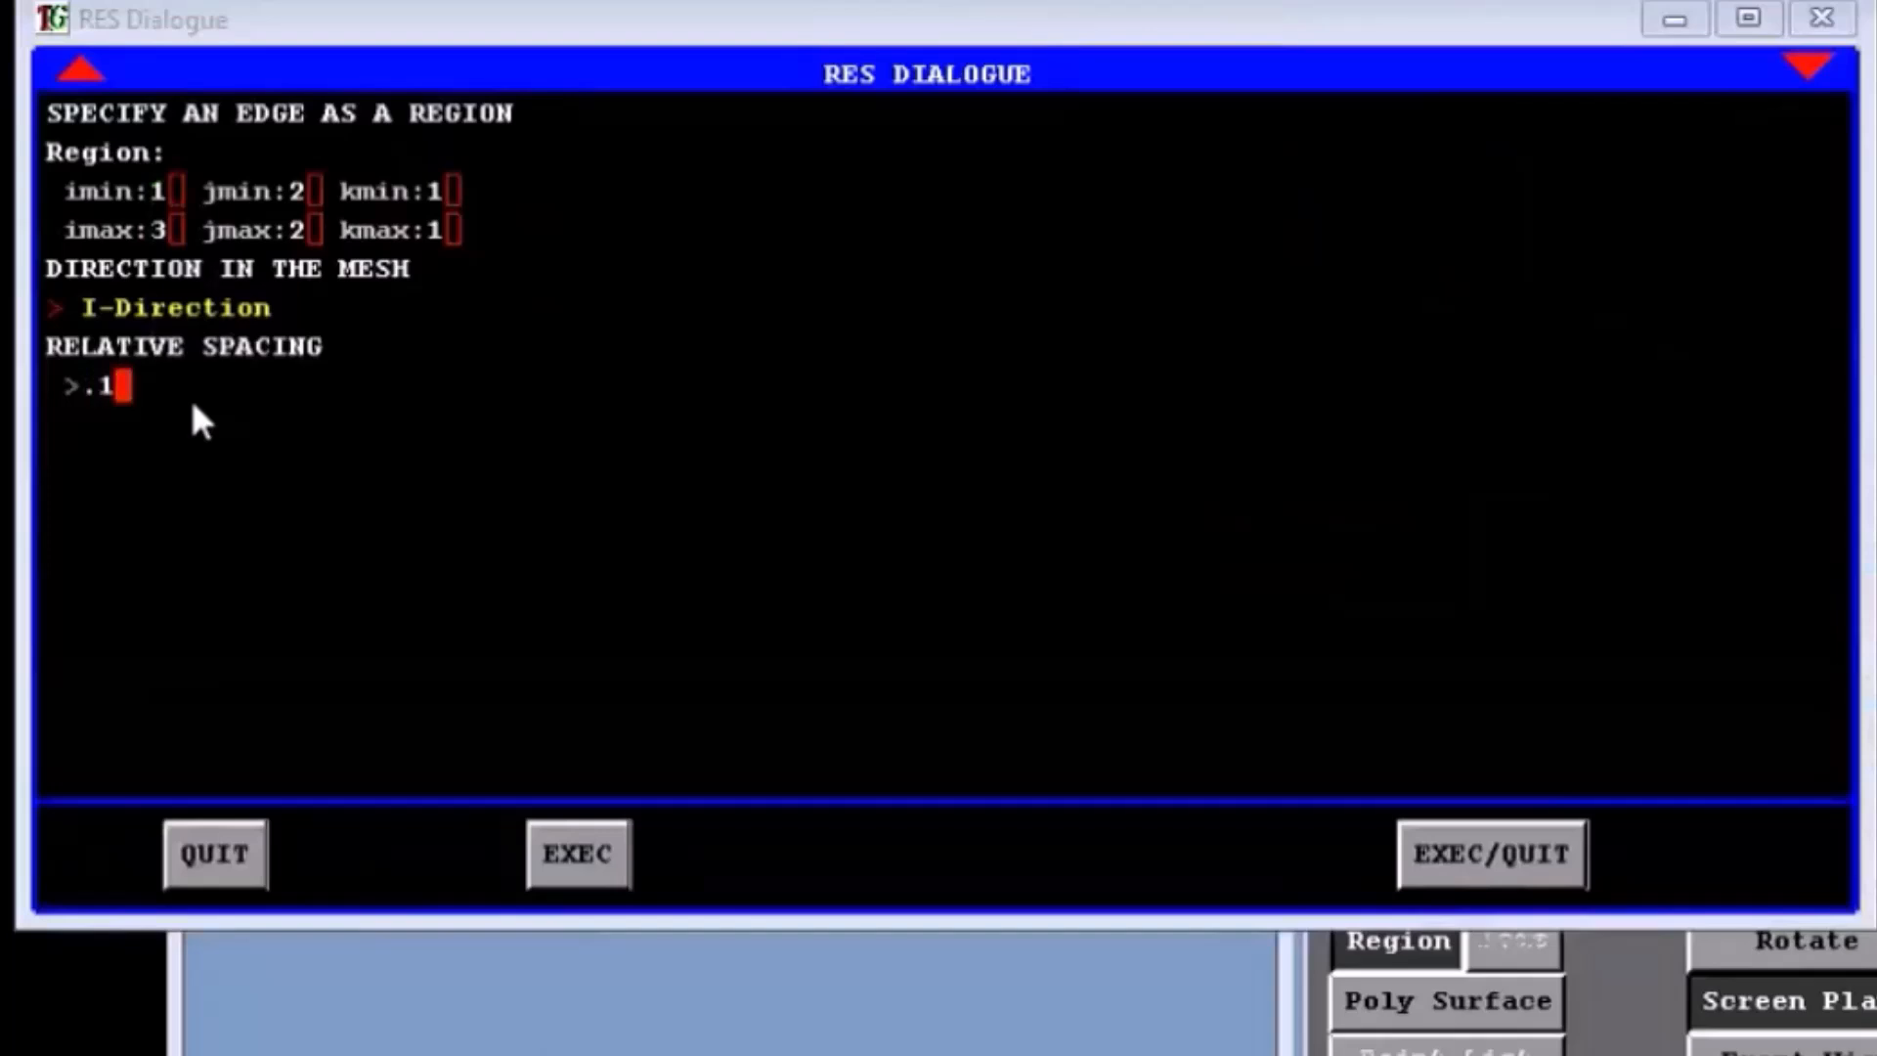
{"action": "left_click", "coordinate": [1471, 870]}
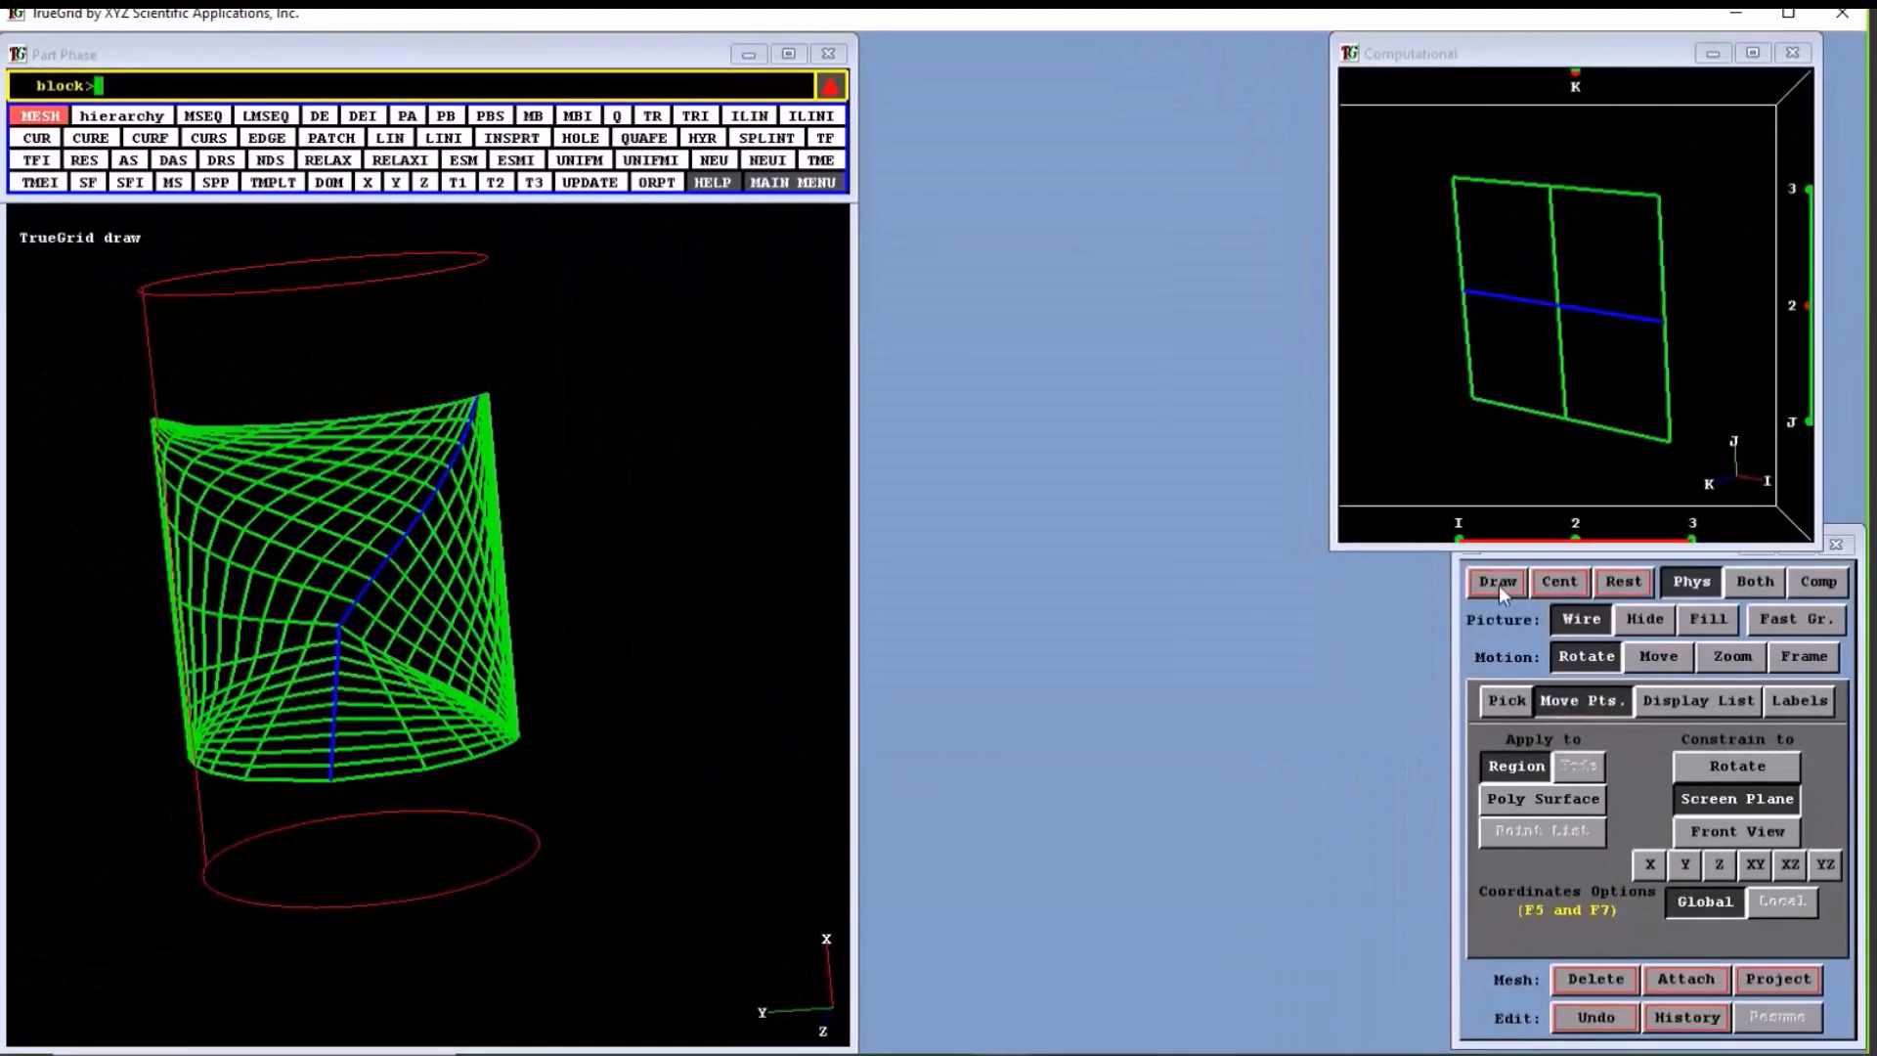
{"action": "left_click", "coordinate": [1499, 585]}
{"action": "mouse_move", "coordinate": [704, 706]}
{"action": "left_mouse_down"}
{"action": "mouse_move", "coordinate": [490, 706]}
{"action": "mouse_move", "coordinate": [364, 749]}
{"action": "mouse_move", "coordinate": [775, 649]}
{"action": "mouse_move", "coordinate": [679, 616]}
{"action": "mouse_move", "coordinate": [607, 650]}
{"action": "mouse_move", "coordinate": [569, 724]}
{"action": "mouse_move", "coordinate": [598, 714]}
{"action": "mouse_move", "coordinate": [674, 745]}
{"action": "left_mouse_up"}
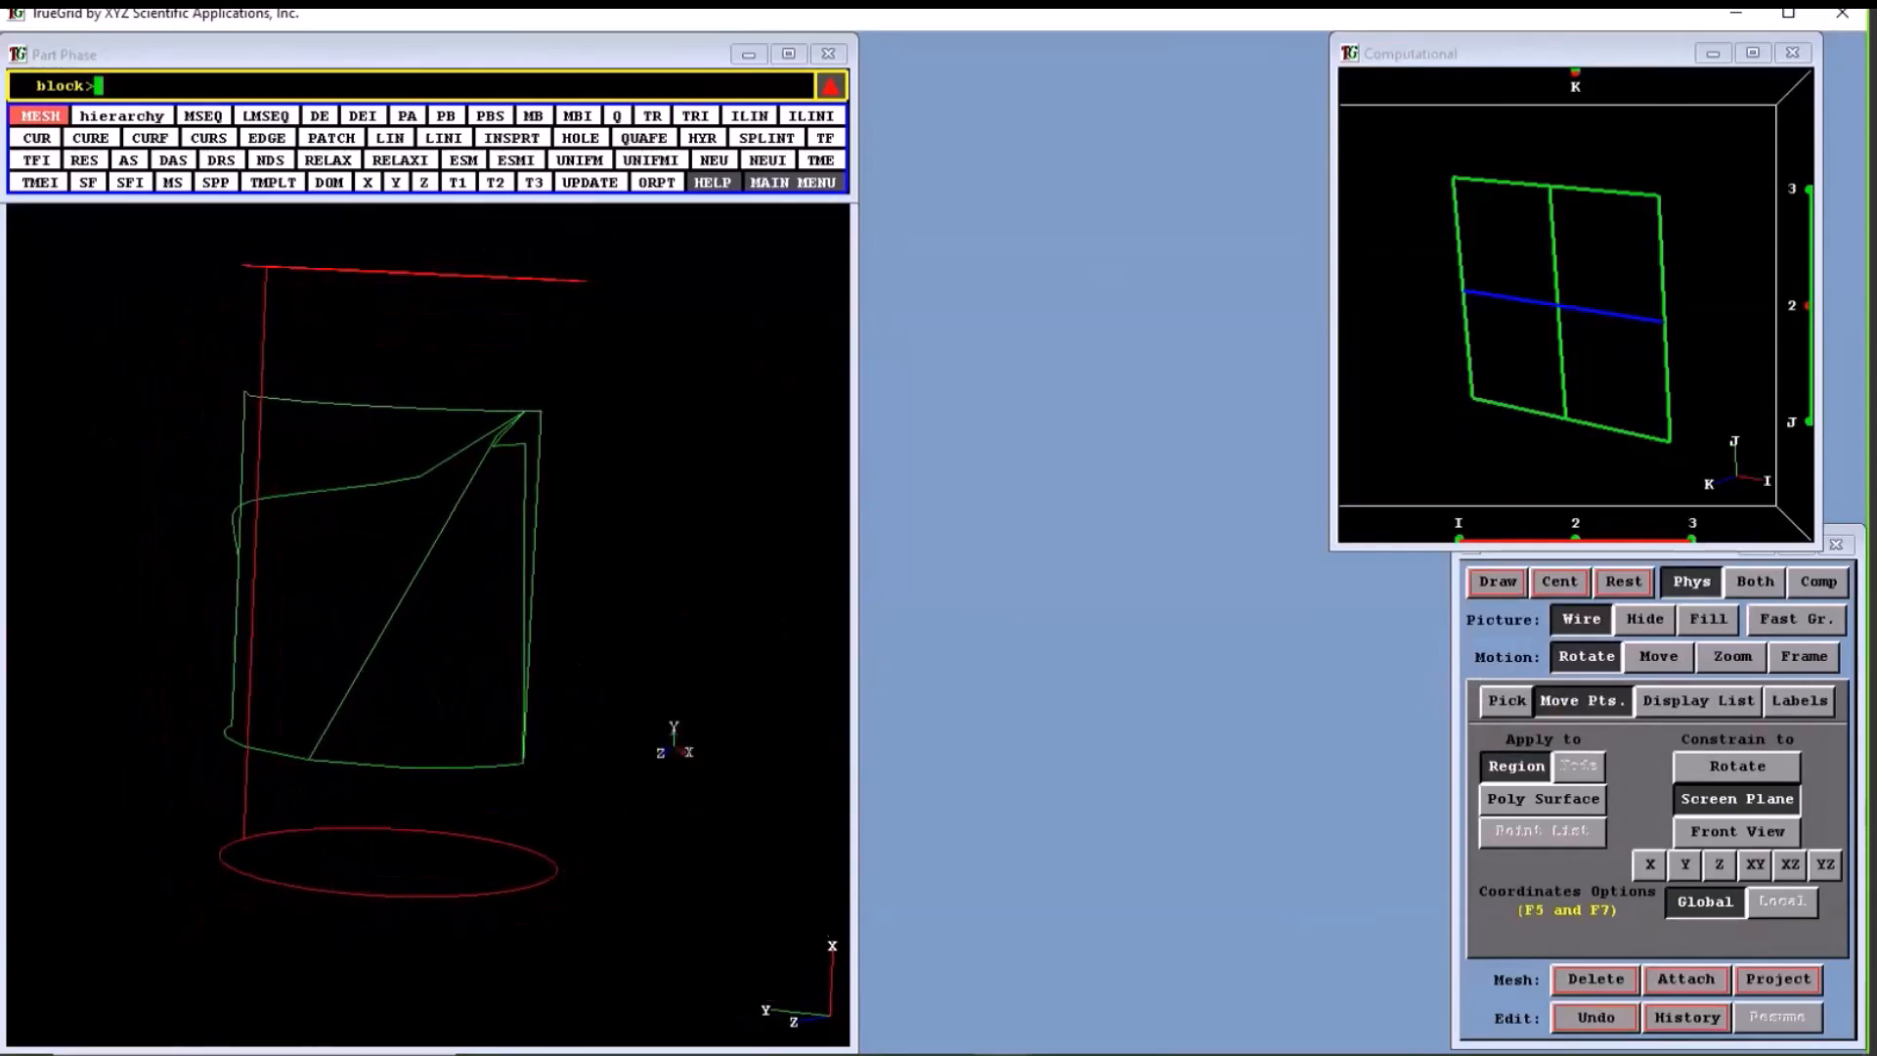
{"action": "middle_click_drag", "start_coordinate": [674, 751], "coordinate": [494, 648]}
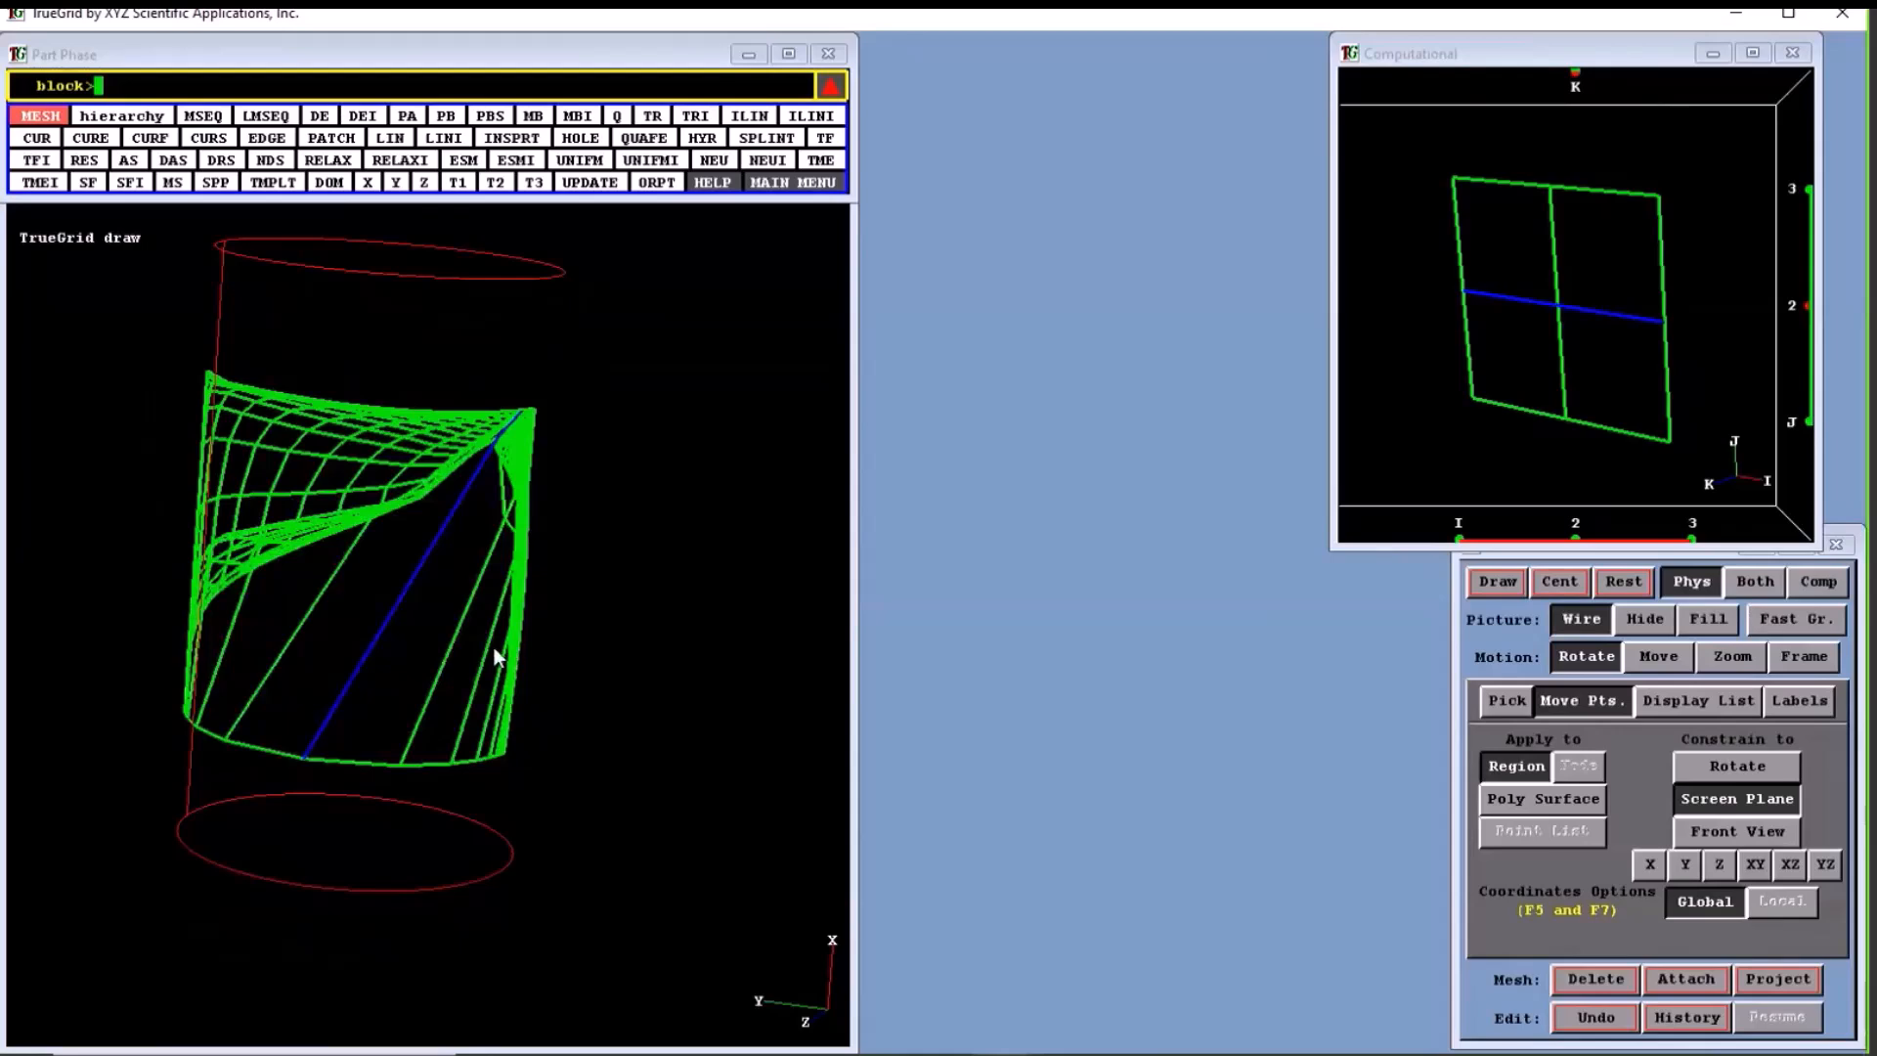
{"action": "left_click_drag", "start_coordinate": [494, 648], "coordinate": [725, 479]}
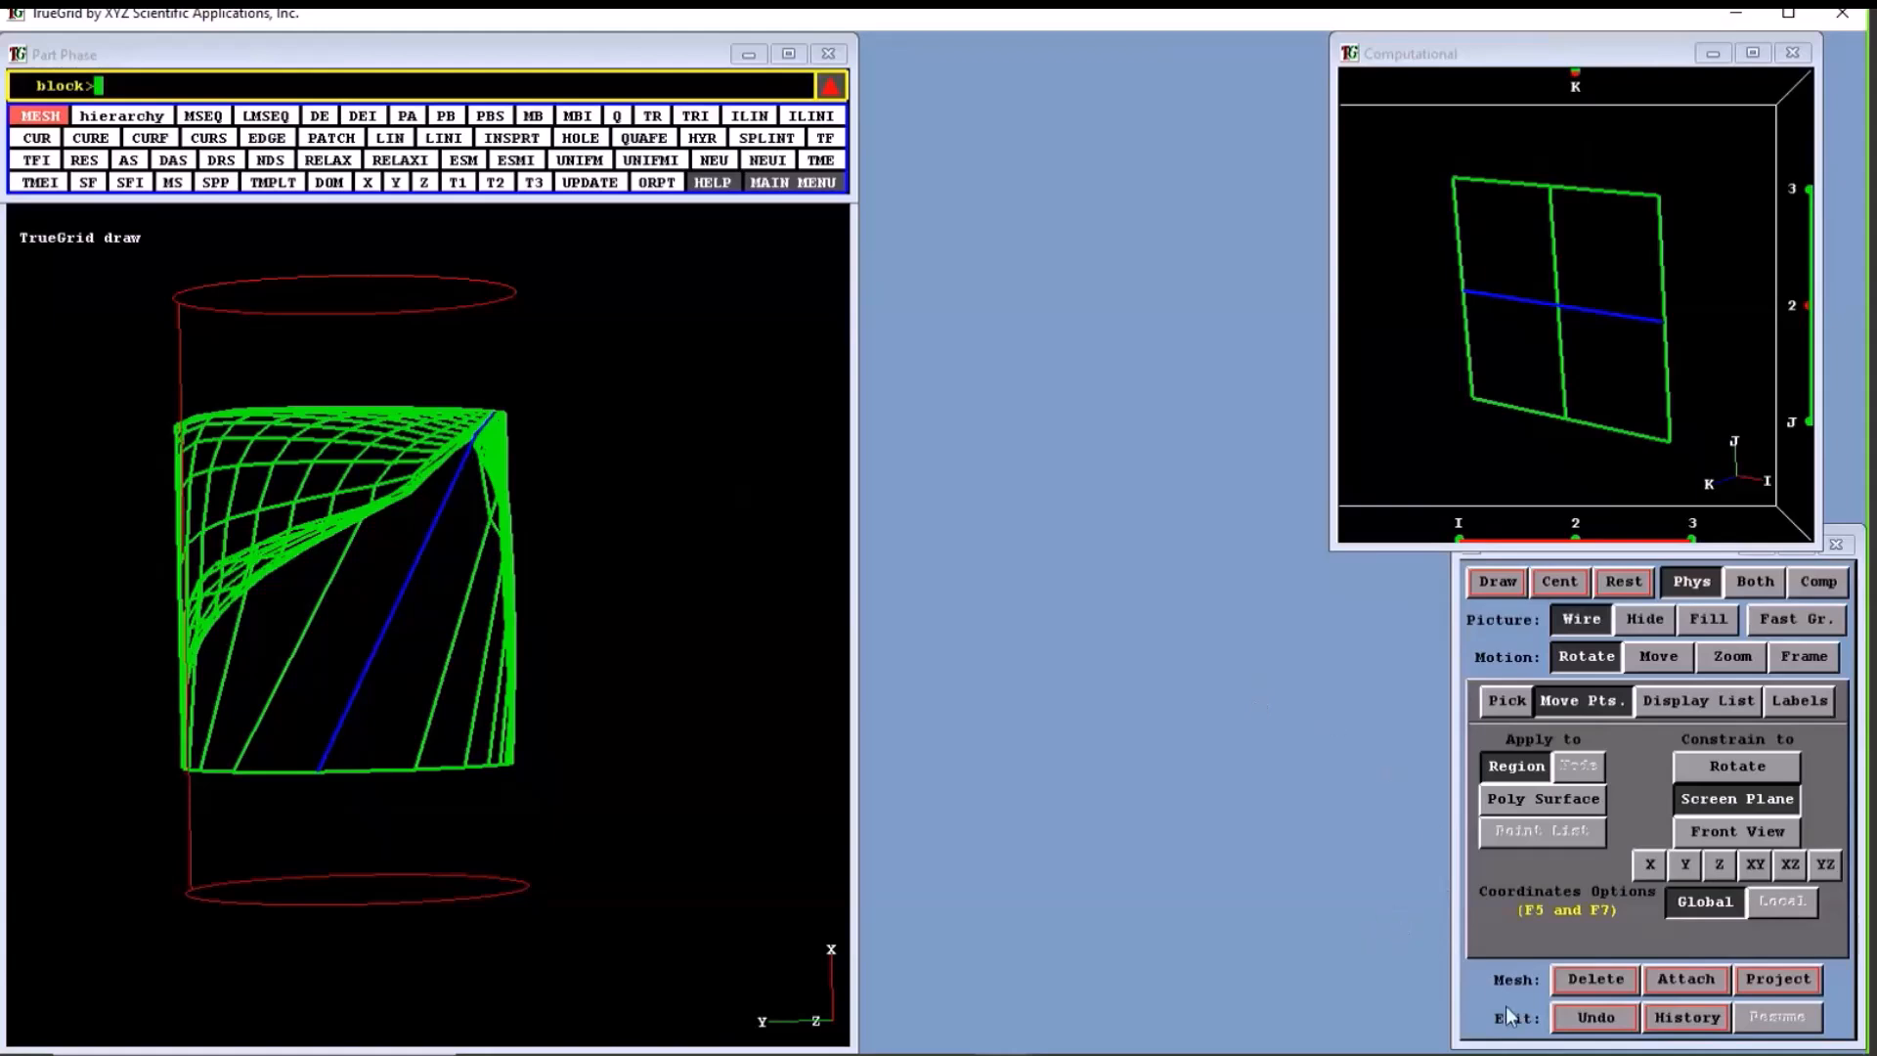
{"action": "left_click", "coordinate": [1576, 1019]}
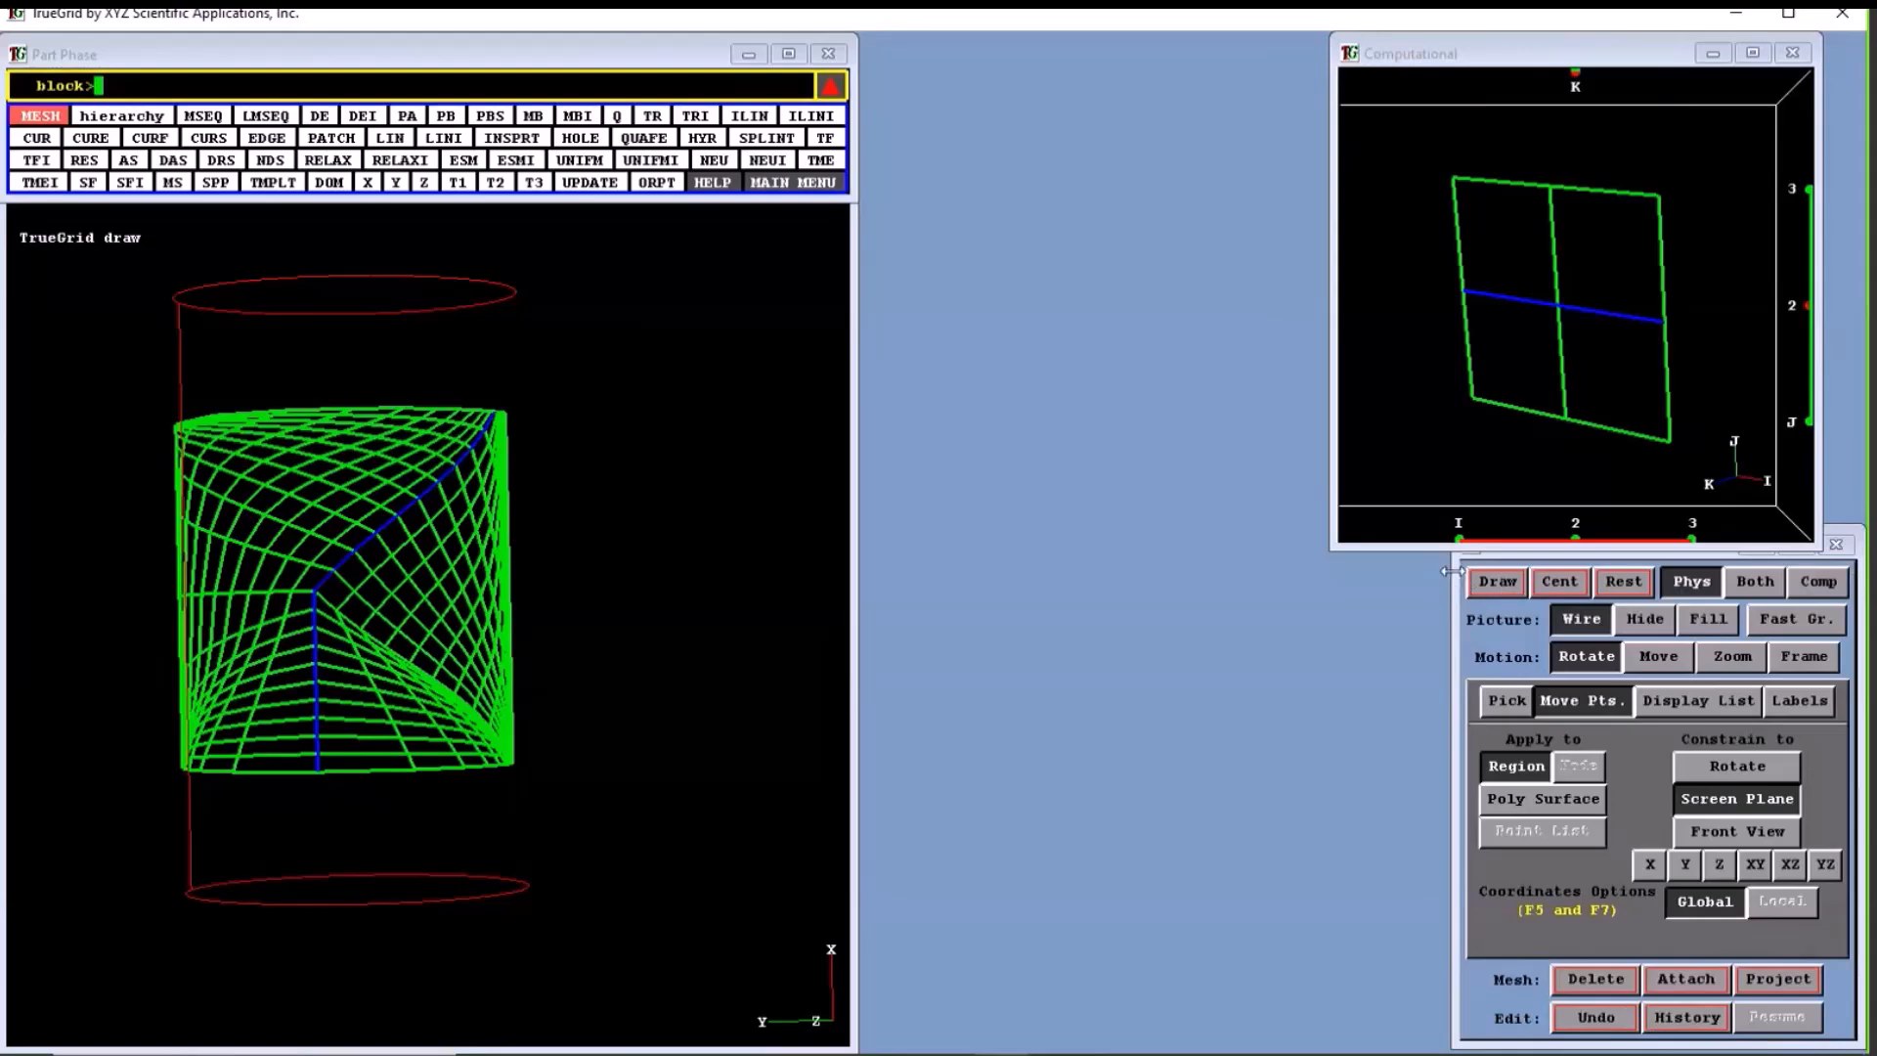
Move the Environment window clear of the Computational window, pick the mesh's middle vertex 2 2 1, and open its command history.
{"action": "left_click", "coordinate": [1557, 551]}
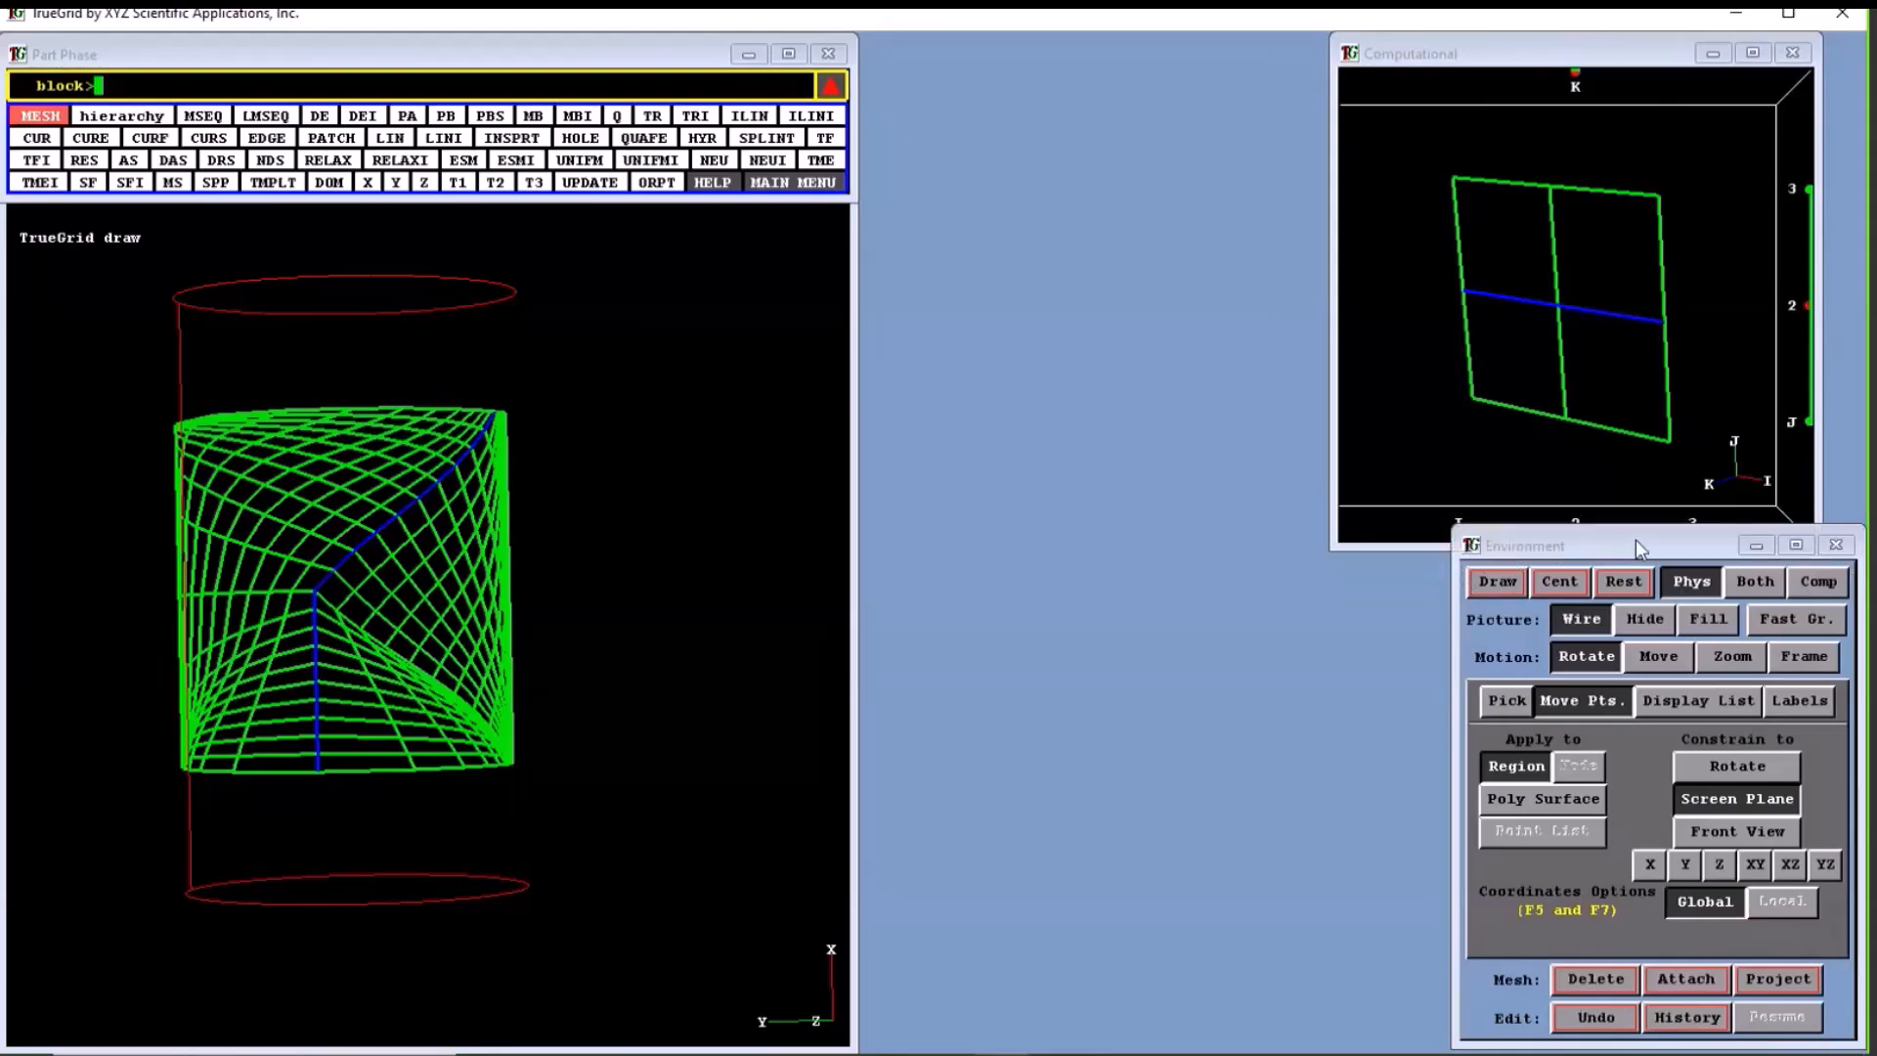
{"action": "left_click_drag", "start_coordinate": [1635, 540], "coordinate": [1116, 460]}
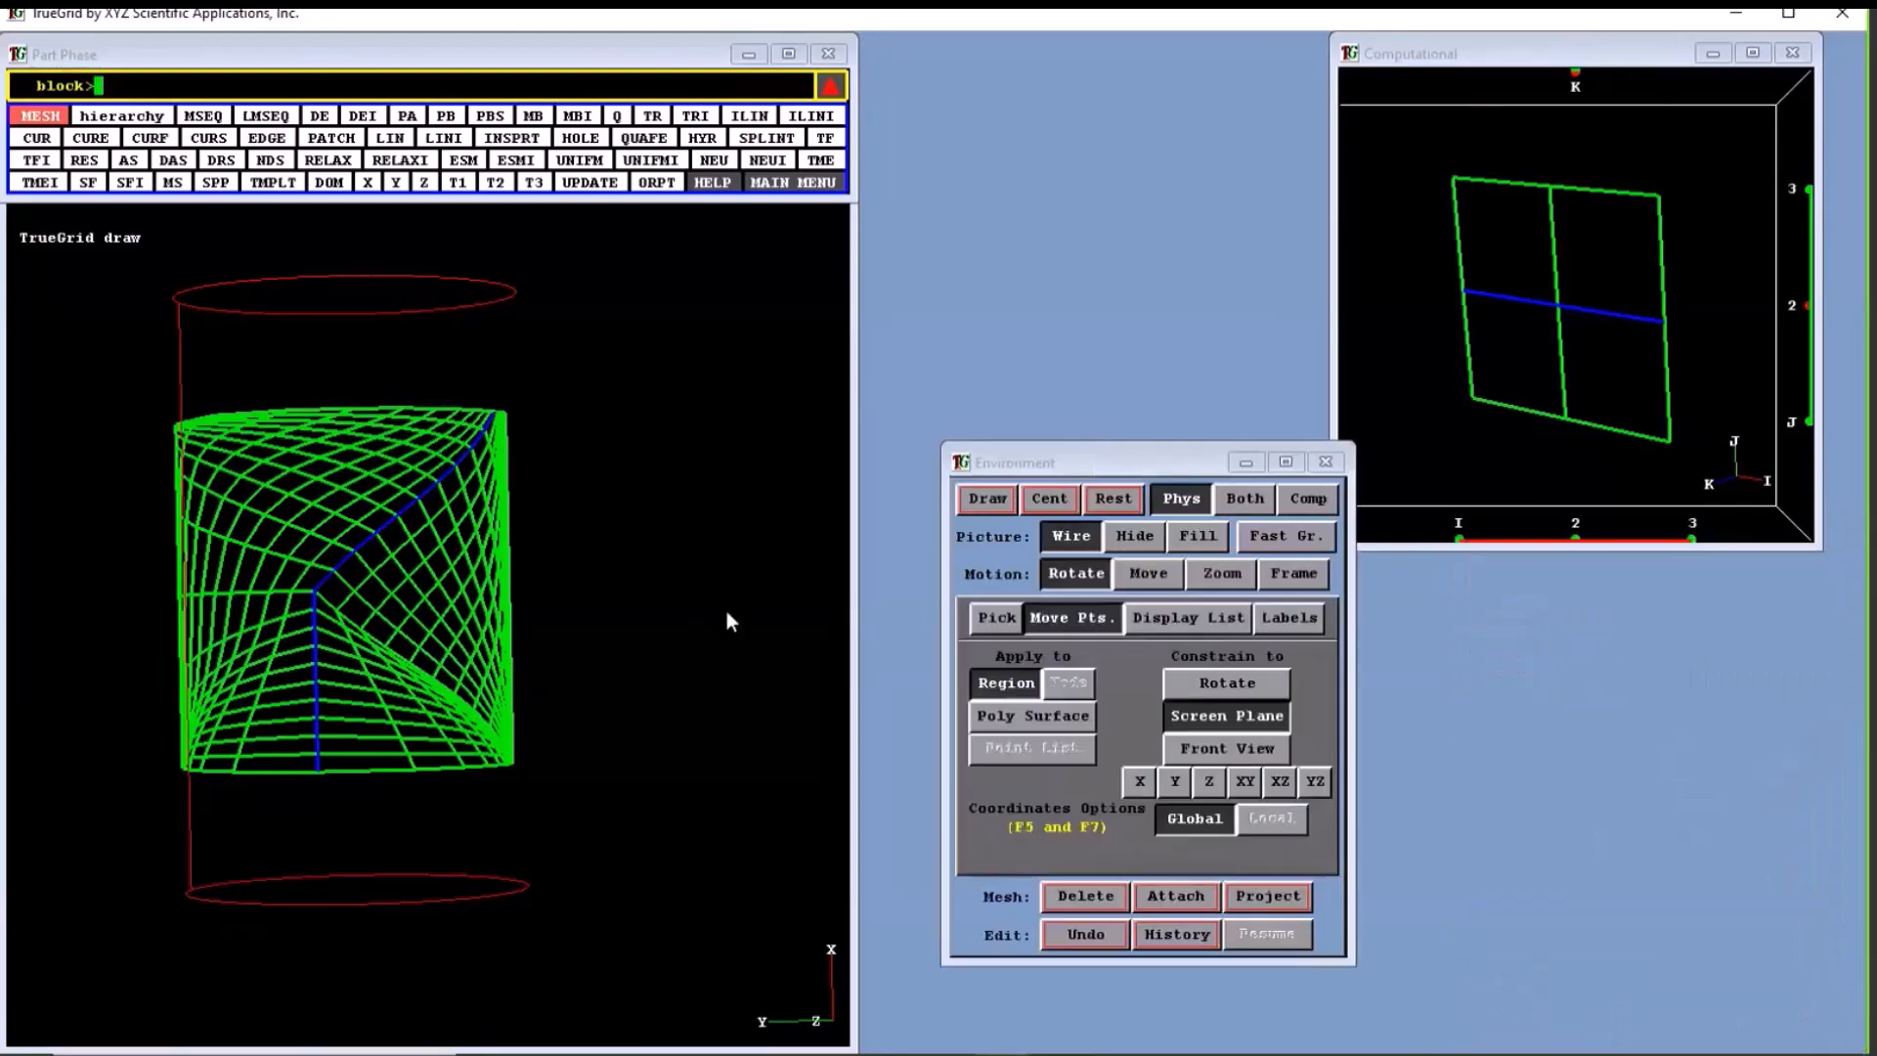
{"action": "left_click", "coordinate": [313, 588]}
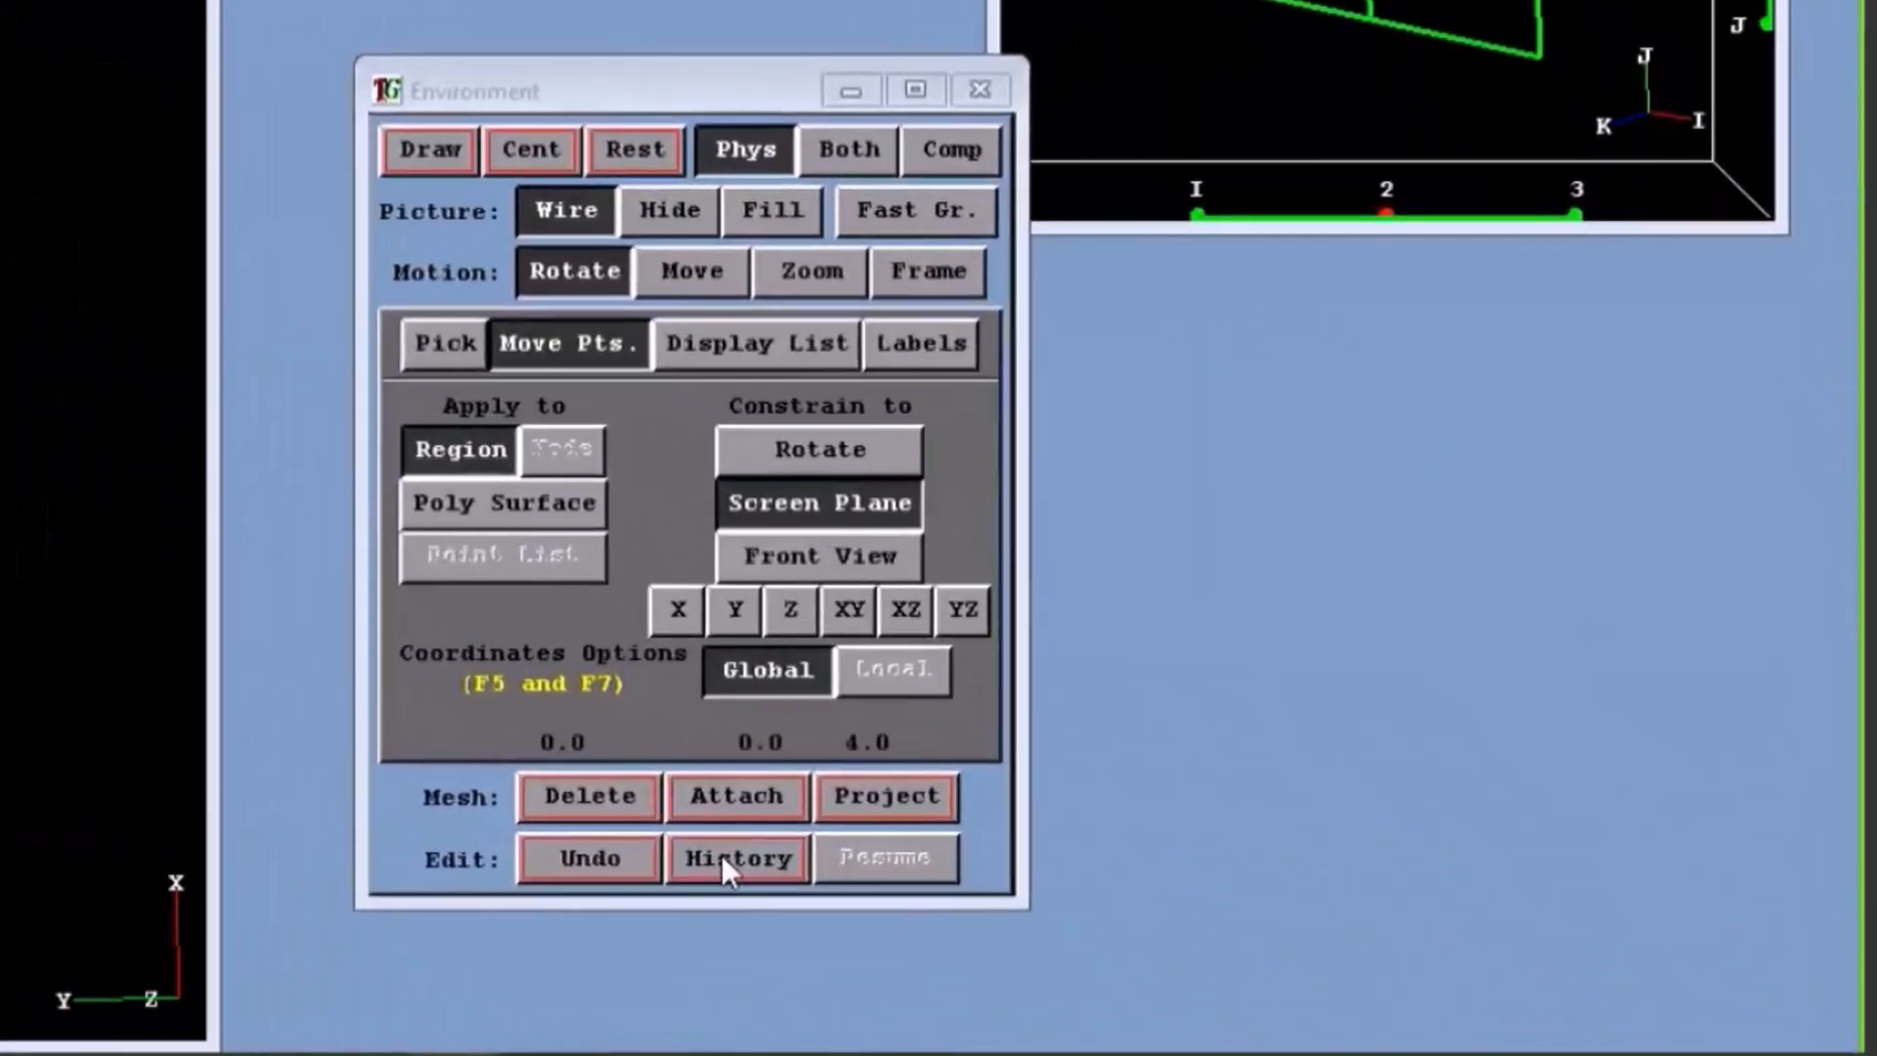
{"action": "left_click", "coordinate": [729, 858]}
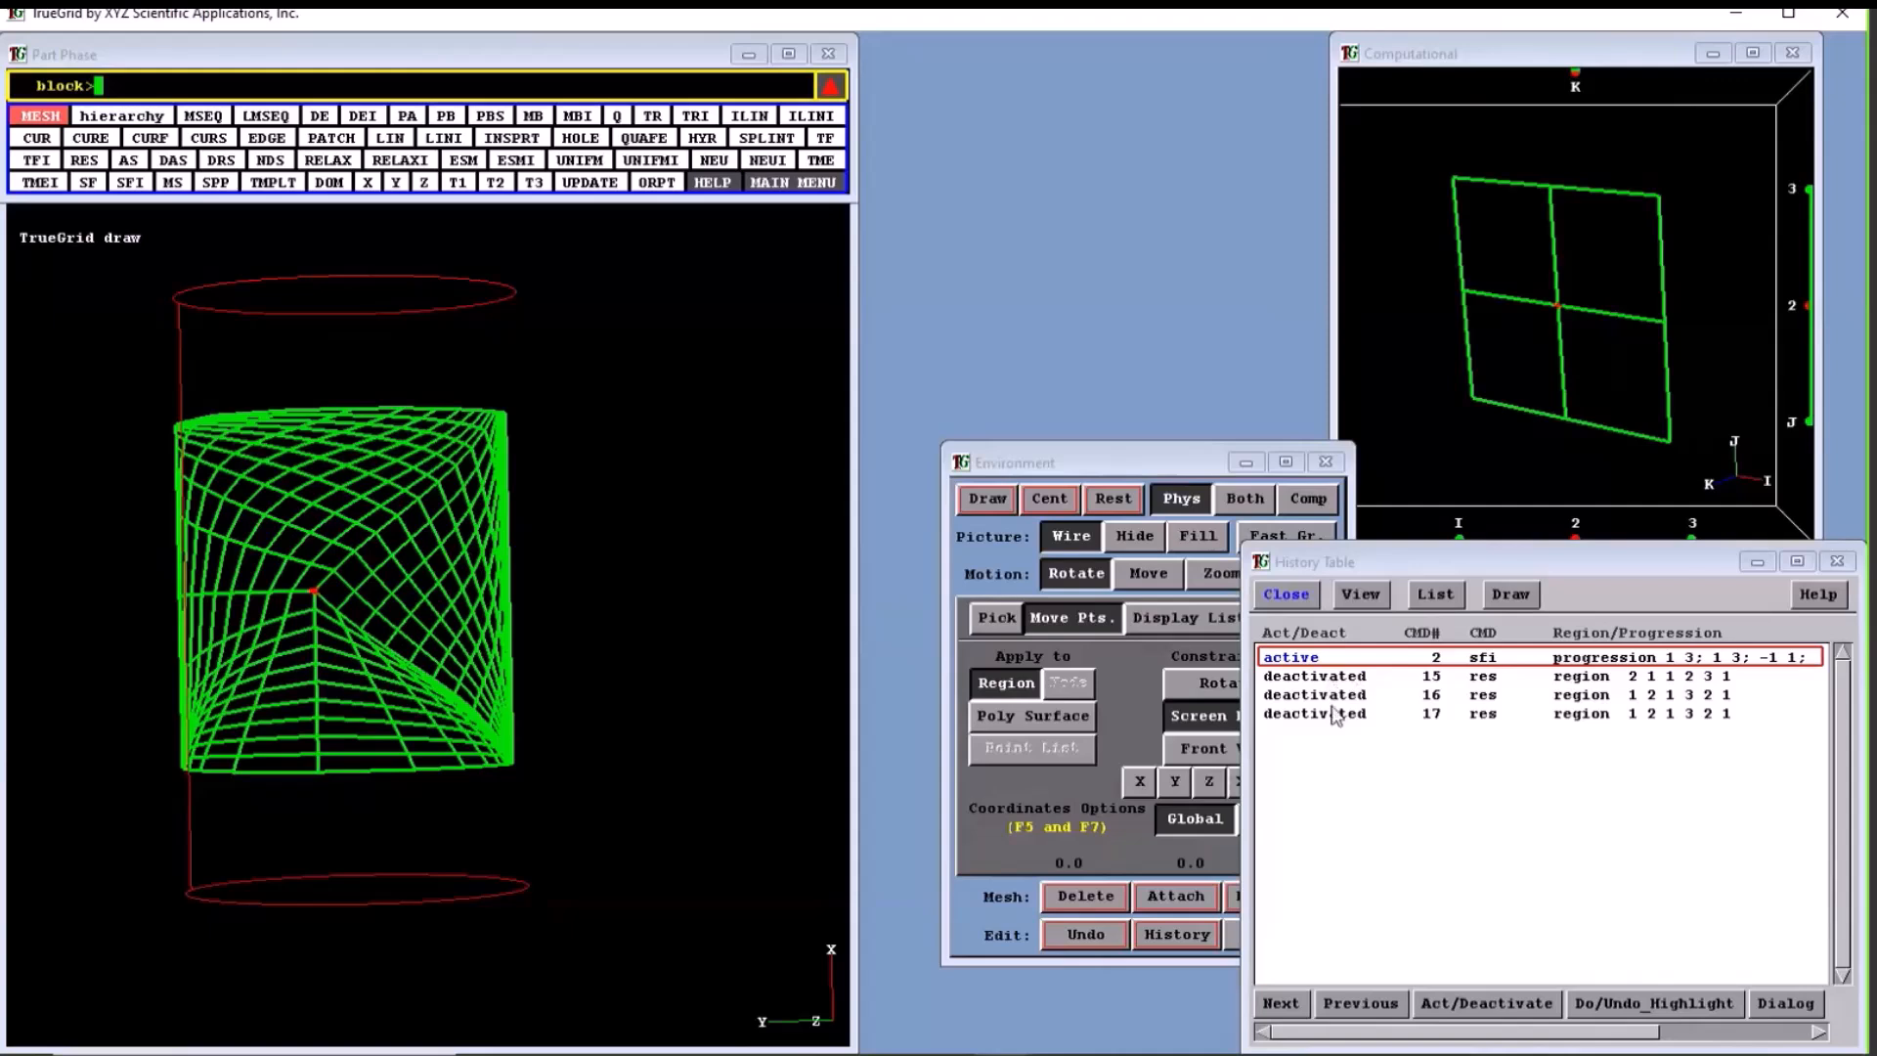
Reactivate RES command 17 in the history, inspect the redrawn mesh, and deactivate the command and redraw.
{"action": "double_click", "coordinate": [1336, 715]}
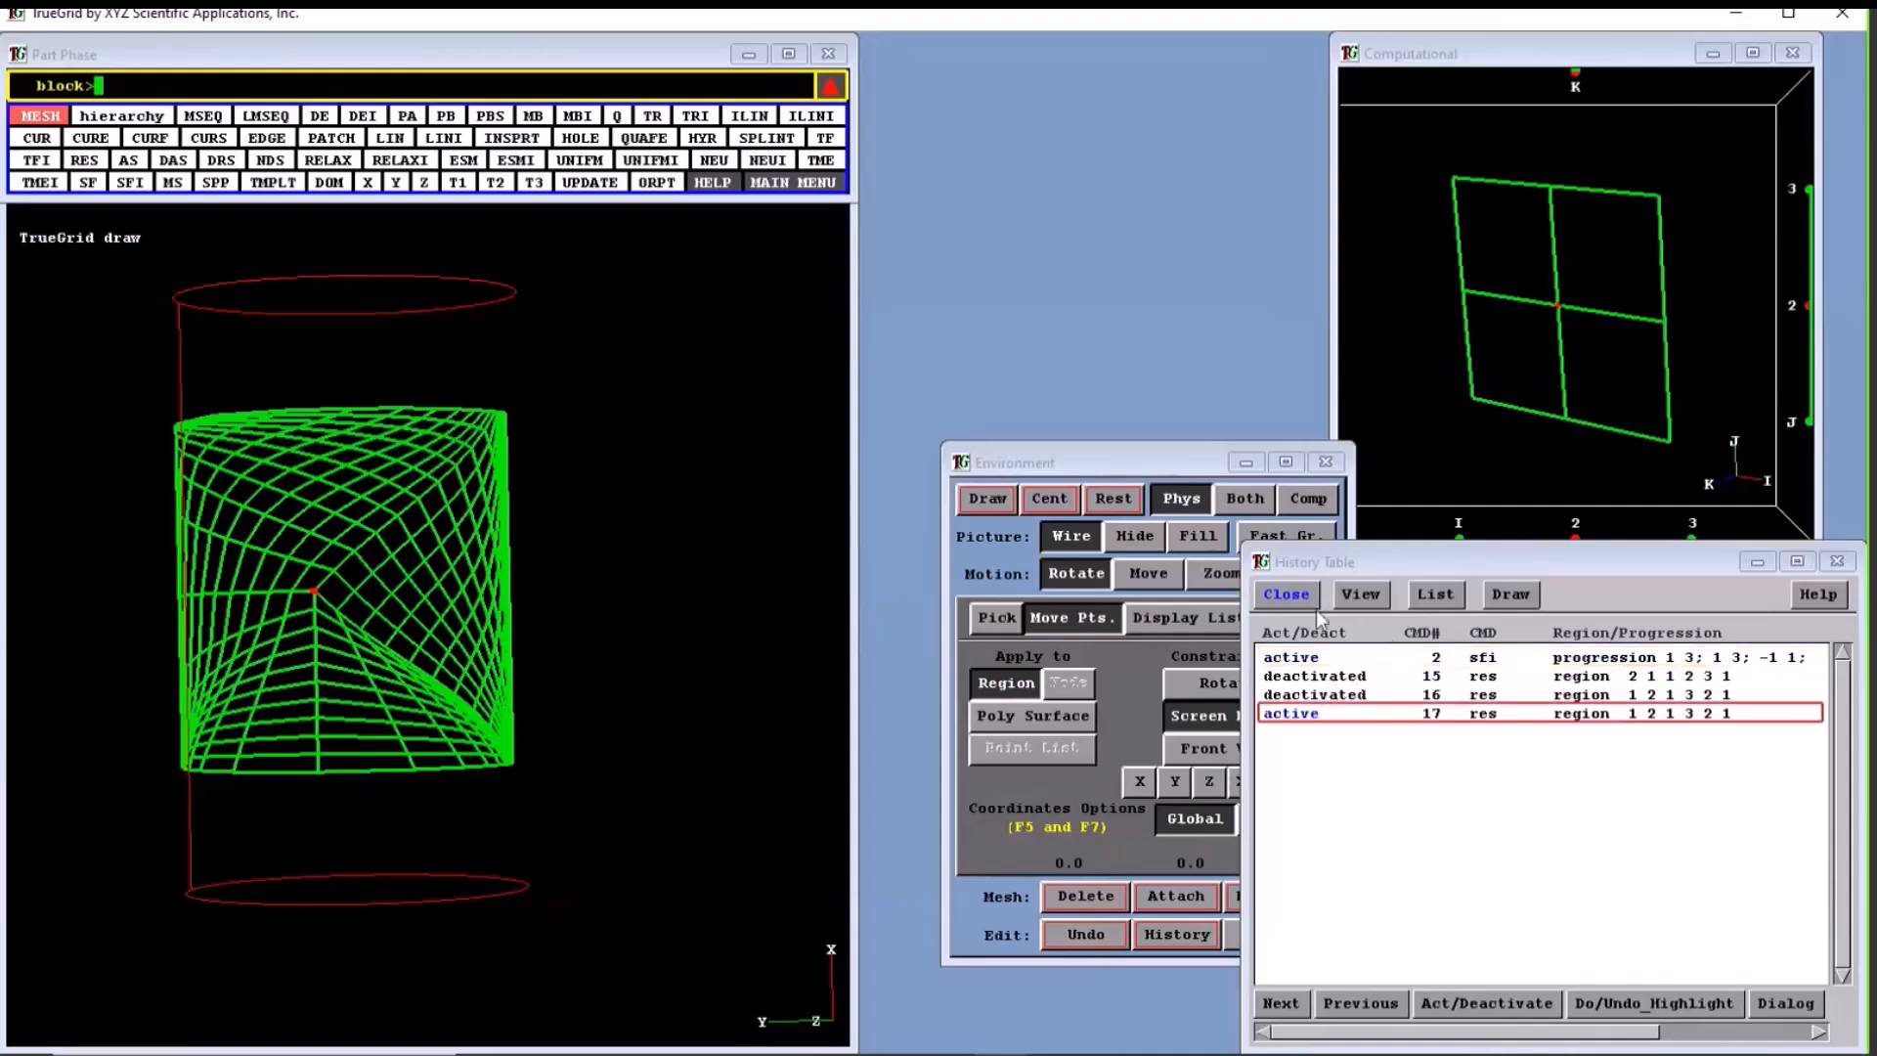
{"action": "left_click_drag", "start_coordinate": [507, 530], "coordinate": [419, 516]}
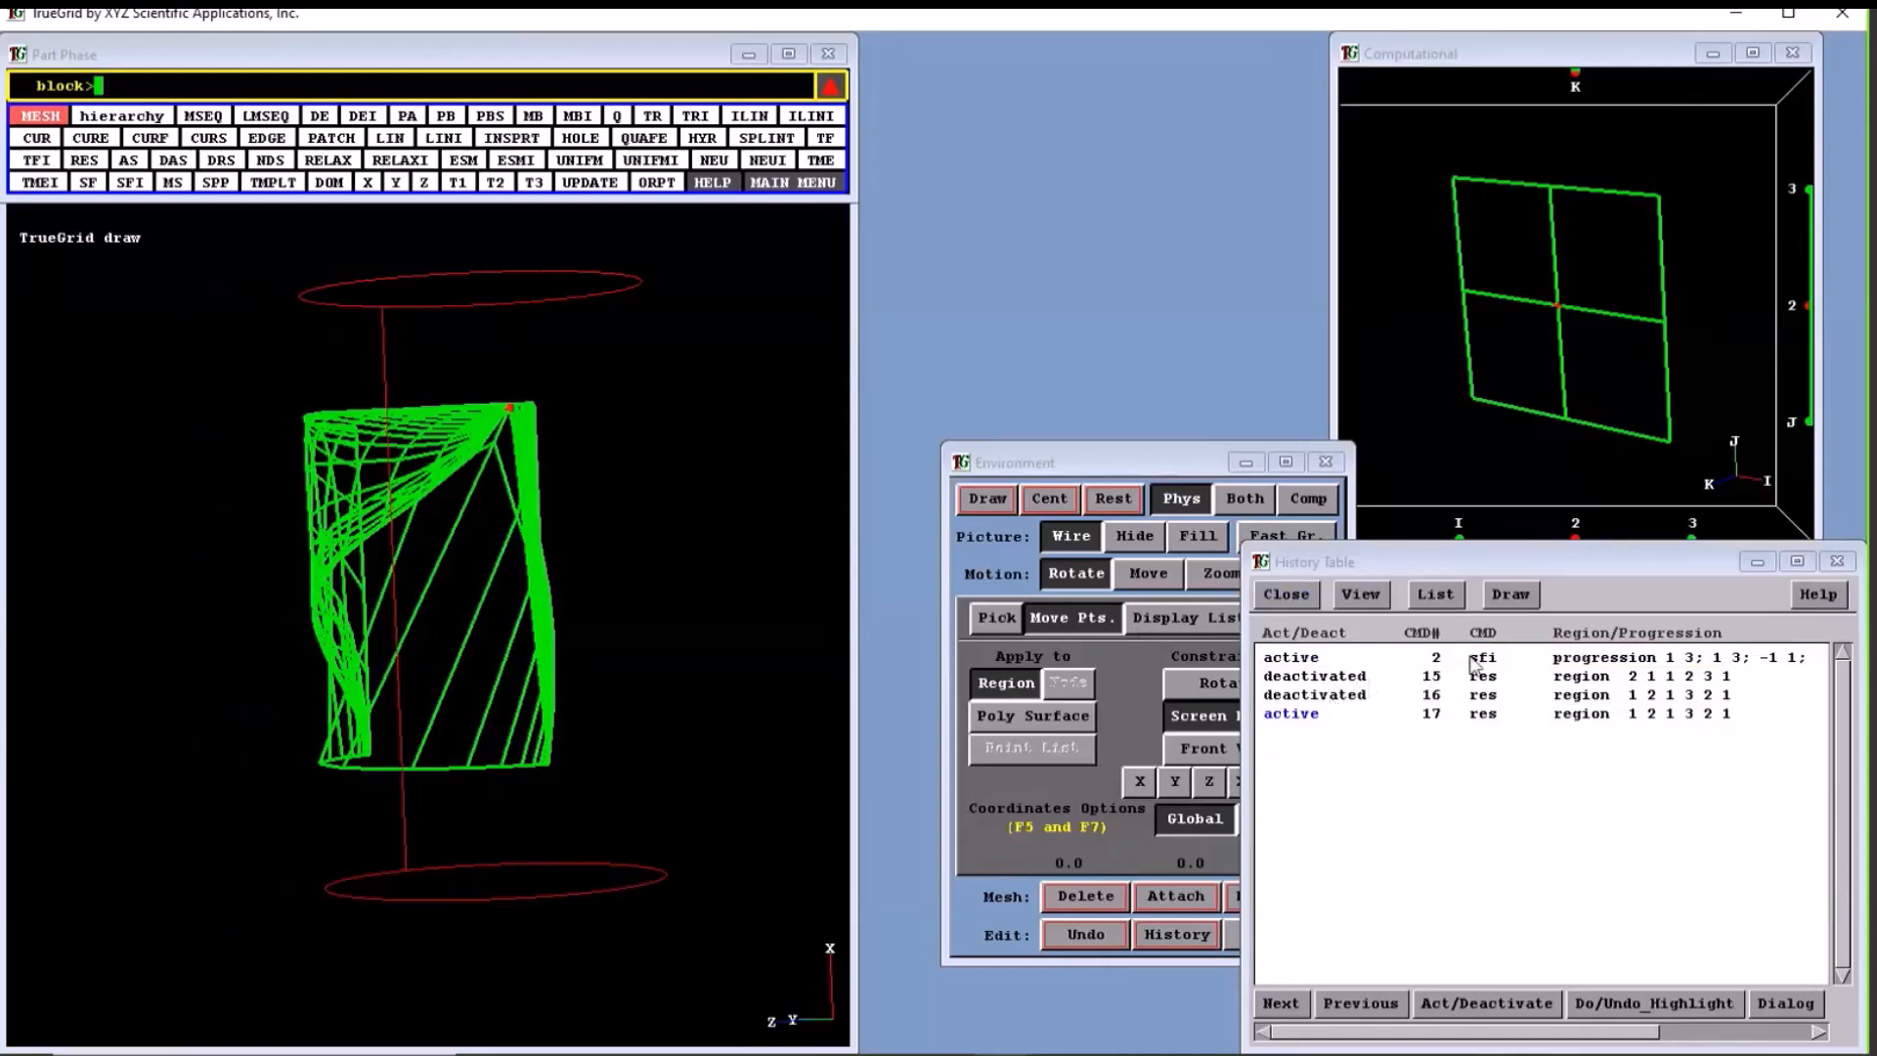
{"action": "double_click", "coordinate": [1292, 714]}
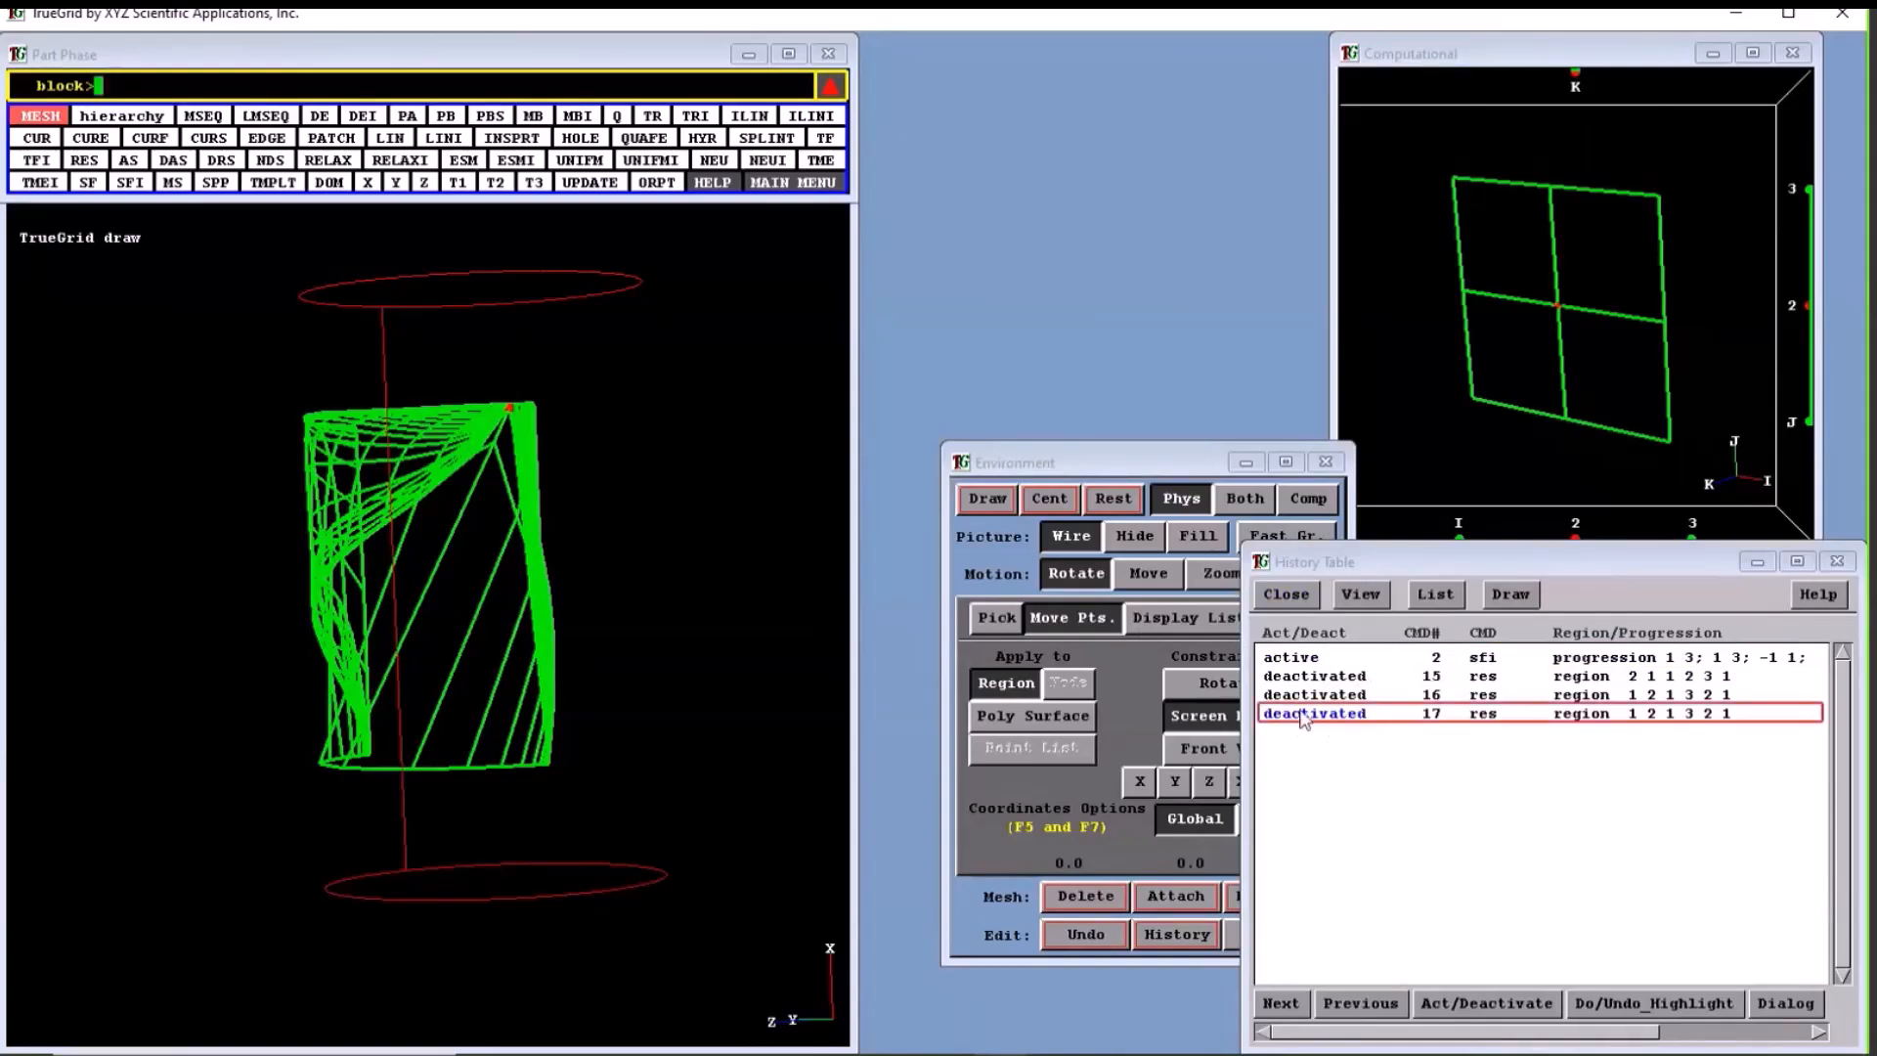
{"action": "left_click", "coordinate": [1511, 596]}
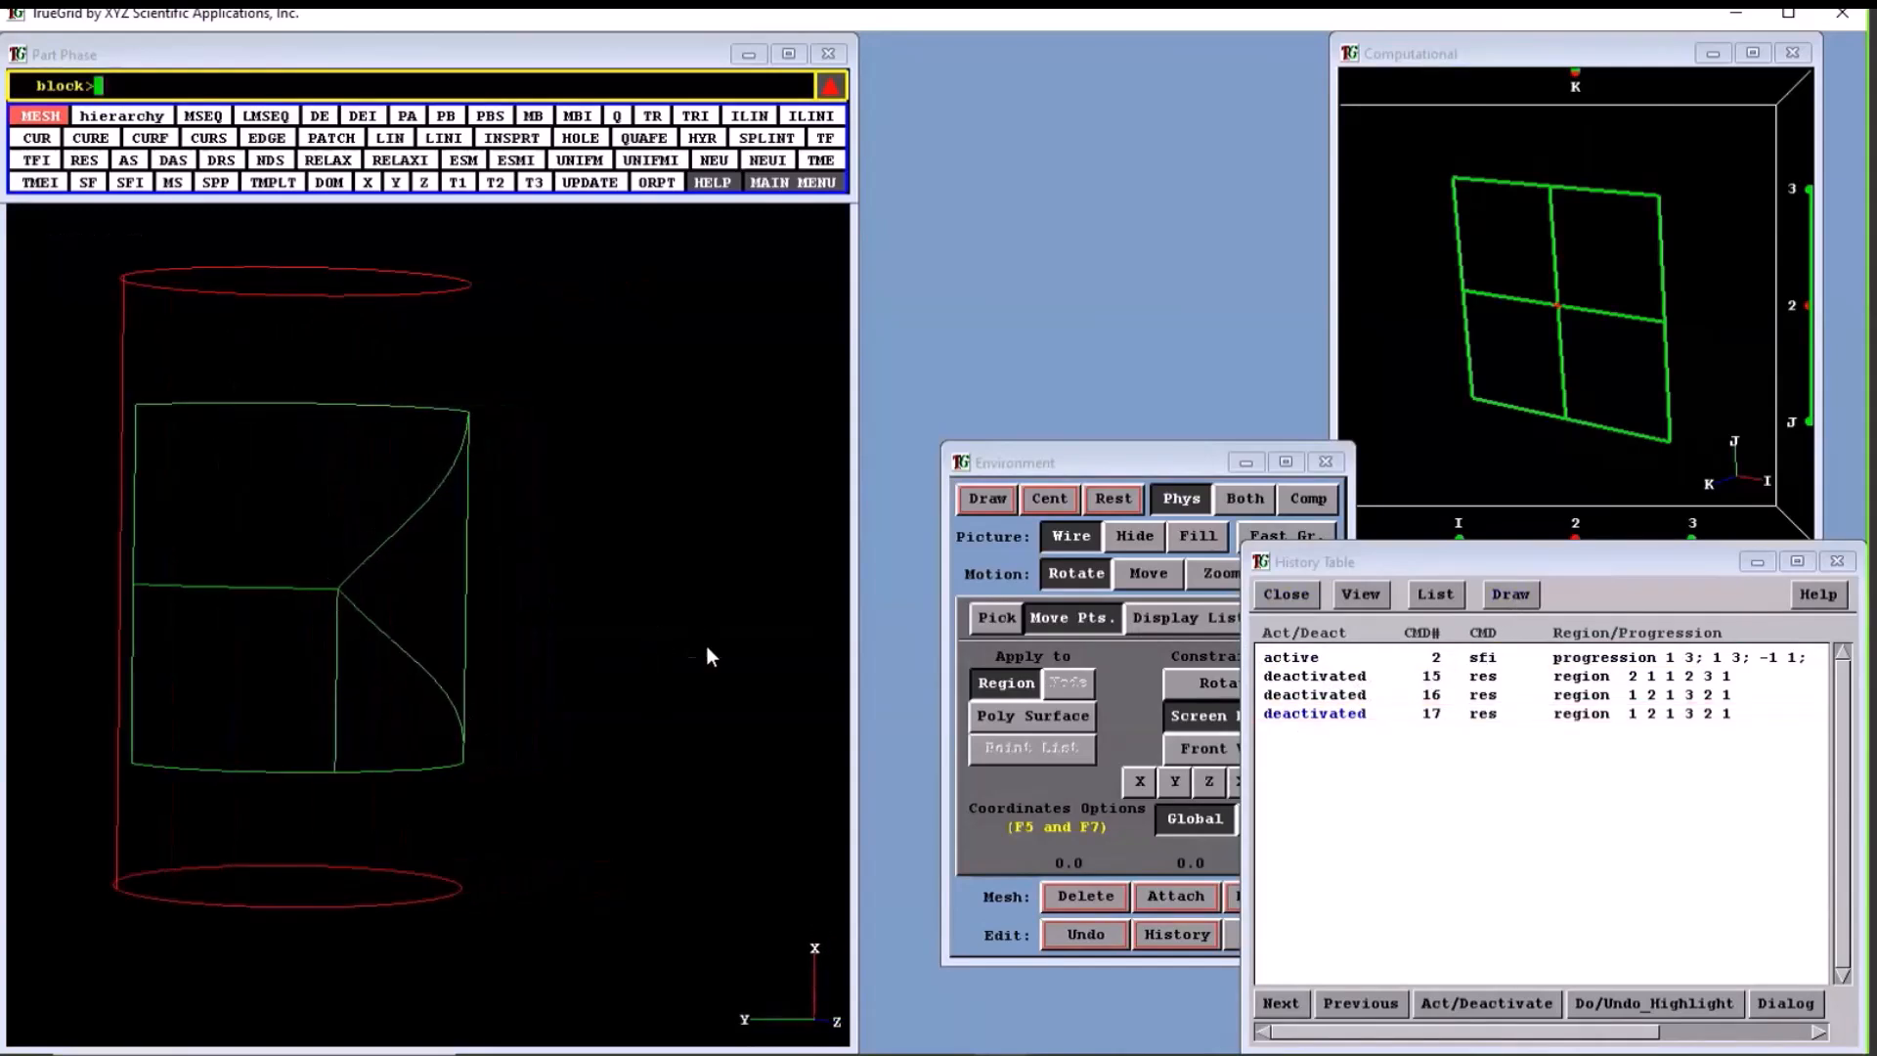